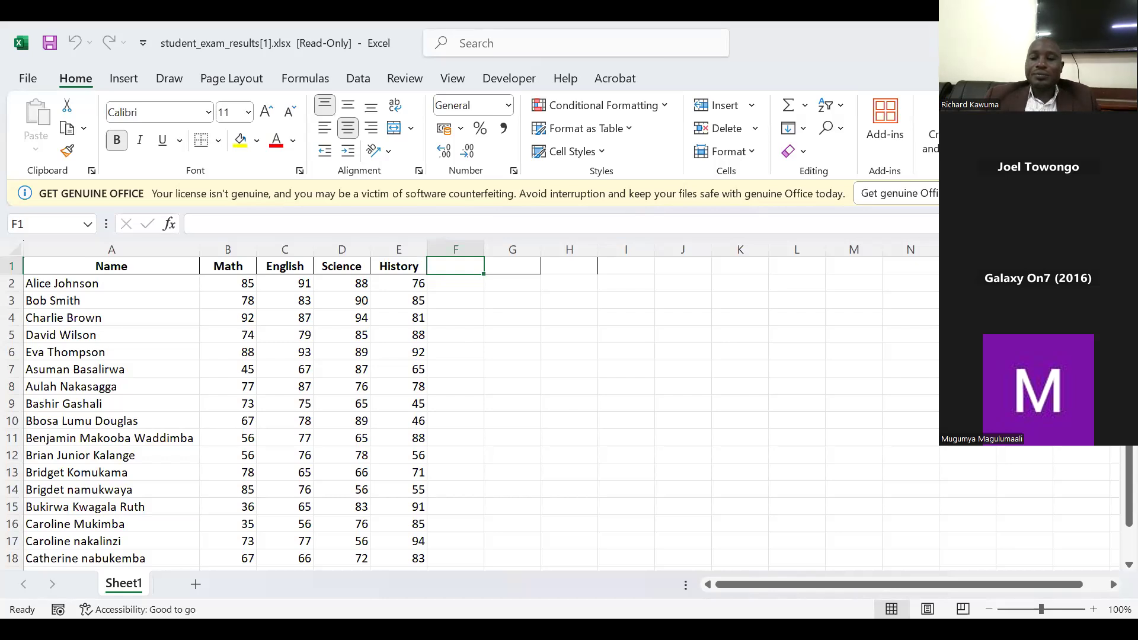
Add the column headers "Total" in F1 and "Average" in G1
double_click(1093, 609)
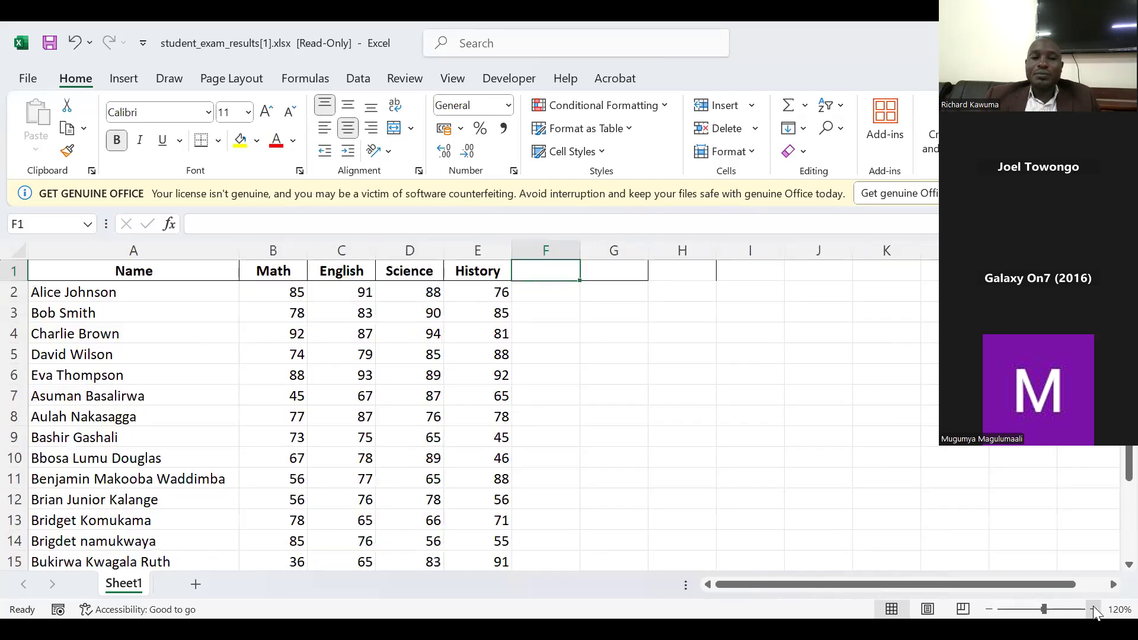
double_click(1093, 609)
double_click(1093, 609)
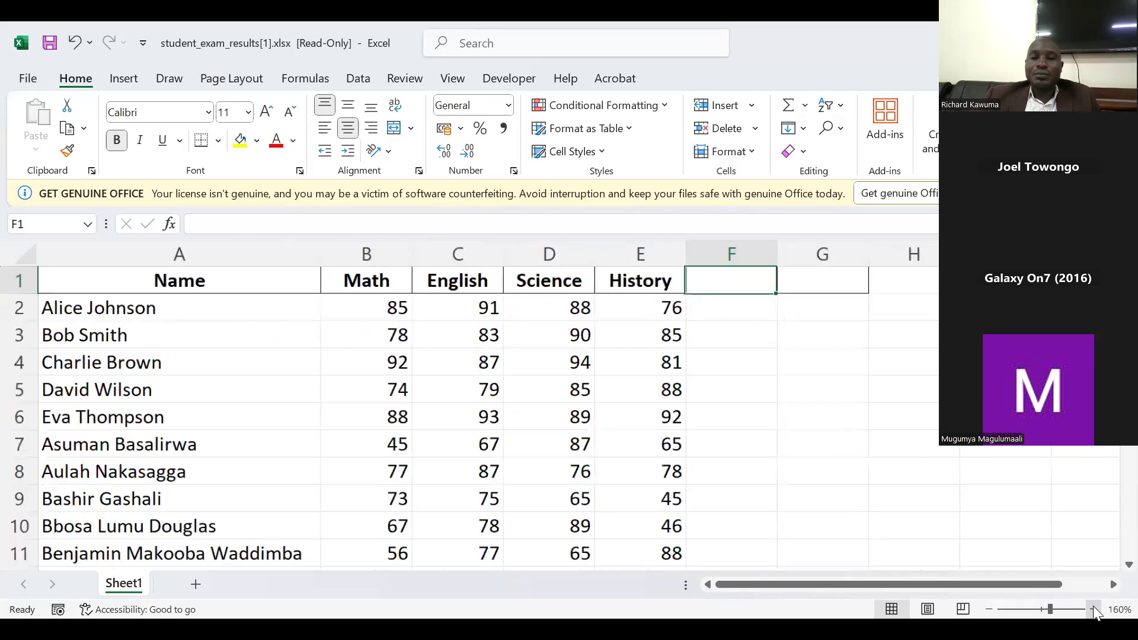
triple_click(1093, 610)
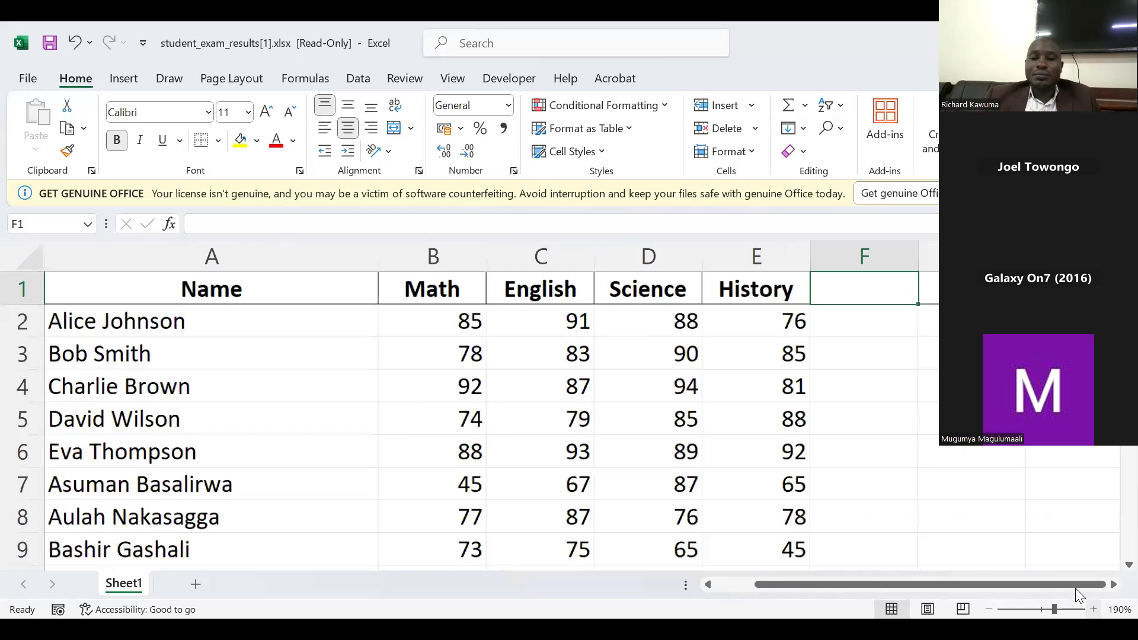
left_click_drag(968, 581, 928, 581)
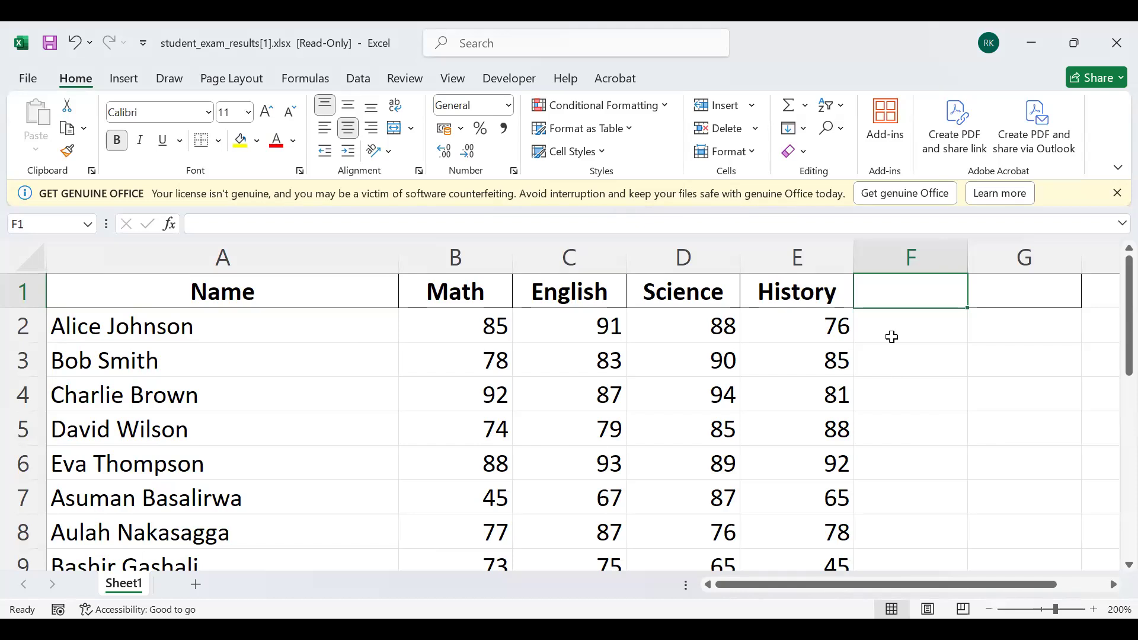
type("Total")
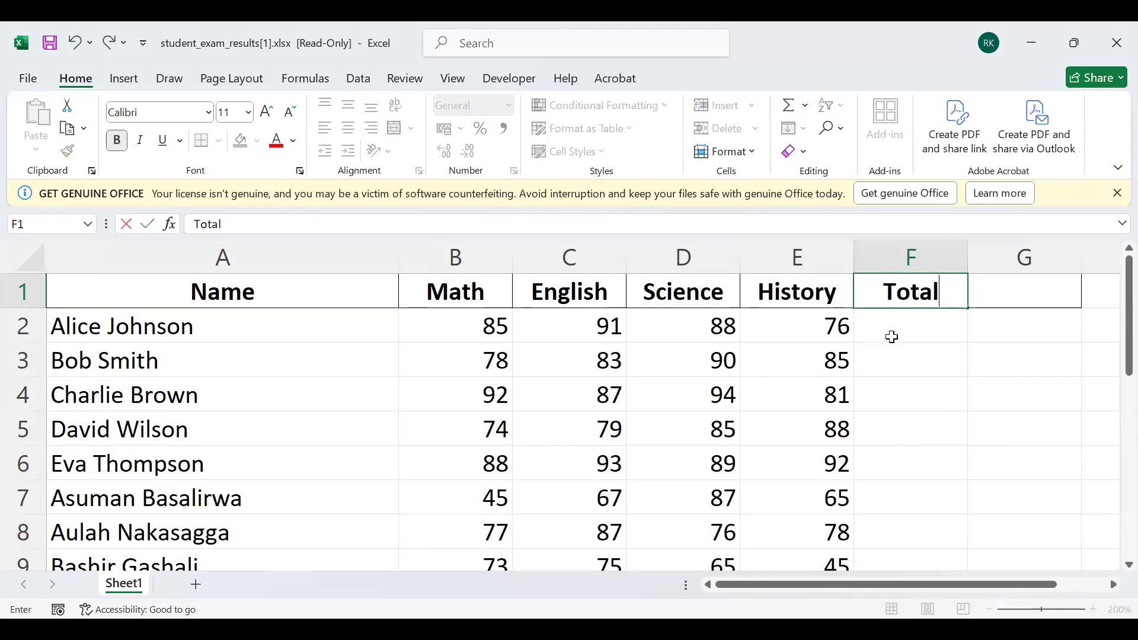
left_click(991, 284)
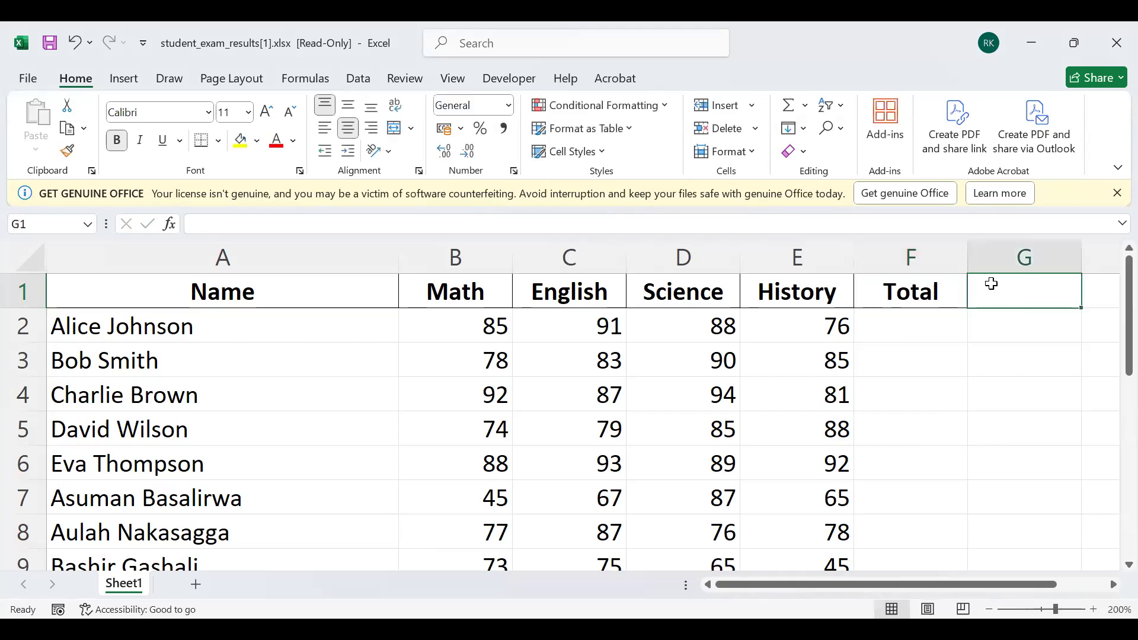
type("Average")
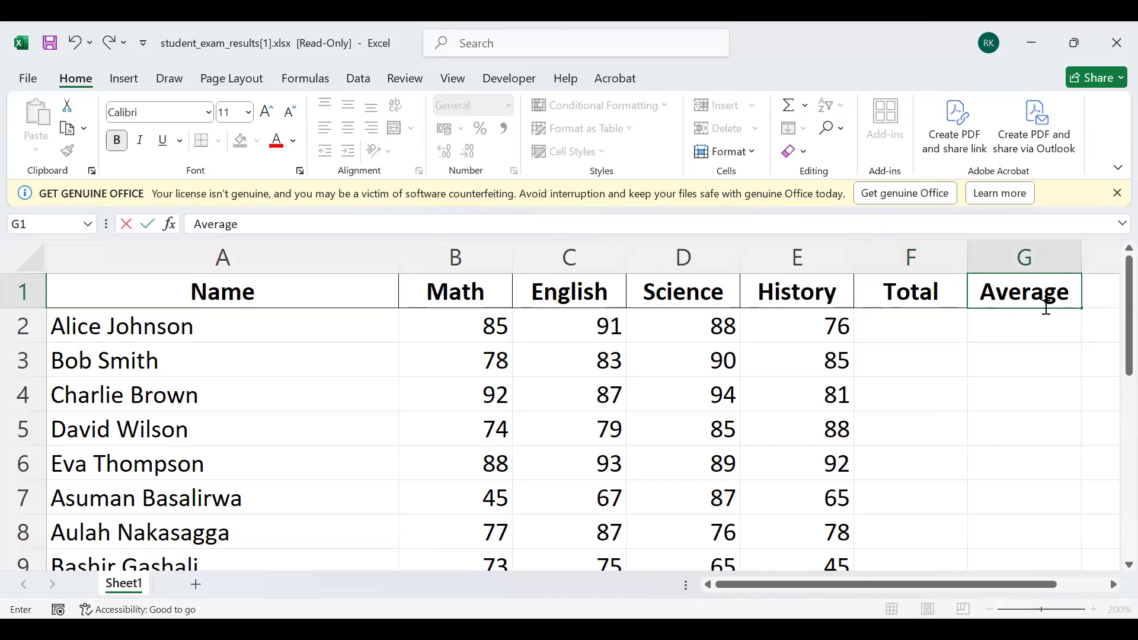
left_click(912, 329)
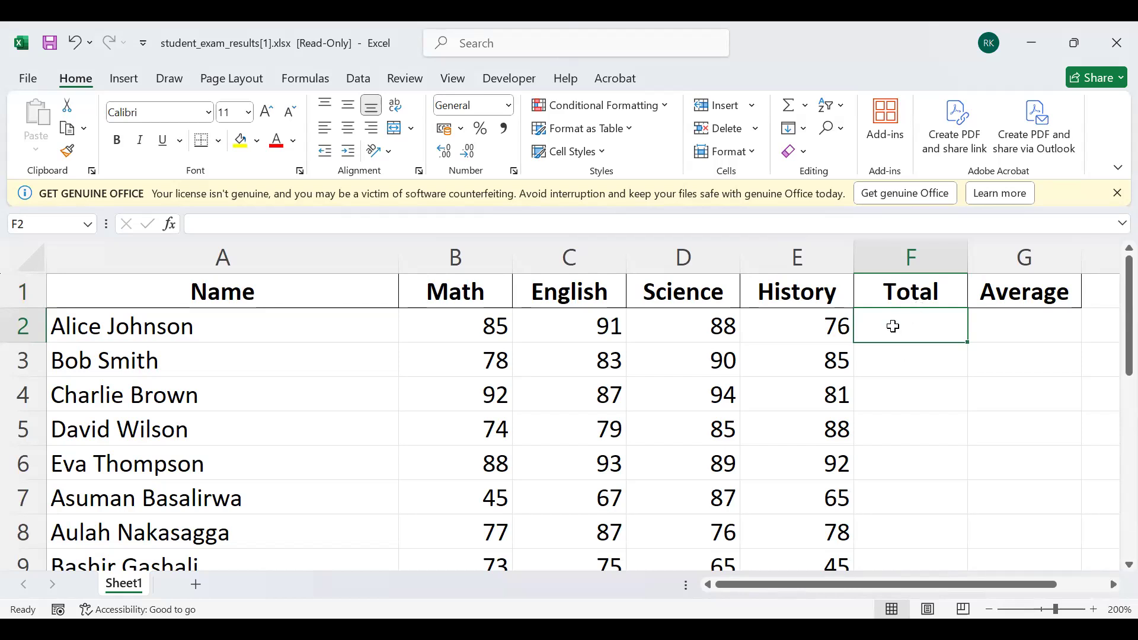
left_click(1020, 330)
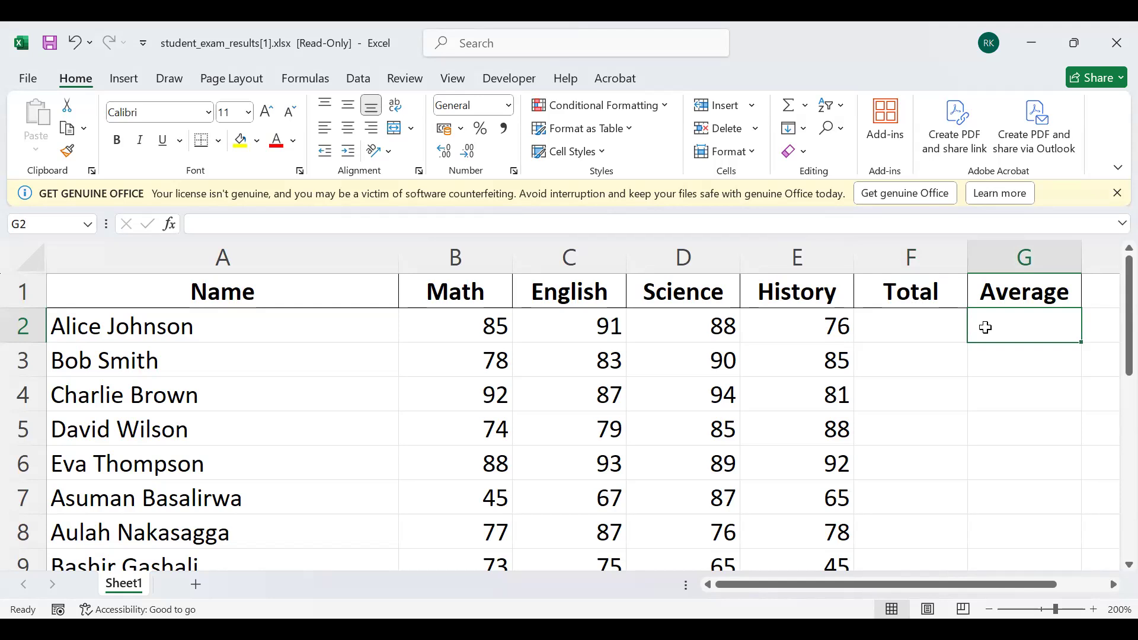
left_click(904, 336)
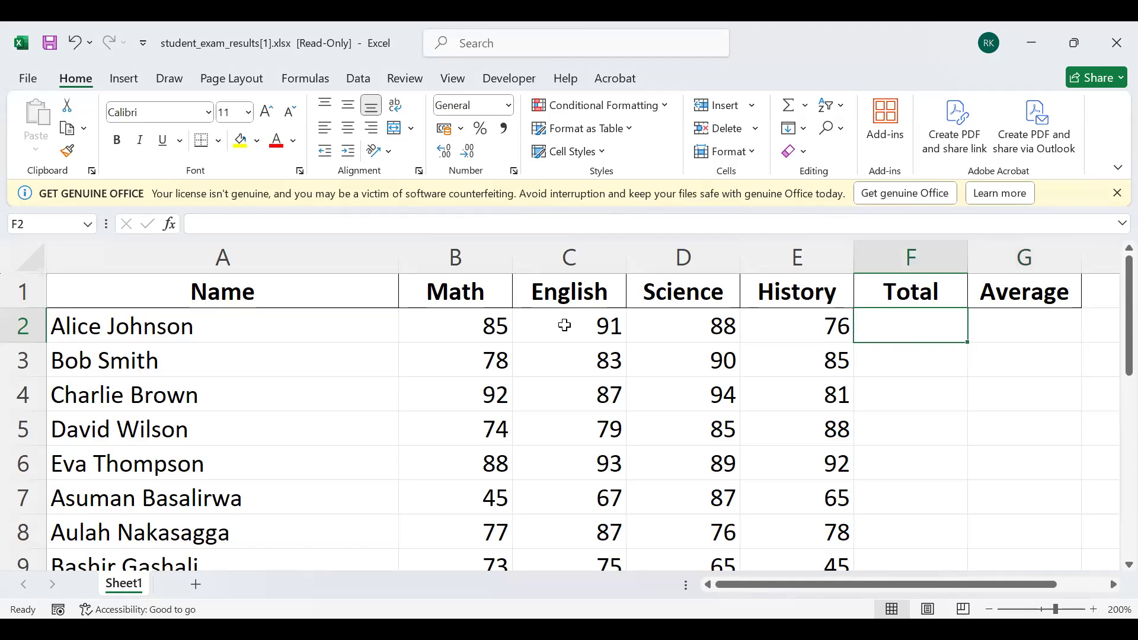
left_click(485, 325)
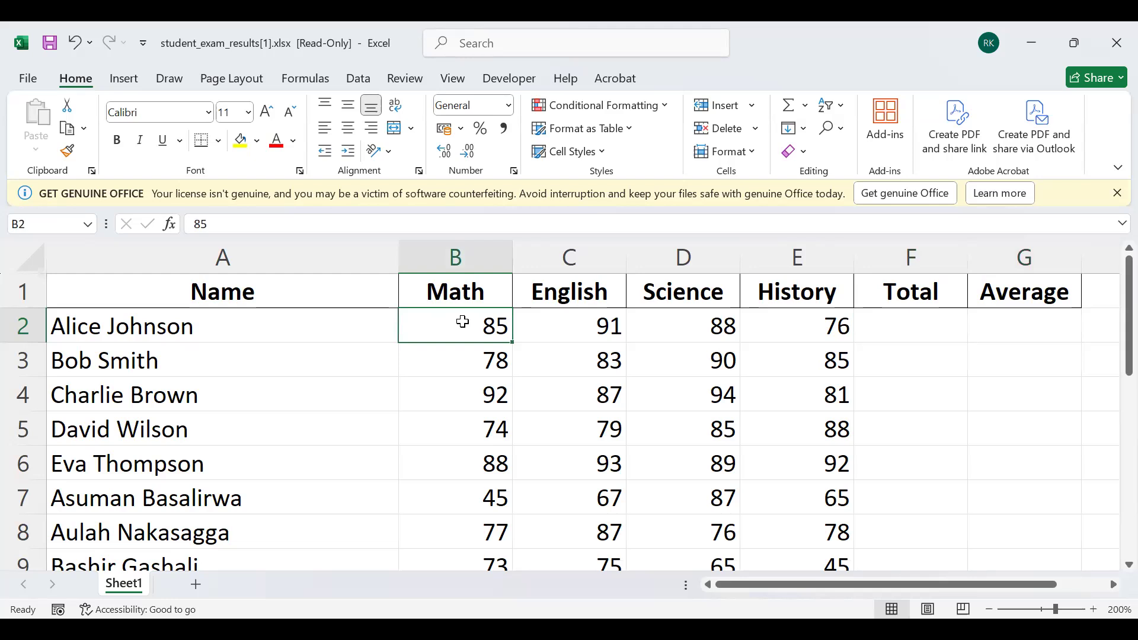
left_click(575, 323)
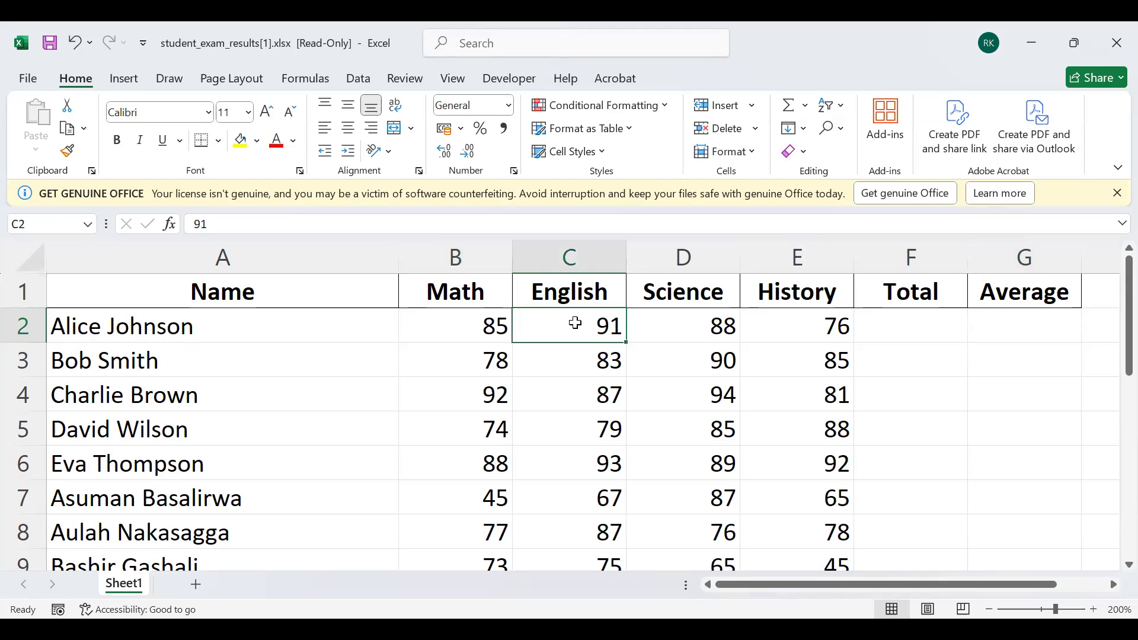
left_click(703, 325)
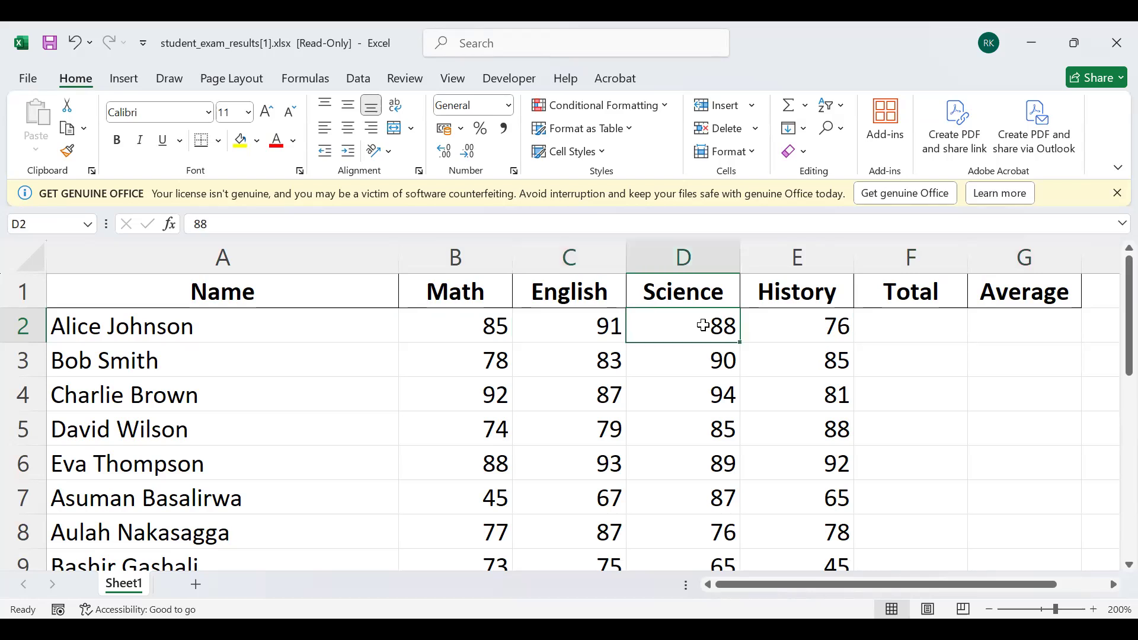
left_click(771, 327)
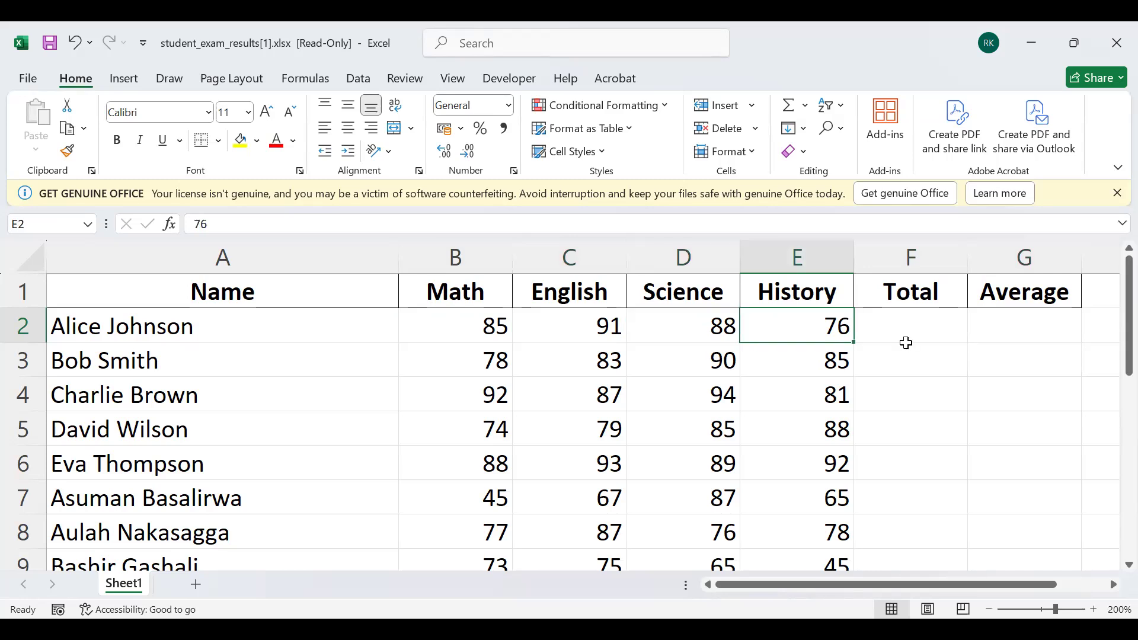
Calculate the first student's total in F2 by adding the four subject marks with the formula =B2+C2+D2+E2
left_click(874, 325)
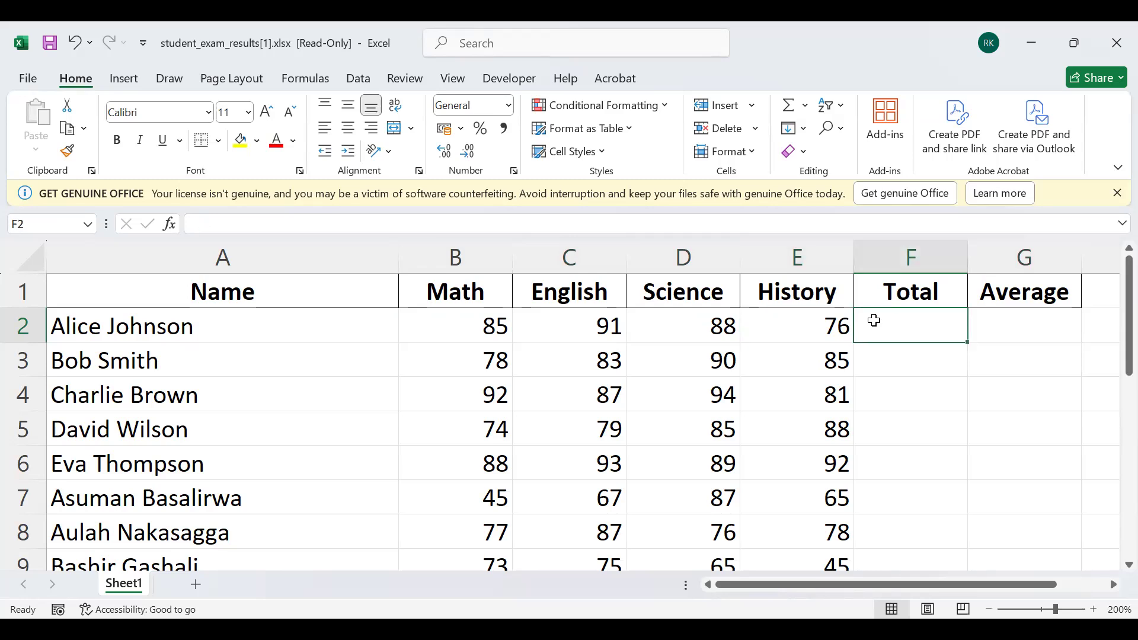
double_click(874, 321)
type("=")
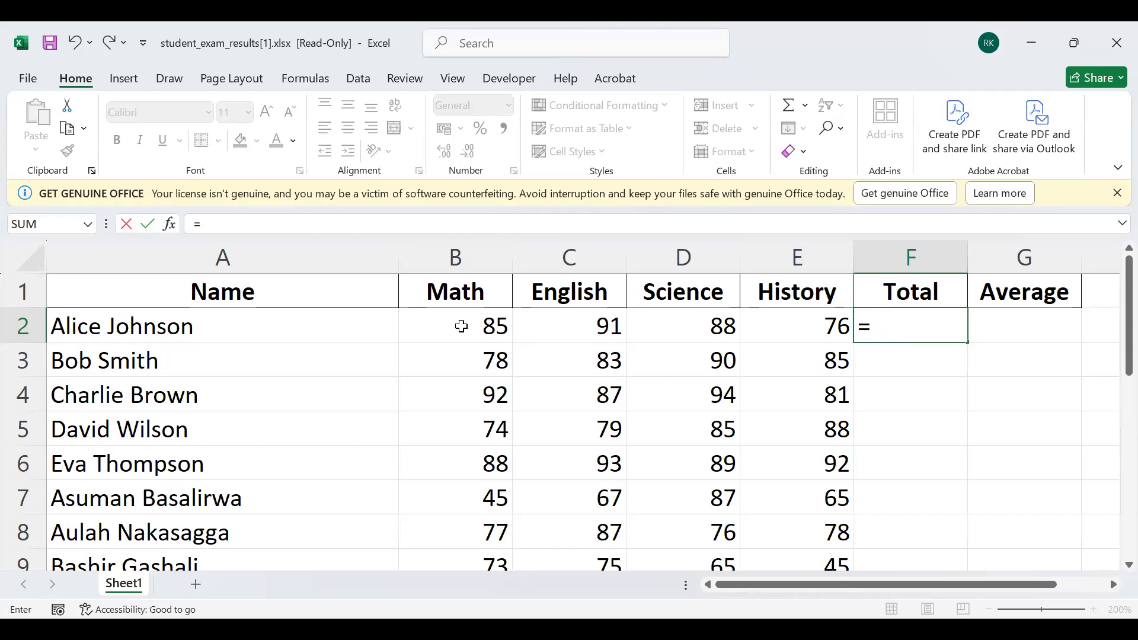
type("b2")
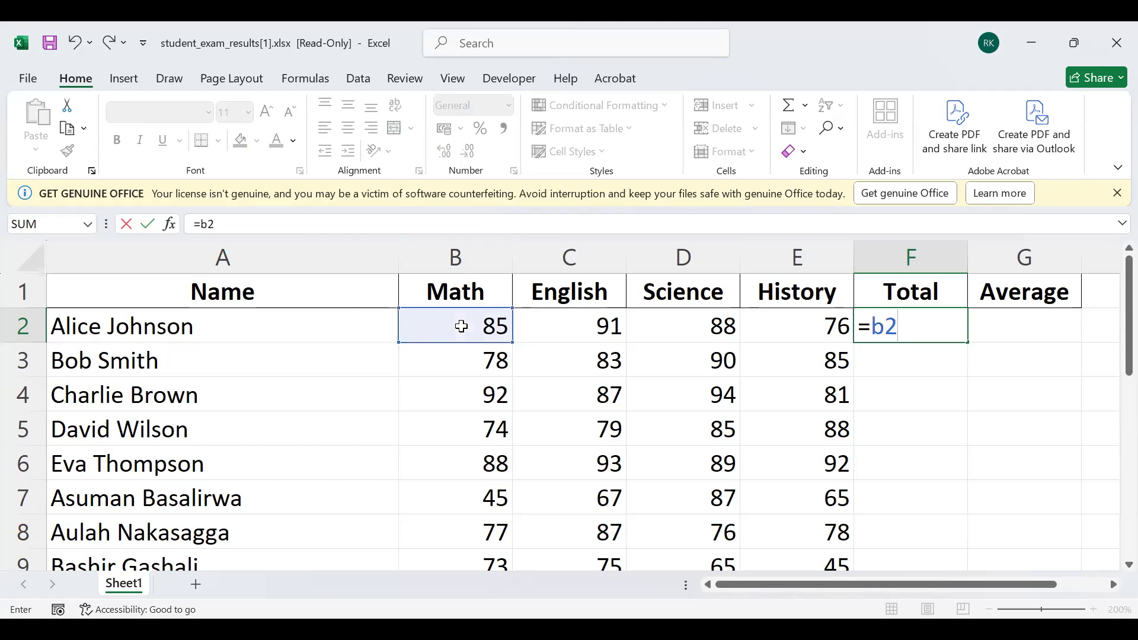
type("+")
left_click(604, 328)
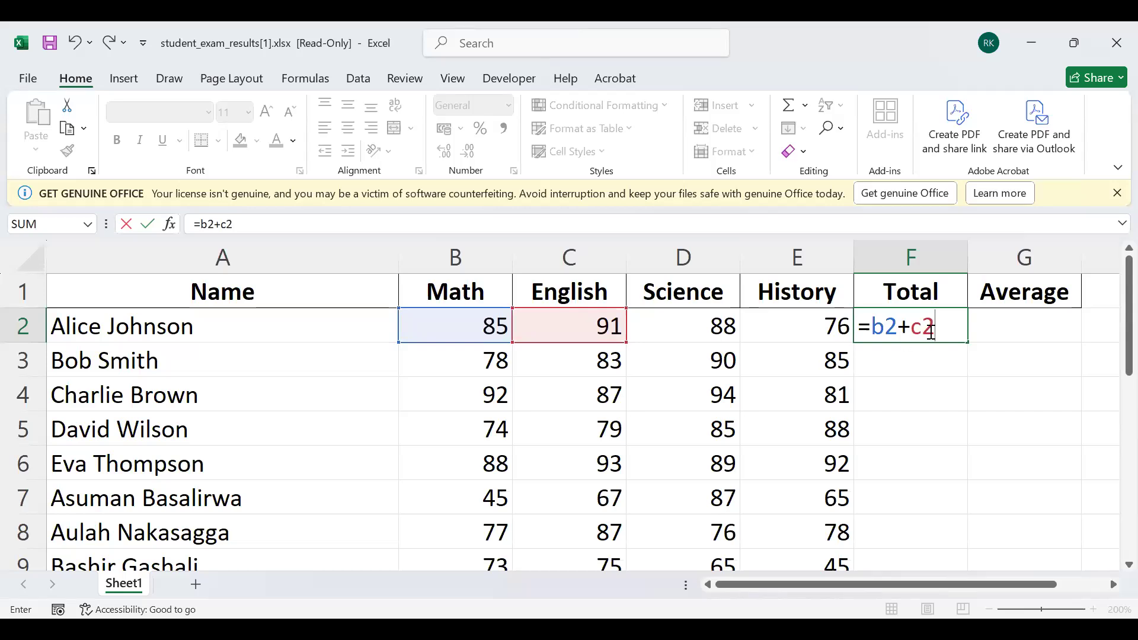
type("+")
left_click(678, 320)
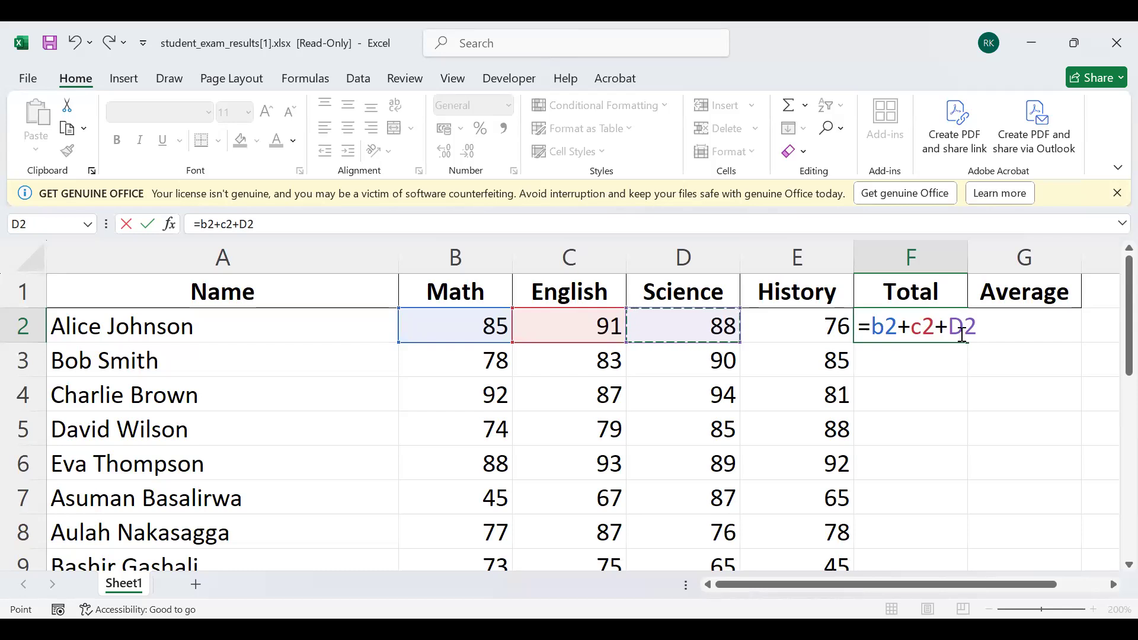
type("+e2")
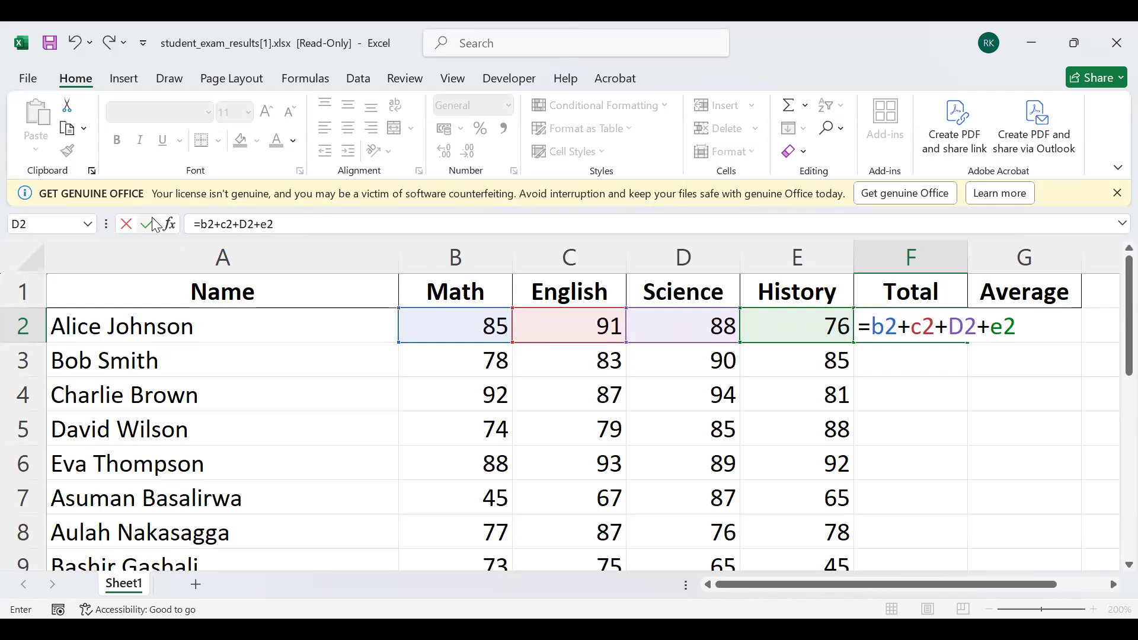
key("Return")
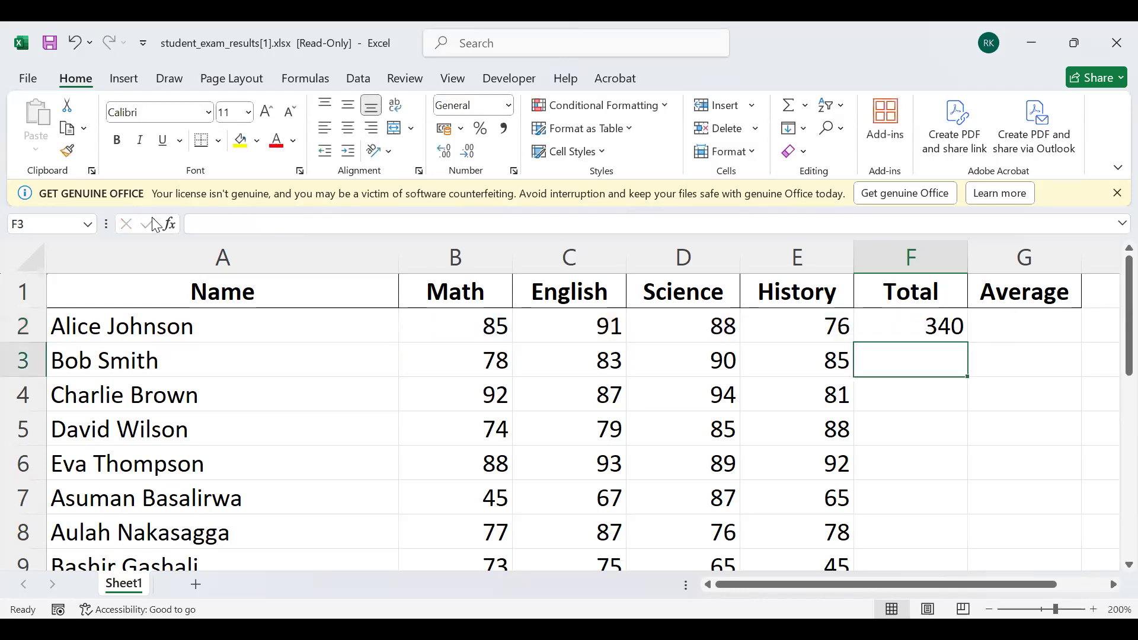
Calculate the second student's total in F3 with the formula =B3+C3+D3+E3
left_click(926, 335)
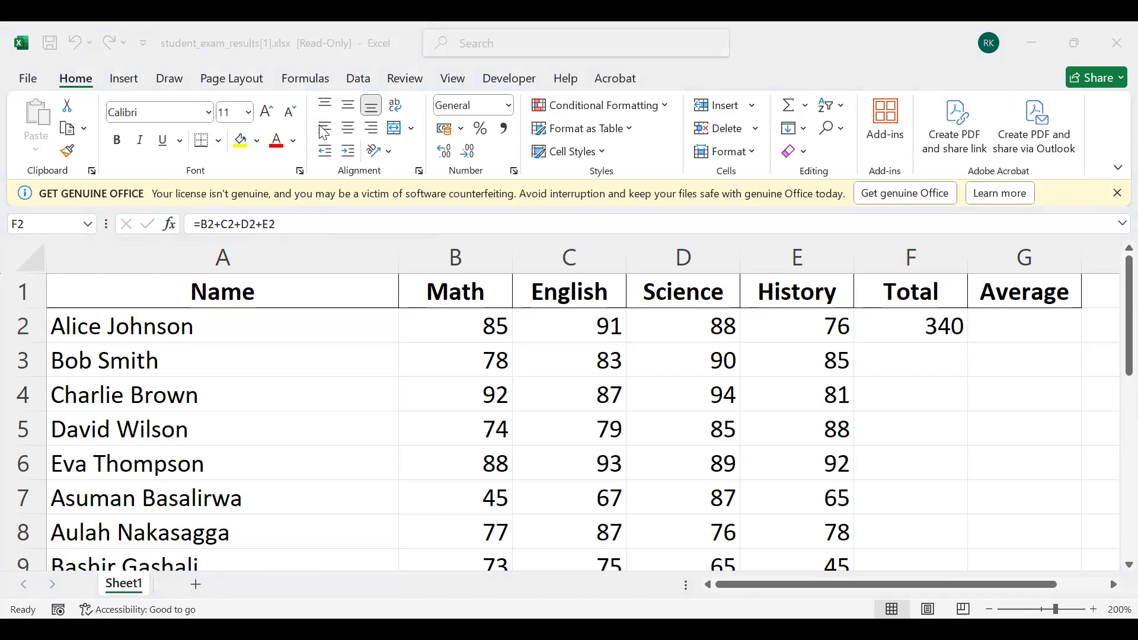
left_click(889, 328)
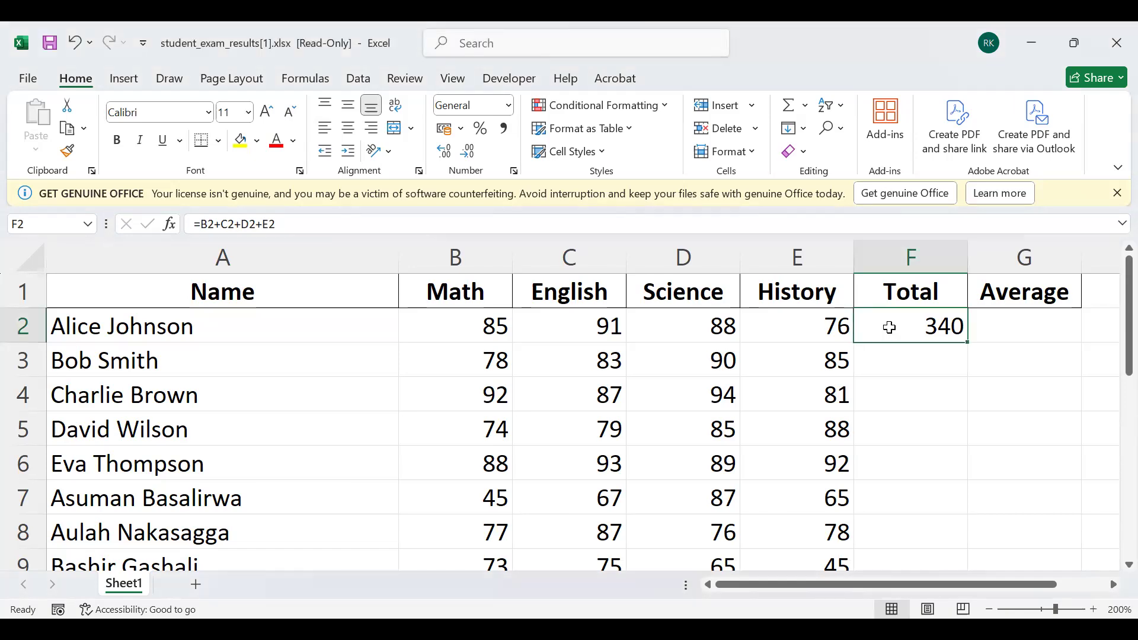
scroll(422, 401, "down", 5)
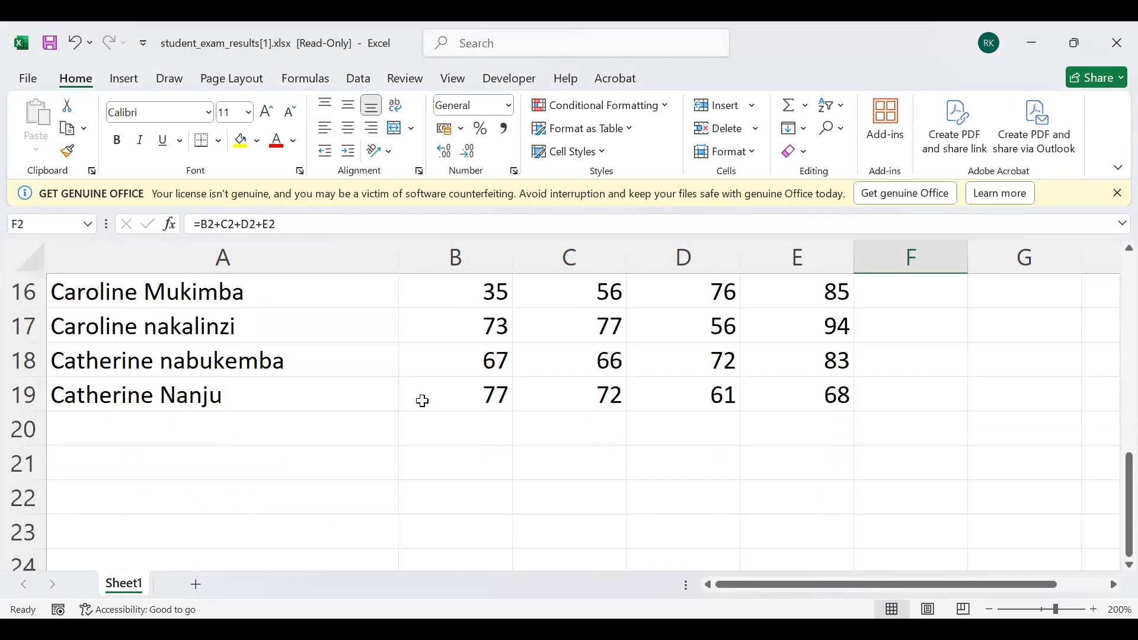
scroll(421, 401, "up", 5)
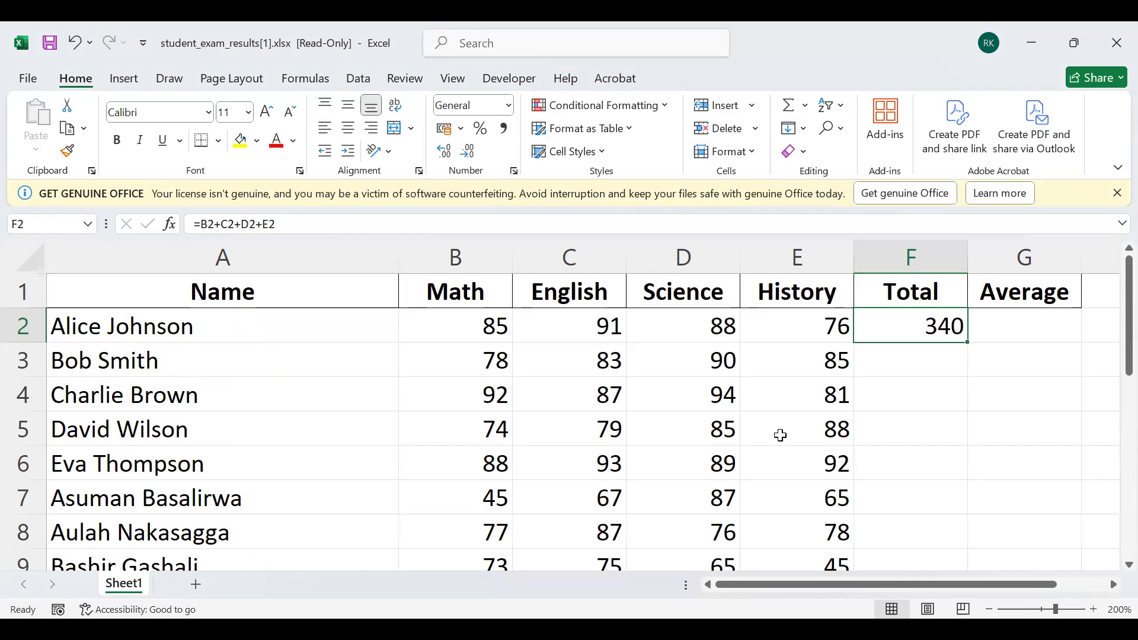
left_click(904, 361)
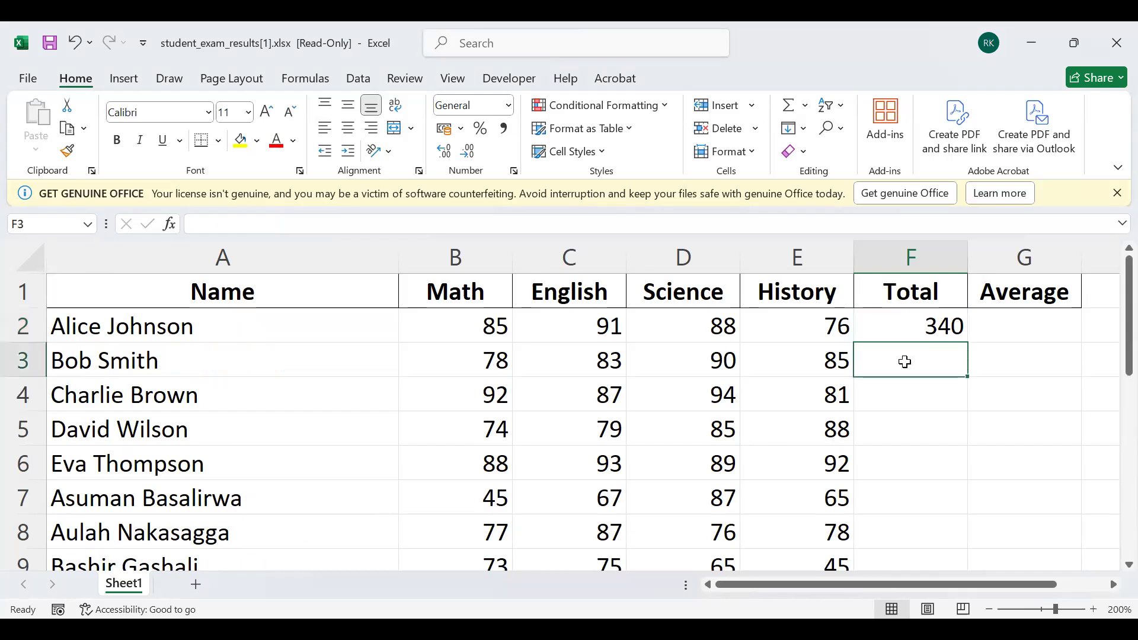
type("=")
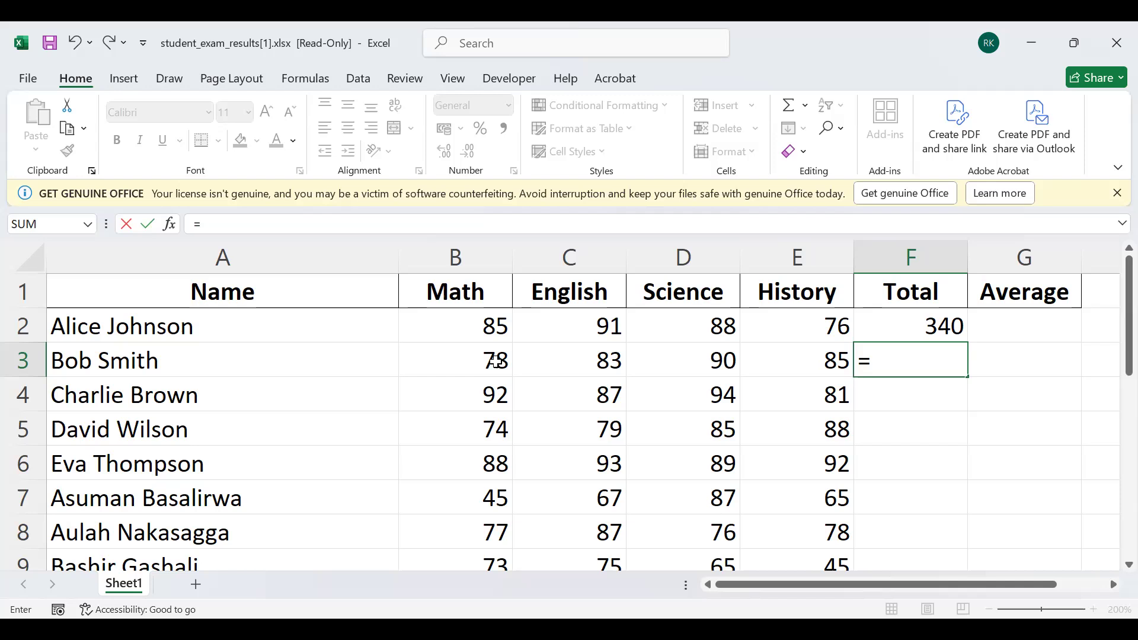
type("b3+")
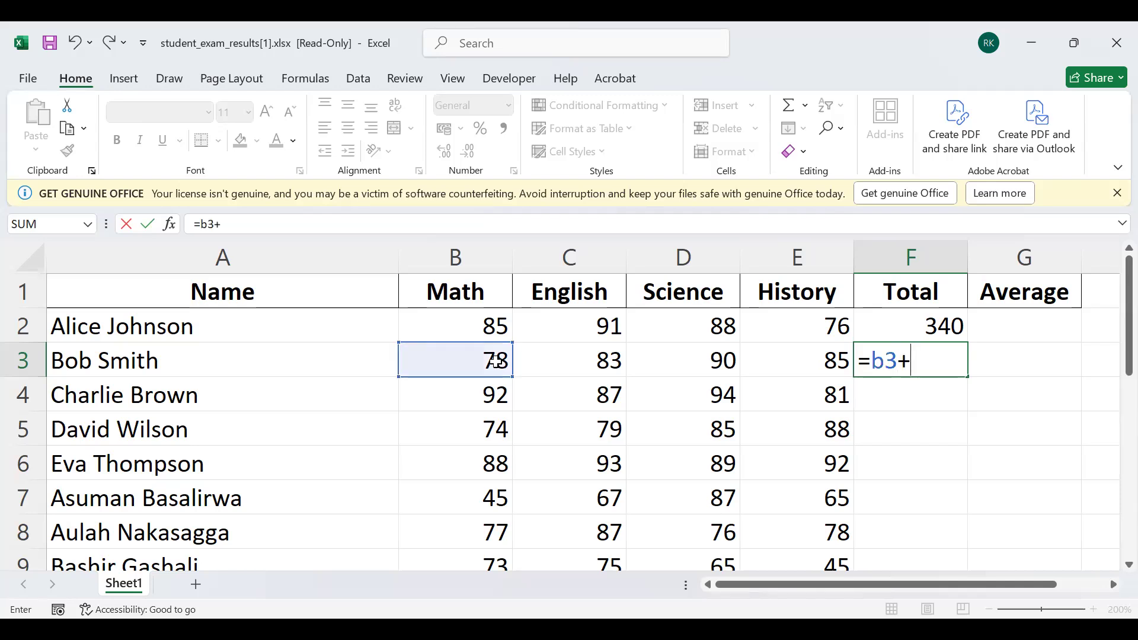
type("c3+")
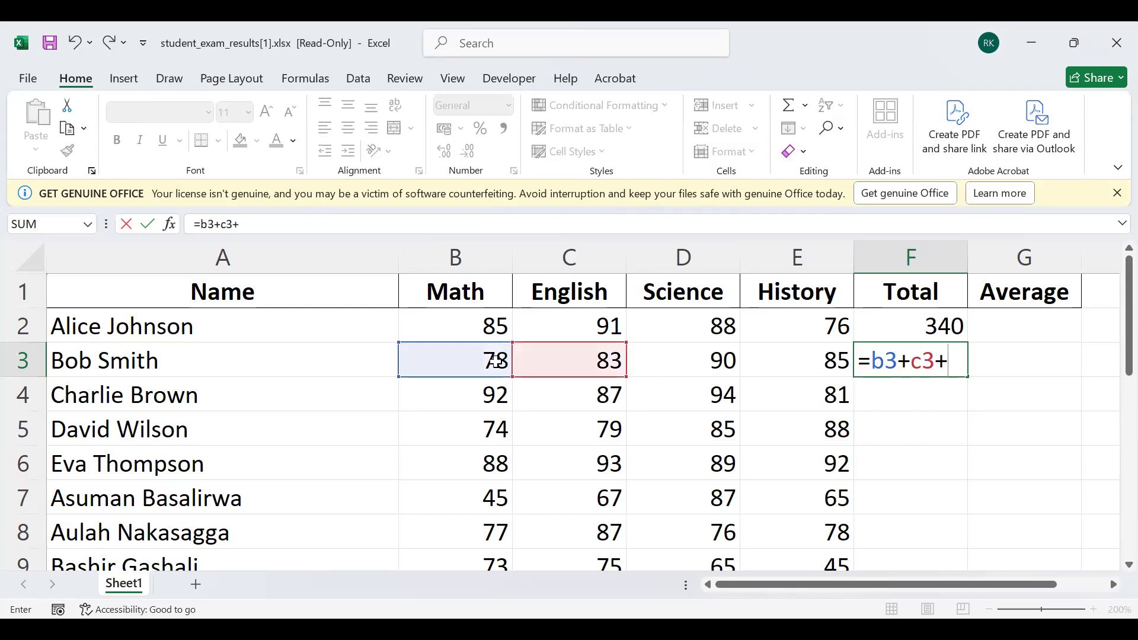
type("d3+")
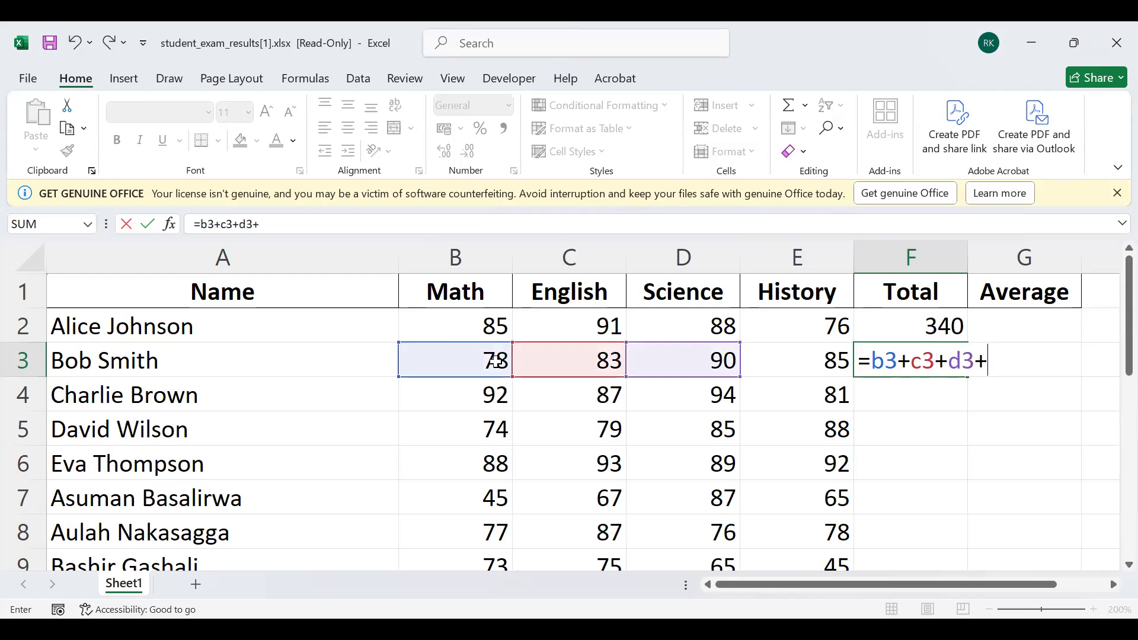
type("e3")
key("Return")
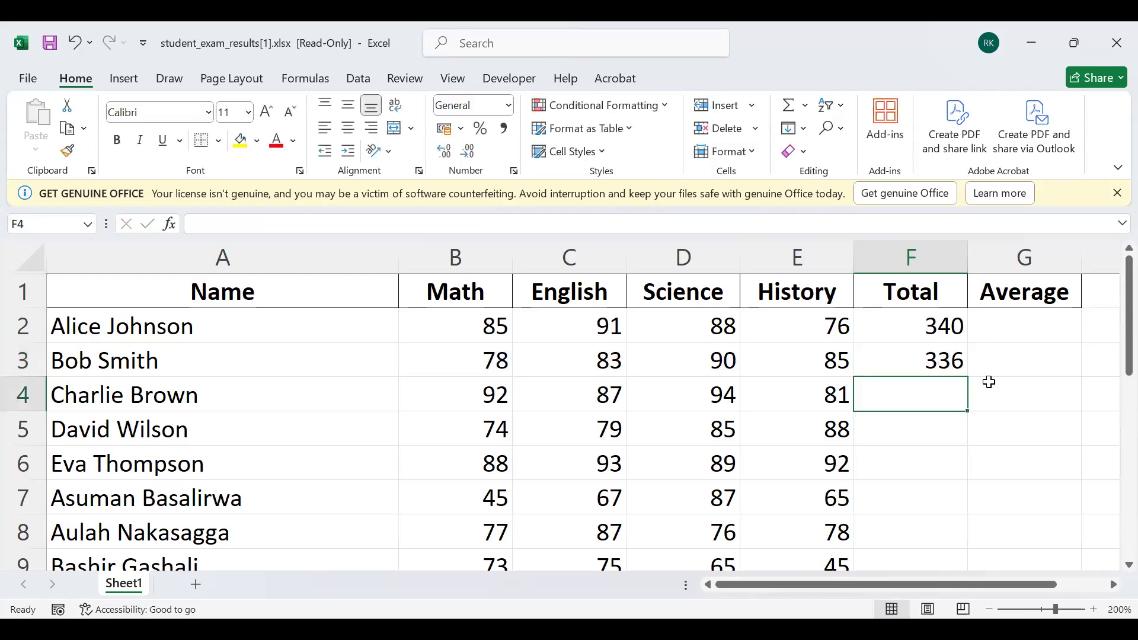
Clear the total formula from F3 and select the first student's total in F2
scroll(916, 423, "down", 2)
scroll(916, 423, "down", 5)
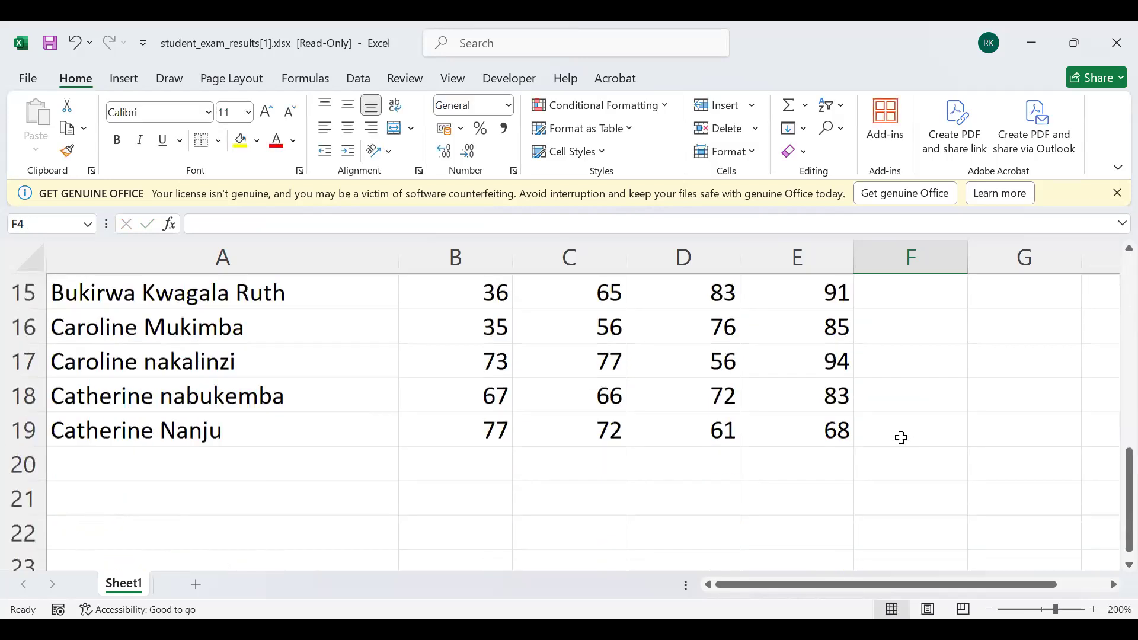
scroll(902, 438, "up", 7)
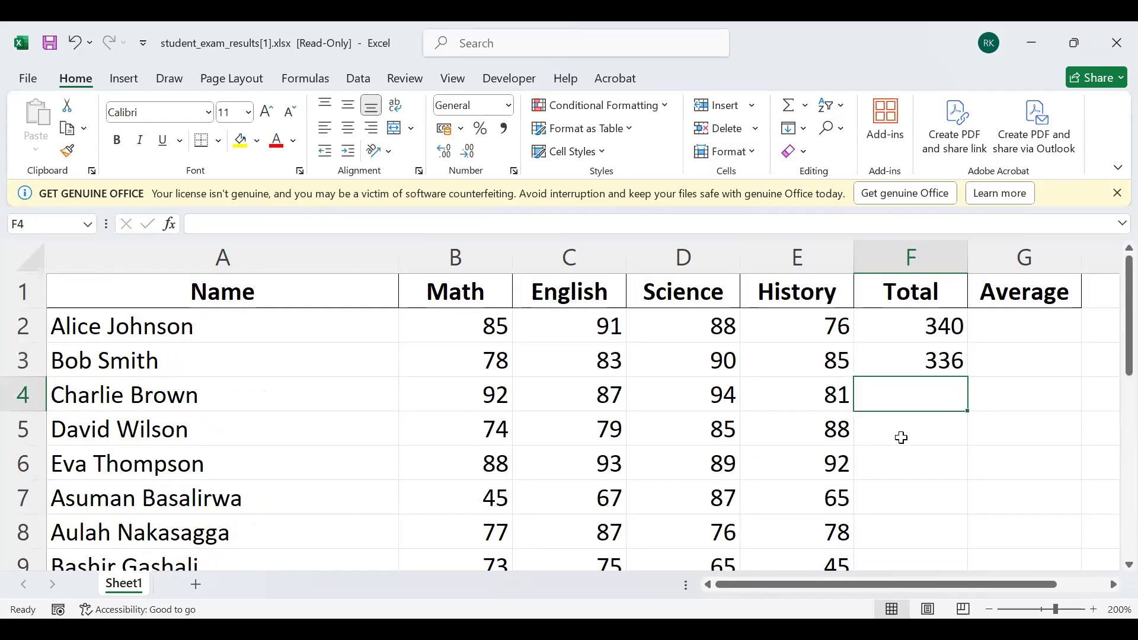
left_click(902, 366)
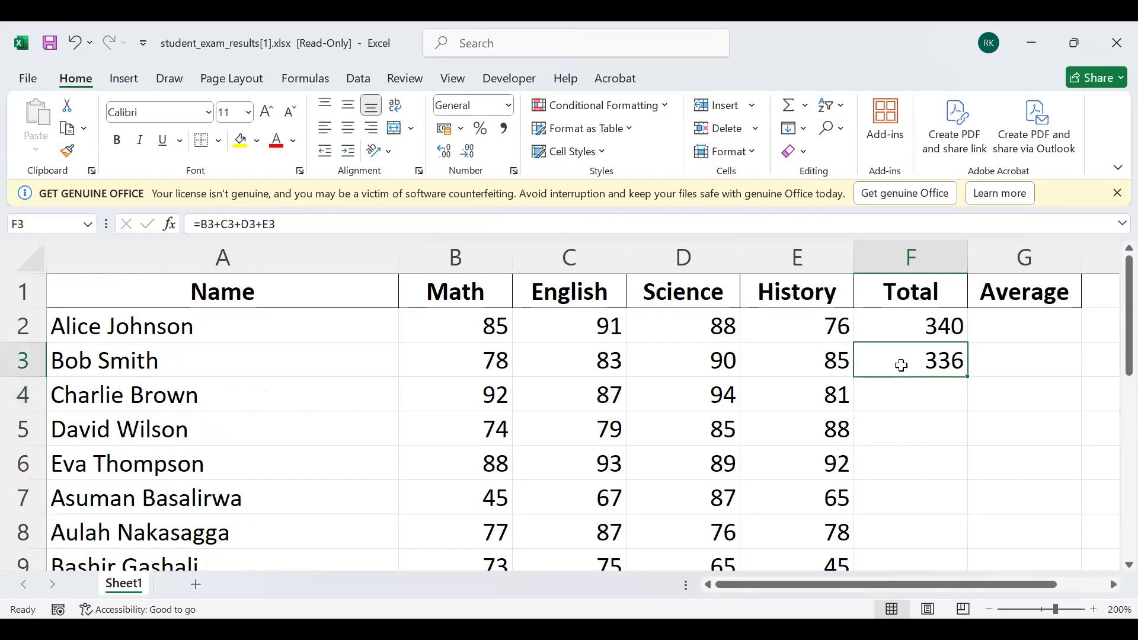
key("Delete")
left_click(914, 324)
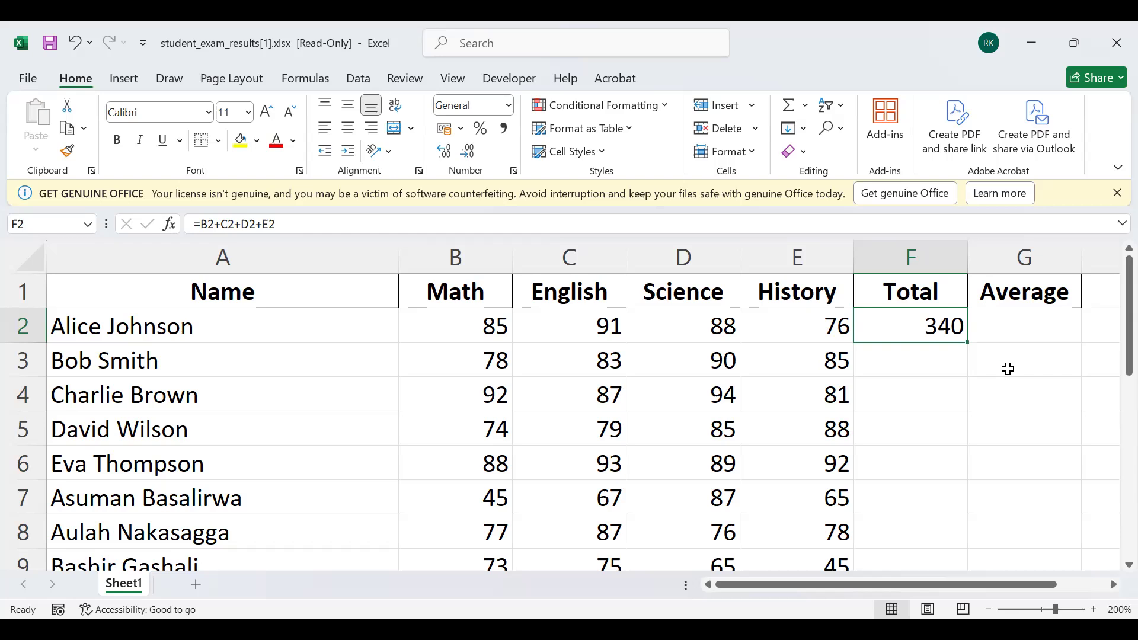
Fill the total formula from F2 down for all students and check the copied formulas in F3 and F4
double_click(966, 340)
scroll(936, 356, "down", 5)
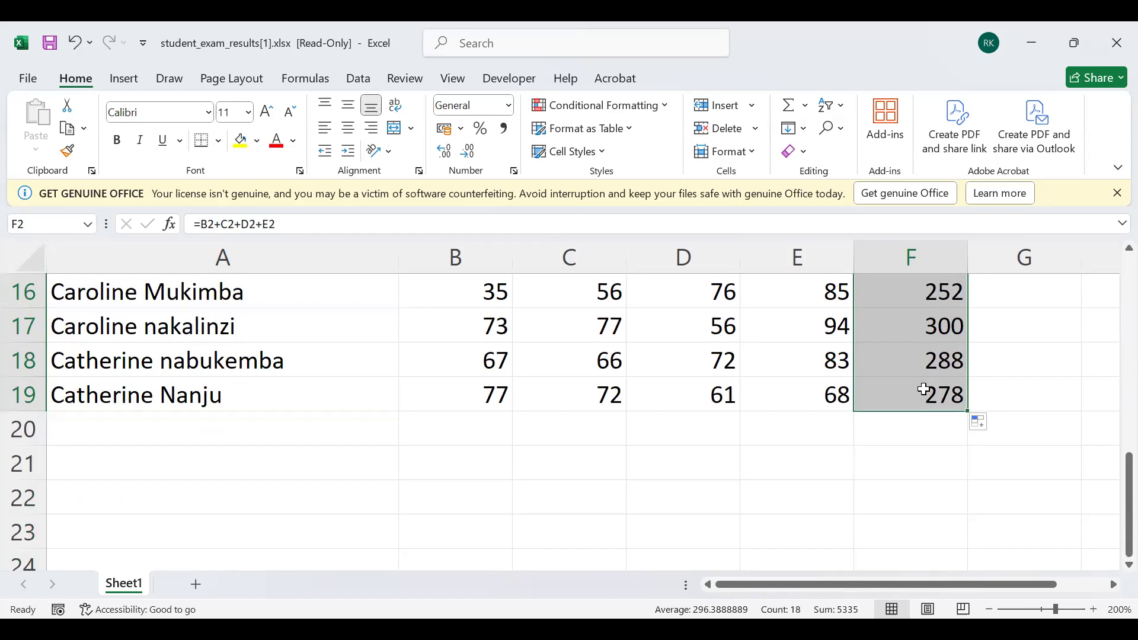
scroll(924, 390, "up", 5)
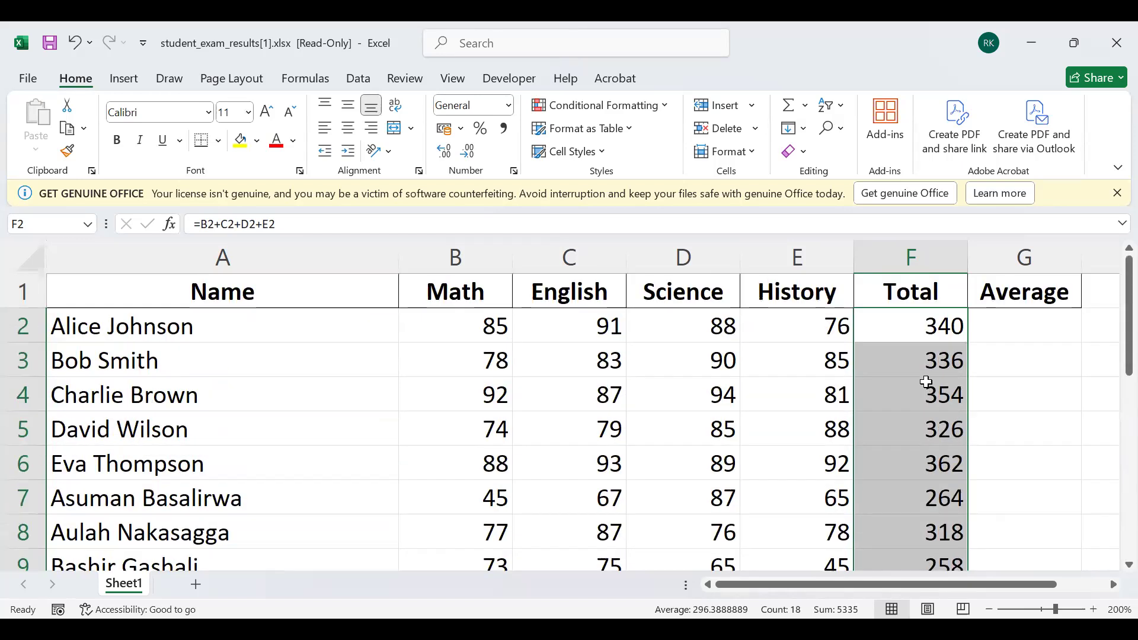
left_click(928, 358)
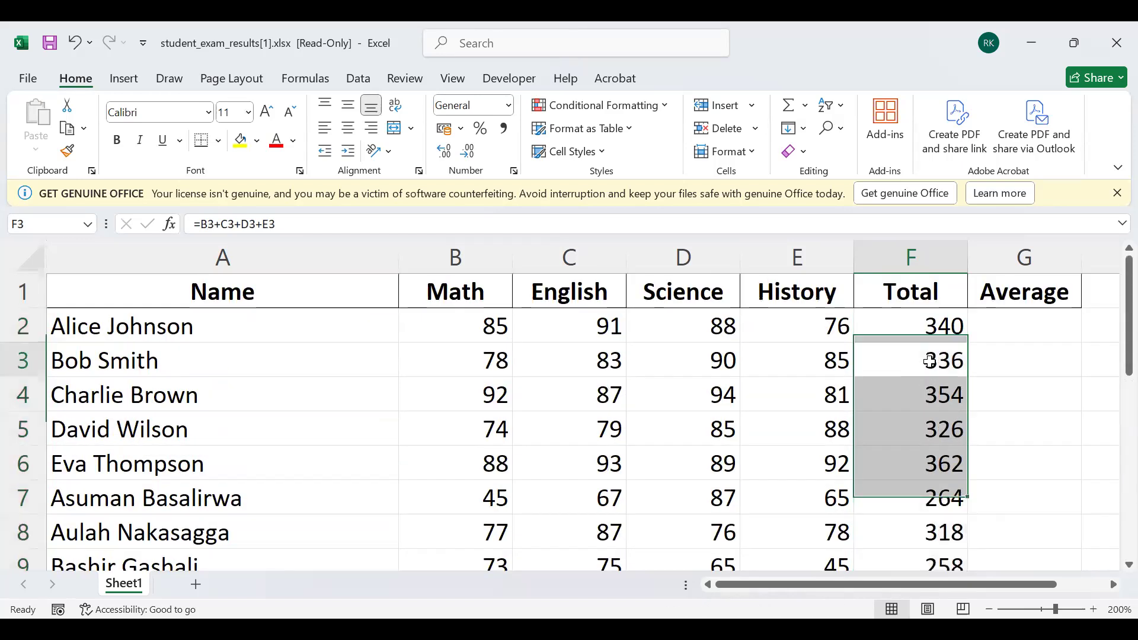
left_click(923, 320)
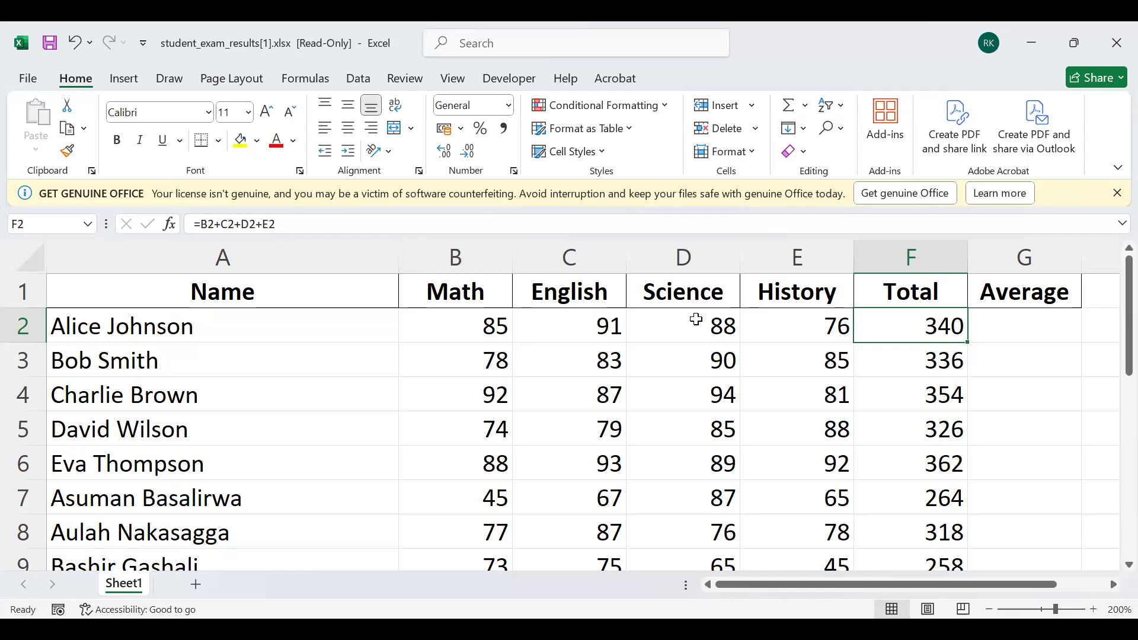
left_click(900, 362)
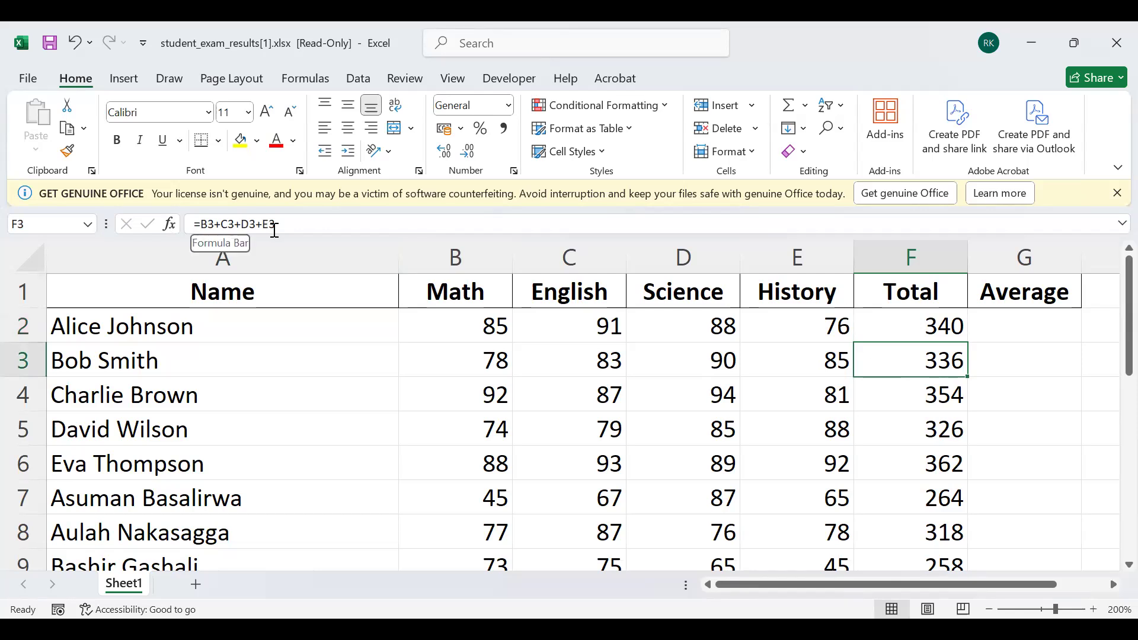
left_click(880, 397)
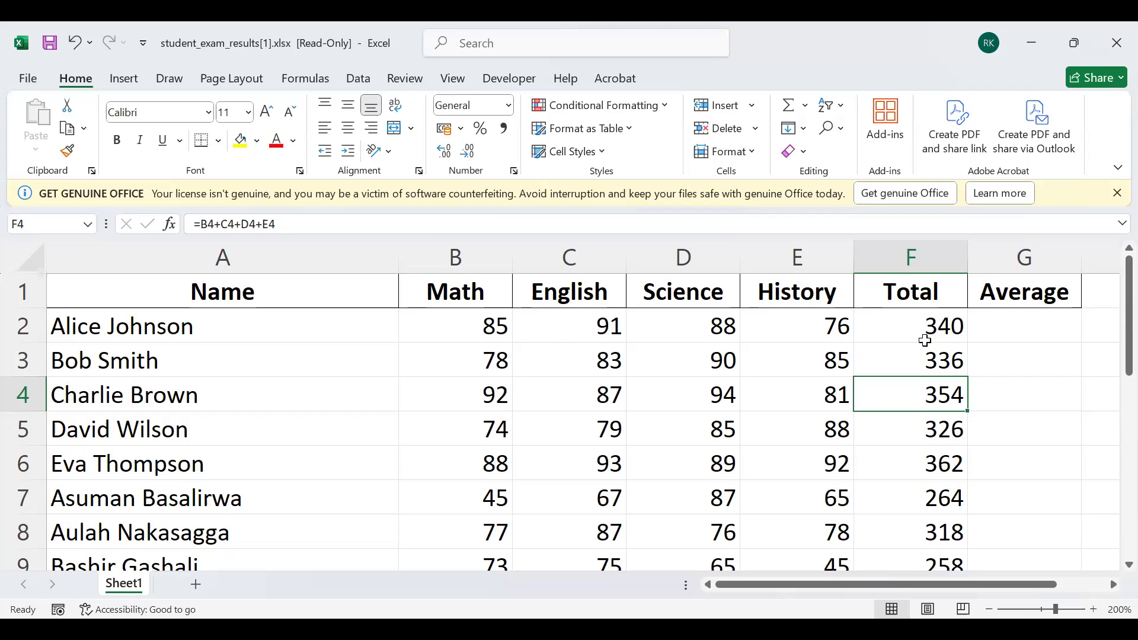
Calculate the first student's average in G2 by dividing the total by four with the formula =F2/4
left_click(1023, 331)
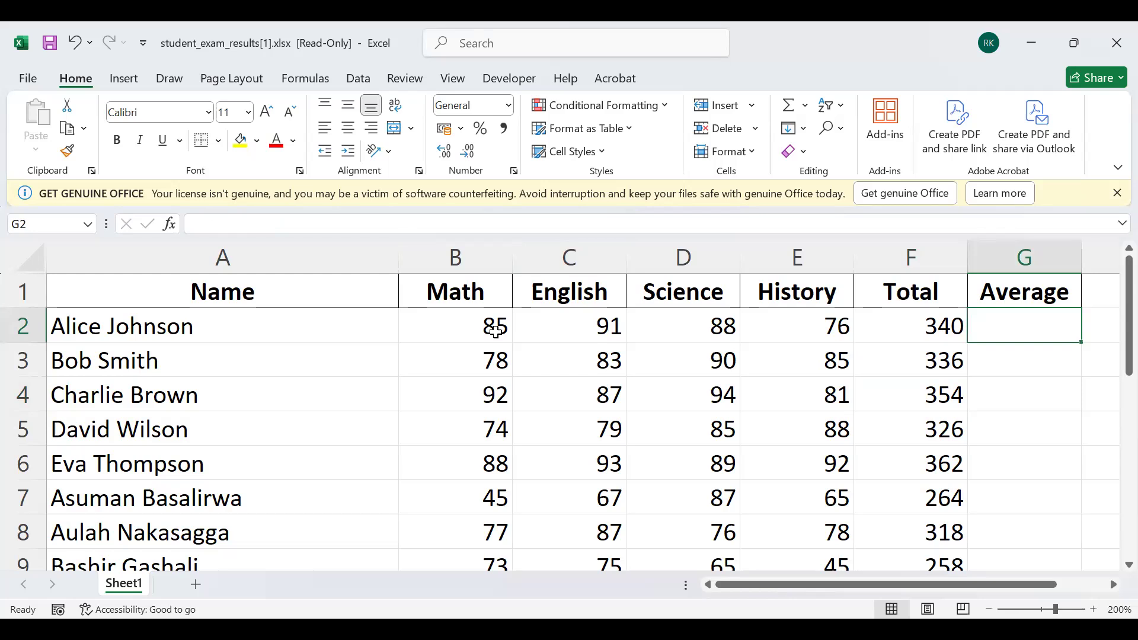
type("=")
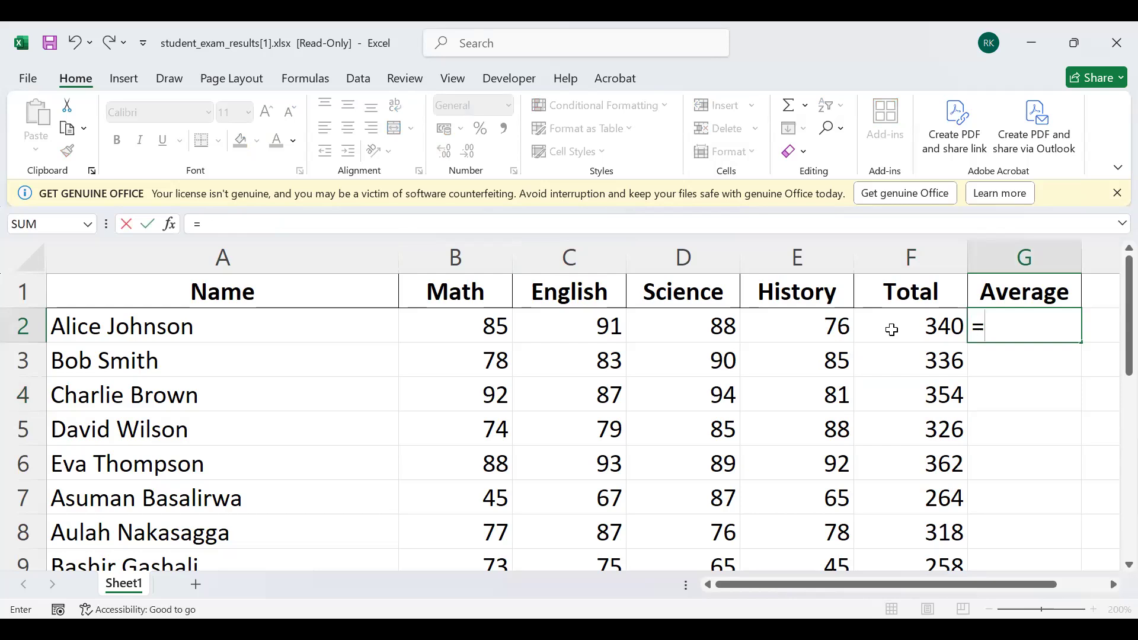
left_click(891, 330)
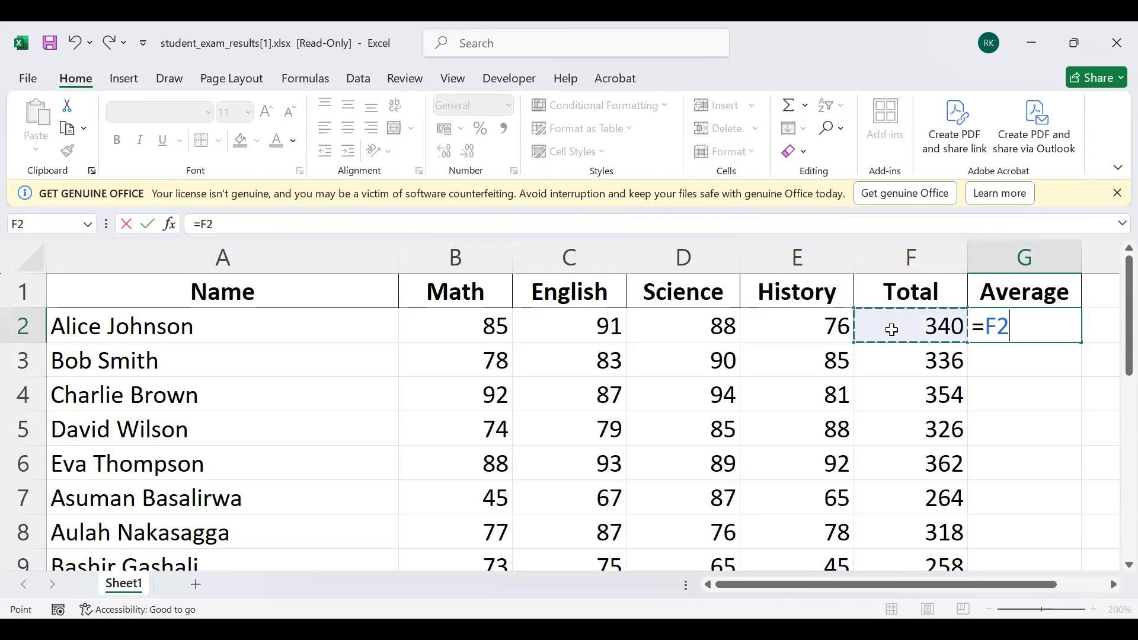
type("/")
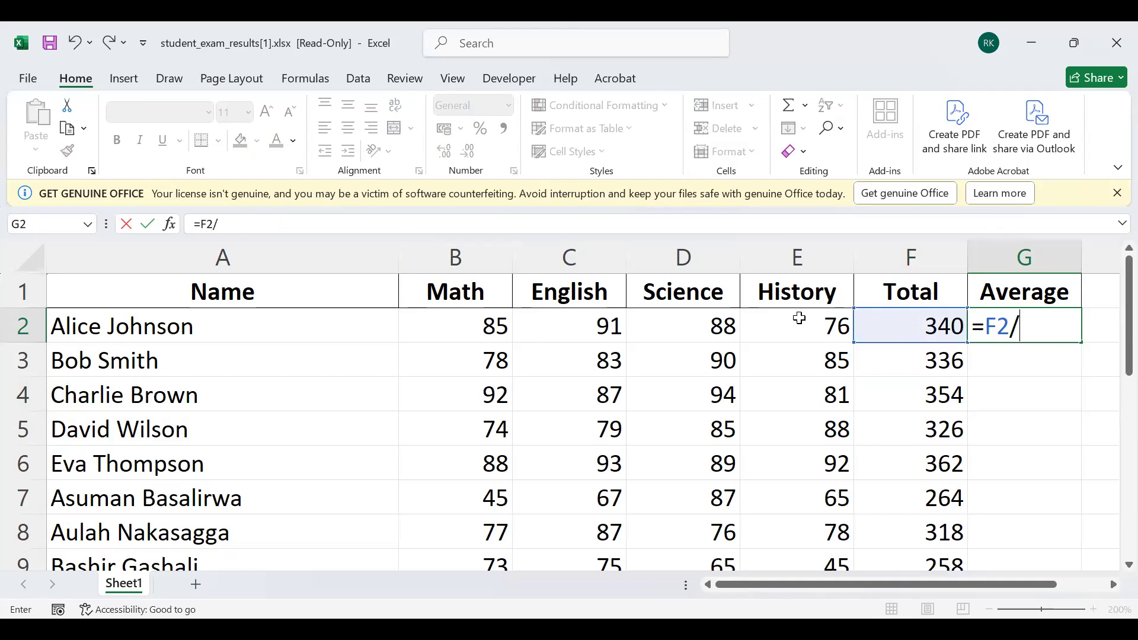
type("4")
key("Return")
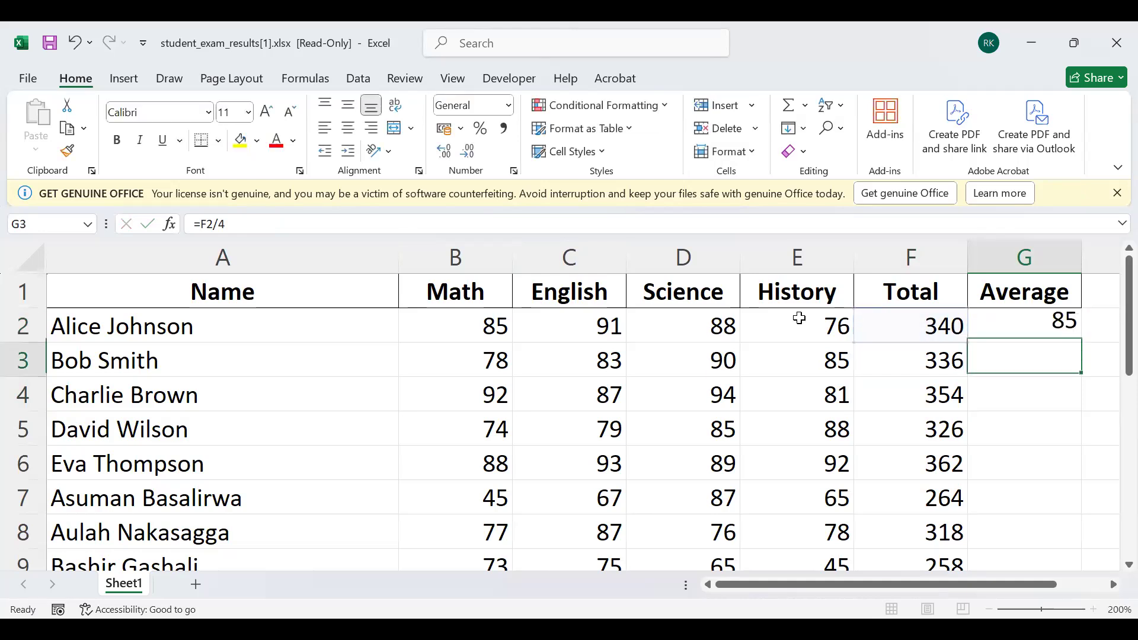
Fill the average formula from G2 down for all students and look over the resulting column
left_click(1048, 328)
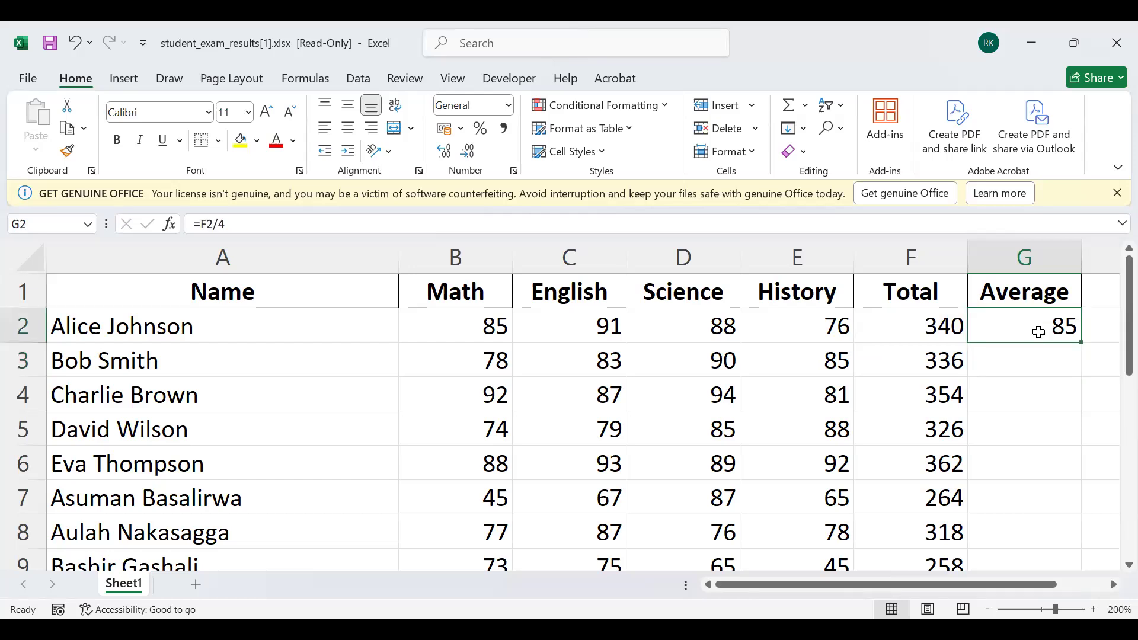
double_click(1081, 342)
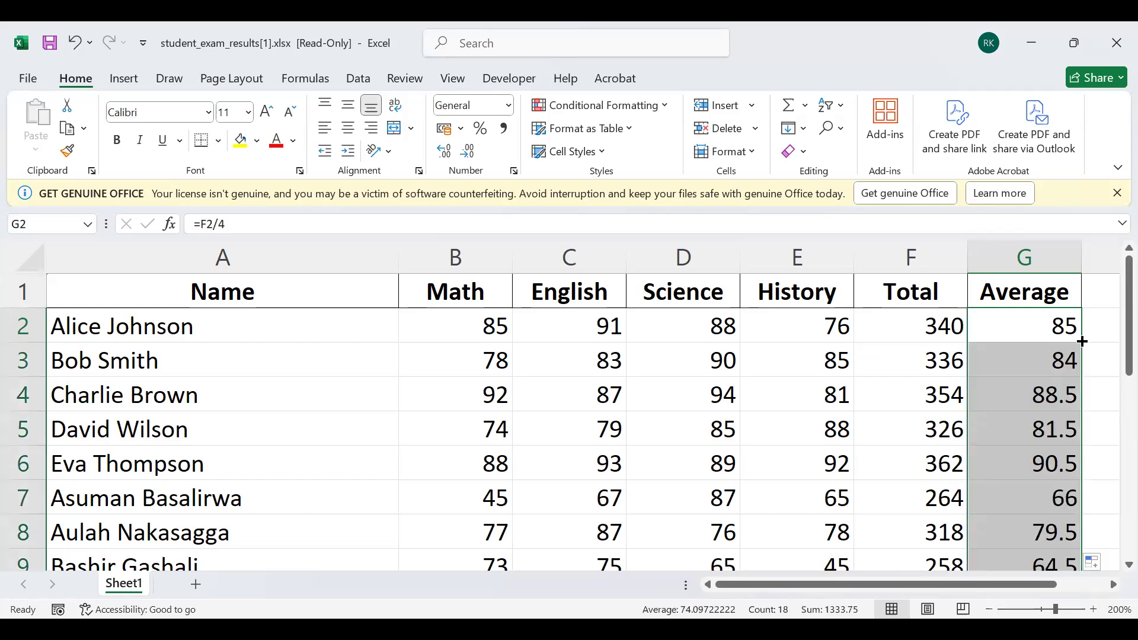
left_click(1000, 426)
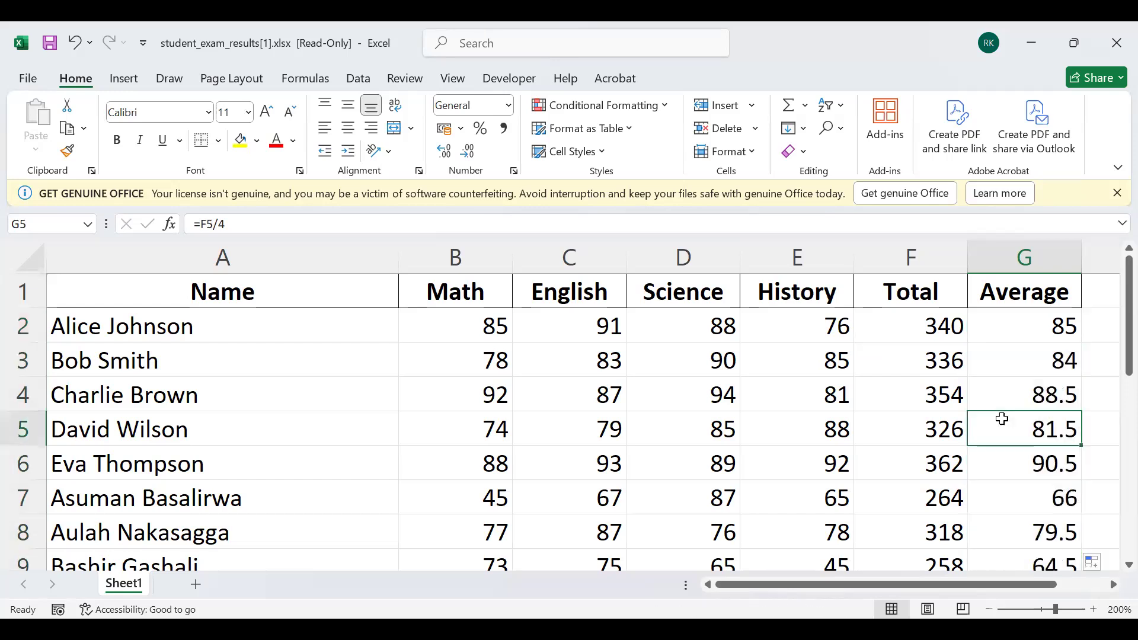
left_click_drag(954, 586, 993, 586)
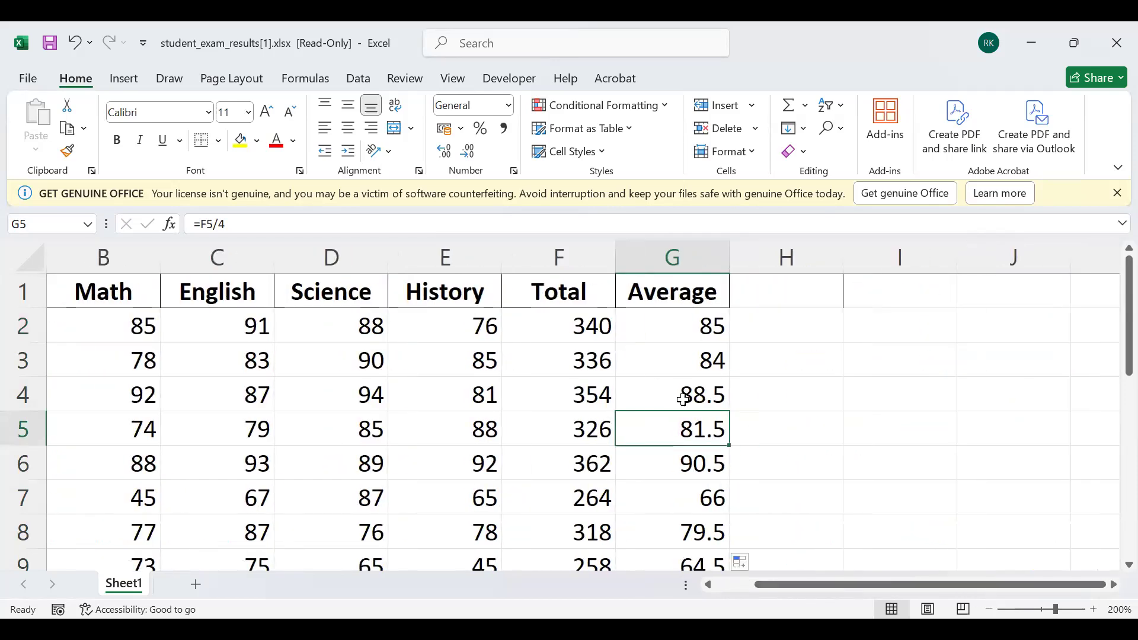
scroll(680, 416, "down", 3)
scroll(680, 417, "down", 1)
scroll(680, 418, "up", 4)
mouse_move(828, 584)
left_mouse_down()
mouse_move(796, 581)
mouse_move(817, 581)
left_mouse_up()
Check the formulas in F2 and G2, and clear the calculated averages from the Average column
left_click(578, 323)
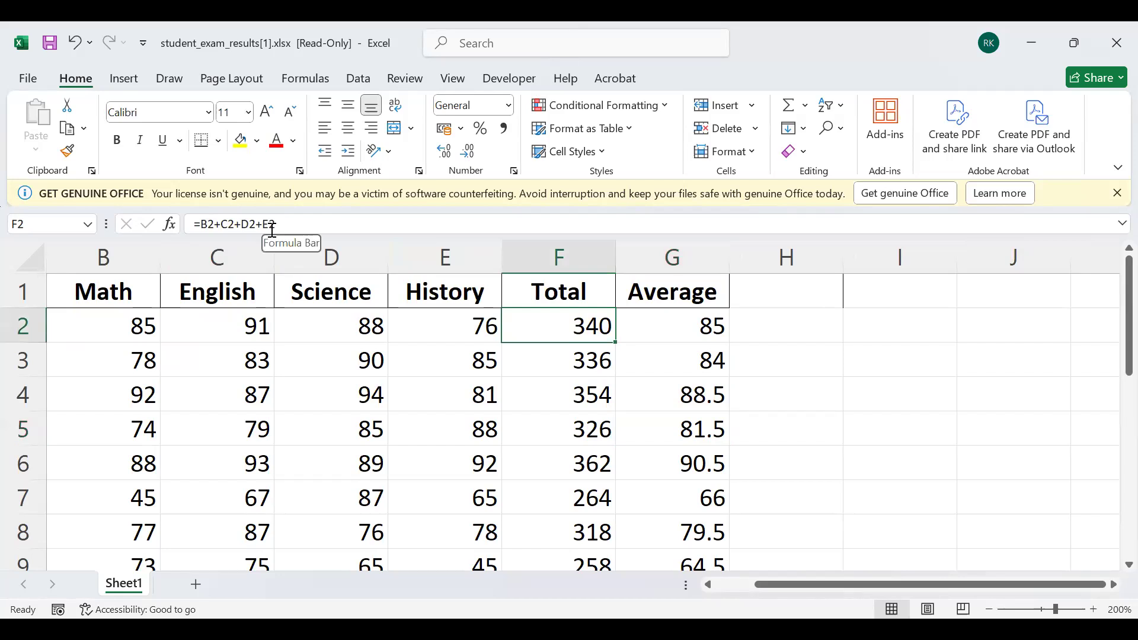
left_click(634, 322)
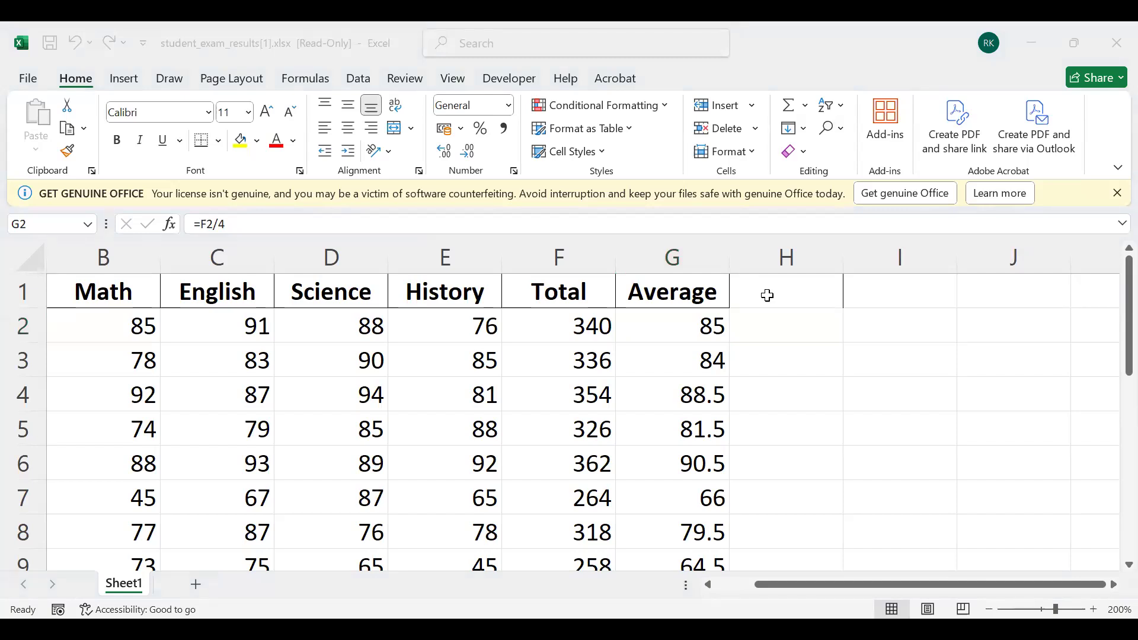
left_click(690, 329)
key("Delete")
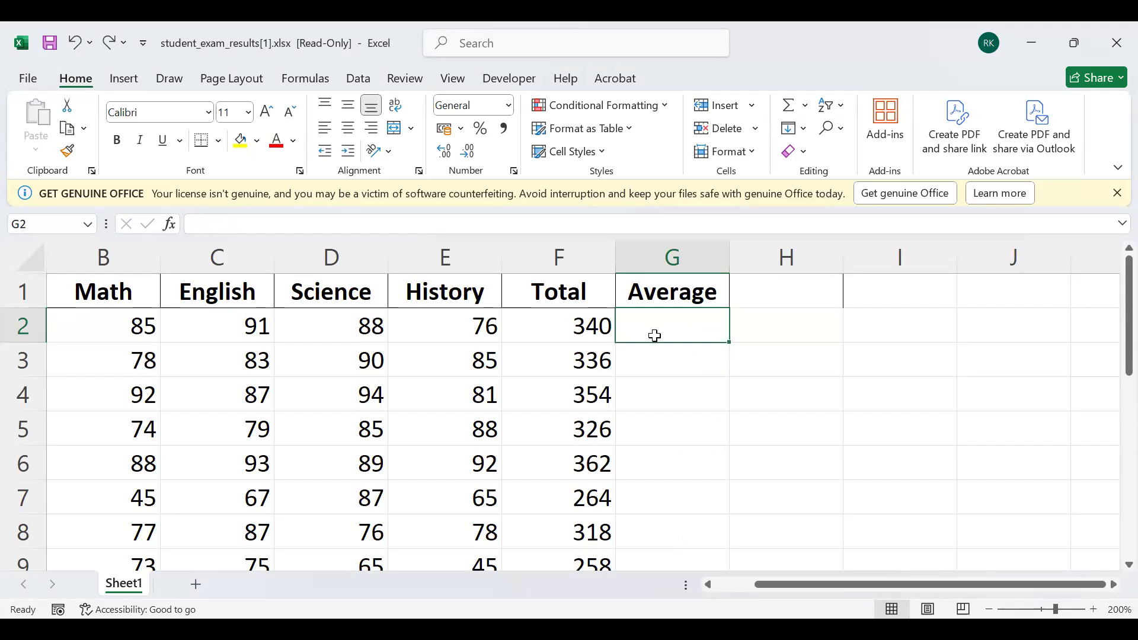
Enter the formula =F2/4 in G2 to calculate the first student's average
type("=")
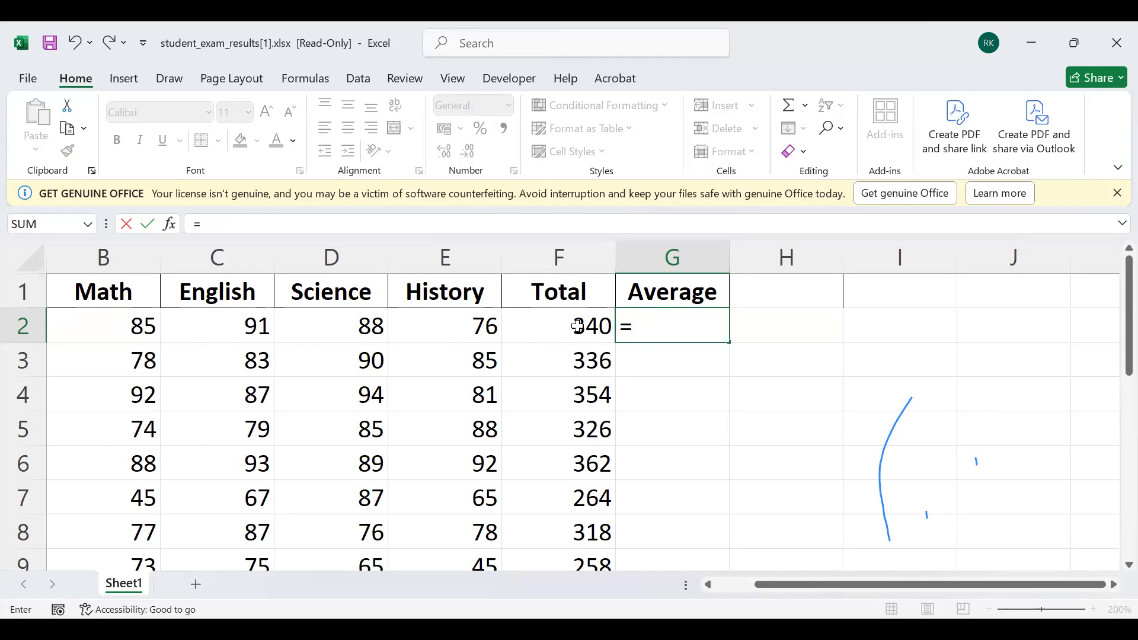
type("f2")
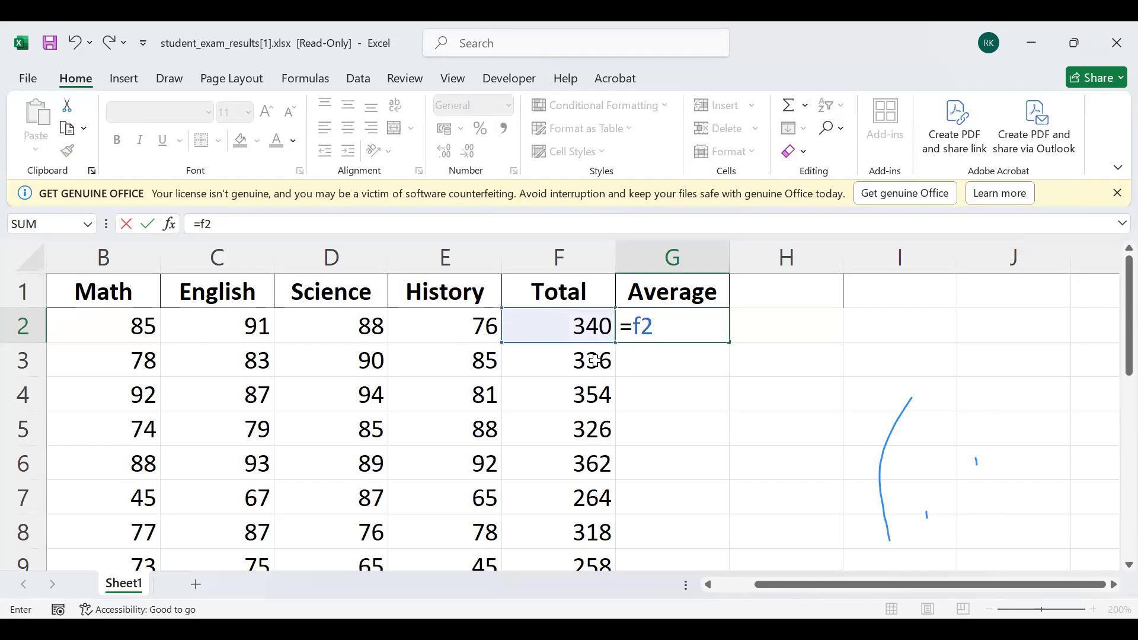
type("/4")
key("Return")
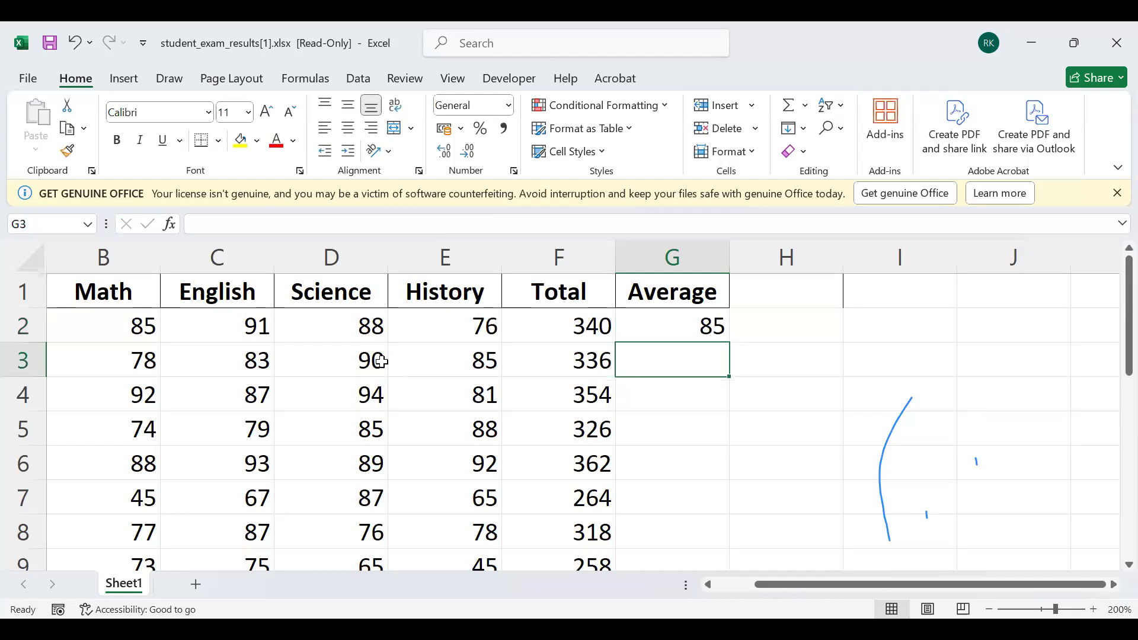
Copy the average formula in G2 down the Average column to the last student row and review the results
left_click(661, 324)
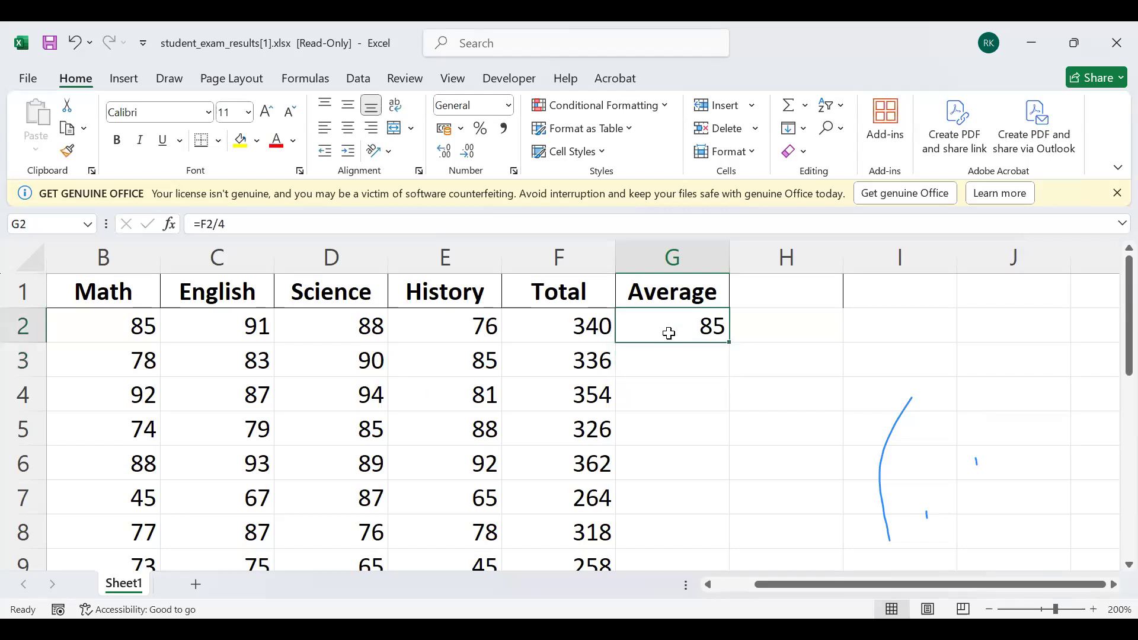
double_click(730, 345)
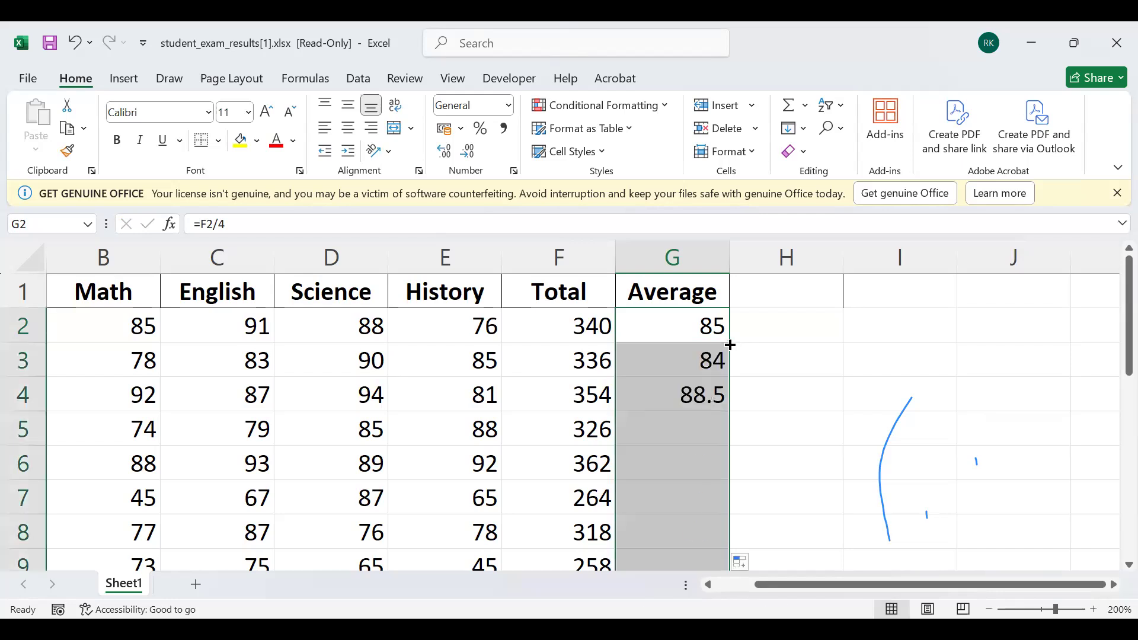
left_click(761, 389)
scroll(680, 393, "down", 3)
scroll(681, 394, "down", 2)
scroll(681, 393, "up", 5)
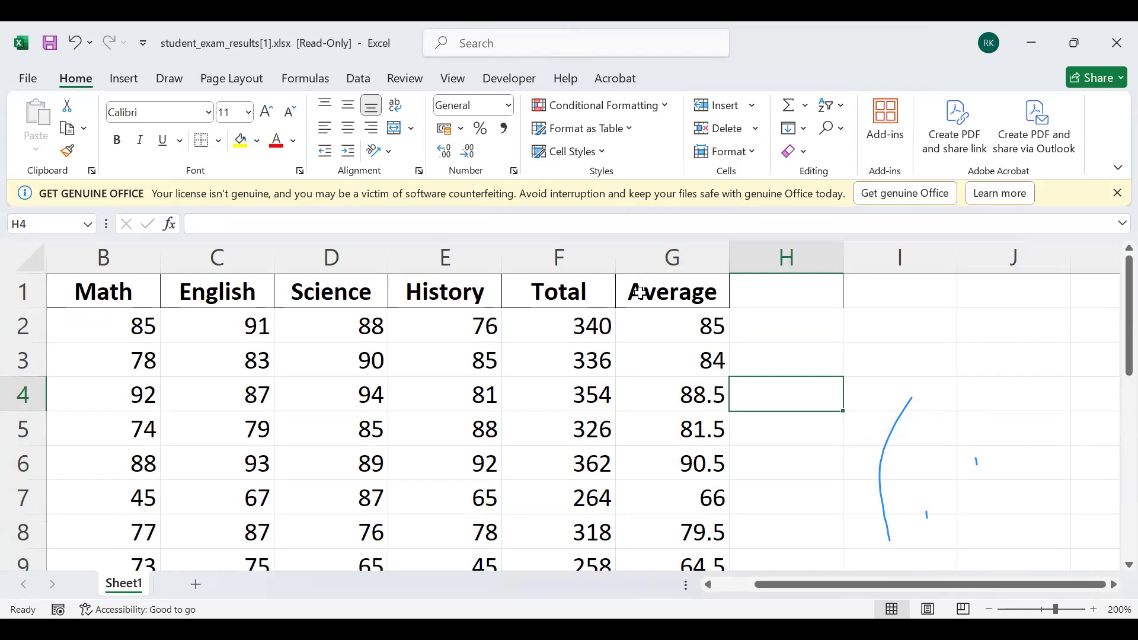
Add the column headers "total2" in H1 and "average2" in I1
left_click(769, 295)
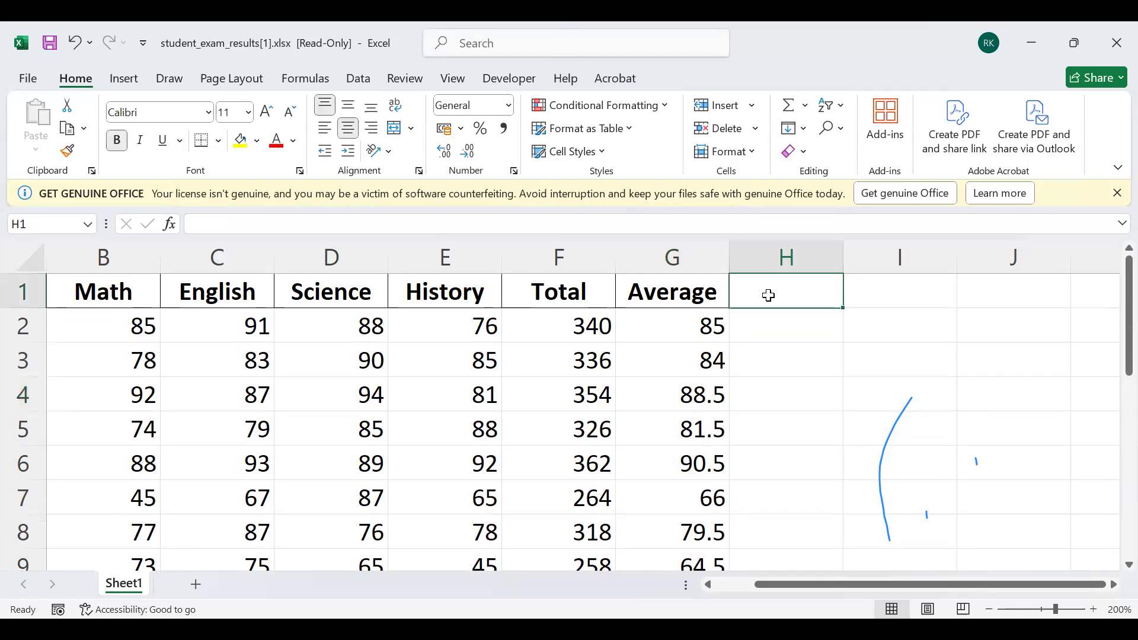
type("total2")
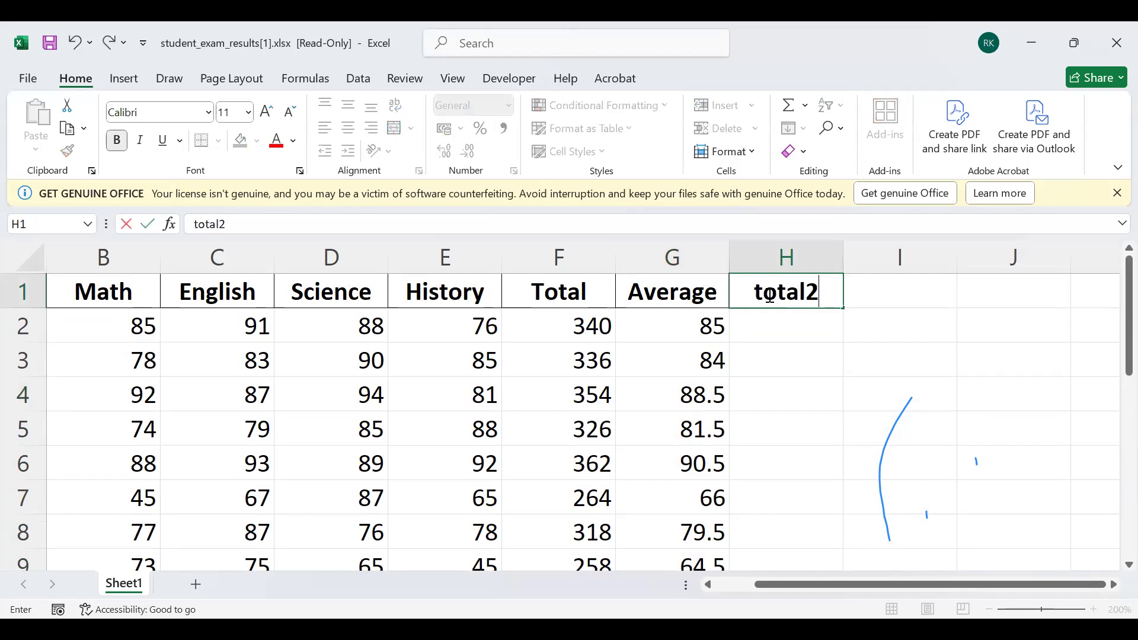
key("Tab")
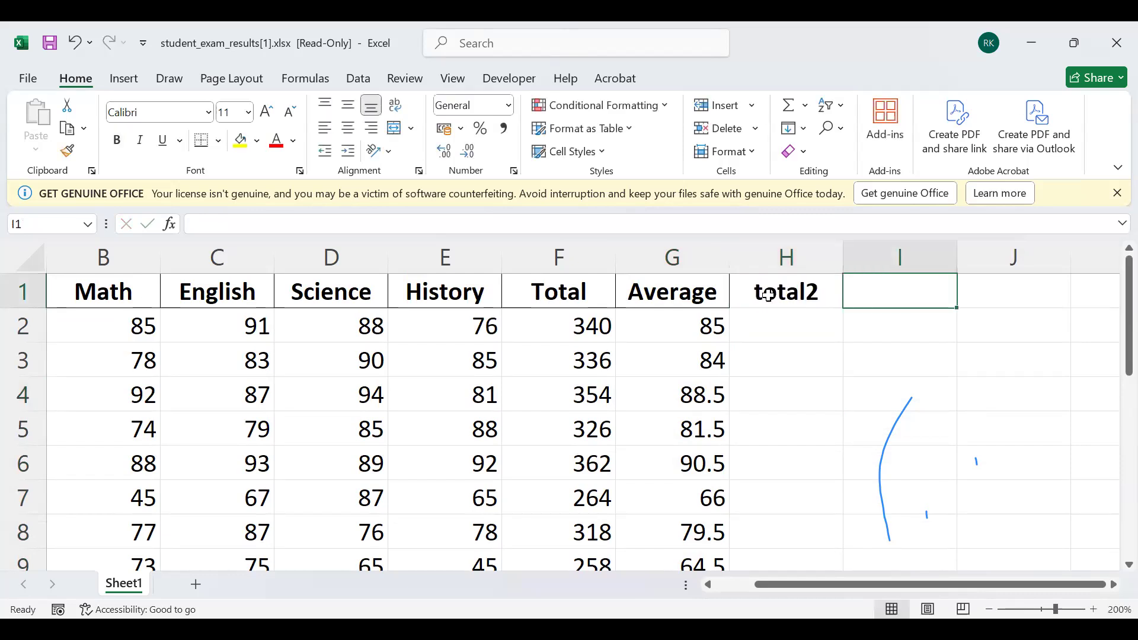
type("ave")
type("ge2")
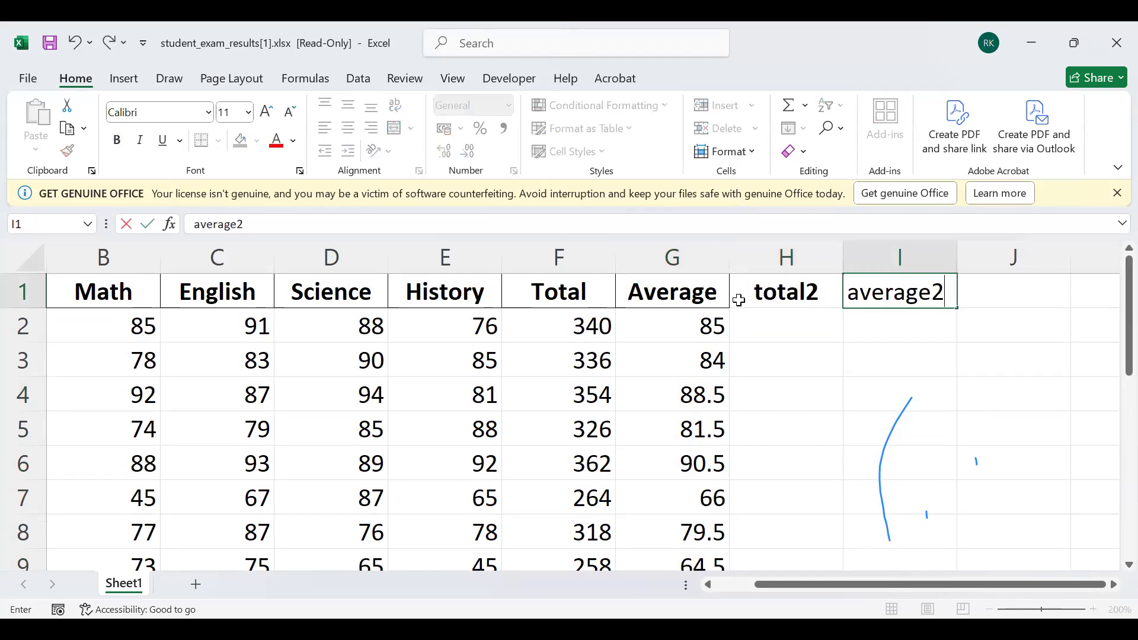
left_click(770, 317)
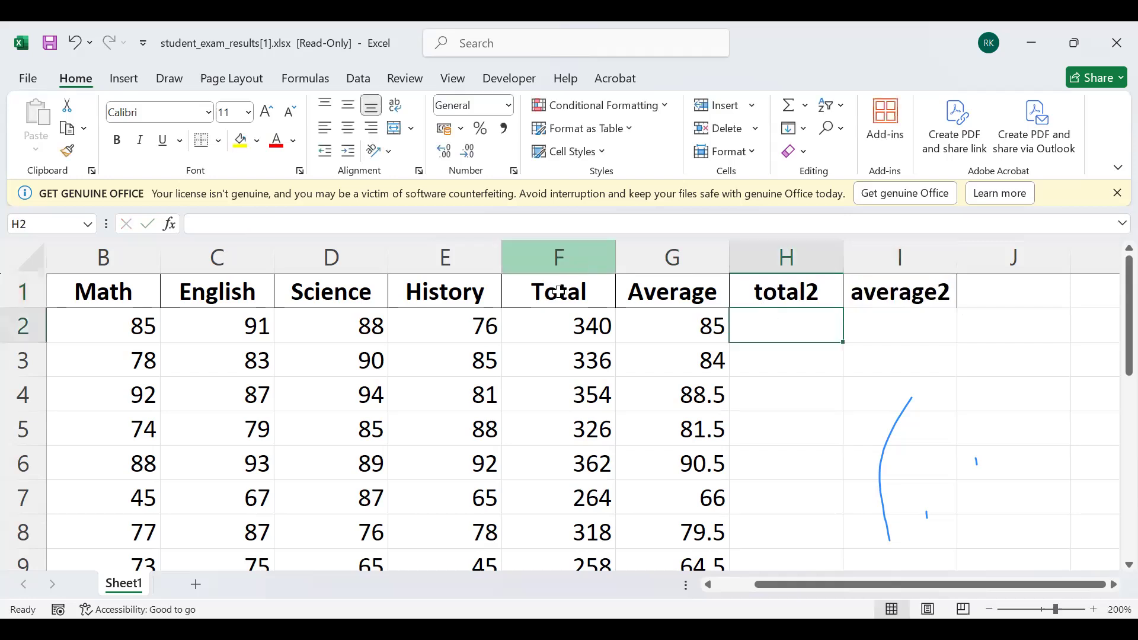
Highlight the entire Total and Average columns (F and G) with a yellow fill
left_click_drag(569, 261, 670, 285)
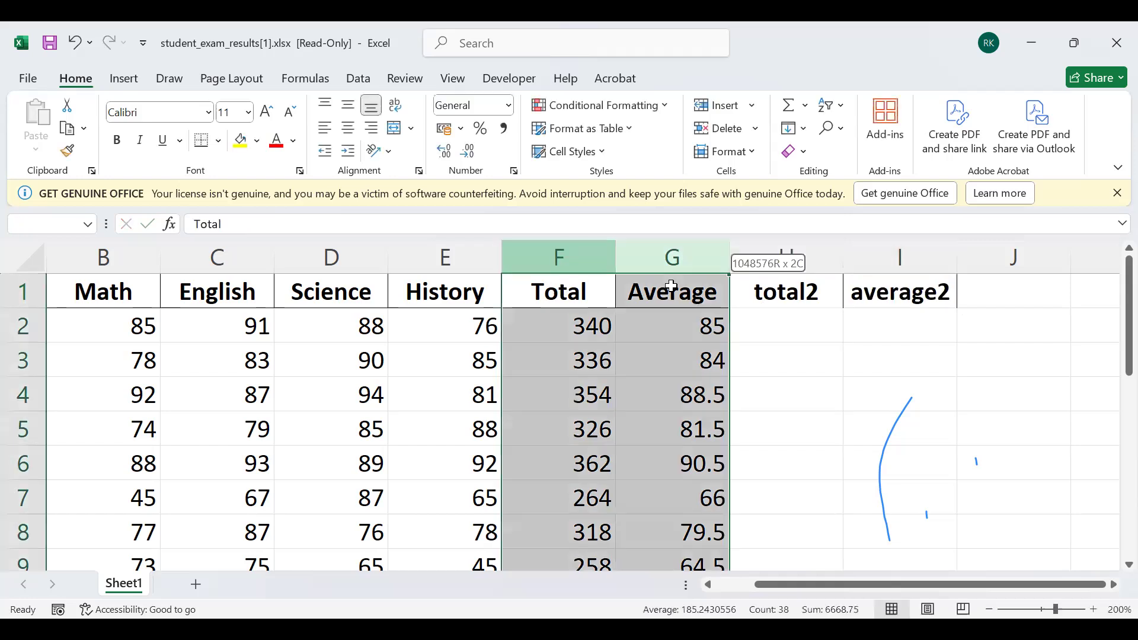
left_click(240, 142)
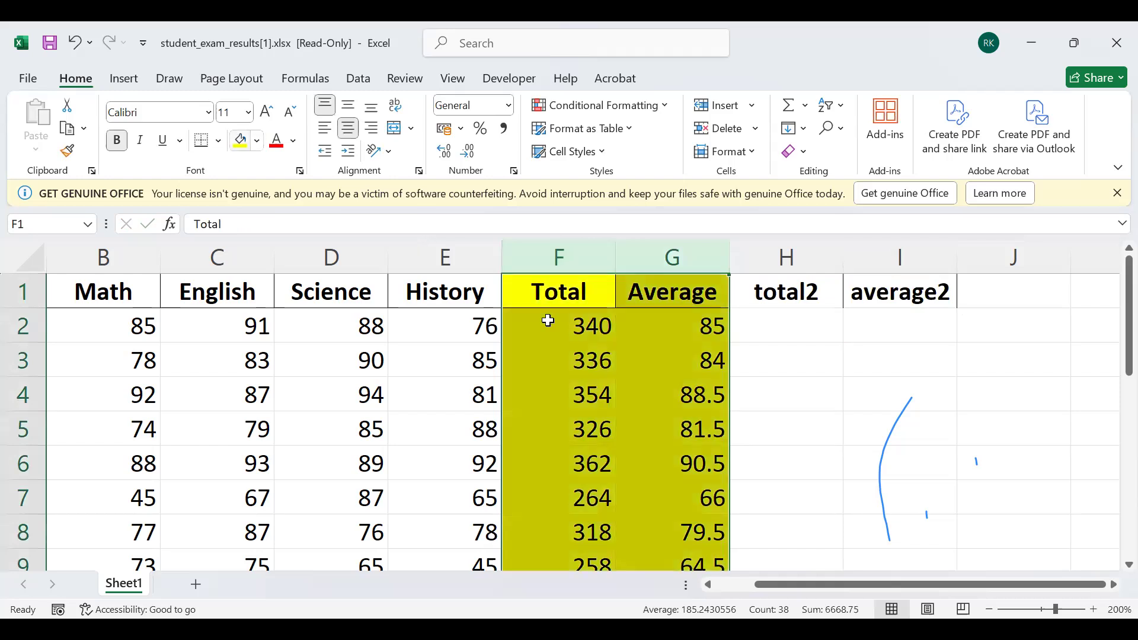
left_click(608, 354)
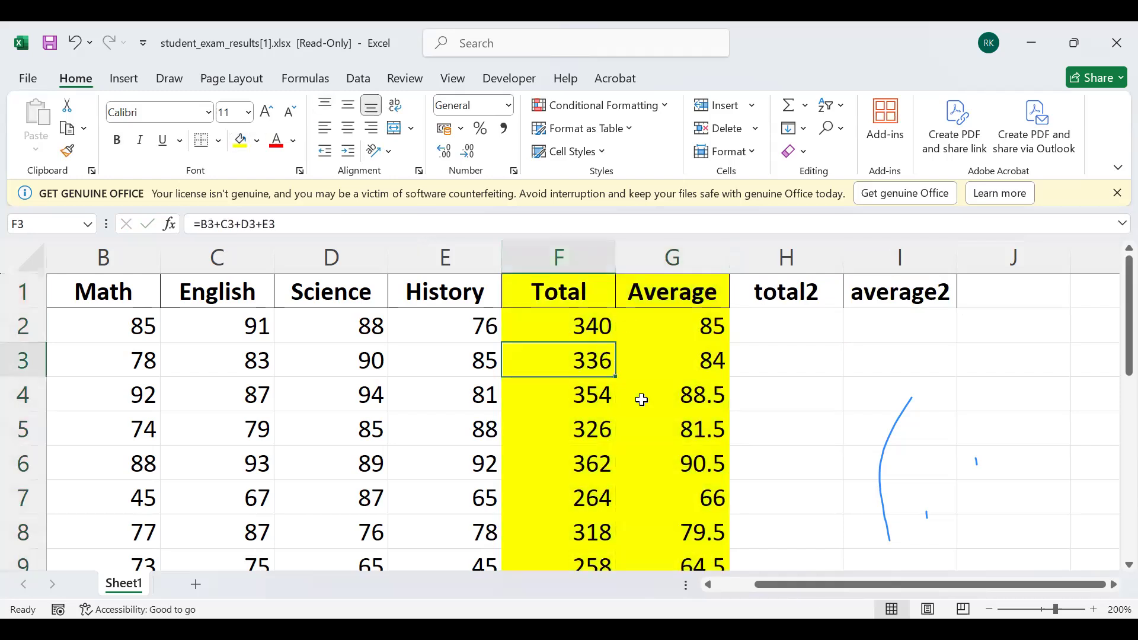
Apply All Borders to the entire Total and Average columns (F and G)
left_click_drag(539, 261, 649, 276)
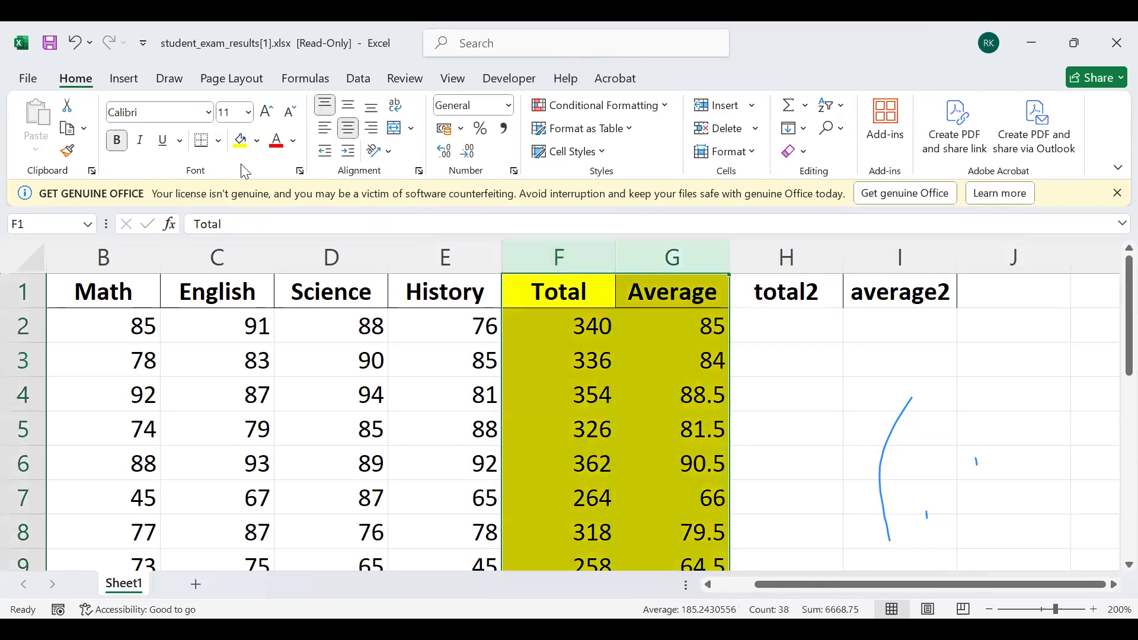
left_click(219, 148)
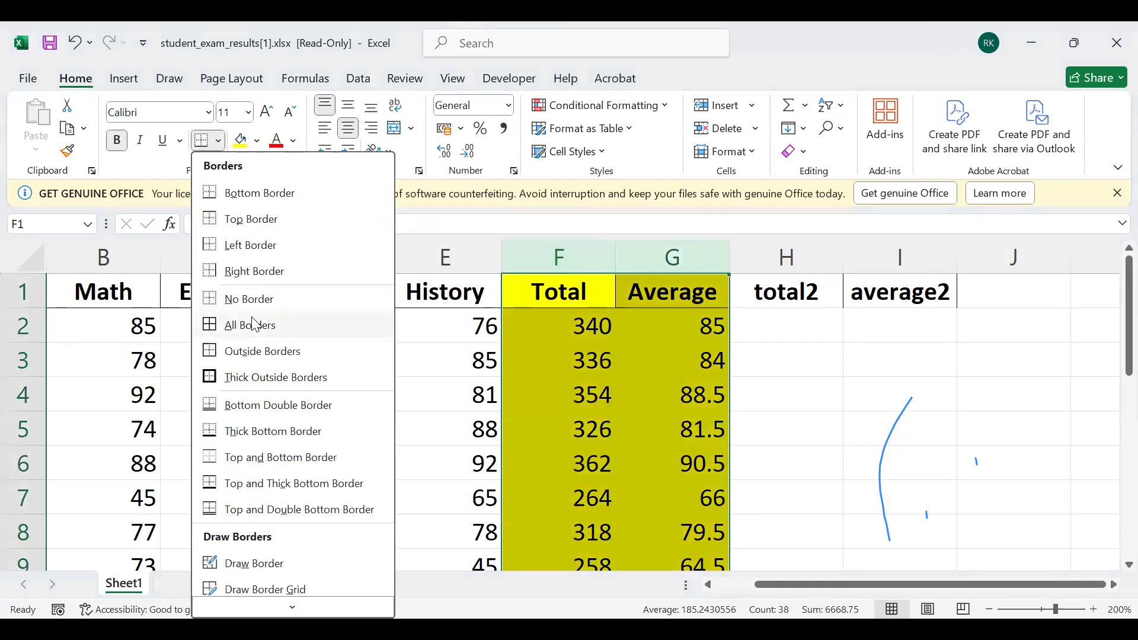
left_click(252, 324)
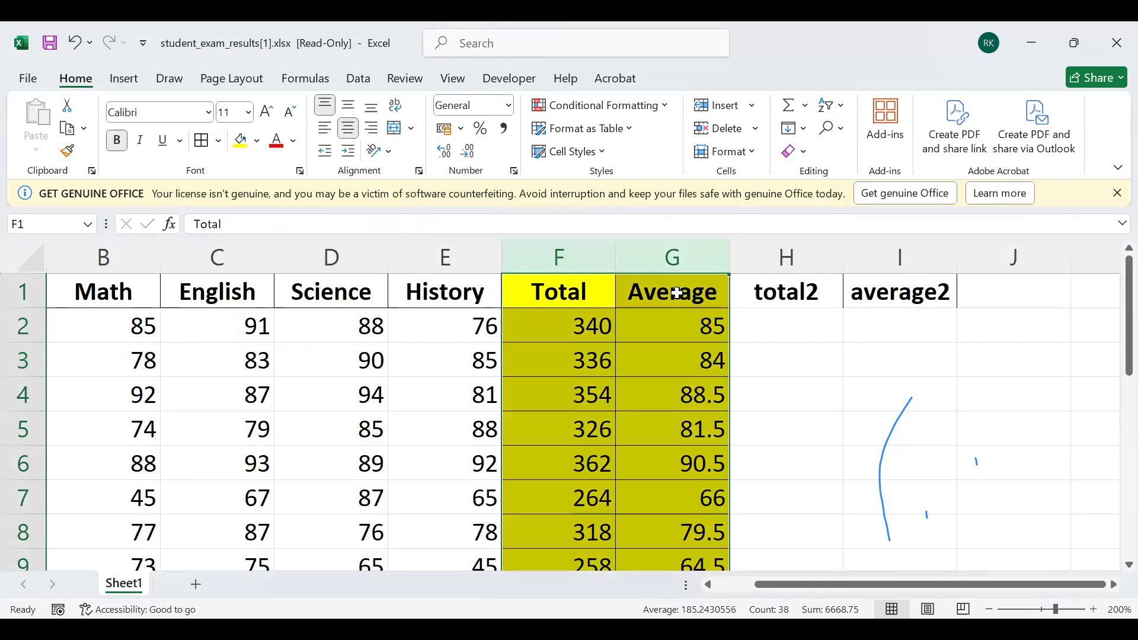
Examine the AutoSum functions and the function library, including the Financial functions, available for H2 under total2
left_click(801, 337)
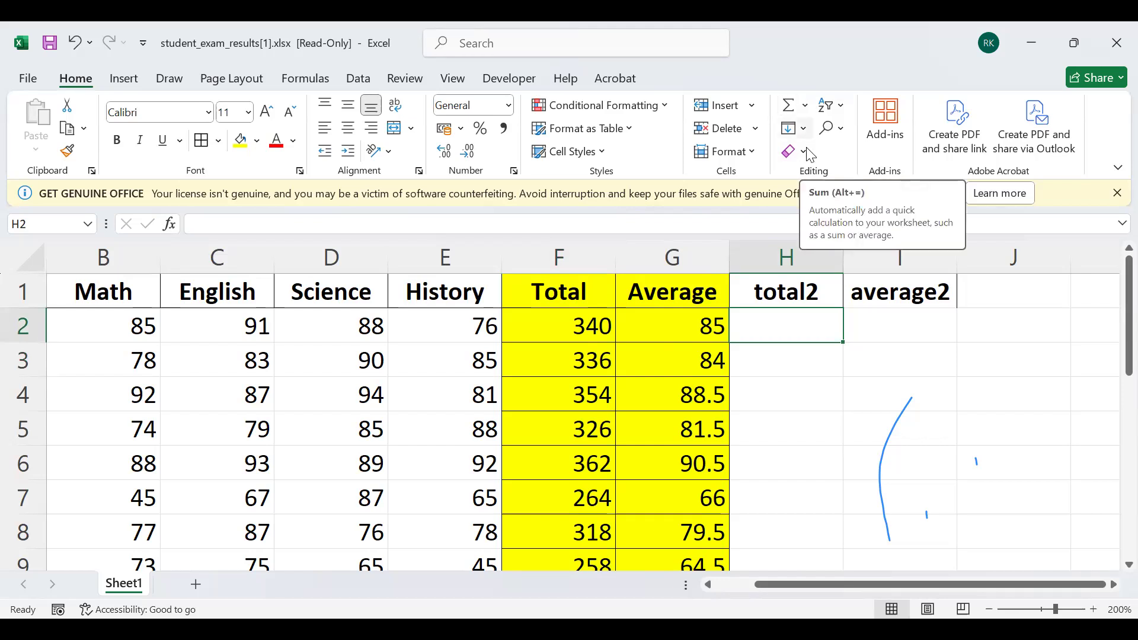
left_click(807, 106)
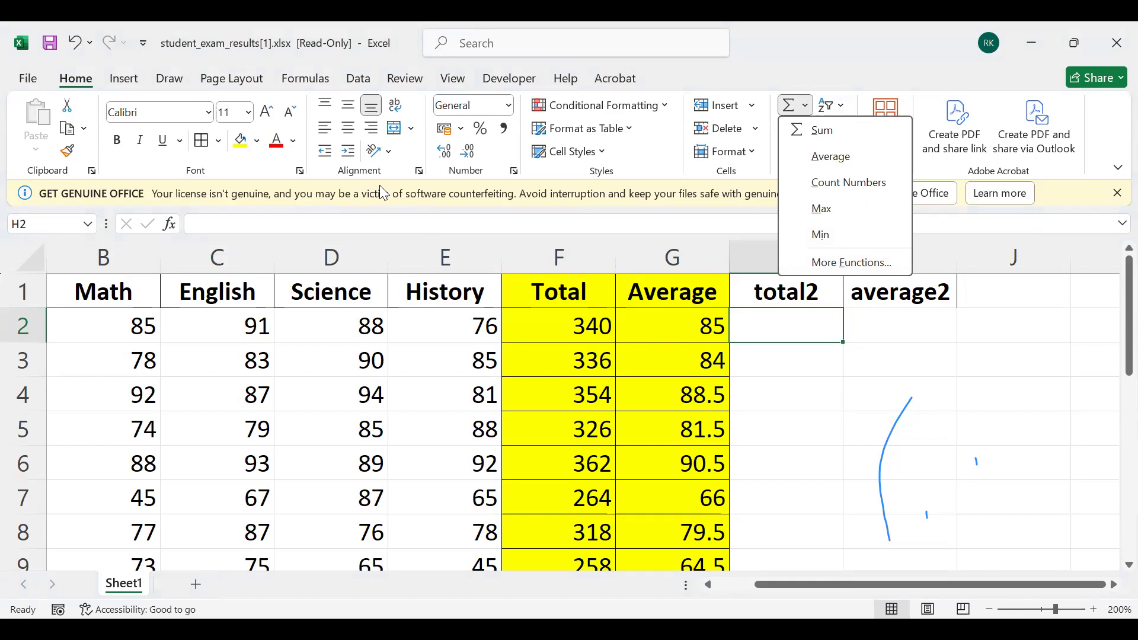
left_click(305, 79)
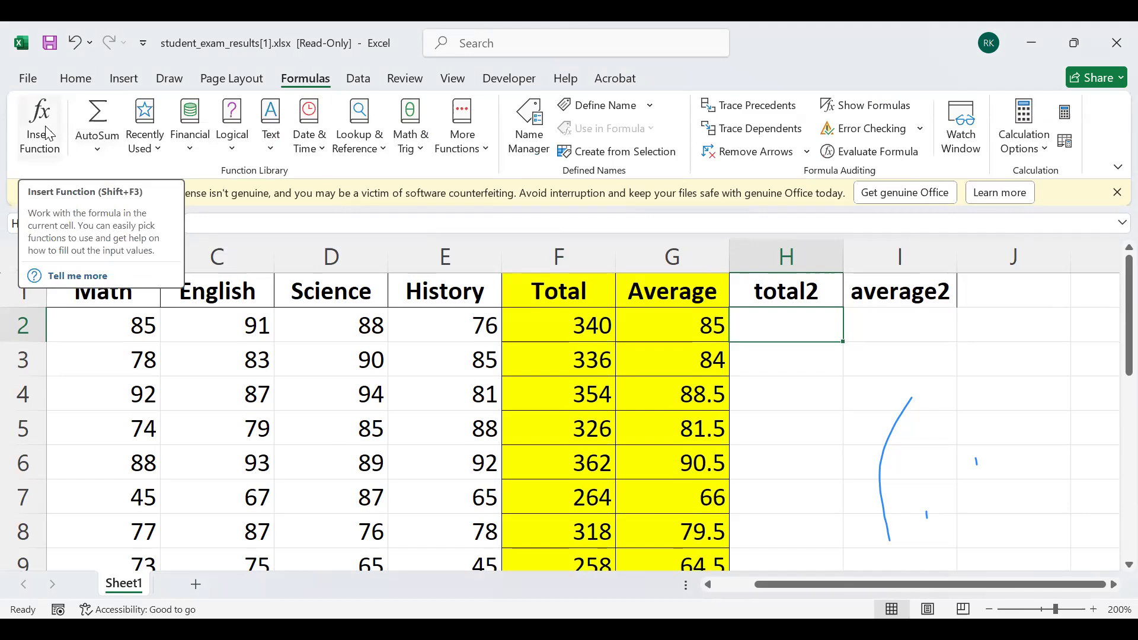
left_click(76, 81)
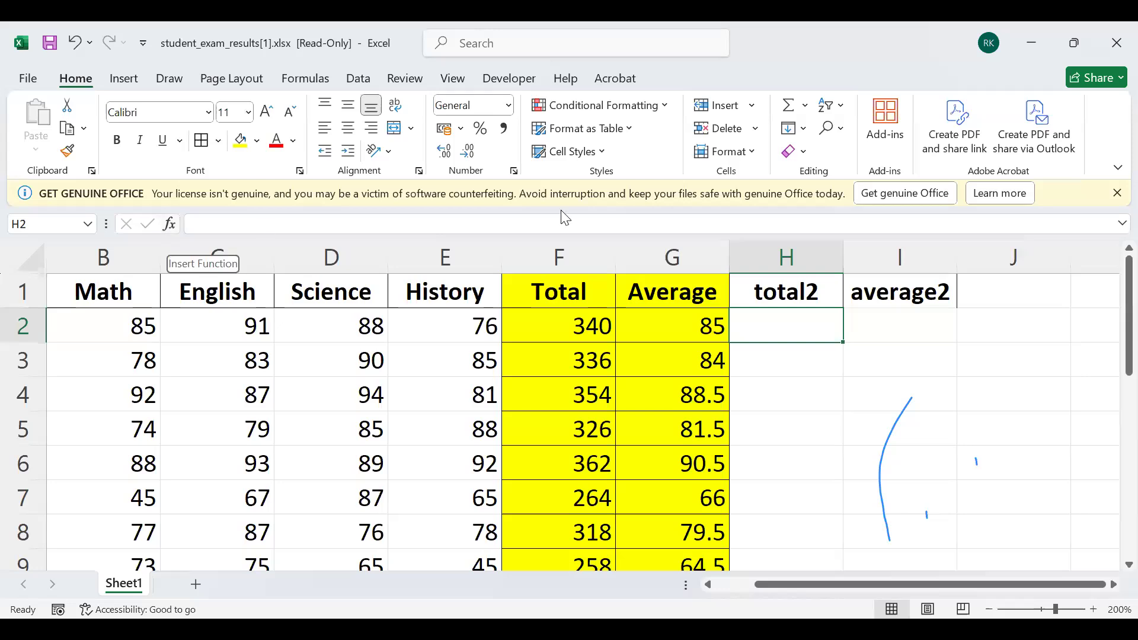
left_click(805, 107)
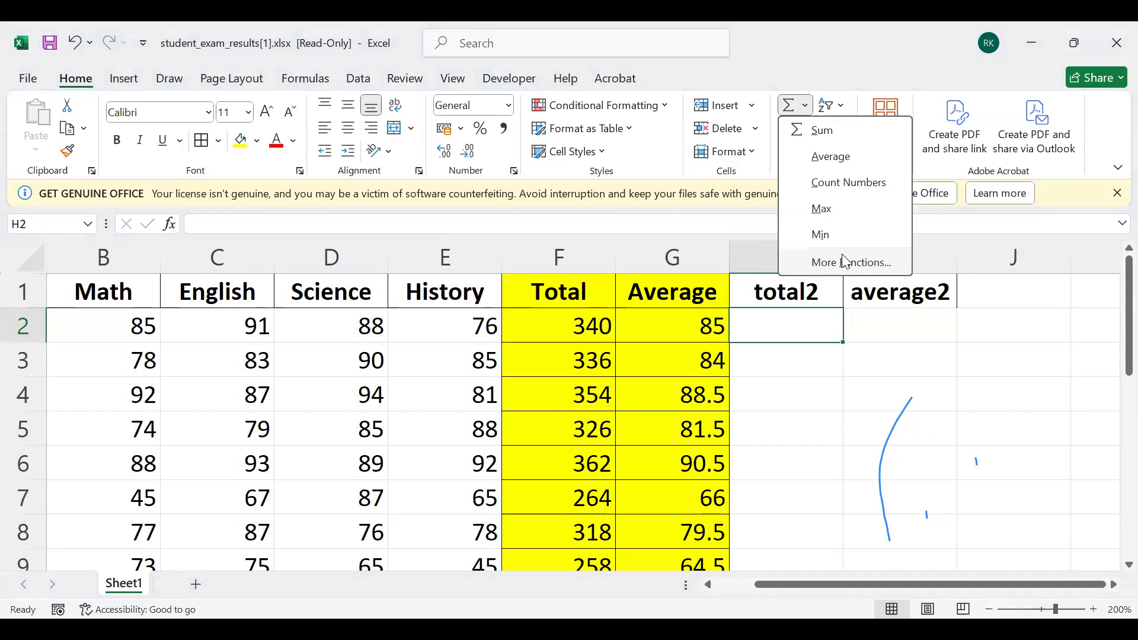
left_click(306, 81)
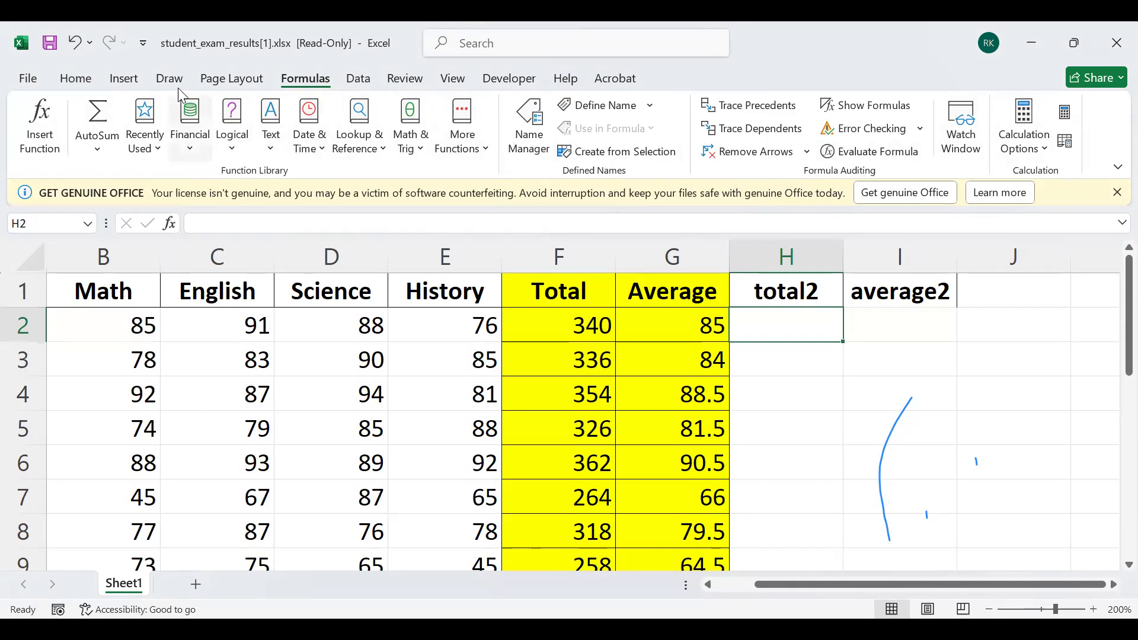
left_click(191, 151)
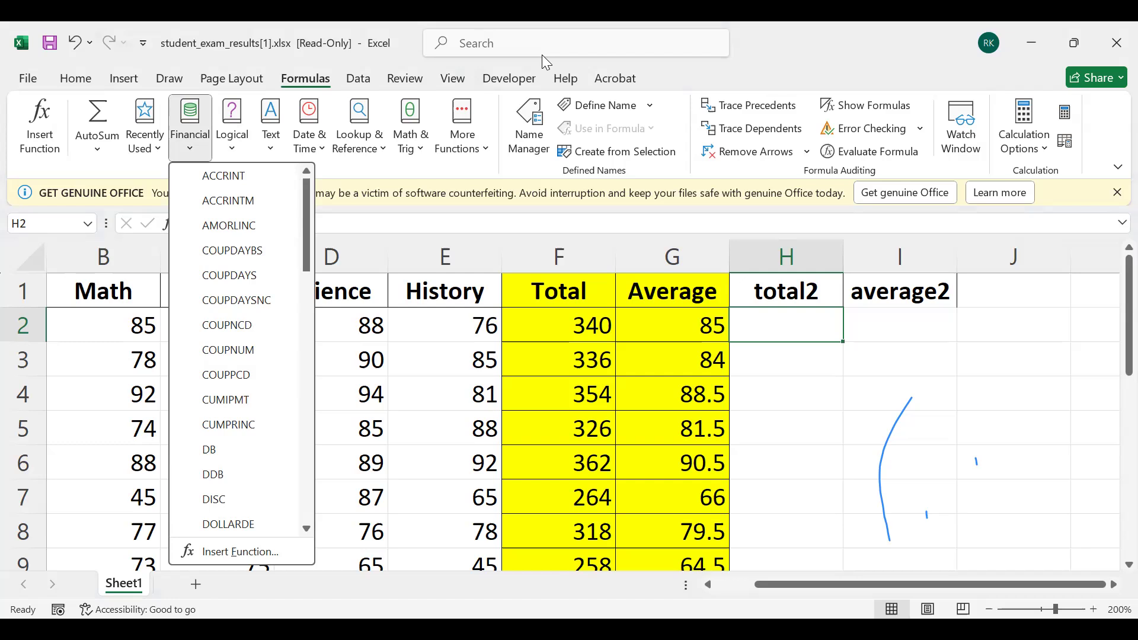
key("Escape")
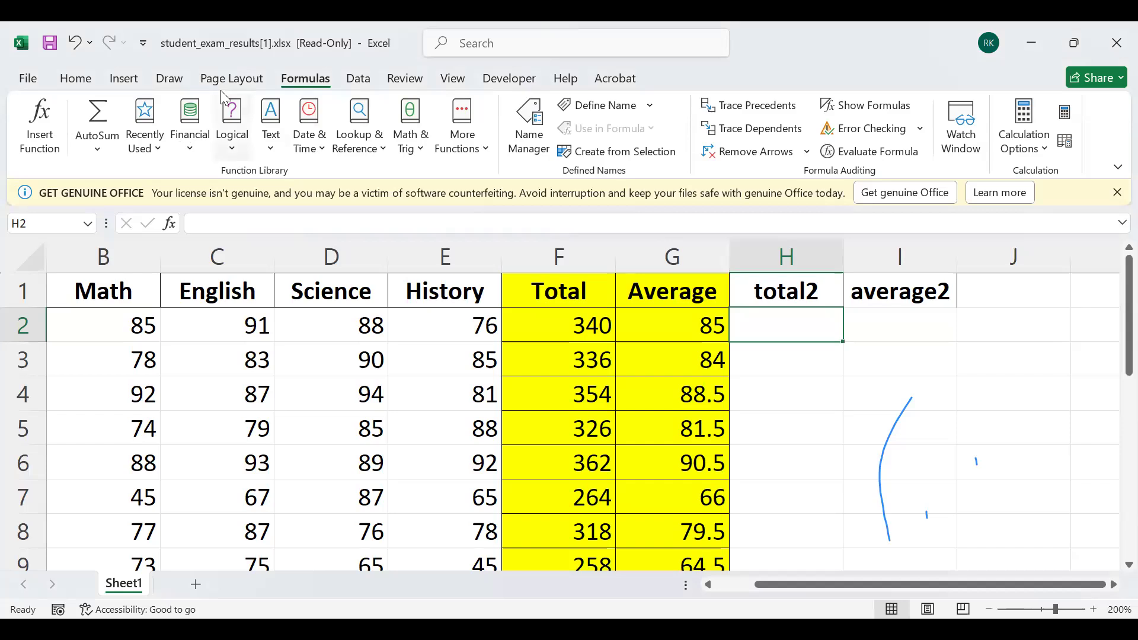
left_click(190, 150)
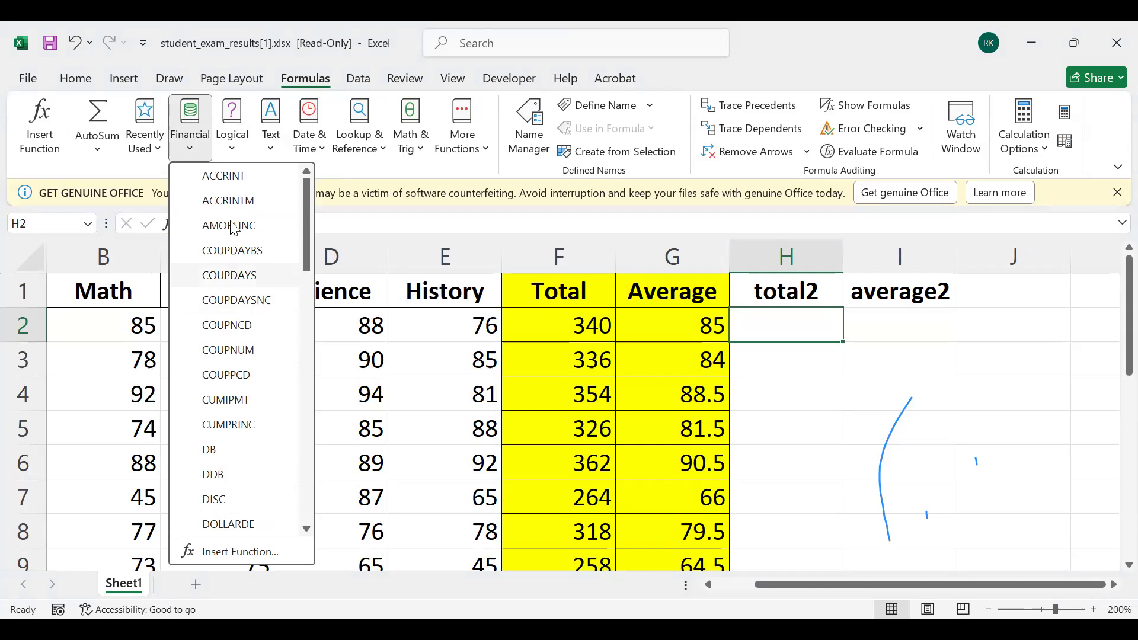
left_click(195, 147)
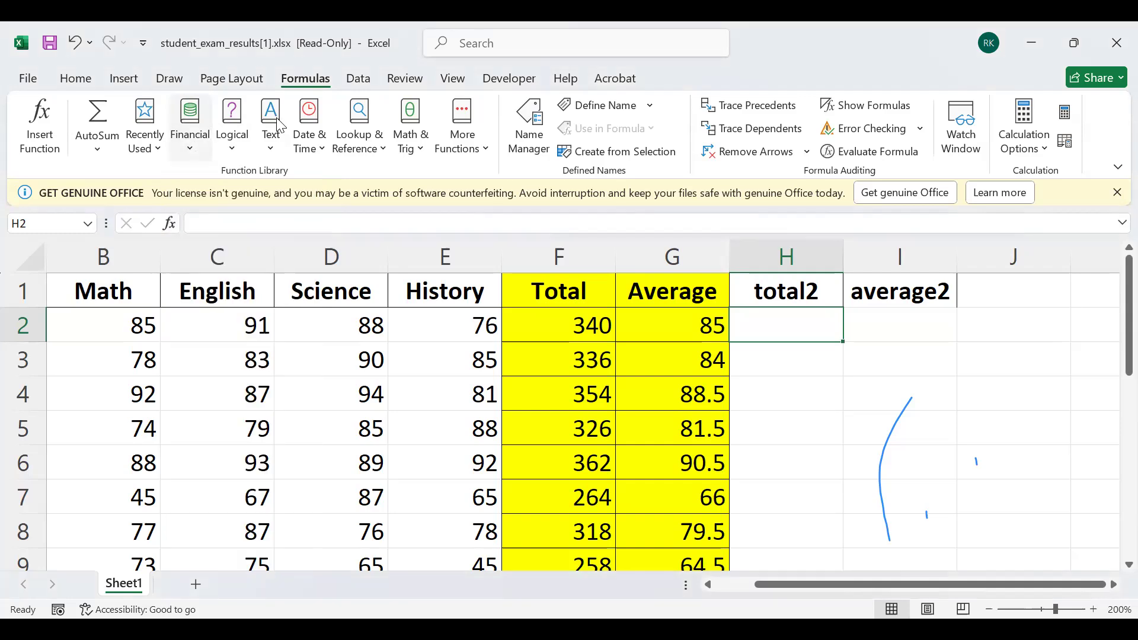
left_click(70, 74)
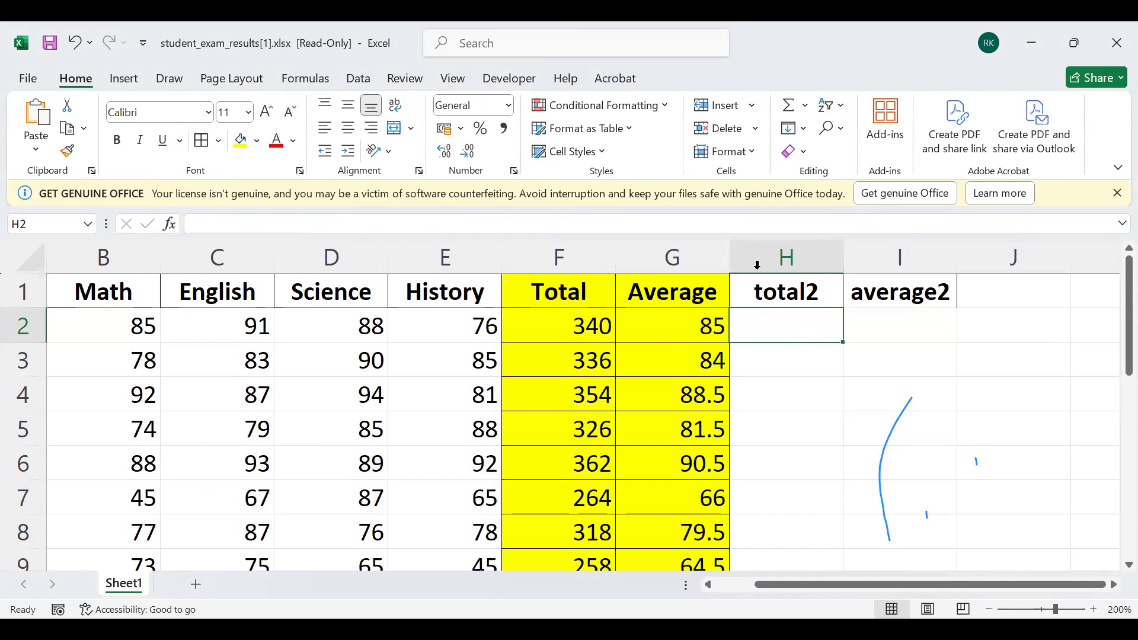
Open Insert Function for H2 and search for a function with the keyword "addition"
key("alt+F11")
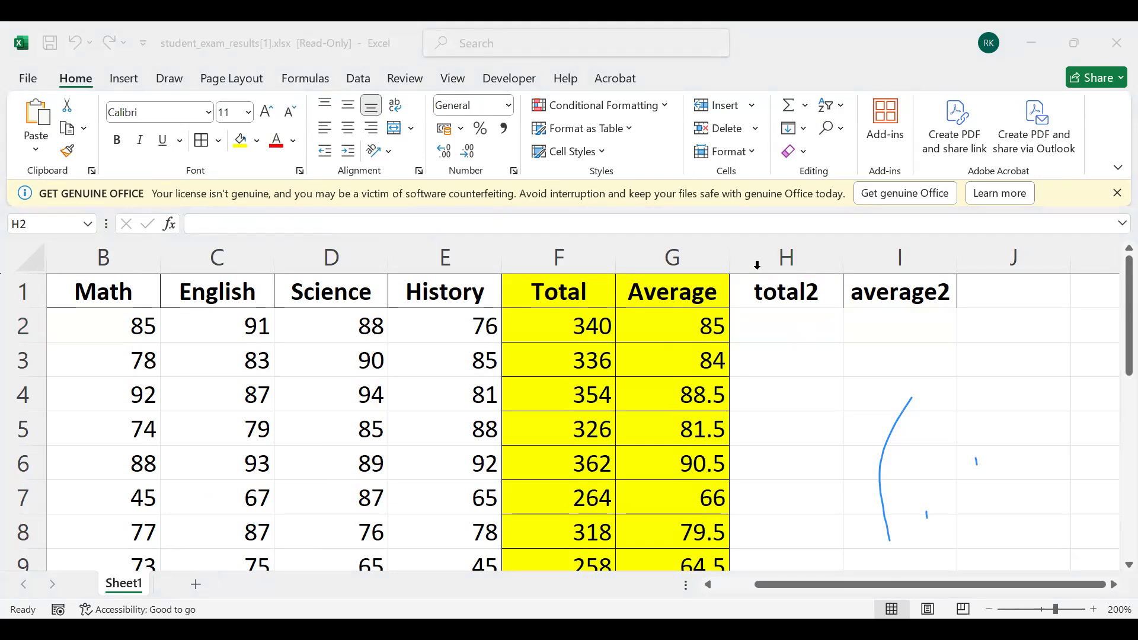
left_click(793, 328)
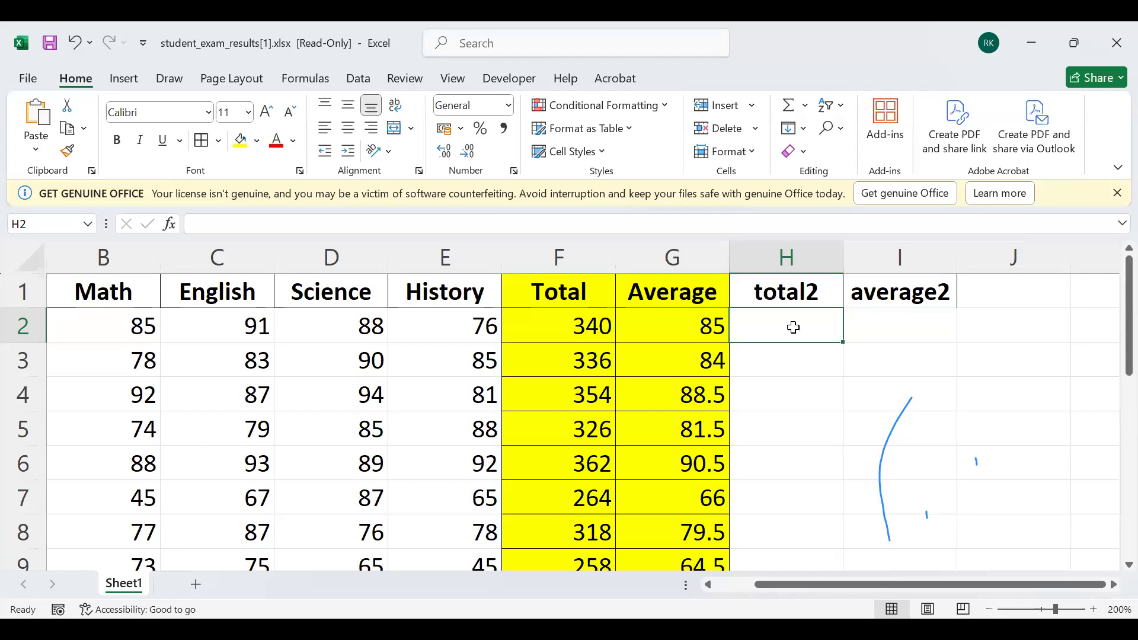
left_click(174, 227)
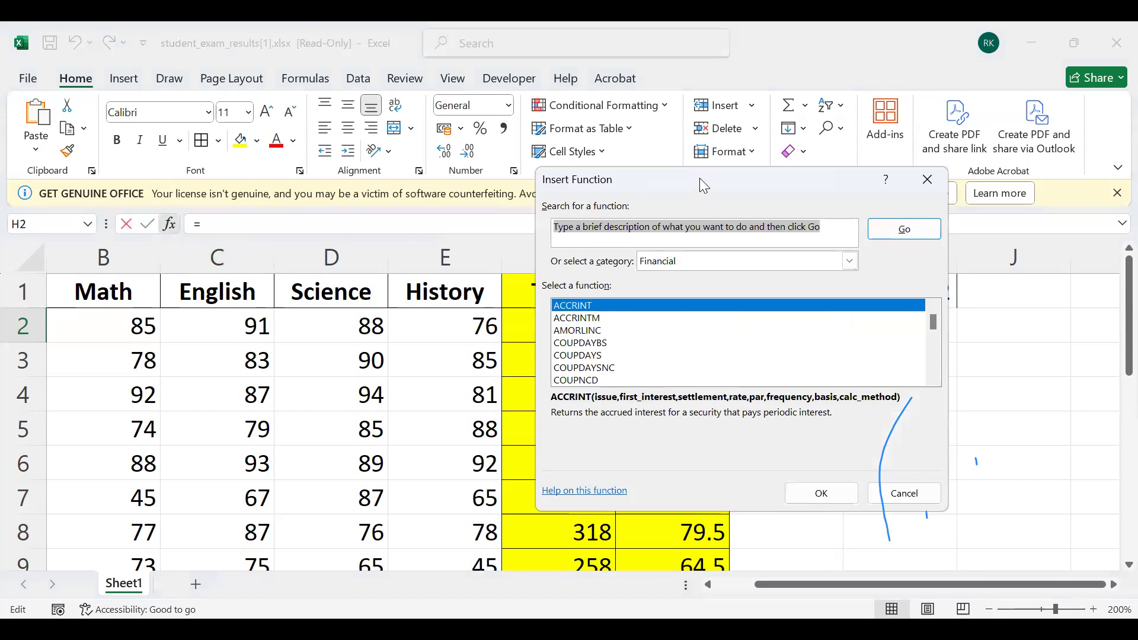
left_click_drag(700, 178, 374, 239)
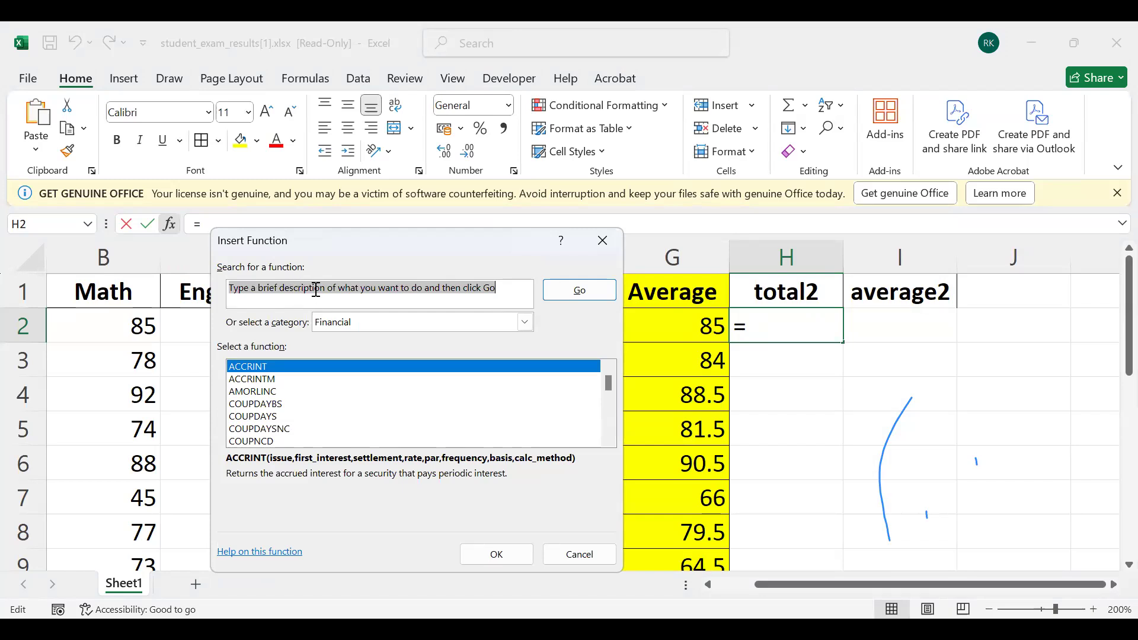
type("addi")
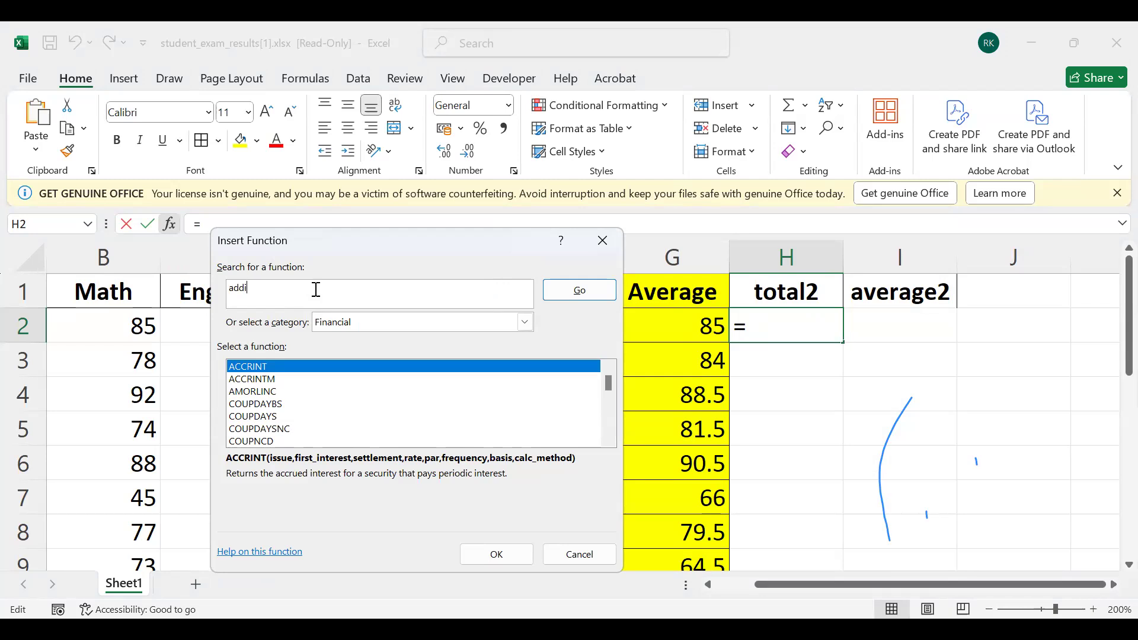
type("tion")
left_click(584, 289)
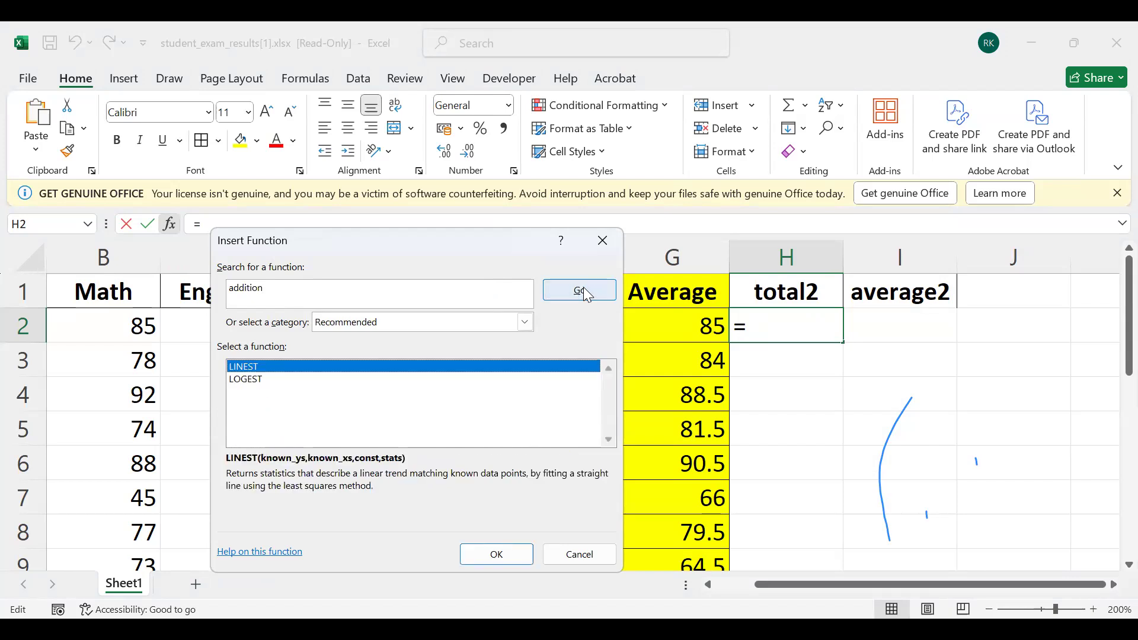
Repeat the "addition" search after choosing the All category, and search for "addition of two numbers"
left_click(525, 324)
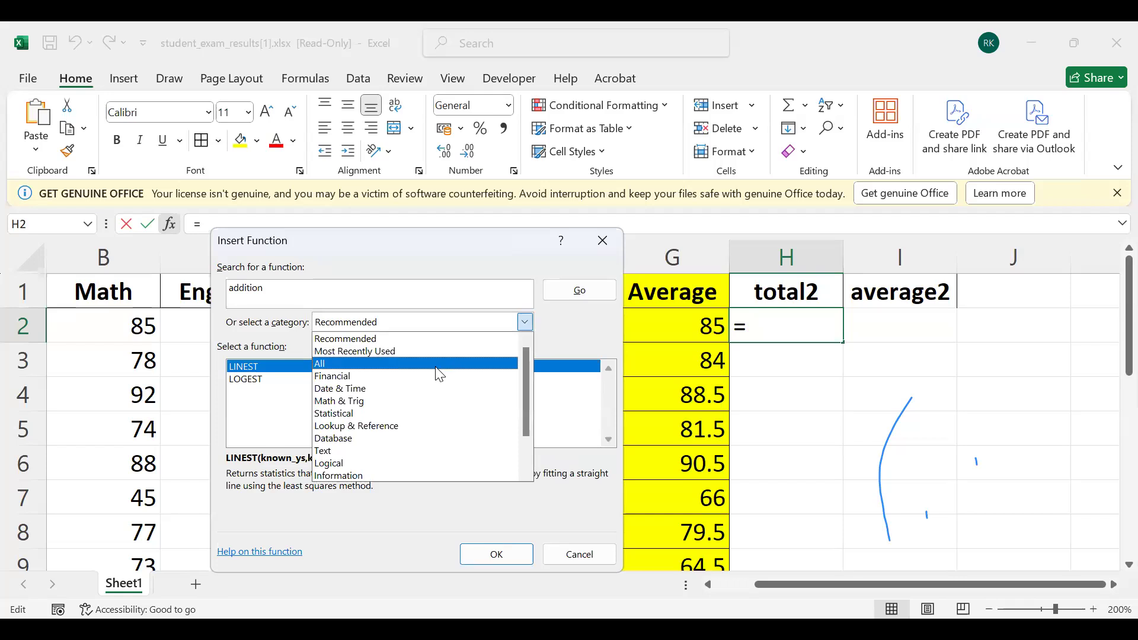
left_click(435, 365)
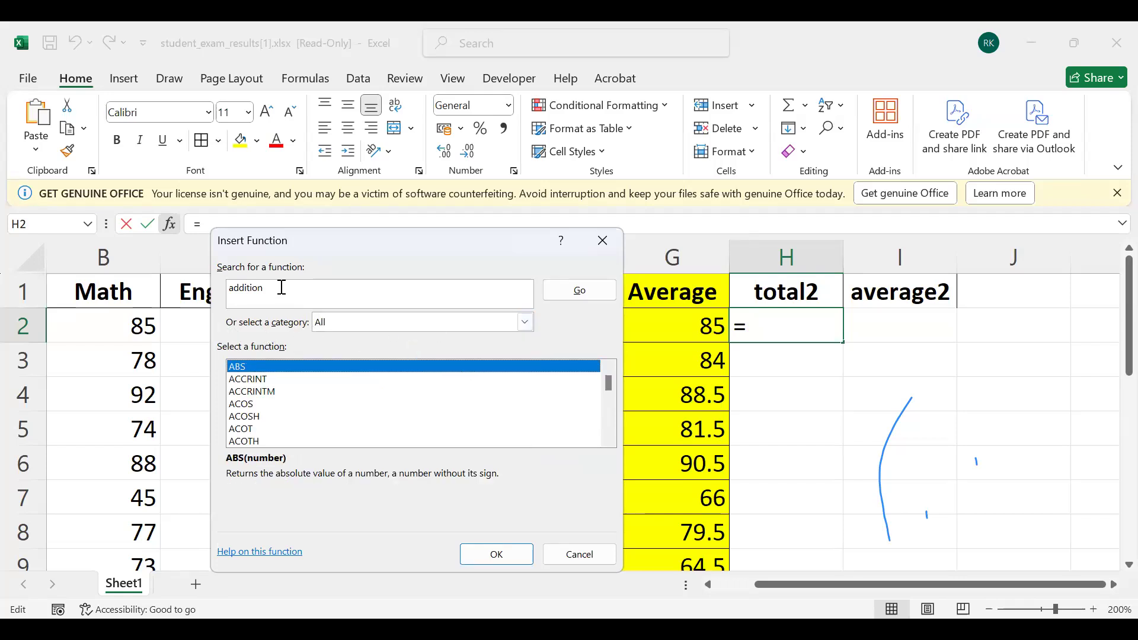
left_click(579, 292)
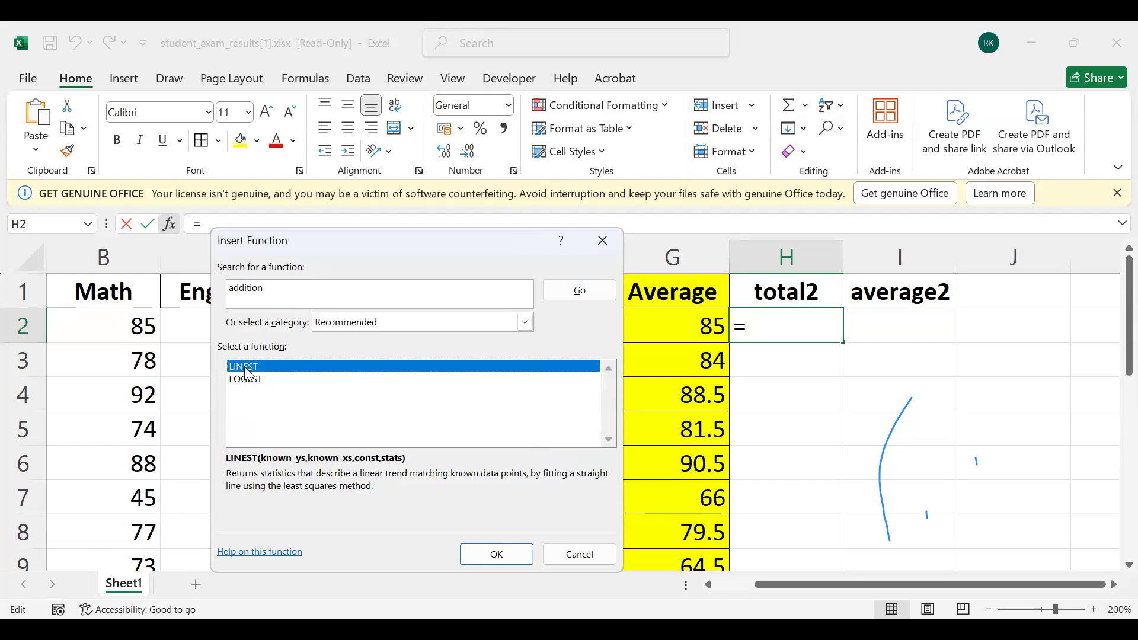
left_click(294, 299)
type("addition of two numbers")
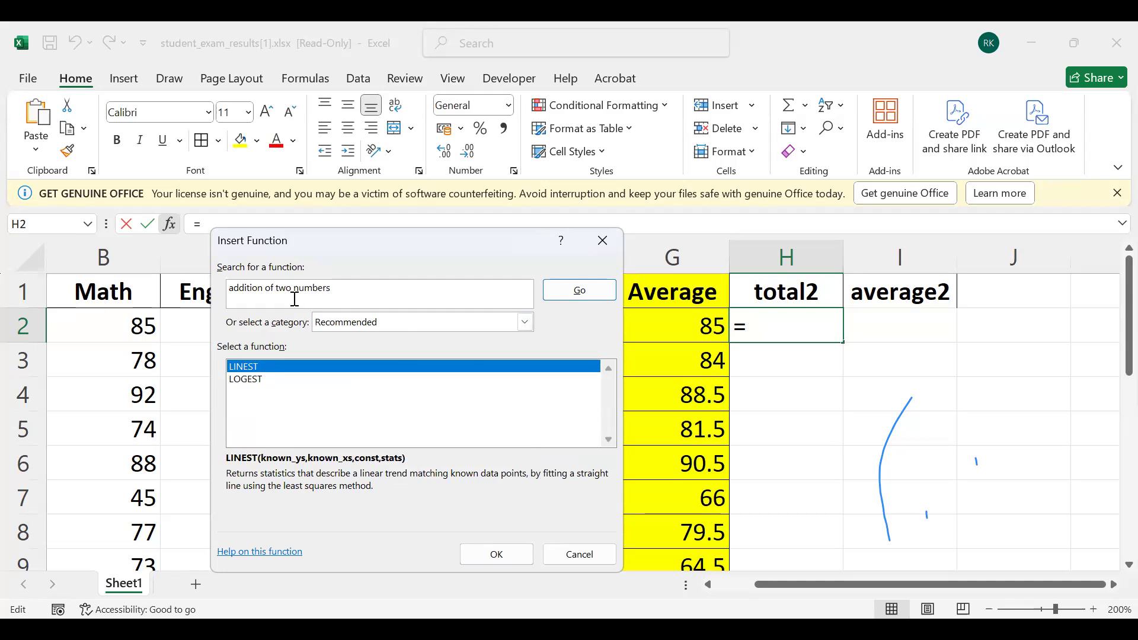
left_click(593, 299)
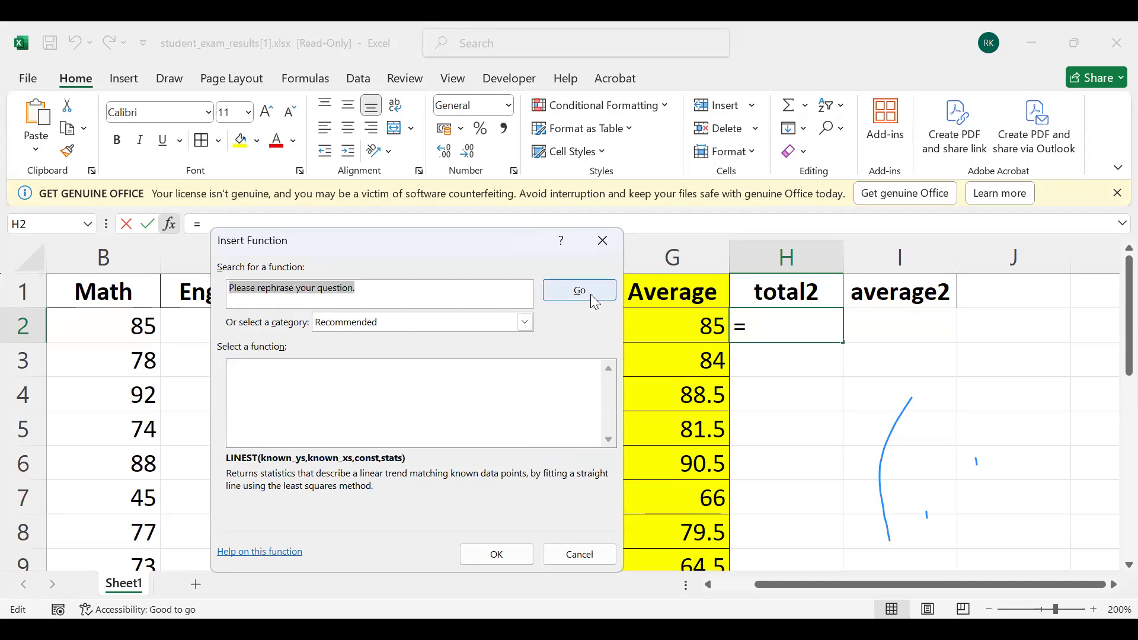
Try to insert the SUM function in H2 by searching the functions for "sum", and cancel its arguments
left_click(525, 323)
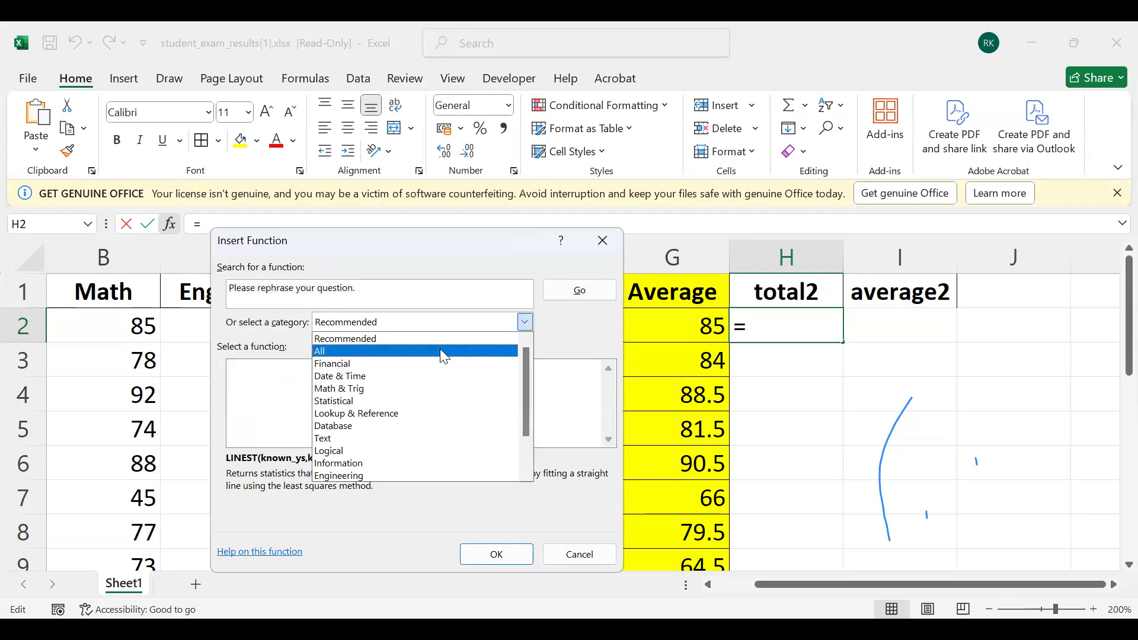
left_click(416, 295)
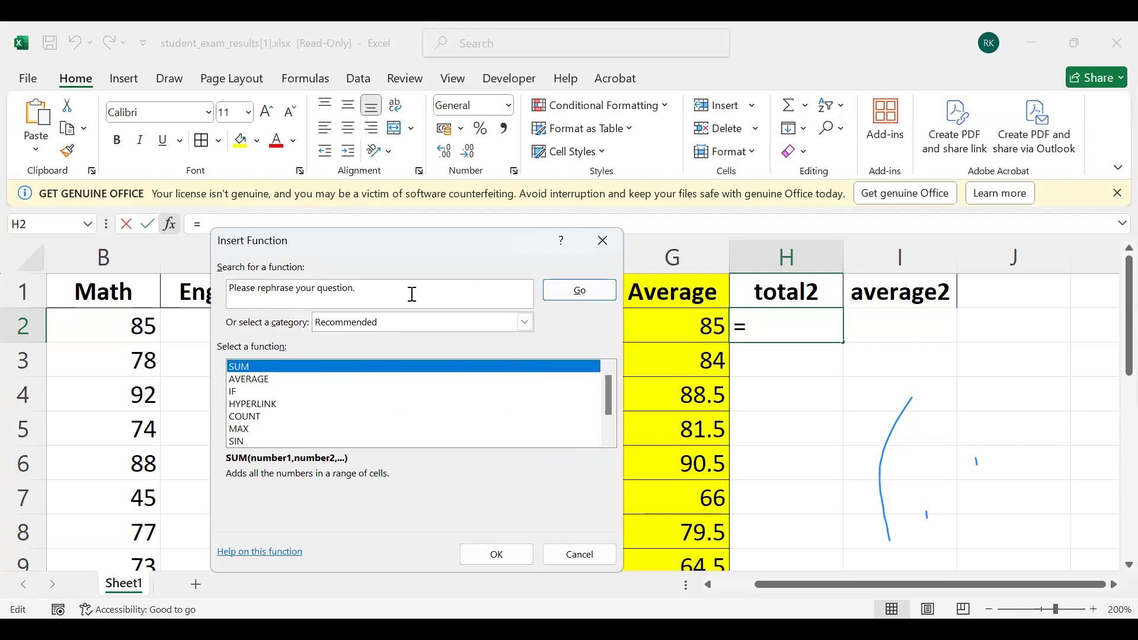
key("BackSpace")
key("BackSpace")
key("BackSpace")
key("BackSpace")
key("BackSpace")
key("BackSpace")
key("BackSpace")
key("BackSpace")
key("BackSpace")
key("BackSpace")
key("BackSpace")
key("BackSpace")
key("BackSpace")
key("BackSpace")
key("BackSpace")
key("BackSpace")
key("BackSpace")
key("BackSpace")
key("BackSpace")
key("BackSpace")
type("sum")
left_click(600, 292)
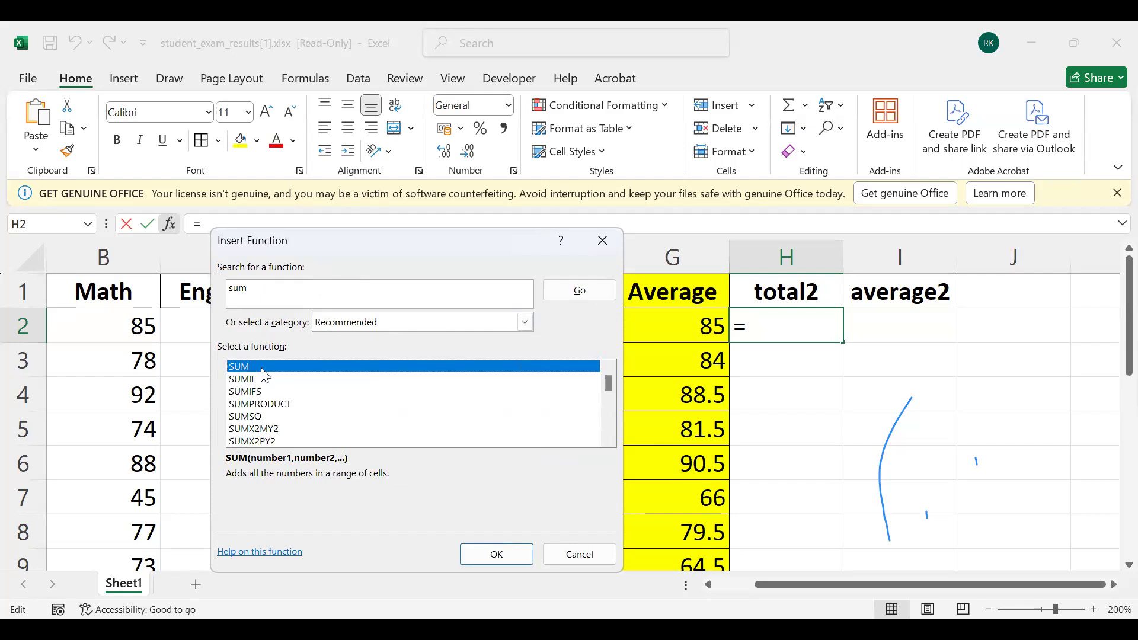
left_click(496, 555)
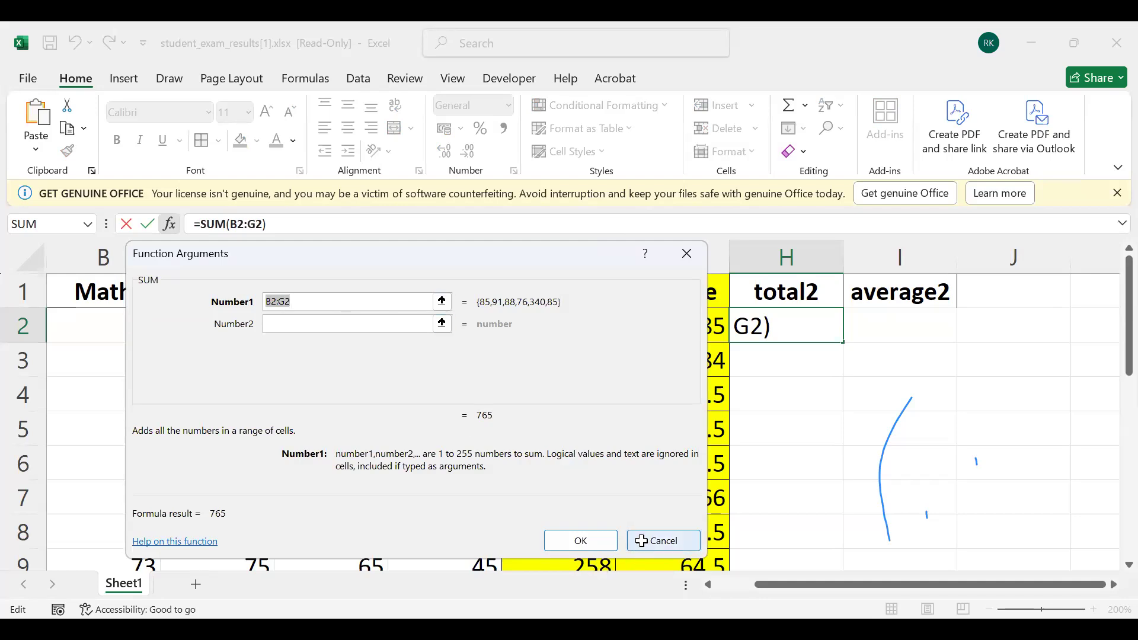
left_click(787, 380)
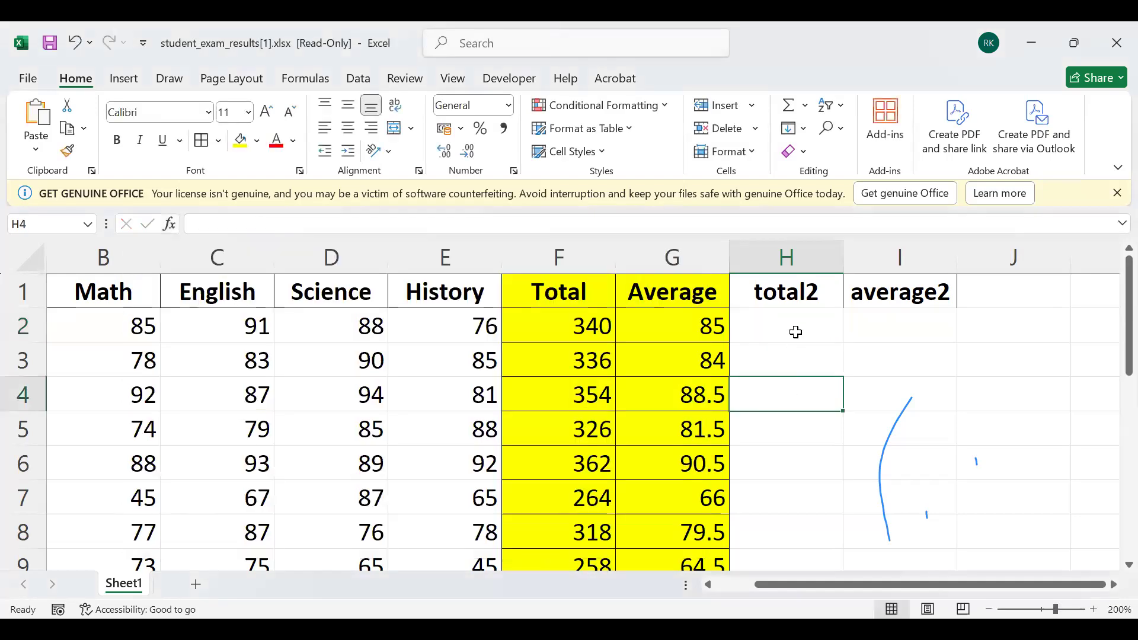
Total the first student's four subject marks in H2 with AutoSum, changing the summed range to B2:E2
left_click(796, 326)
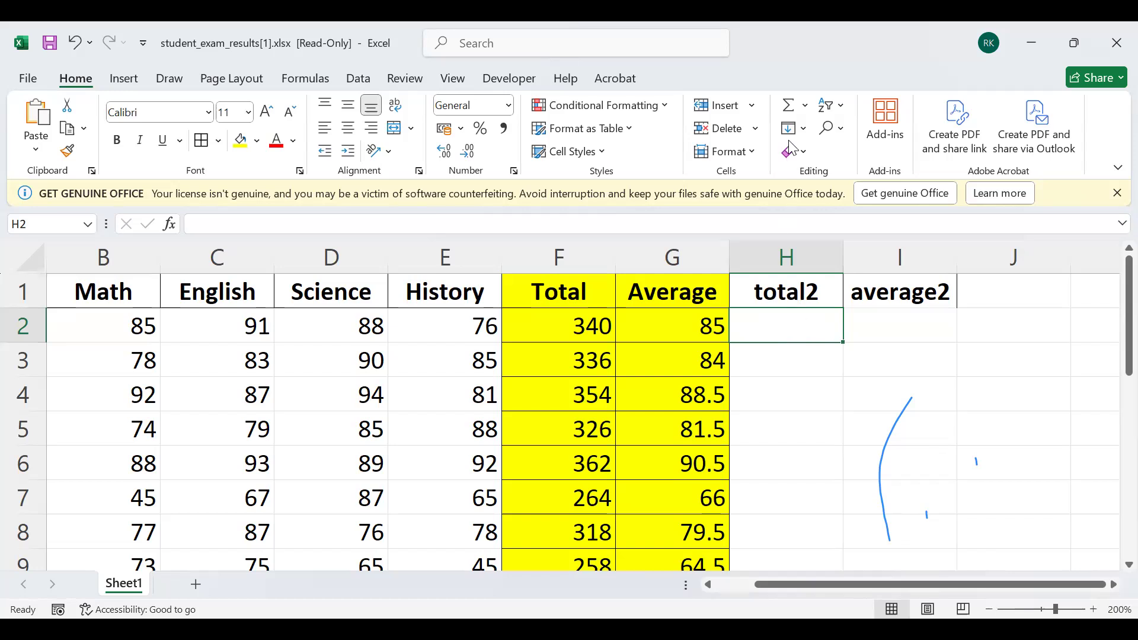
left_click(805, 107)
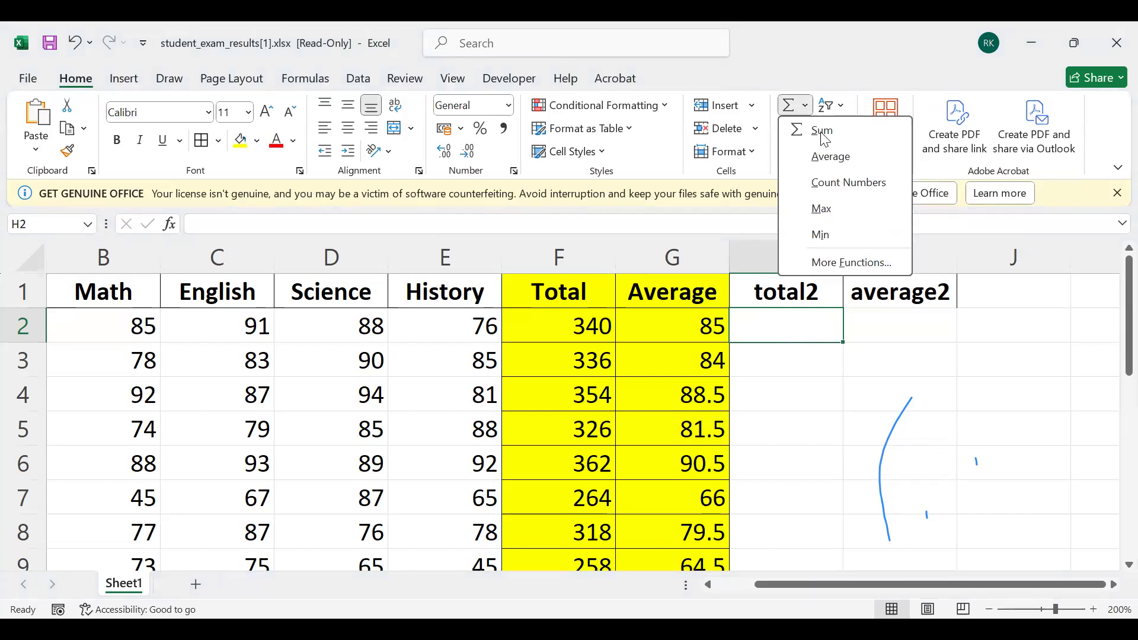
left_click(822, 132)
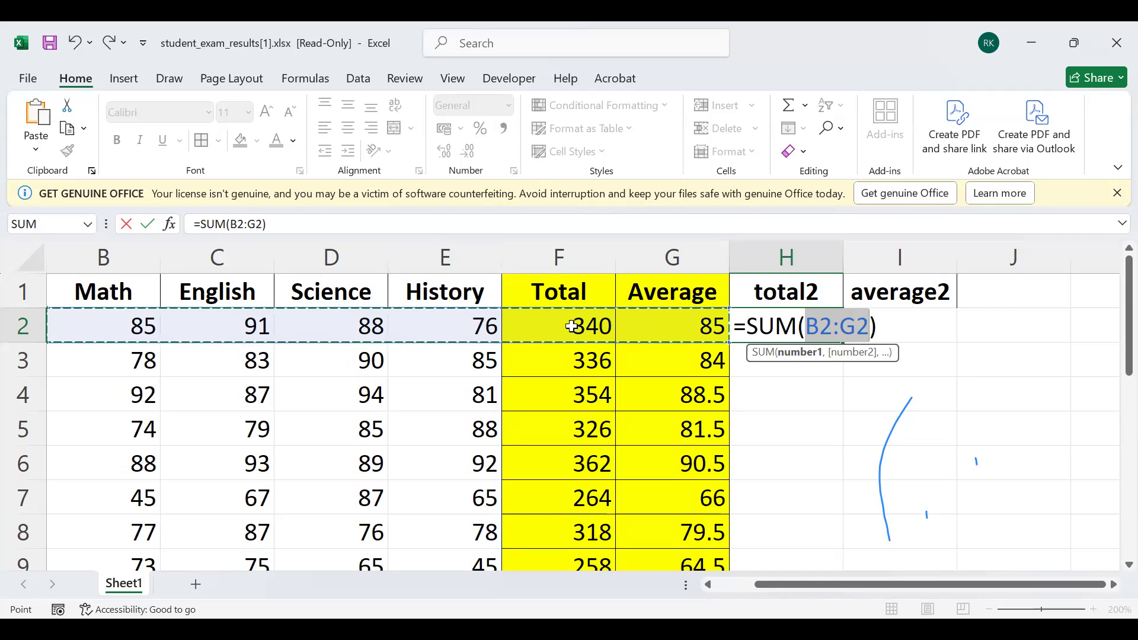
left_click(855, 330)
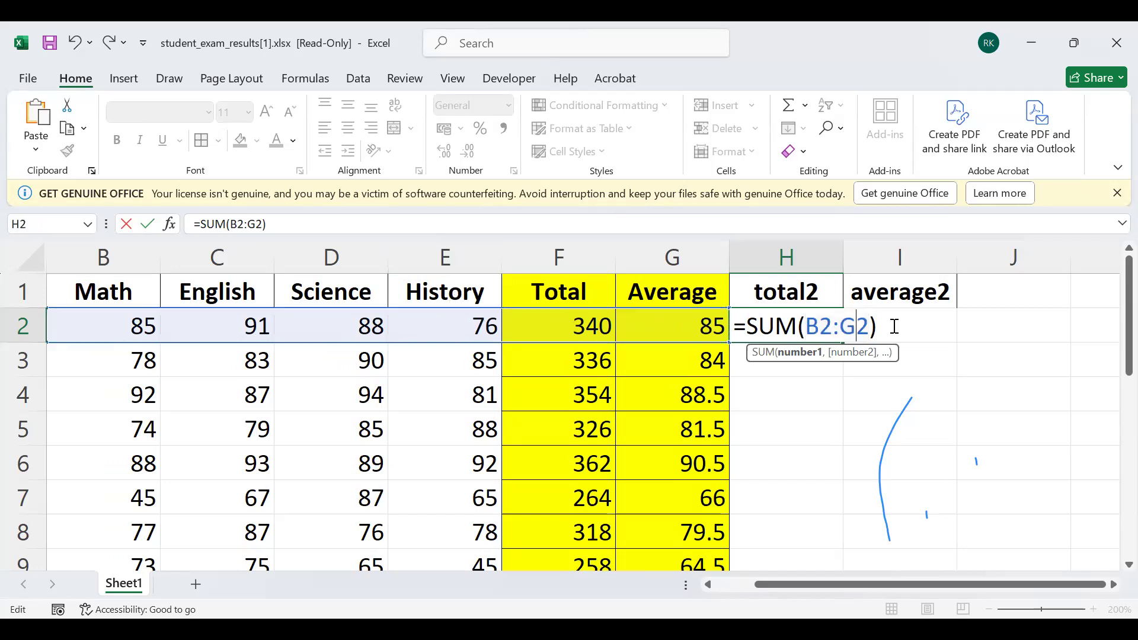
key("BackSpace")
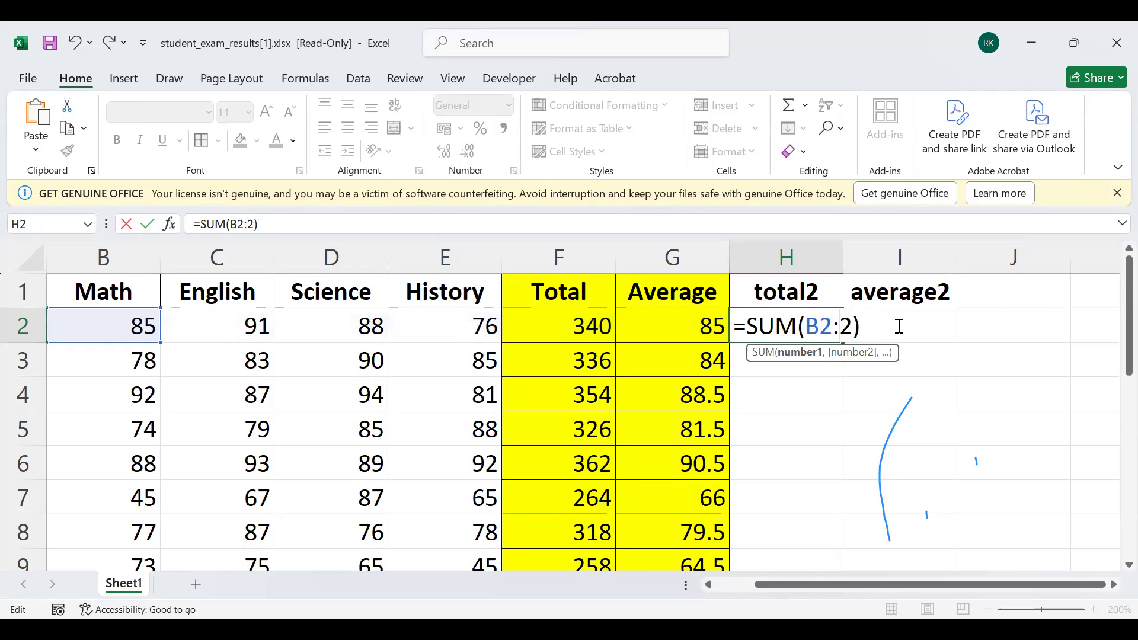
type("e")
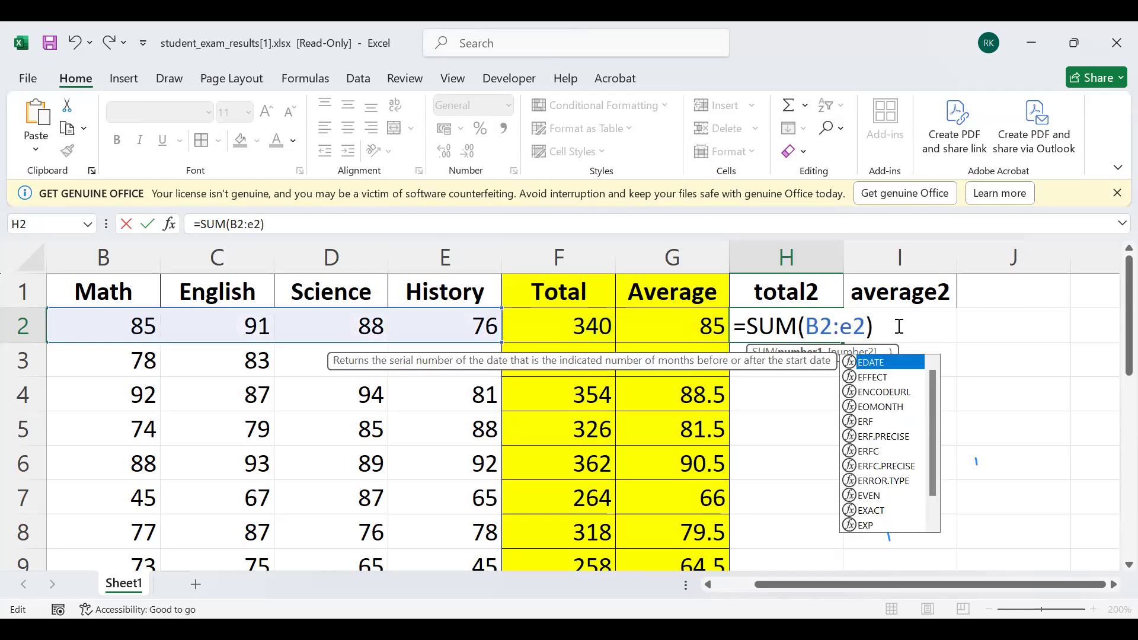
key("Return")
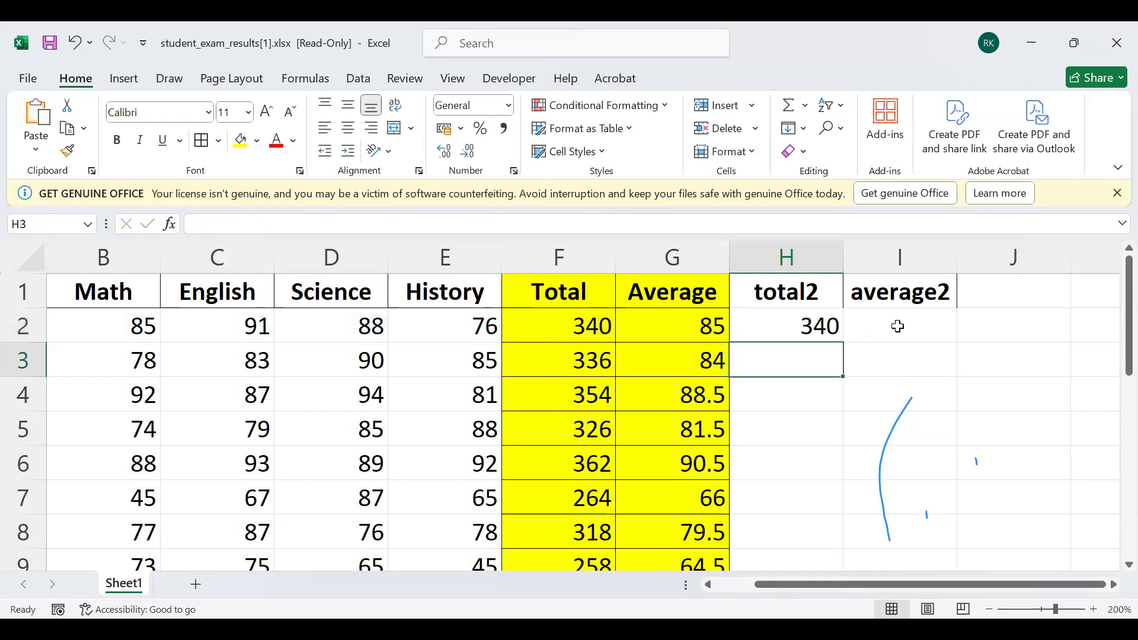
left_click(807, 321)
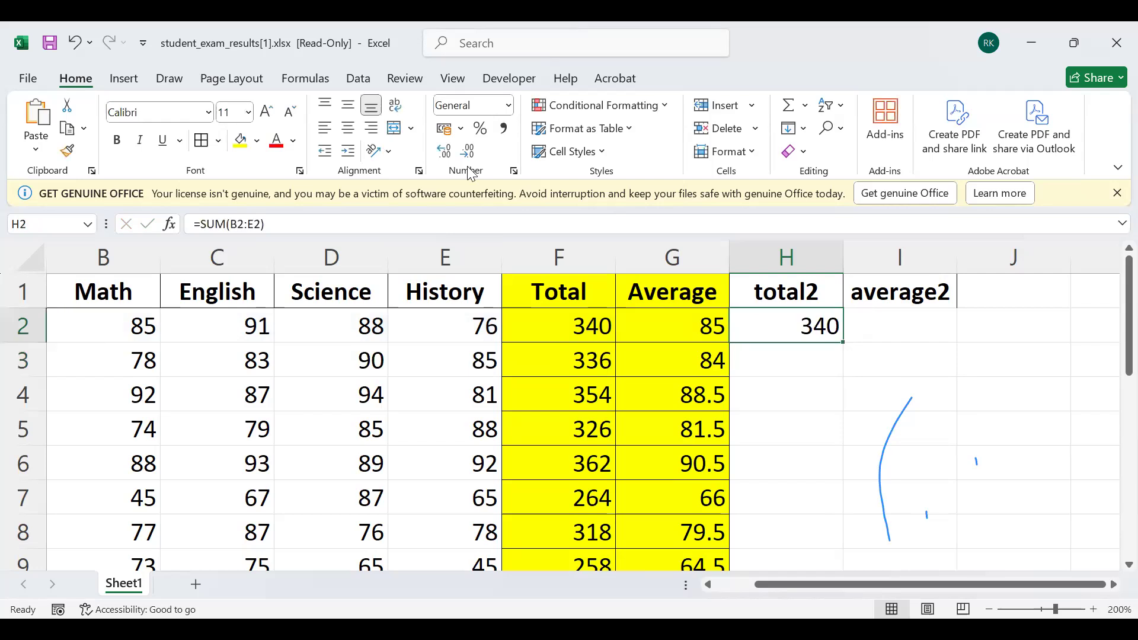
Highlight the first student's Total in F2 and total2 in H2 with the standard green fill colour
left_click(239, 140)
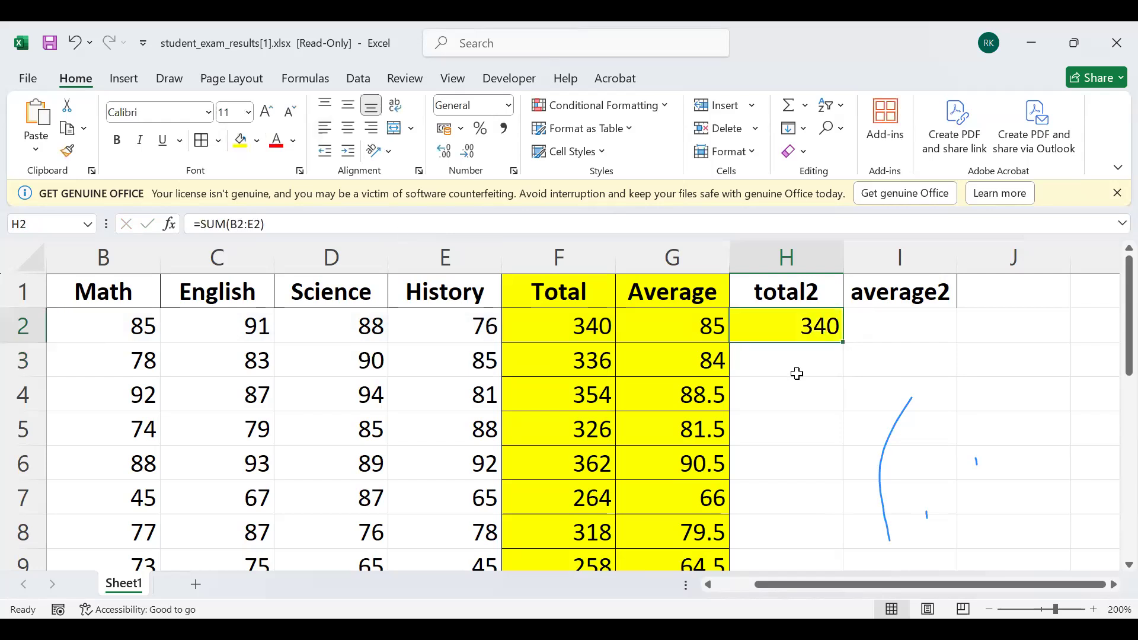
left_click(584, 325)
left_click(257, 143)
left_click(315, 224)
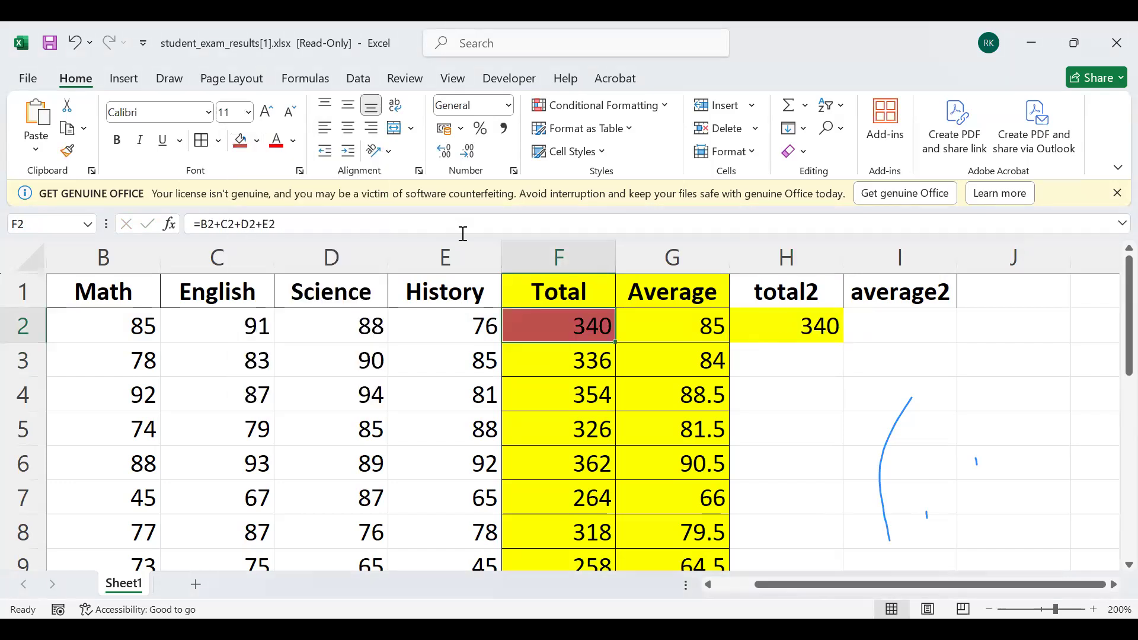
left_click(257, 141)
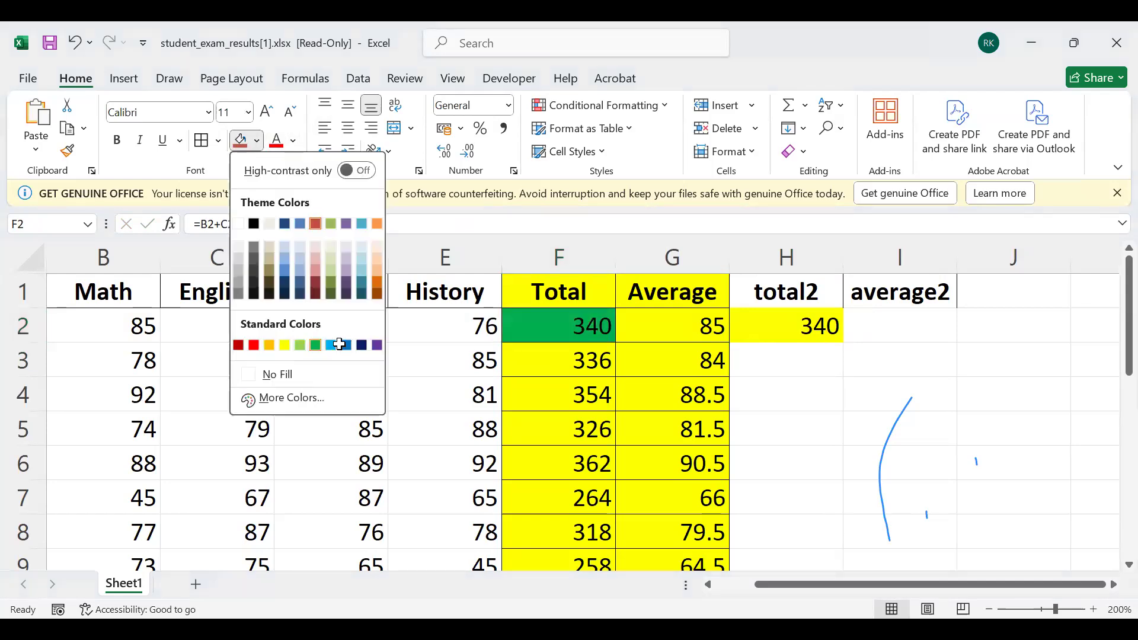
left_click(315, 344)
left_click(804, 325)
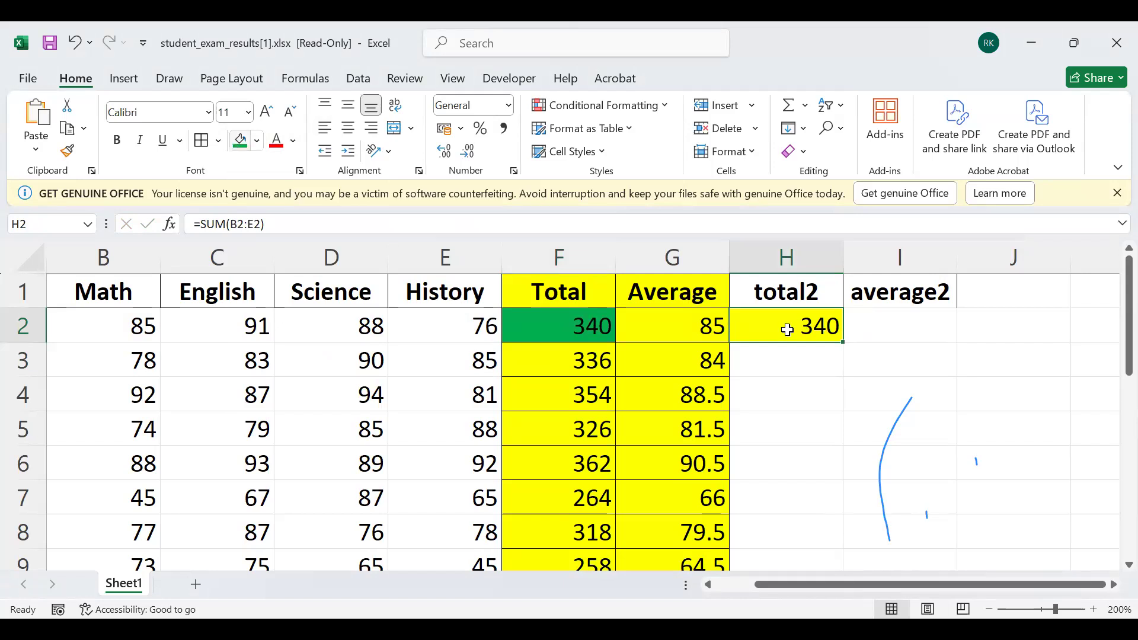
key("F4")
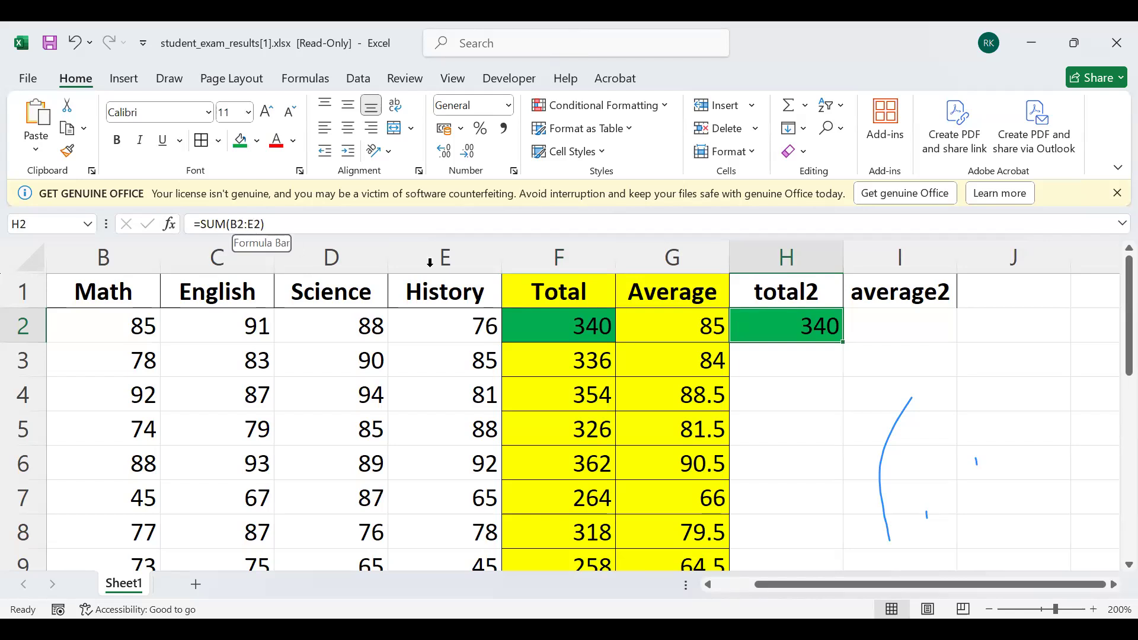
Clear the contents of H2 and re-enter the first student's total as the formula =SUM(B2:E2)
left_click(530, 328)
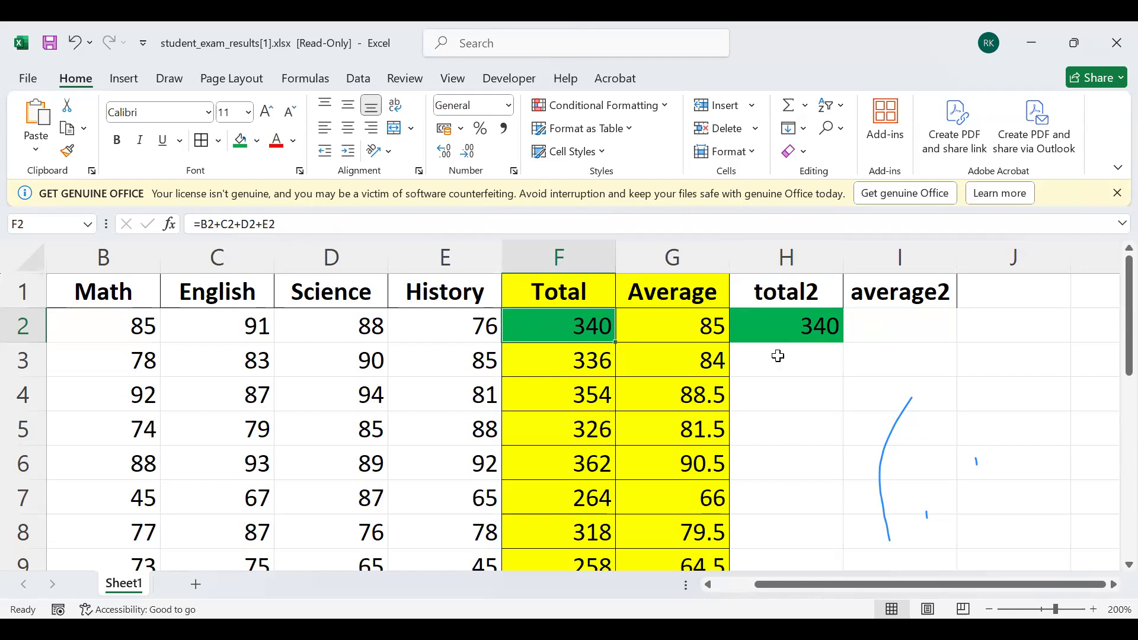
left_click(775, 327)
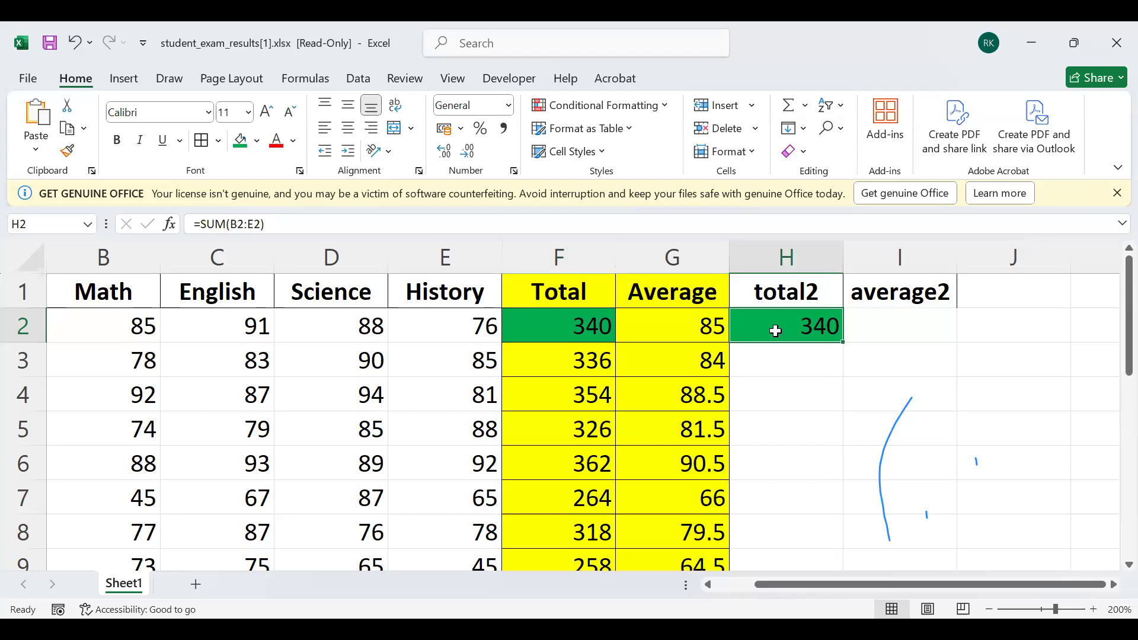
key("Delete")
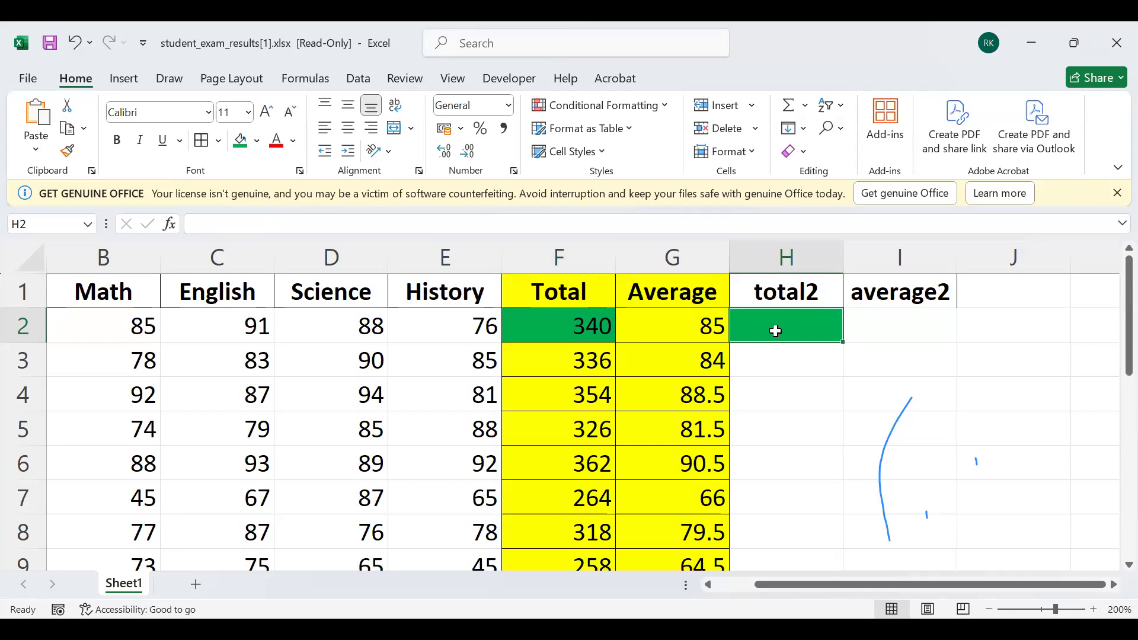
type("=")
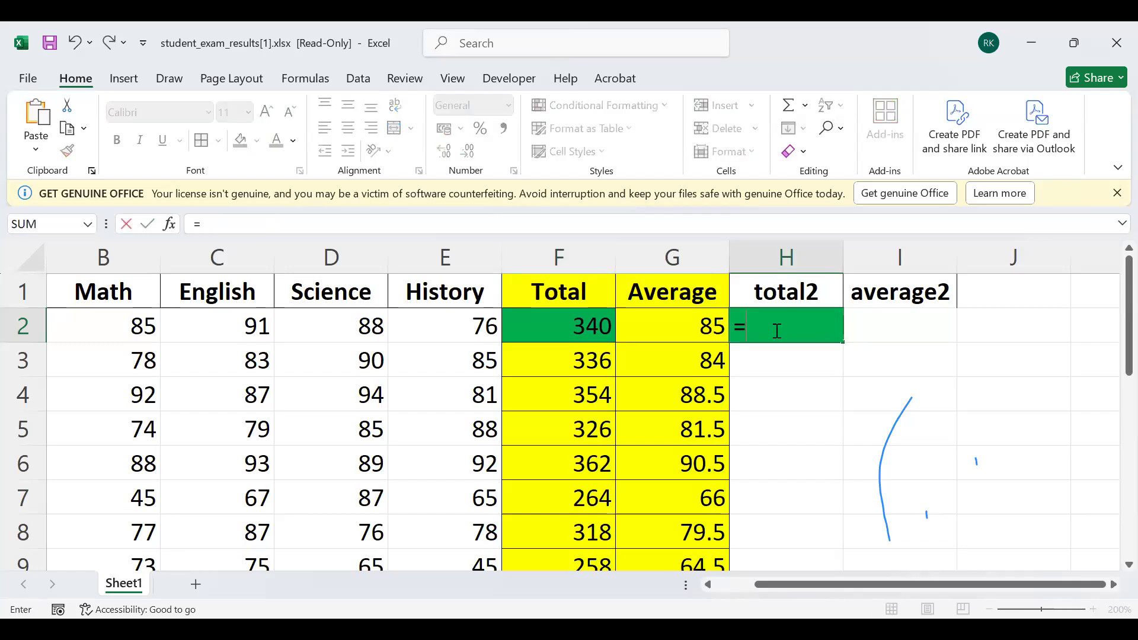
type("sum")
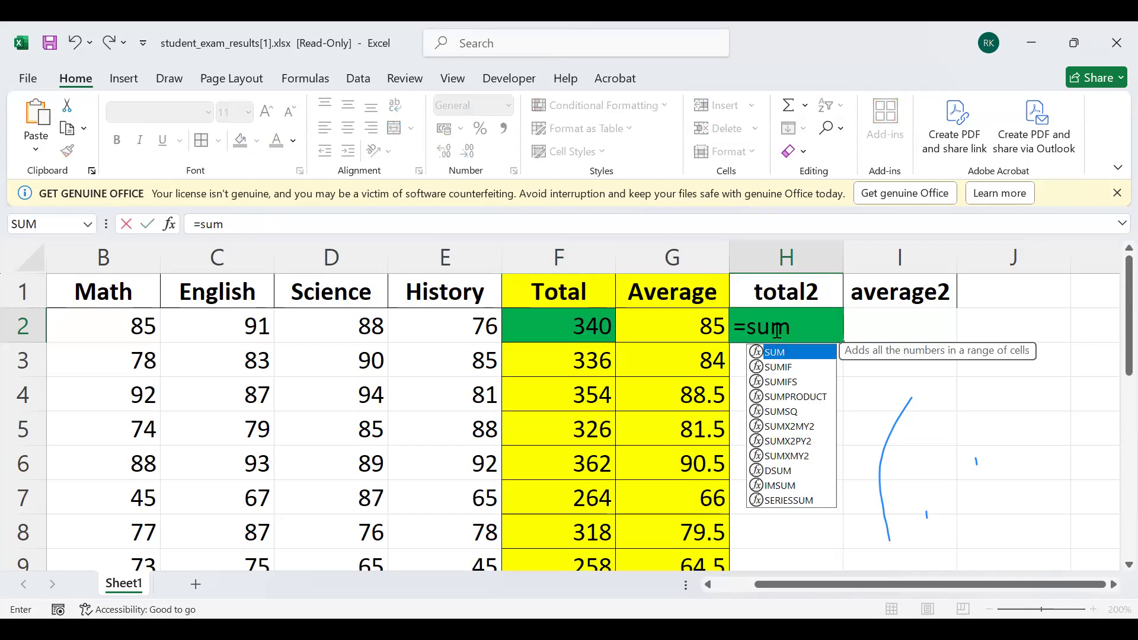
type("(")
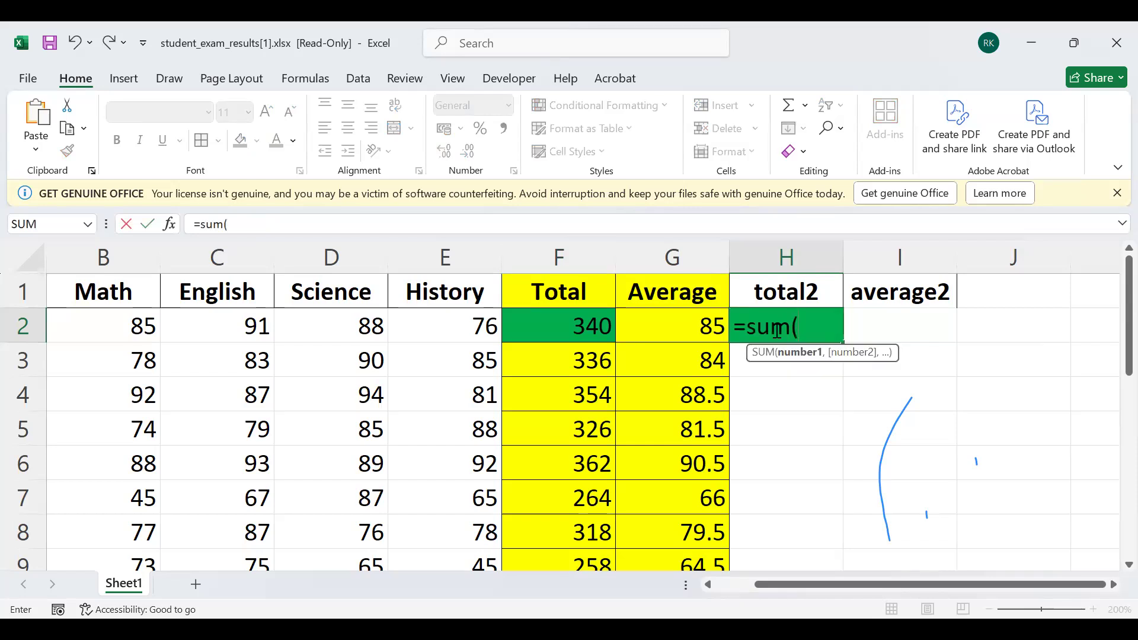
left_click_drag(93, 325, 426, 333)
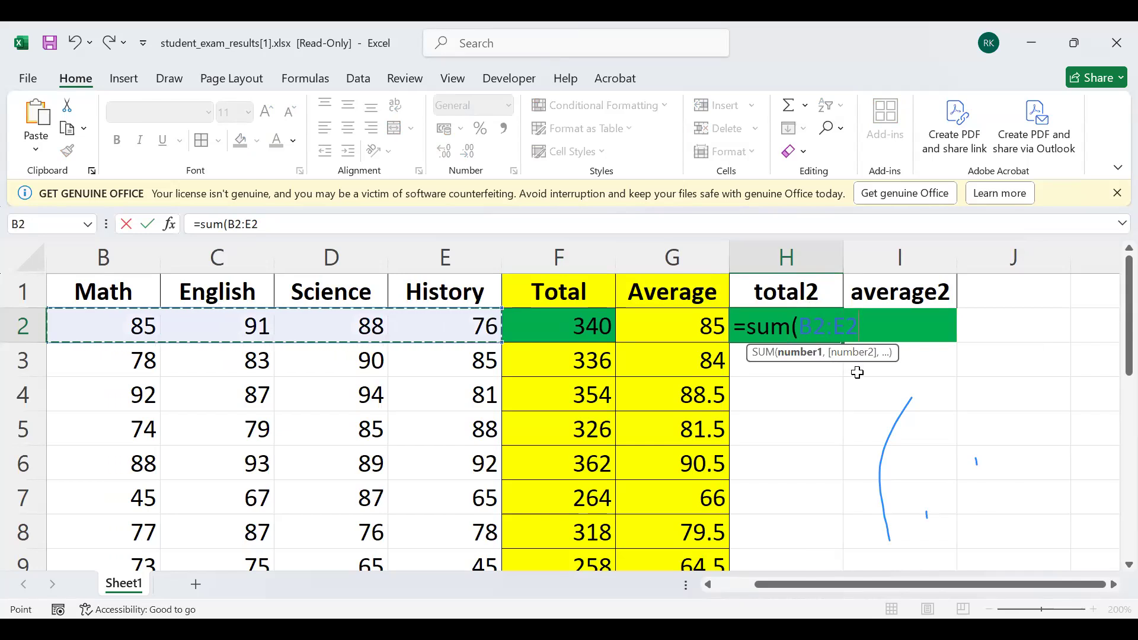
type(")")
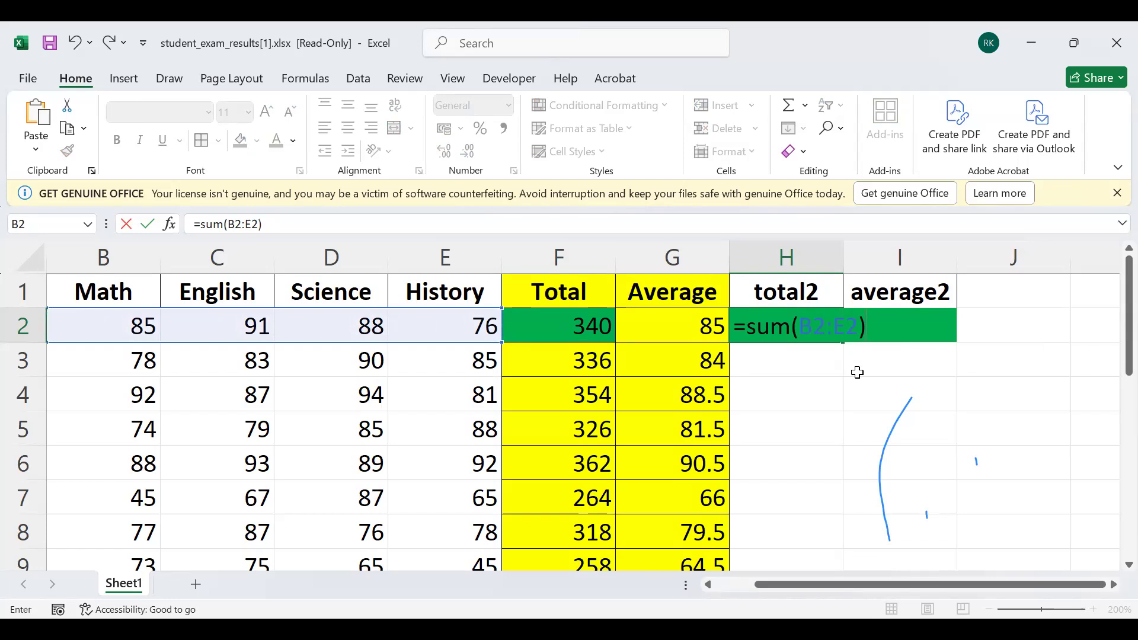
key("Return")
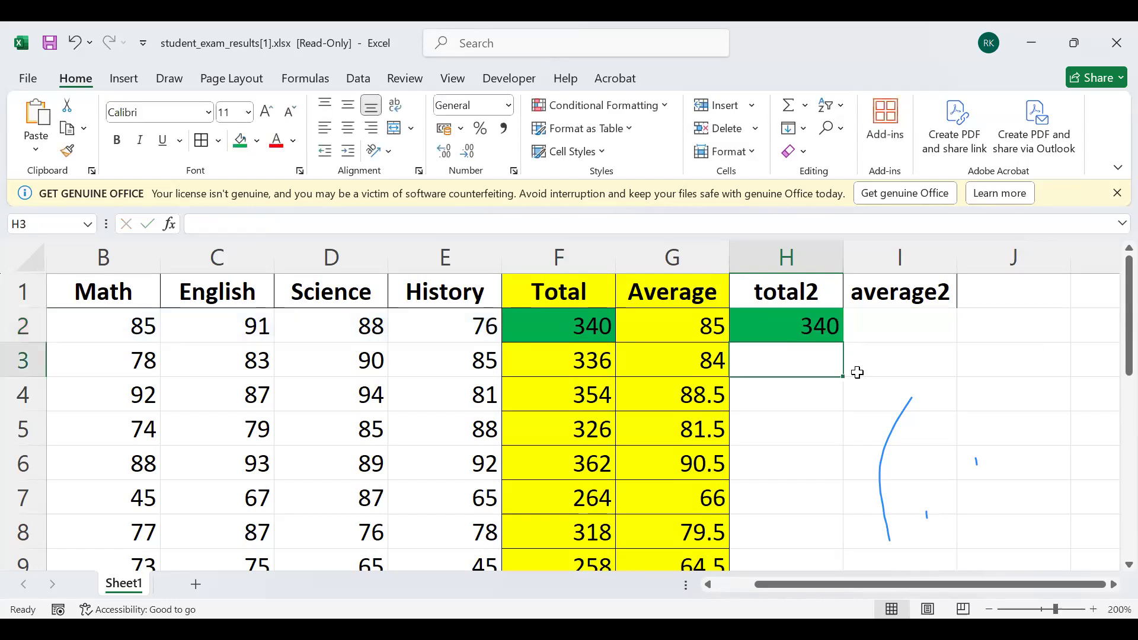
Copy the SUM formula from H2 down the total2 column to row 19 and compare it with the Total column's formula
left_click(802, 332)
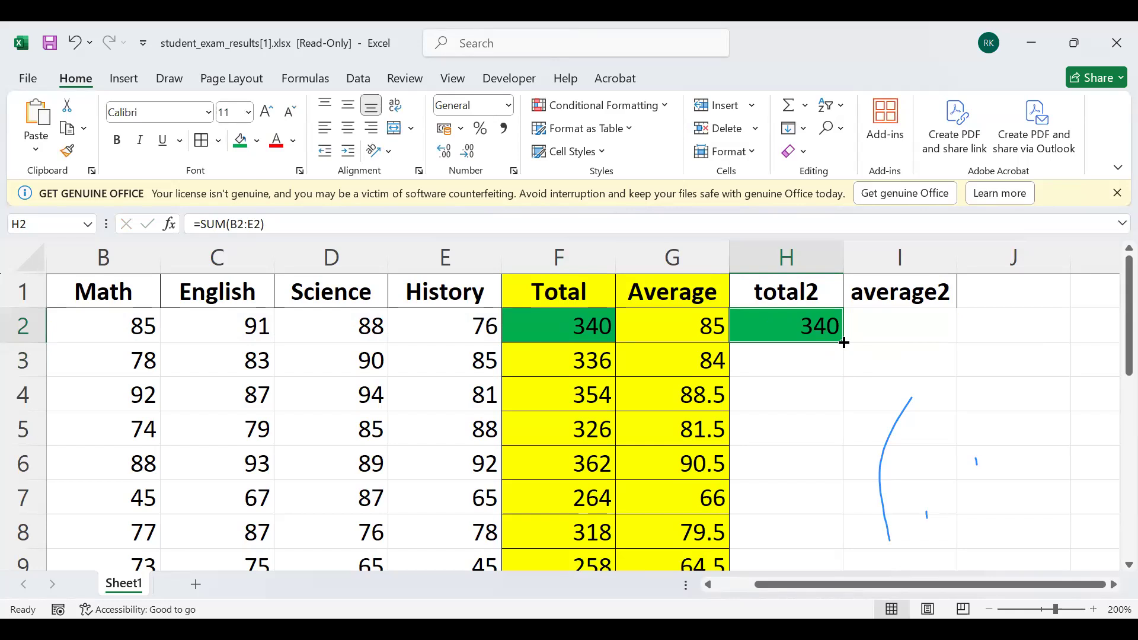
double_click(844, 342)
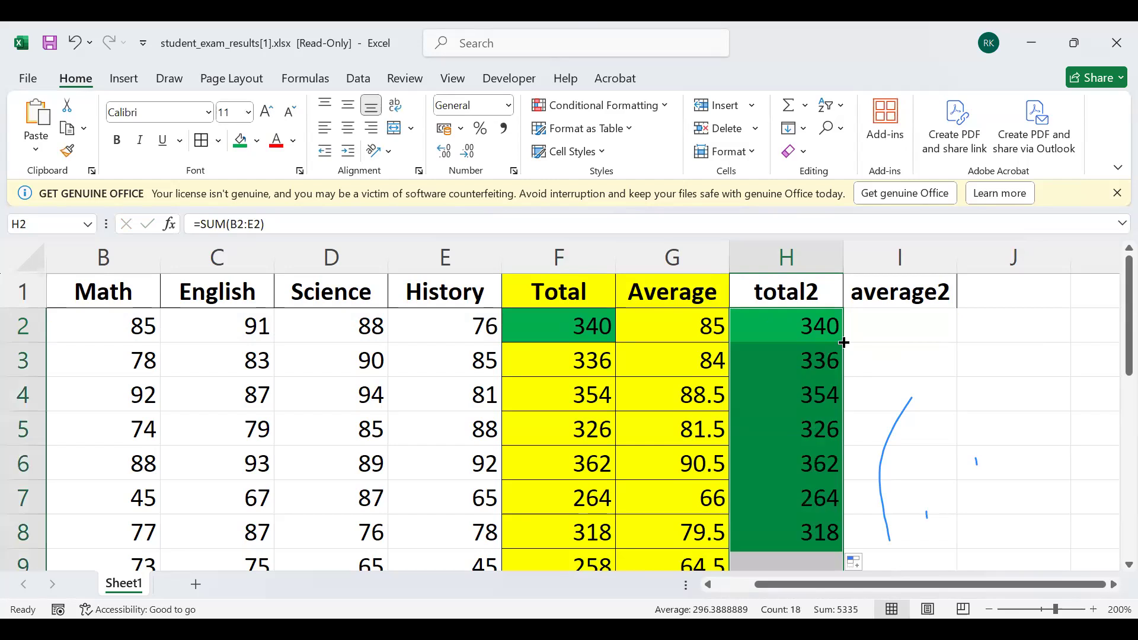
scroll(905, 422, "down", 5)
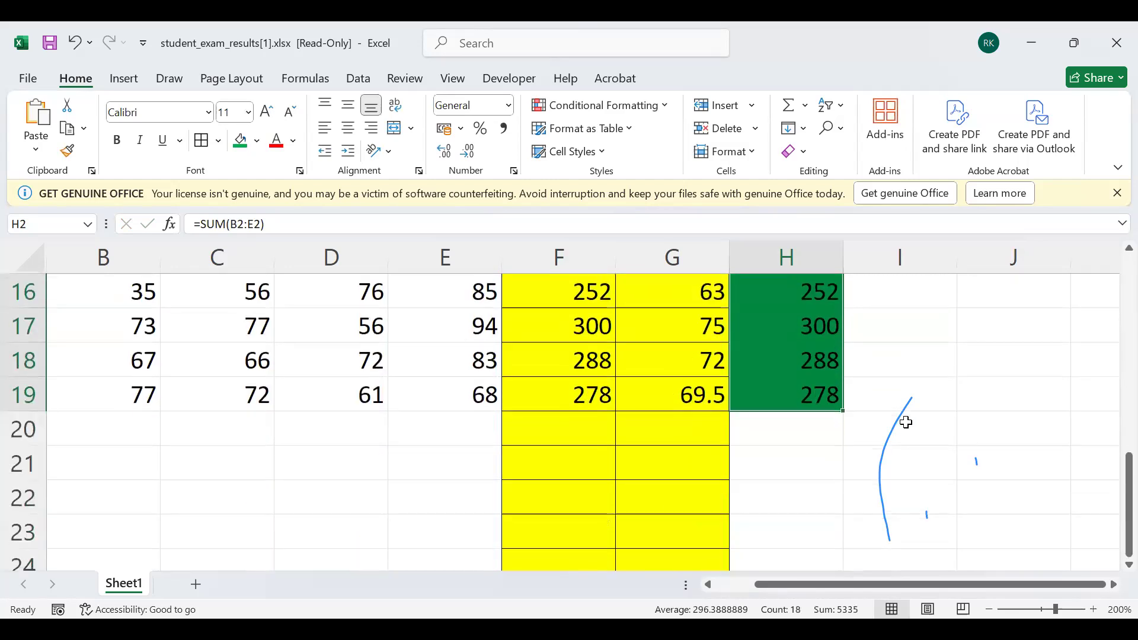
scroll(905, 422, "up", 1)
scroll(906, 422, "up", 5)
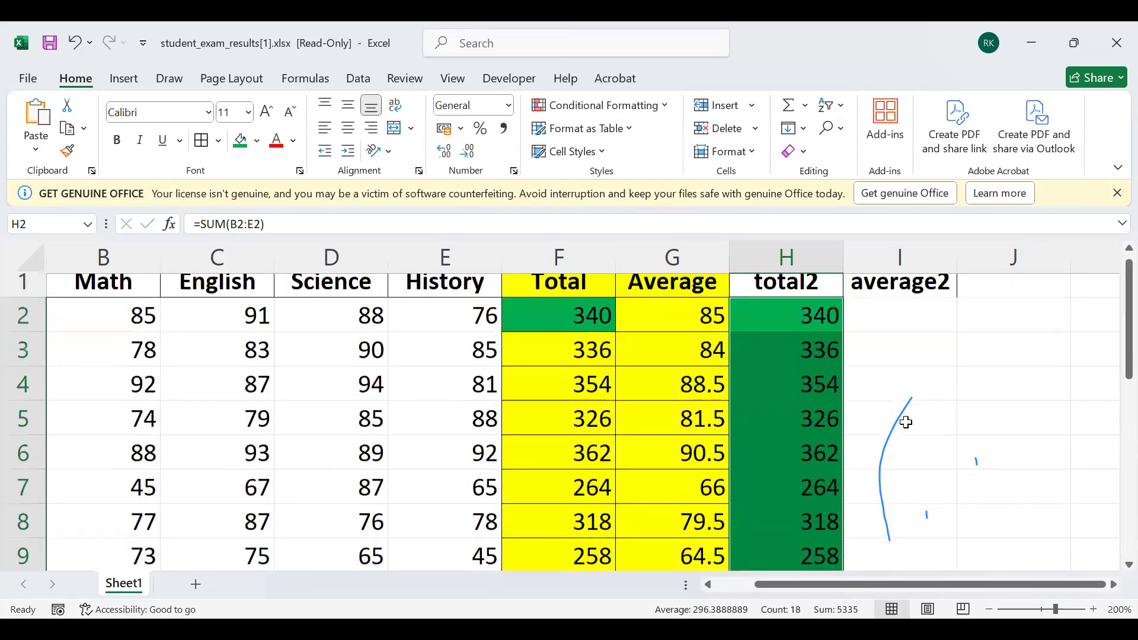
left_click(754, 428)
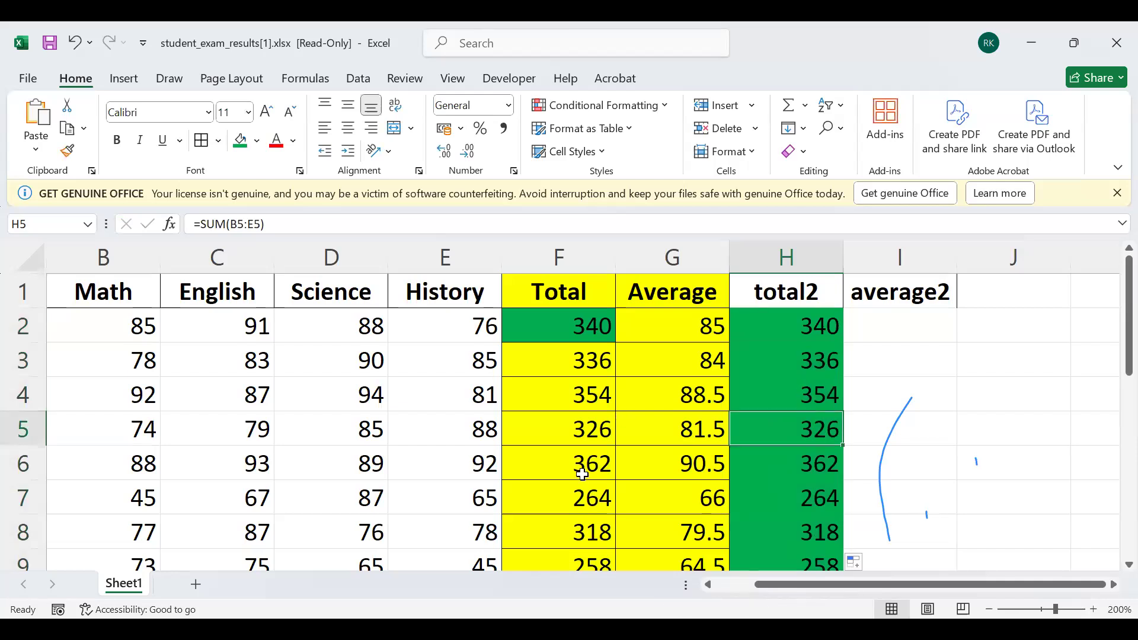
left_click(570, 325)
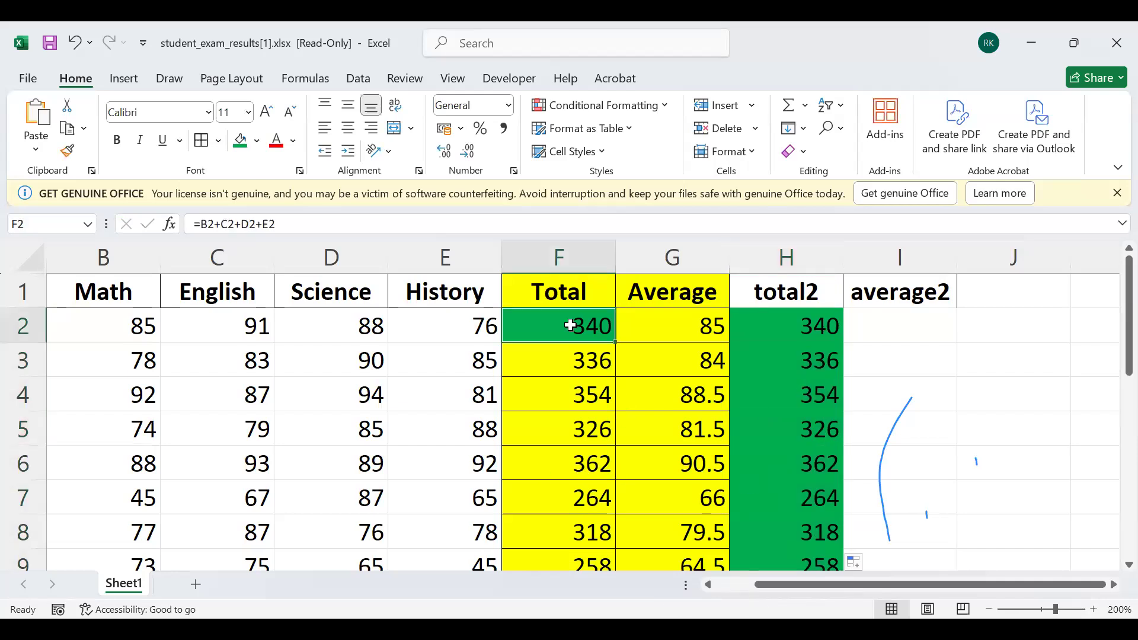
left_click(803, 333)
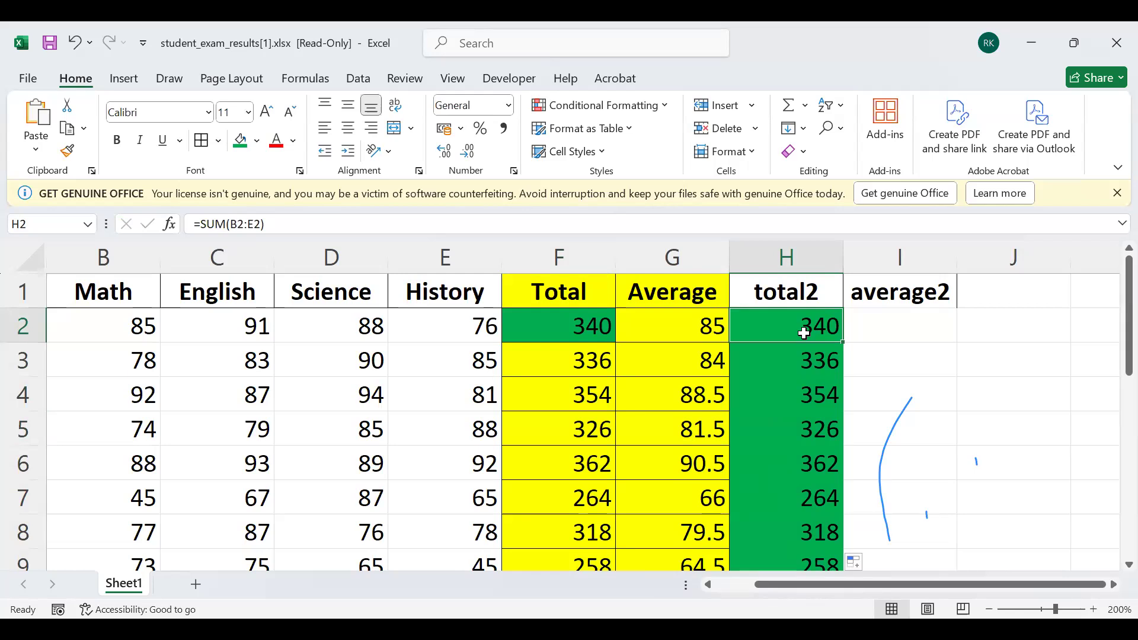
Average the first student's four subject marks in I2 with the AutoSum Average function, changing its range to B2:E2
left_click(868, 330)
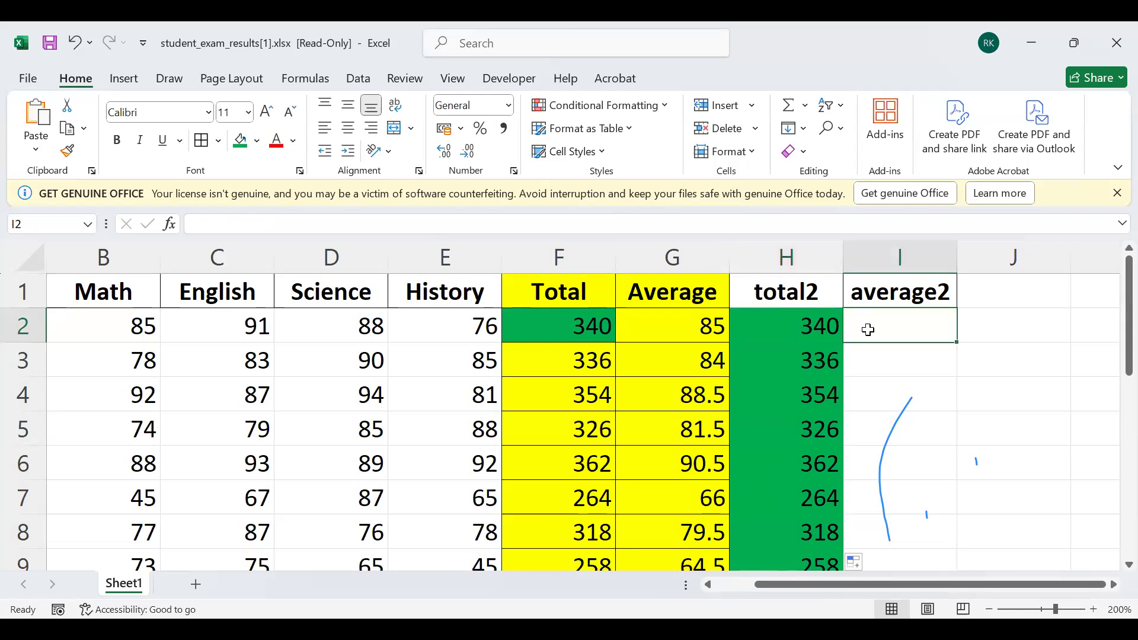
left_click(805, 105)
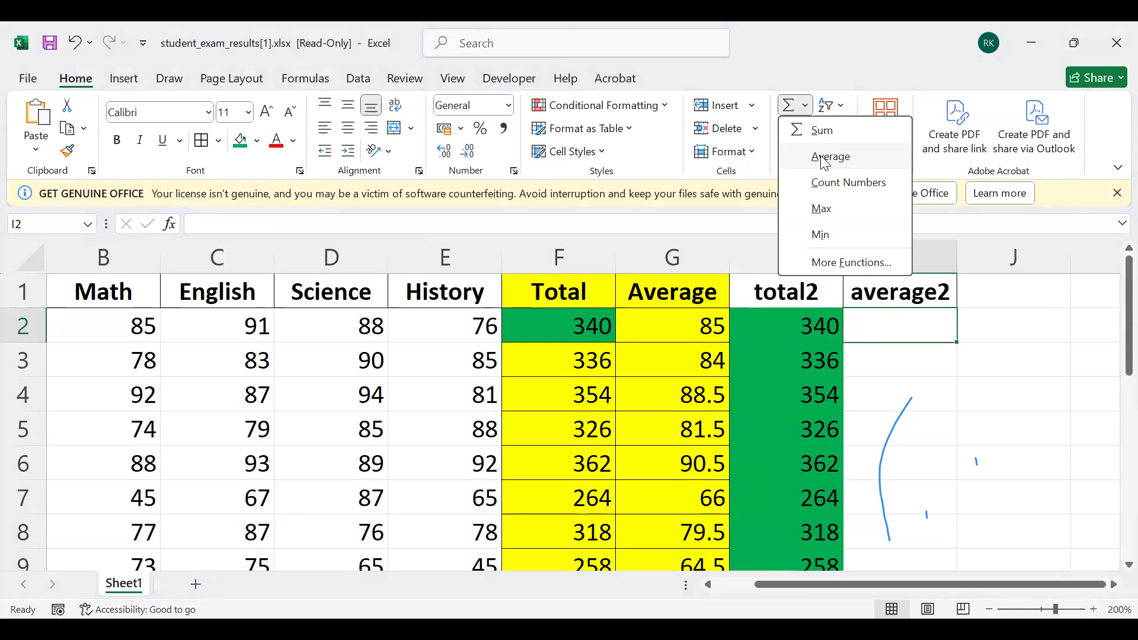
left_click(824, 157)
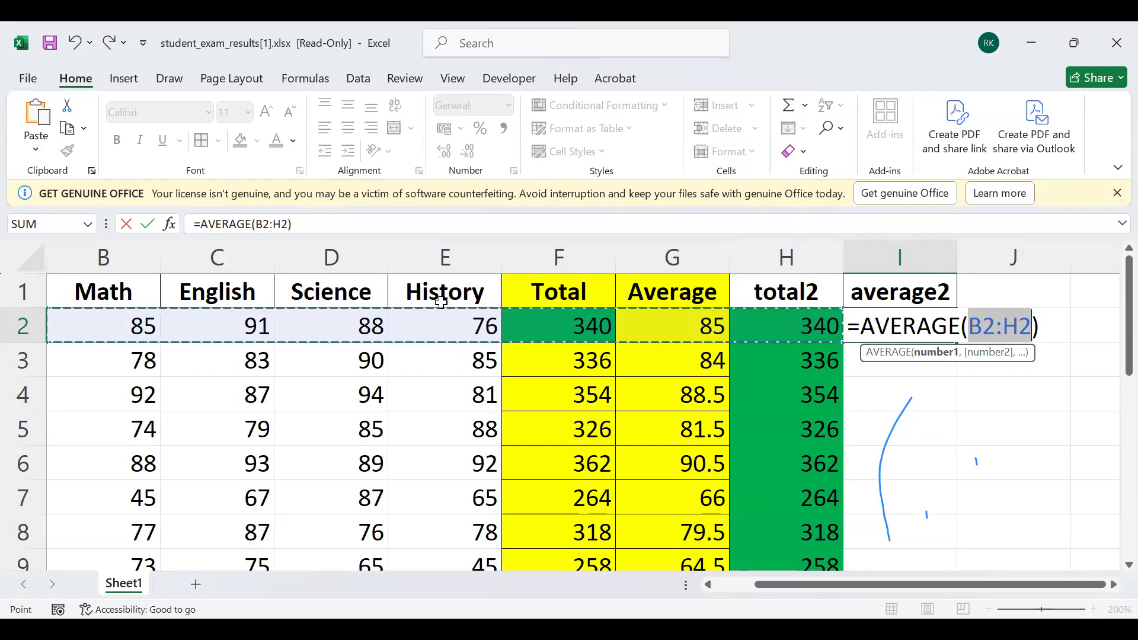
left_click(1035, 328)
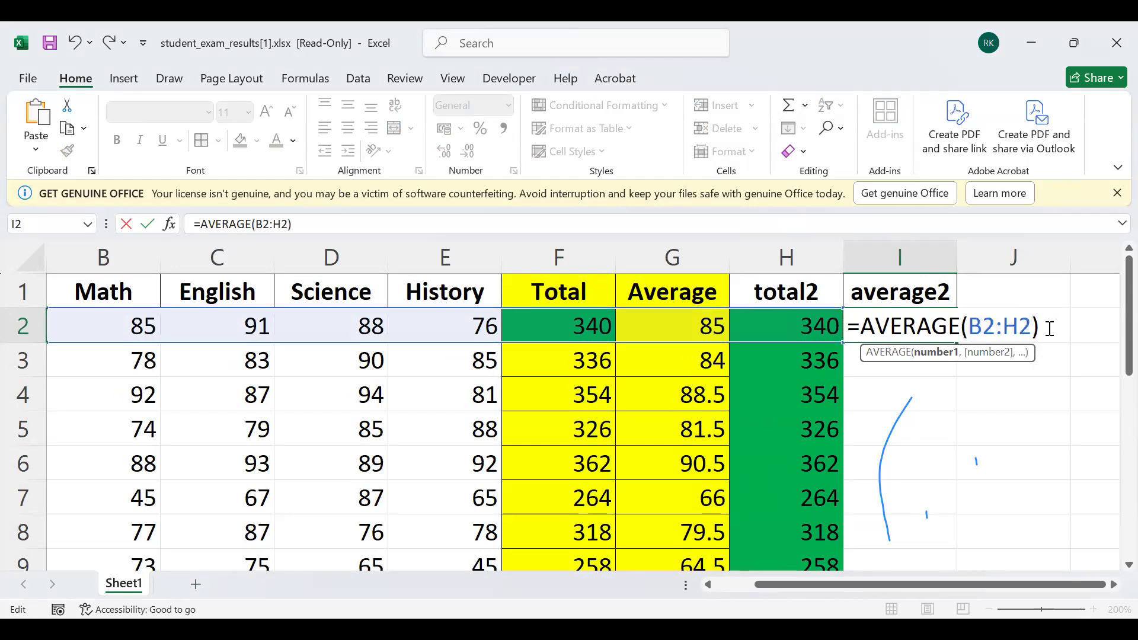
key("BackSpace")
type("e")
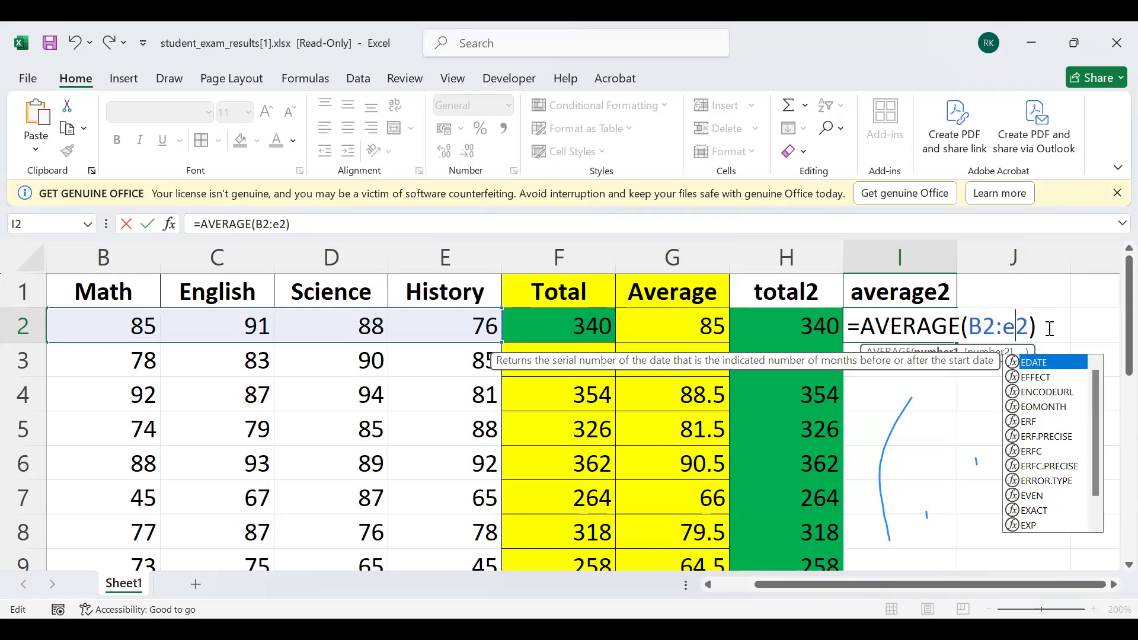
key("Return")
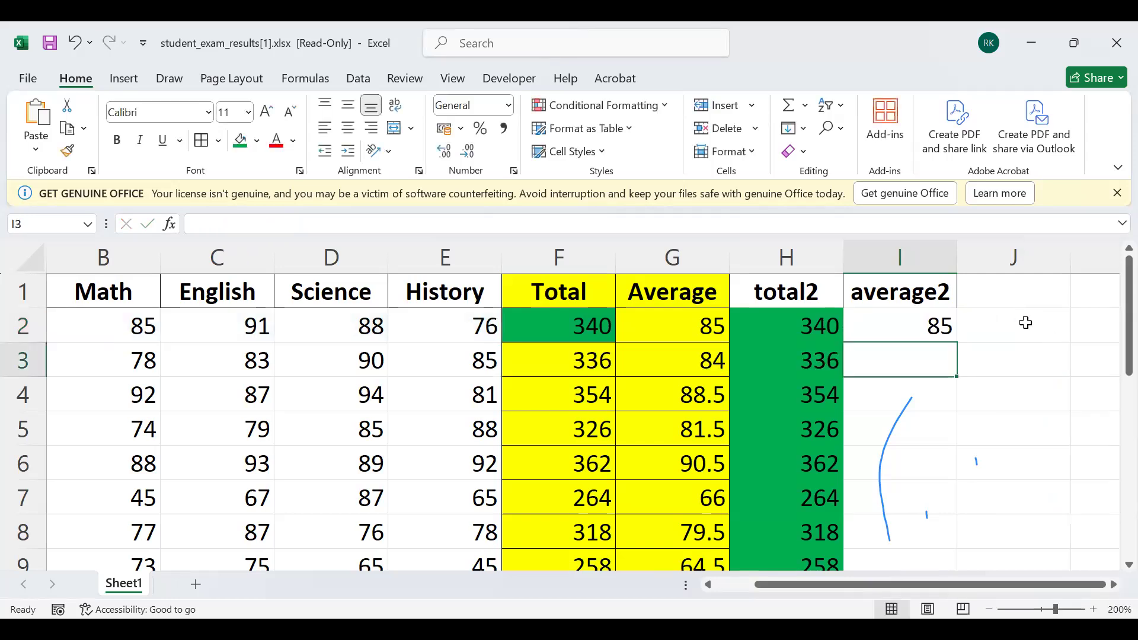
Fill the first student's average2 cell I2 with a blue theme colour
left_click(908, 324)
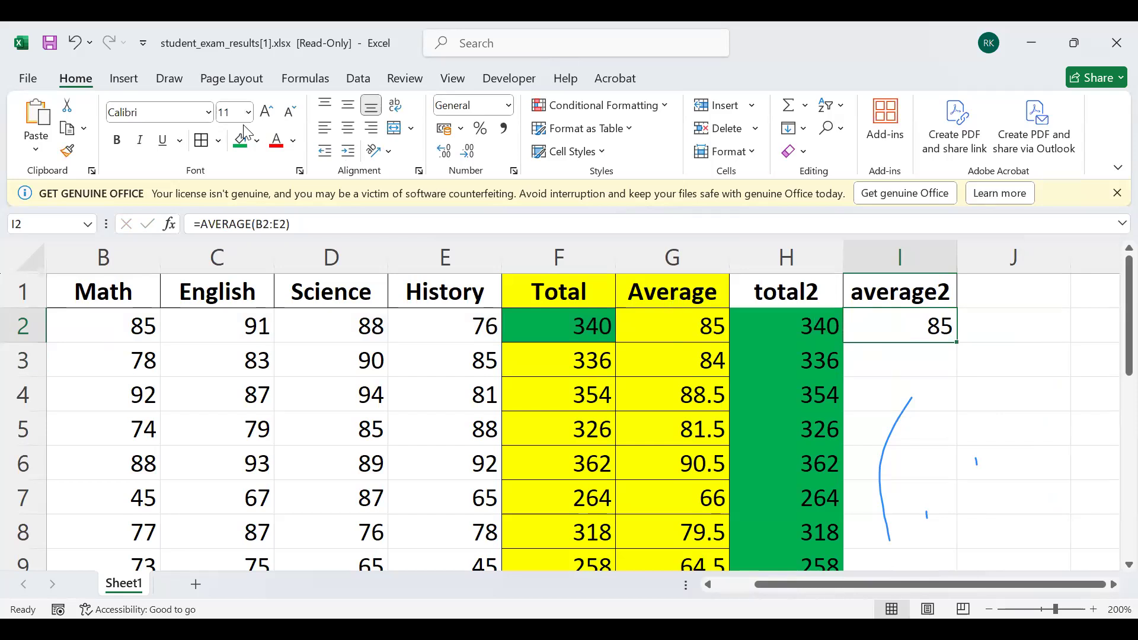
left_click(257, 140)
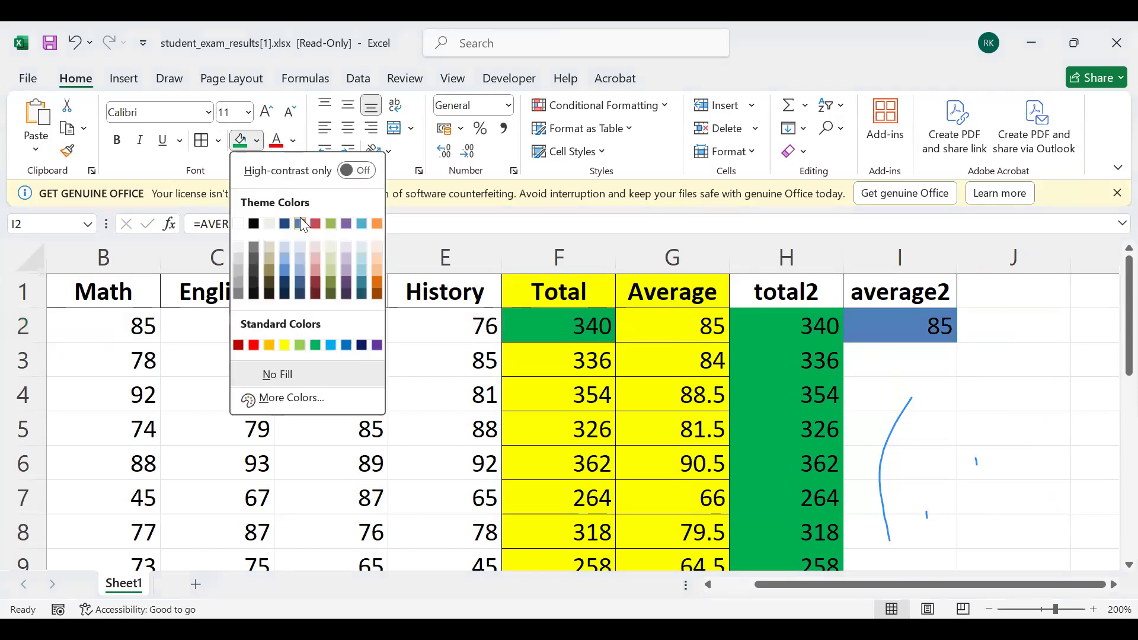
left_click(301, 220)
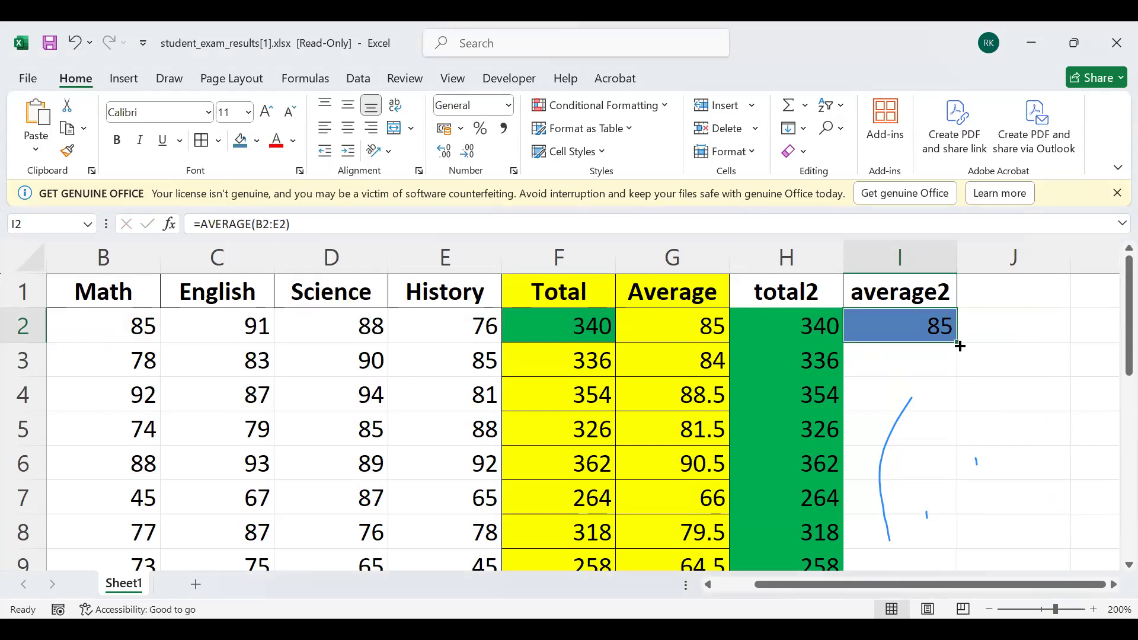
Copy the AVERAGE formula and blue fill from I2 down the average2 column to row 19 and check the copied formulas
double_click(958, 344)
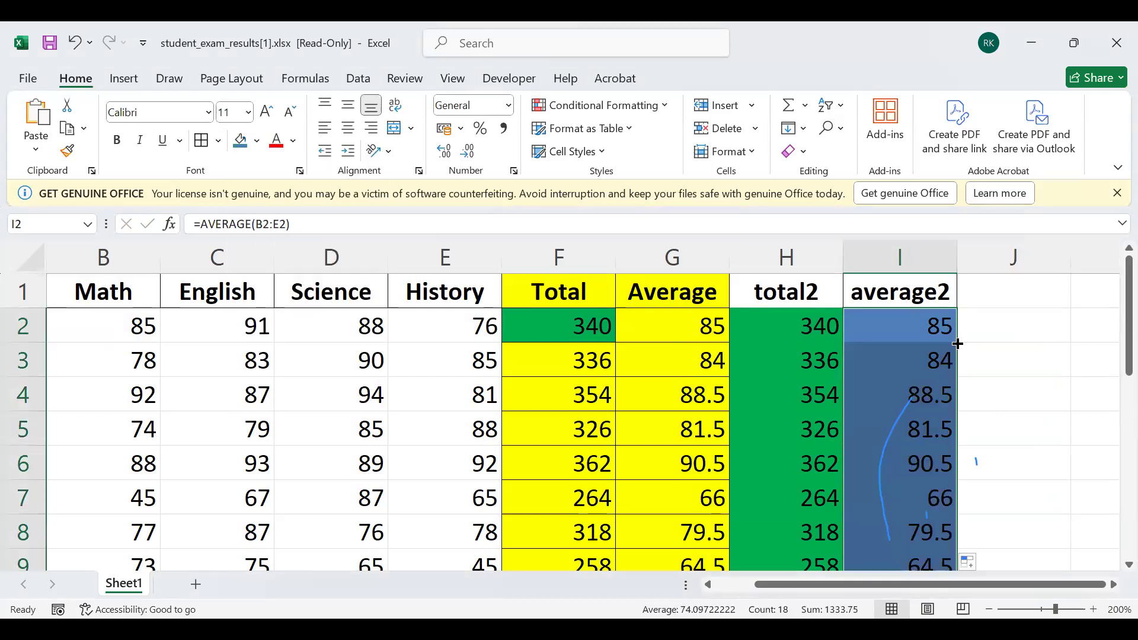
scroll(997, 388, "down", 3)
scroll(997, 388, "down", 3)
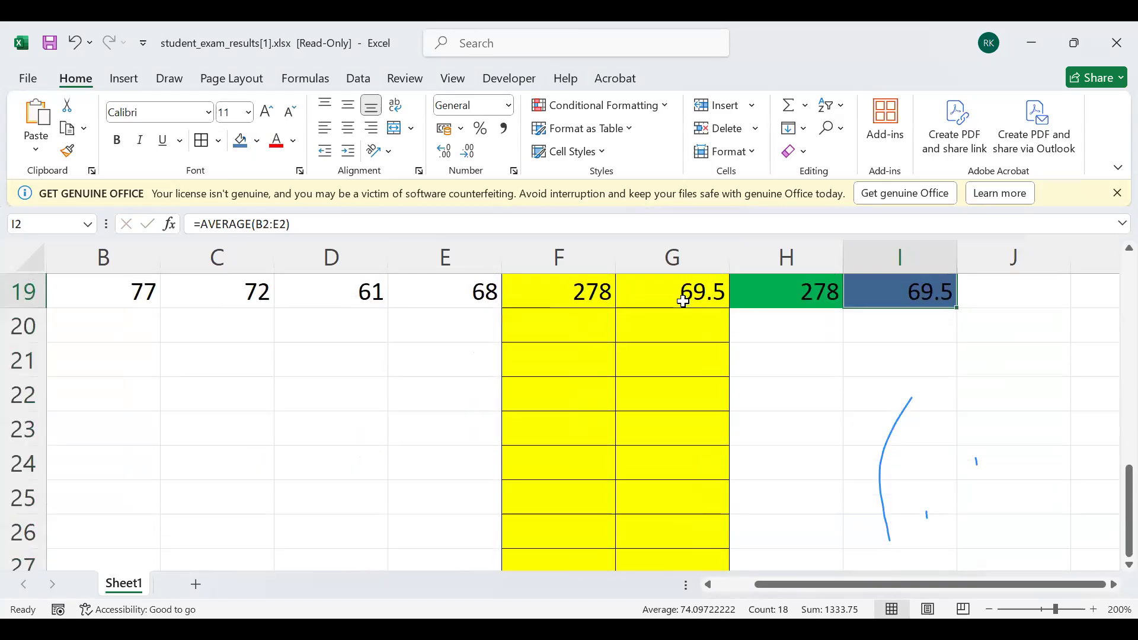
scroll(883, 344, "up", 3)
scroll(883, 344, "up", 3)
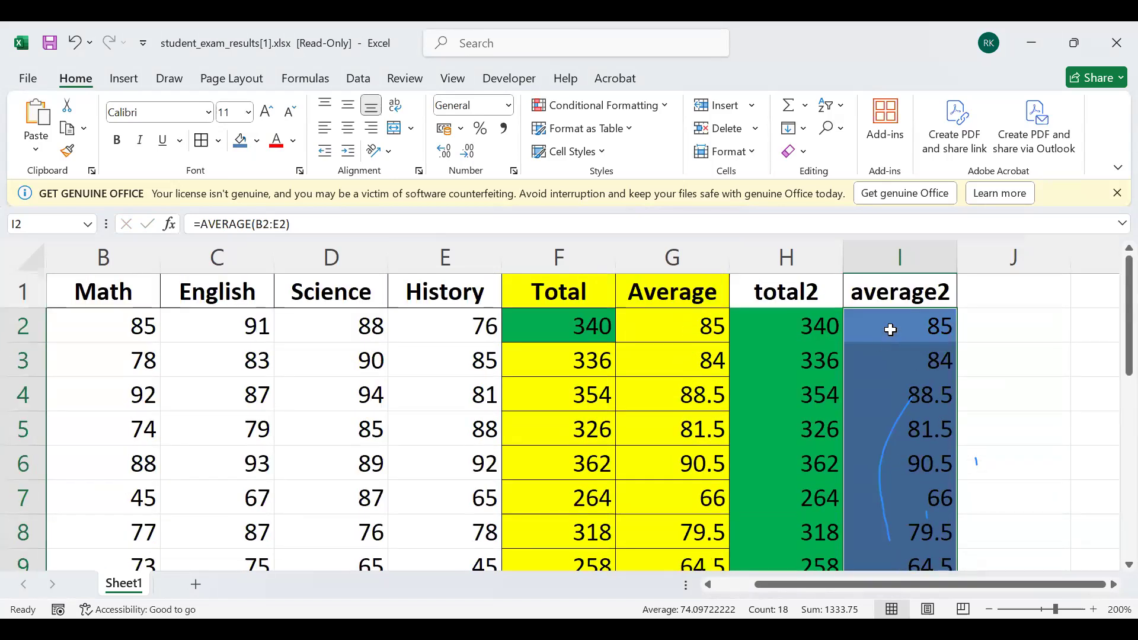
left_click(890, 330)
left_click(919, 393)
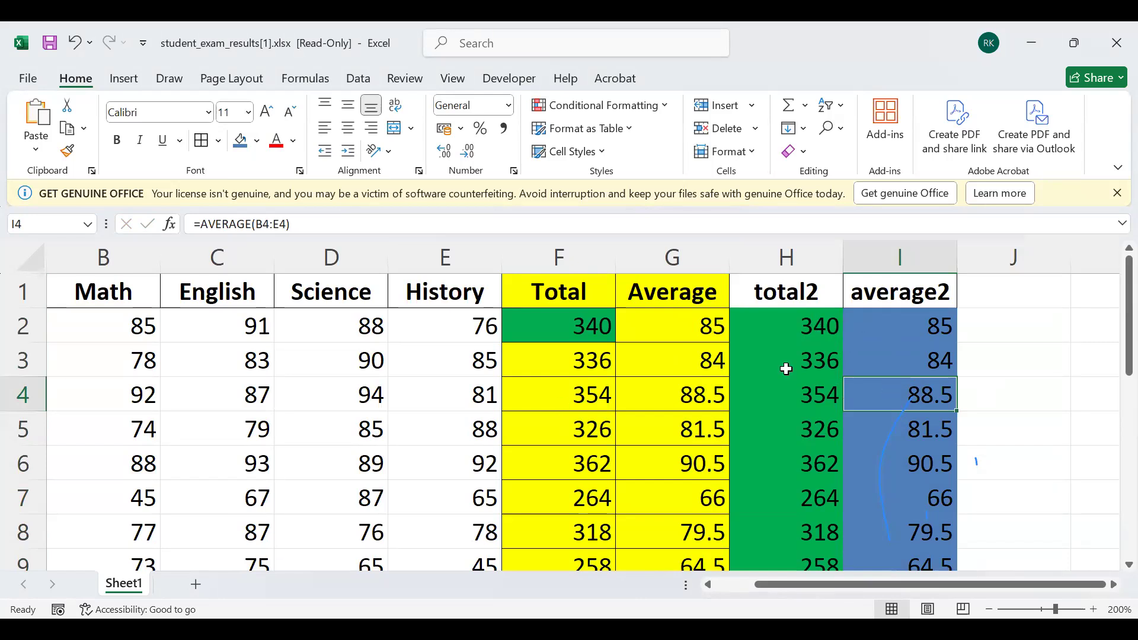
left_click(871, 350)
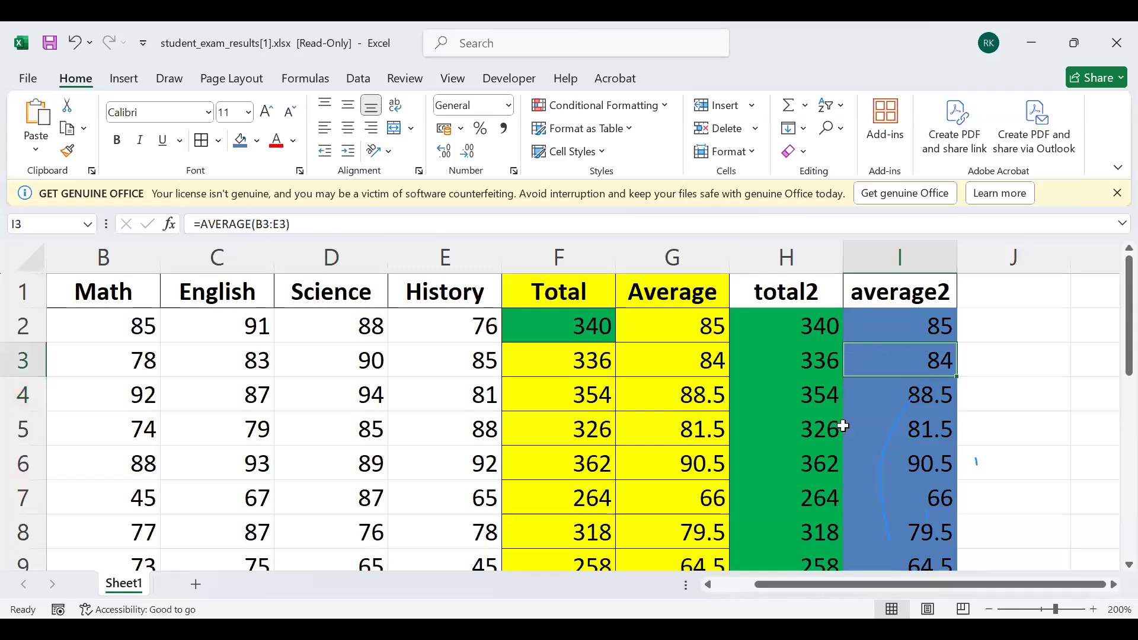
Check the copied AVERAGE formulas in cells I5 and I7 of the average2 column
left_click(885, 425)
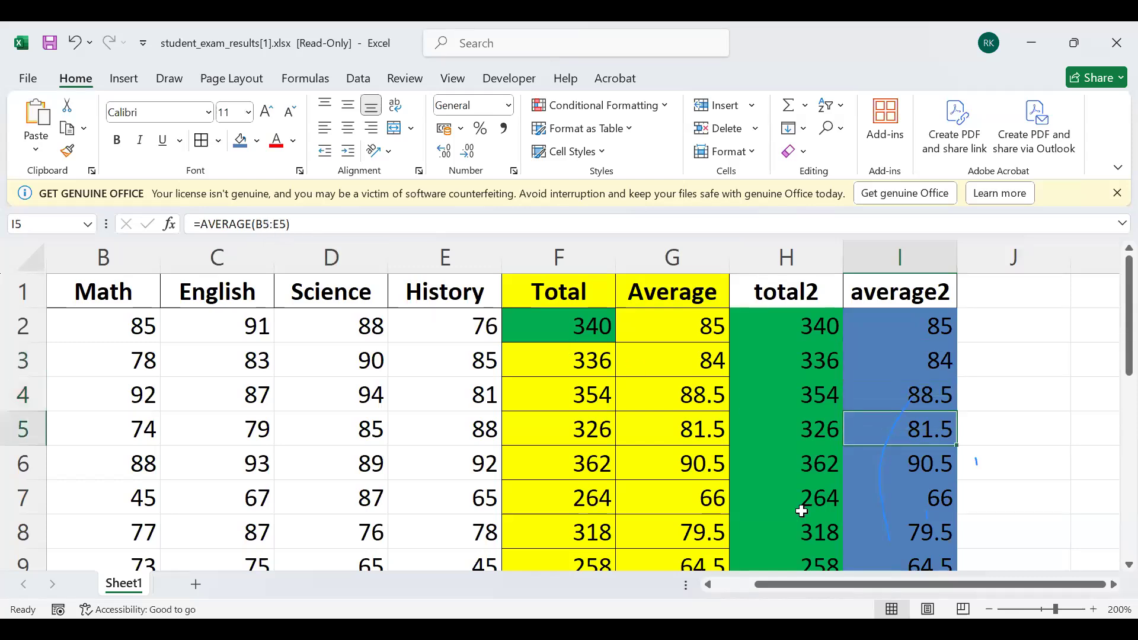
left_click(870, 487)
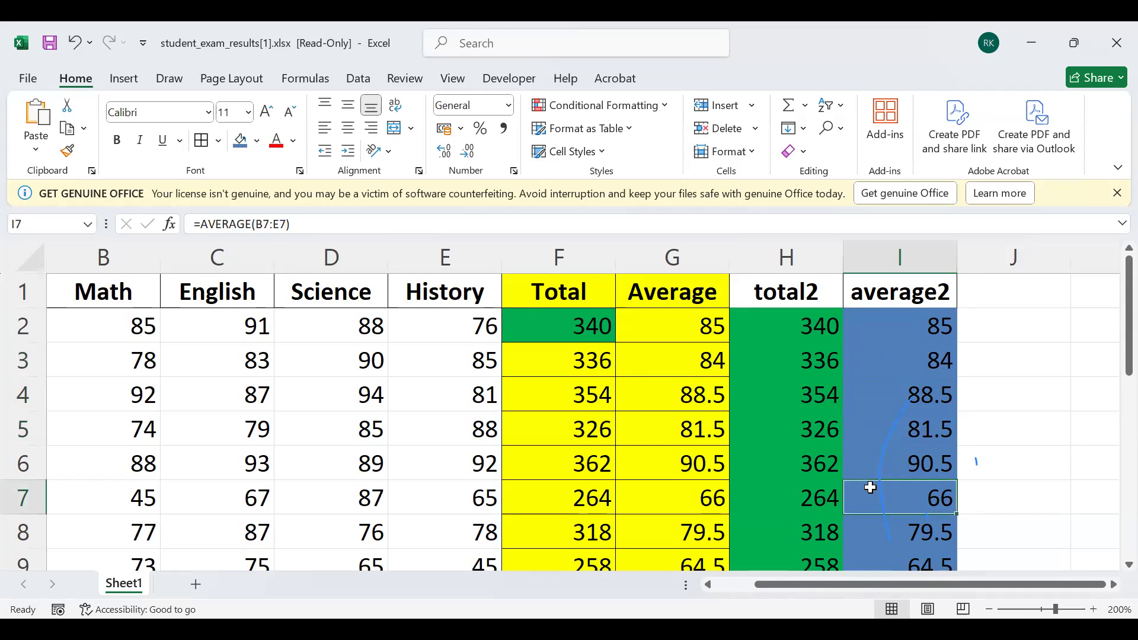
left_click_drag(863, 585, 894, 585)
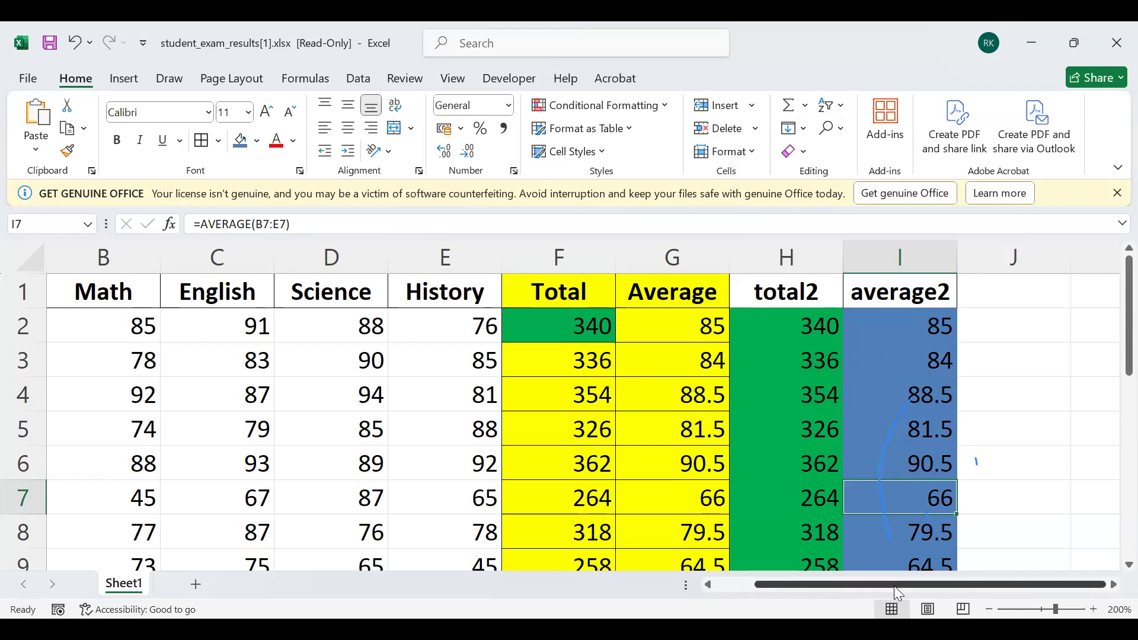
Add the header total3 in cell J1, beside the average2 column
left_click(1003, 290)
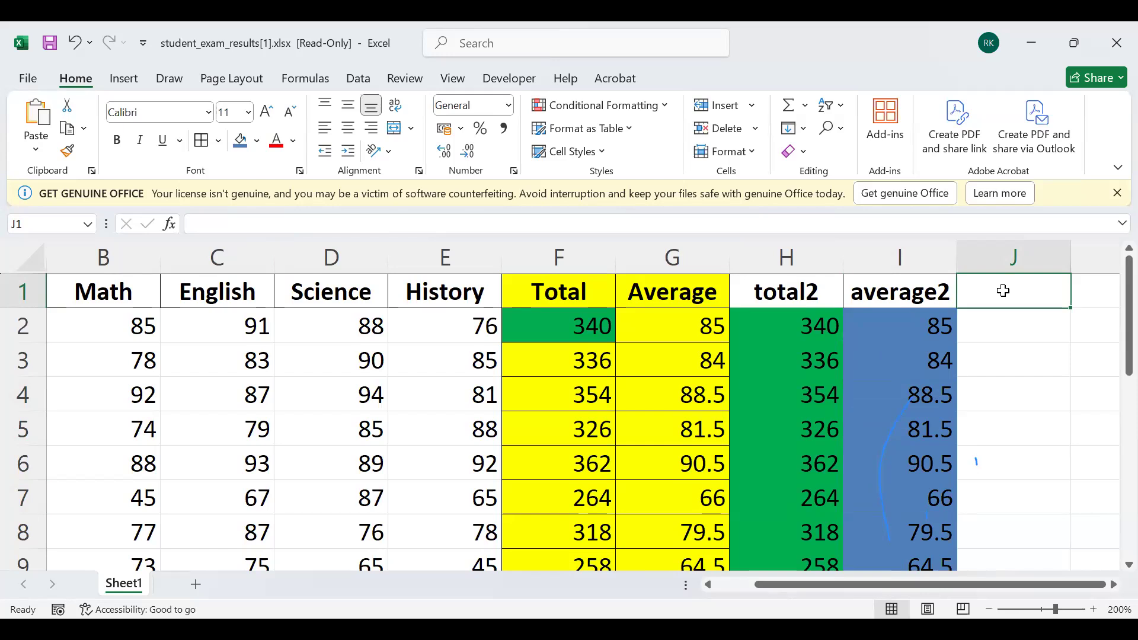
type("tota")
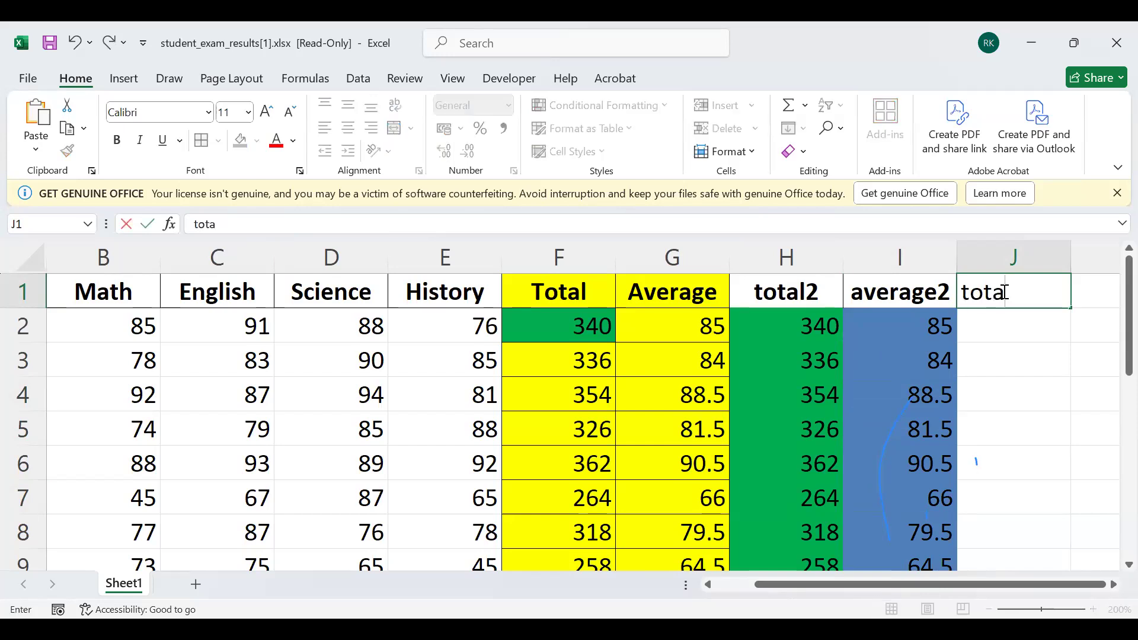
type("l3")
Total the first student's four subject marks in J2 with absolute references, using =SUM($B$2:$E$2)
left_click(1010, 338)
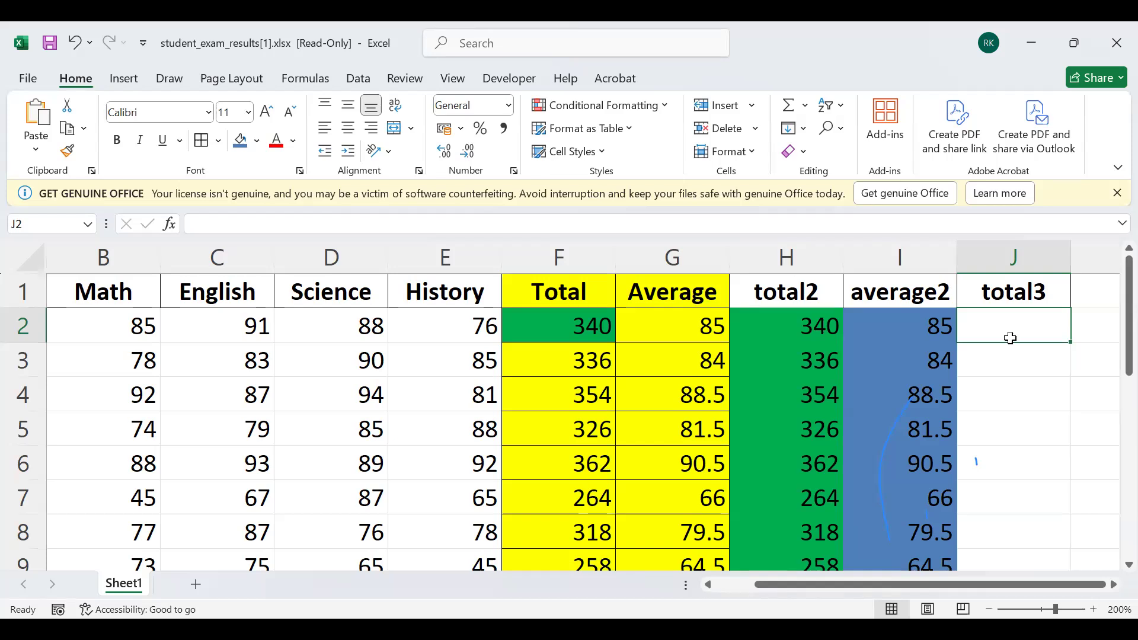
type("=")
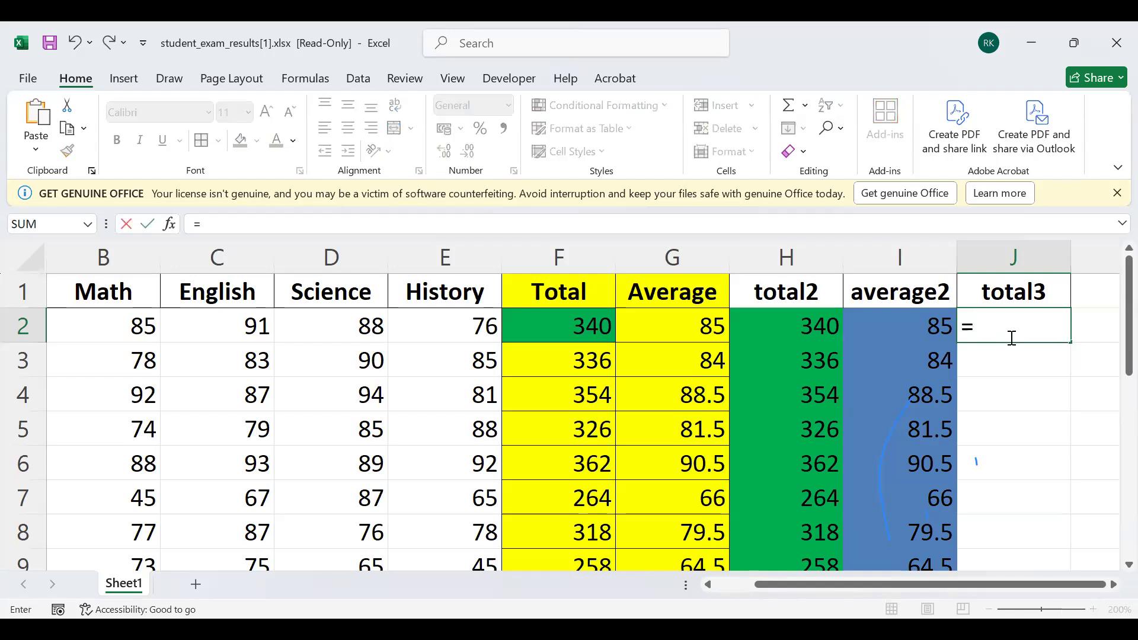
type("sum")
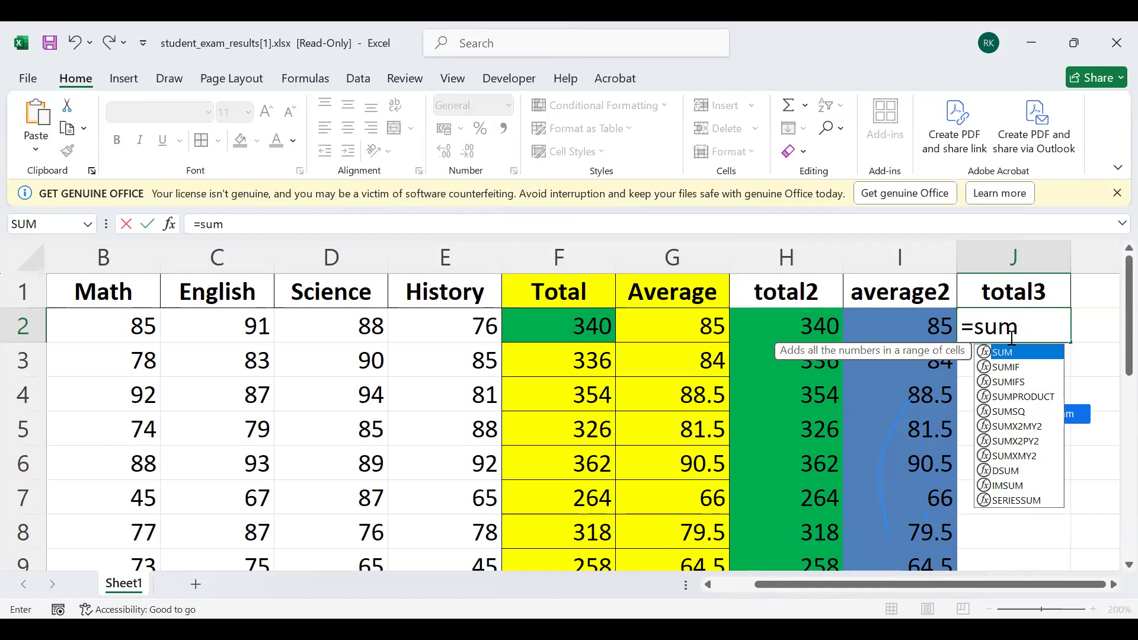
type("(")
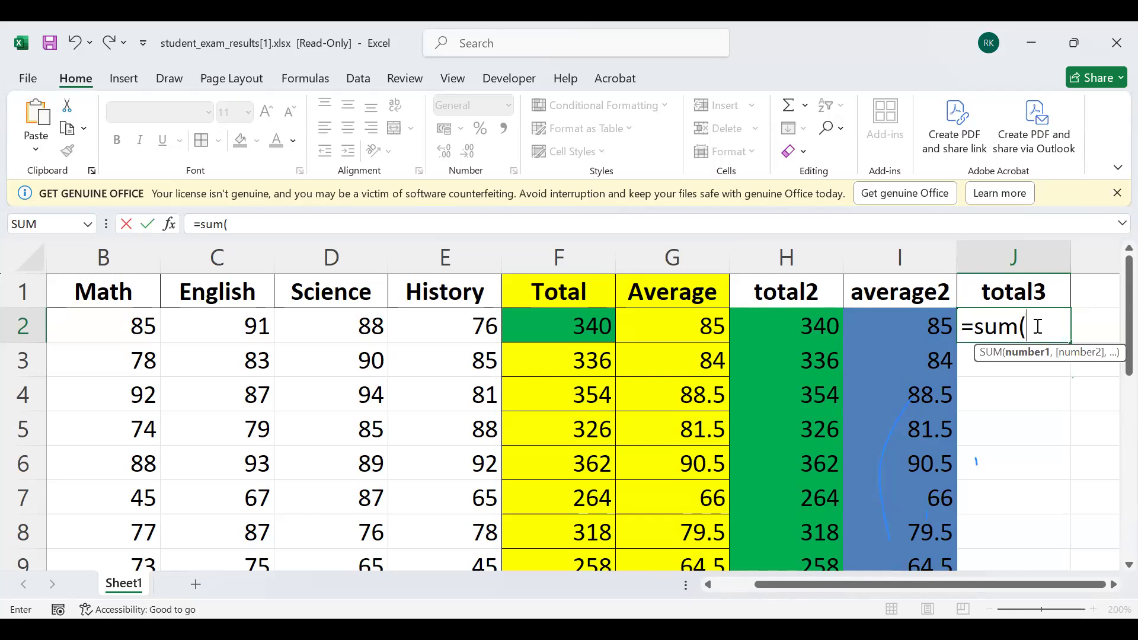
type("$")
type("B$2")
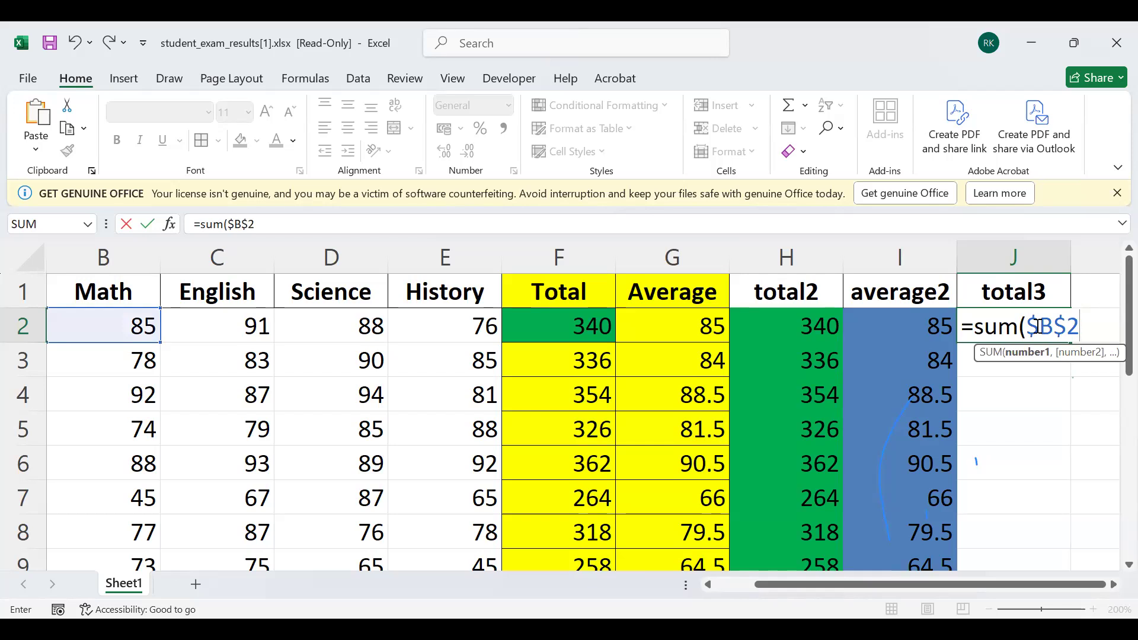
type(":$E")
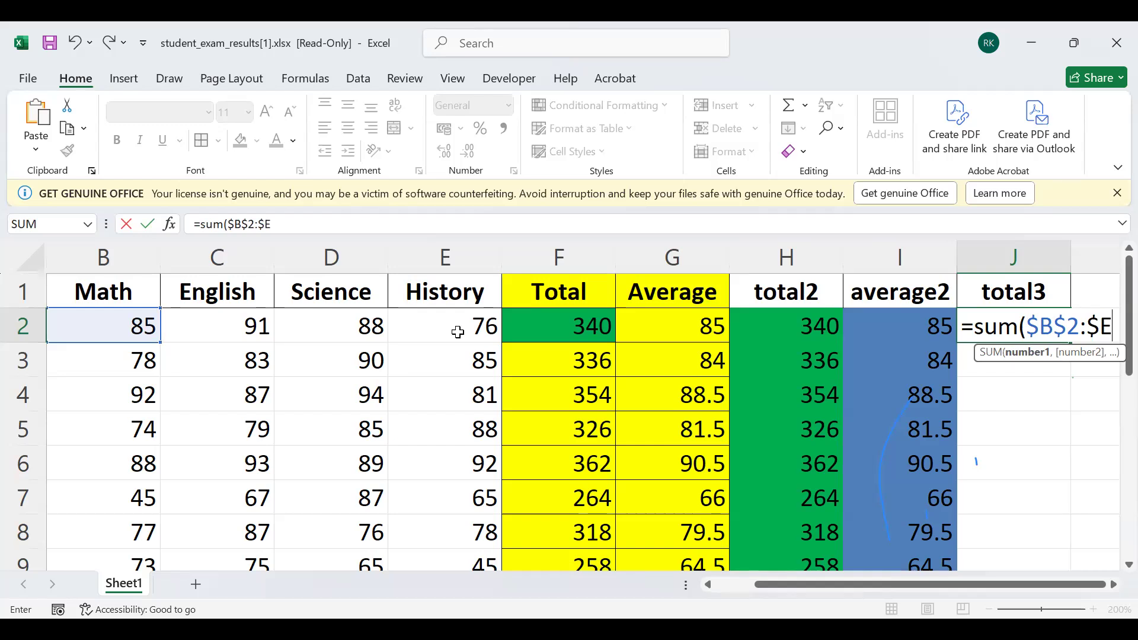
type("$\"")
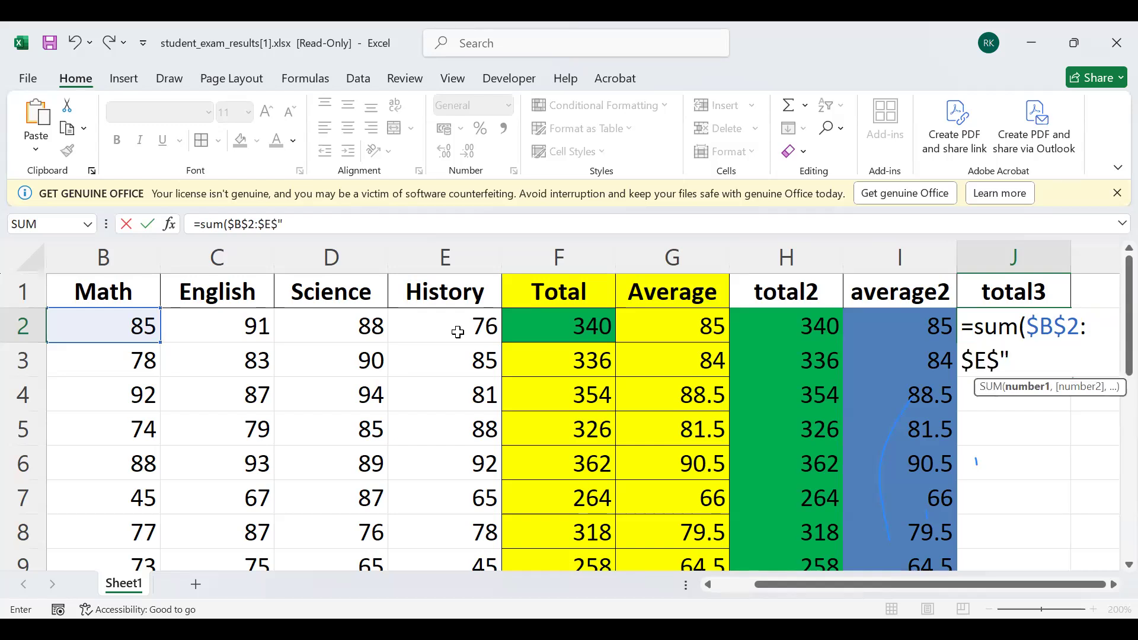
key("BackSpace")
type("2")
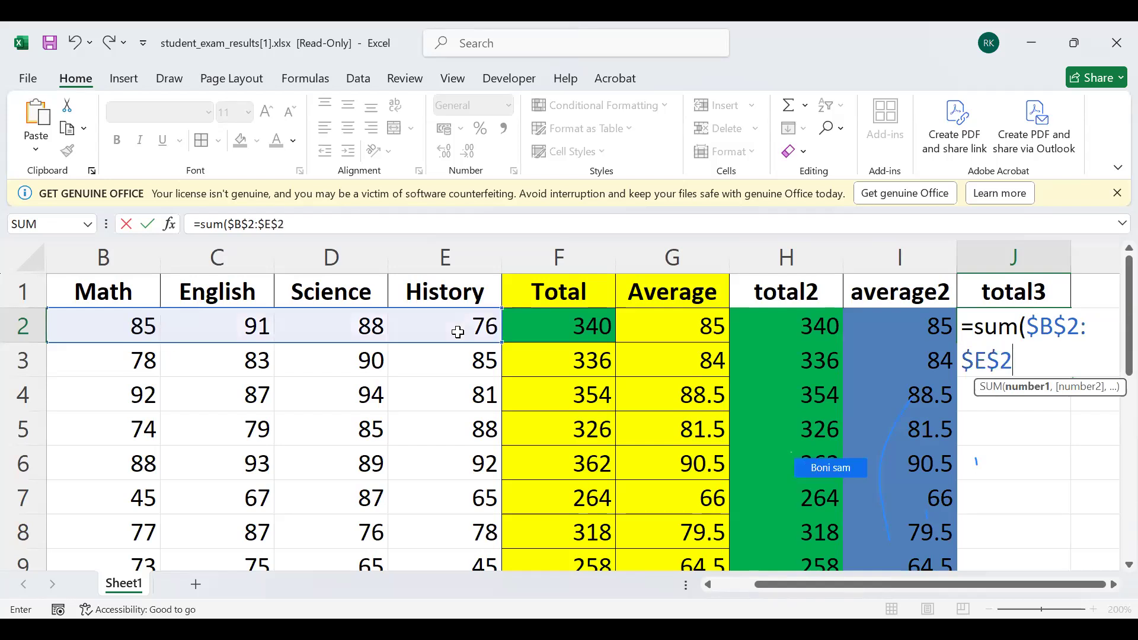
type(")")
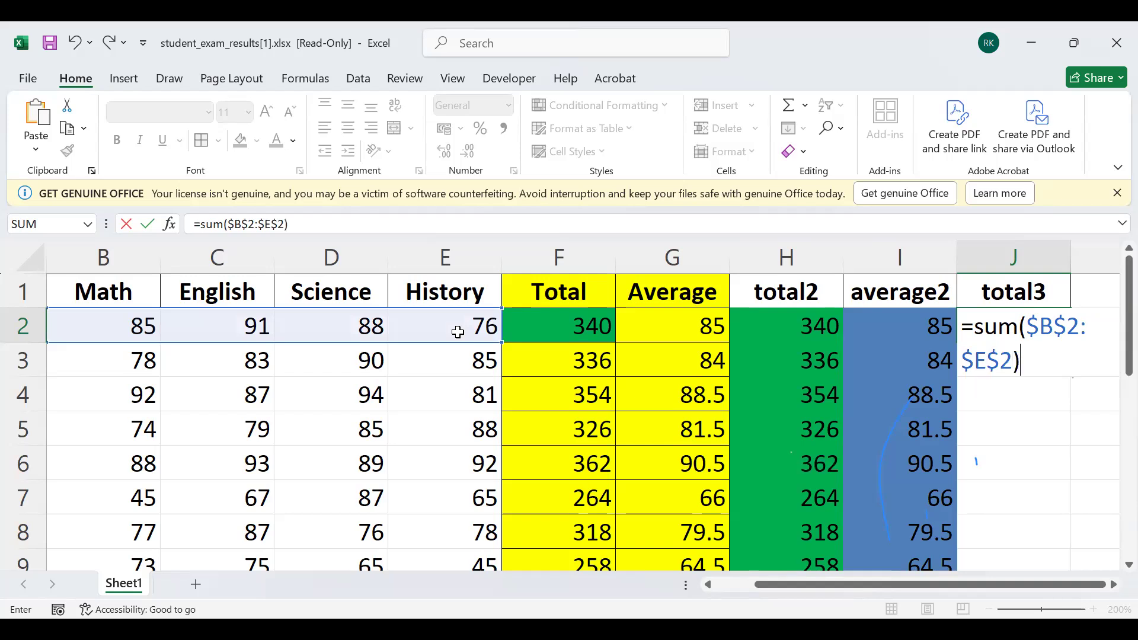
key("Return")
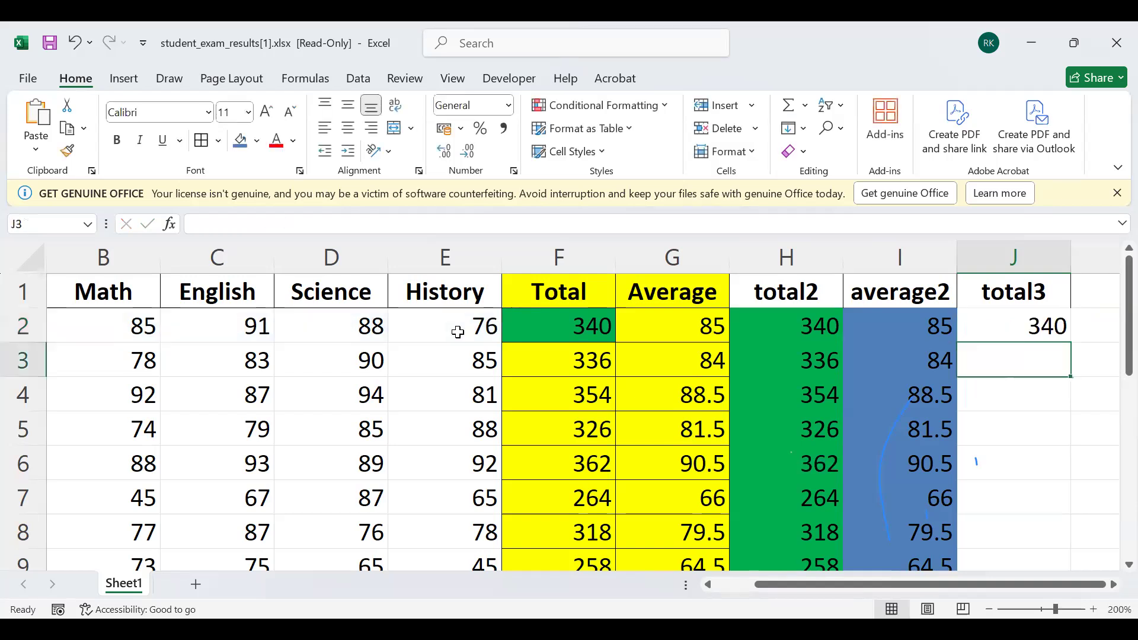
Copy the absolute-reference SUM formula from J2 down the total3 column to row 36 and inspect the filled cells
left_click(1047, 330)
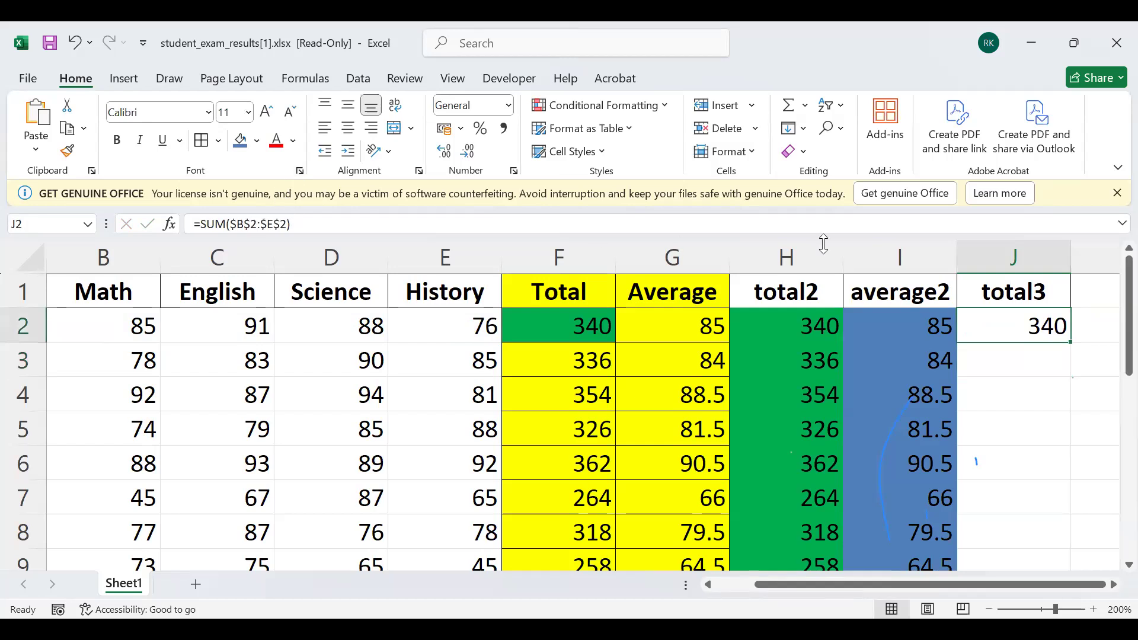
double_click(1068, 342)
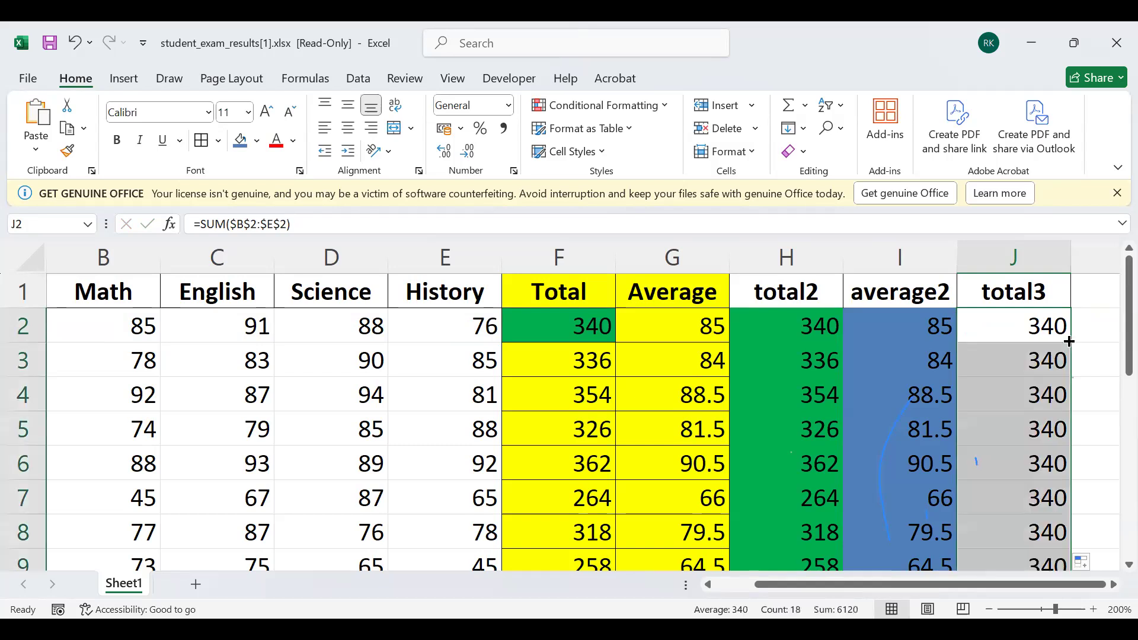
scroll(1039, 355, "down", 3)
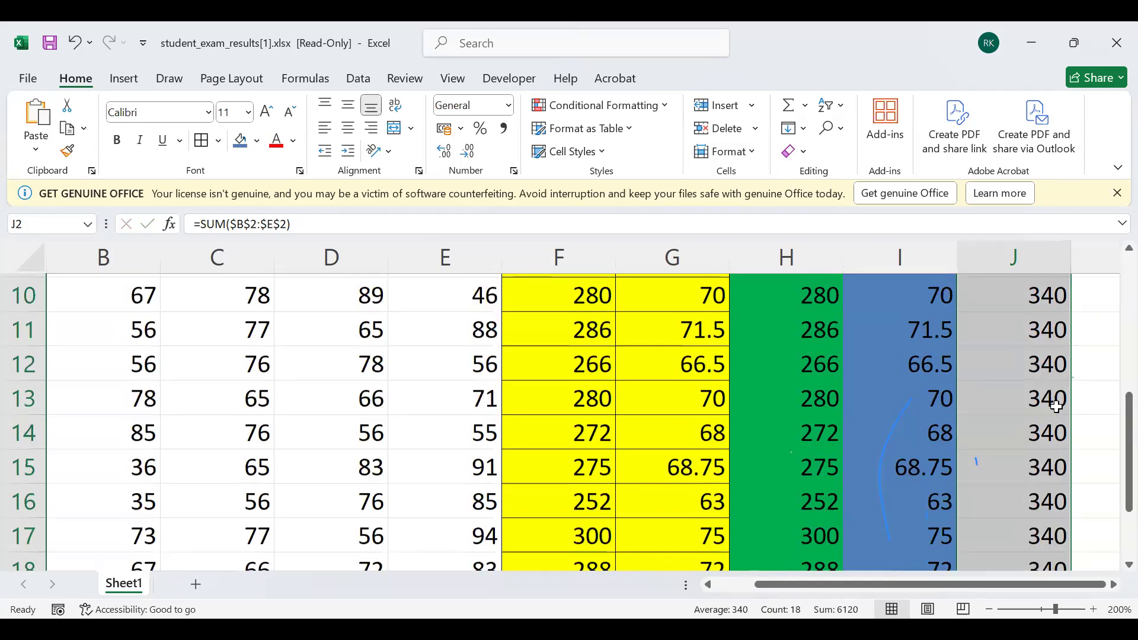
scroll(1057, 399, "down", 2)
left_click_drag(1071, 411, 1052, 515)
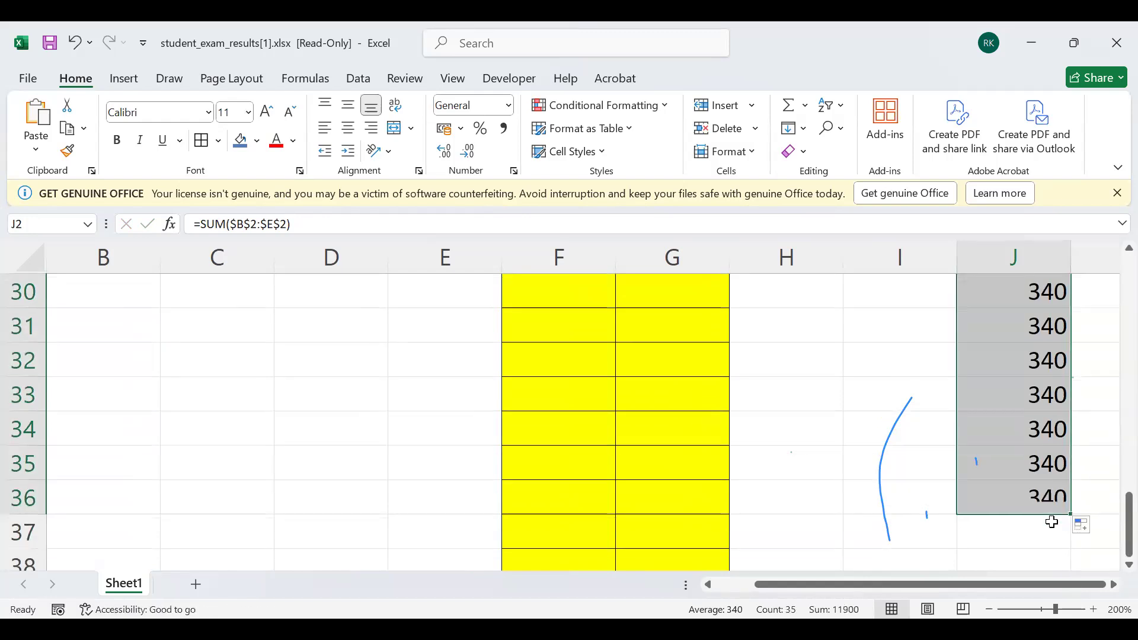
scroll(985, 360, "up", 5)
left_click(985, 360)
scroll(985, 360, "up", 5)
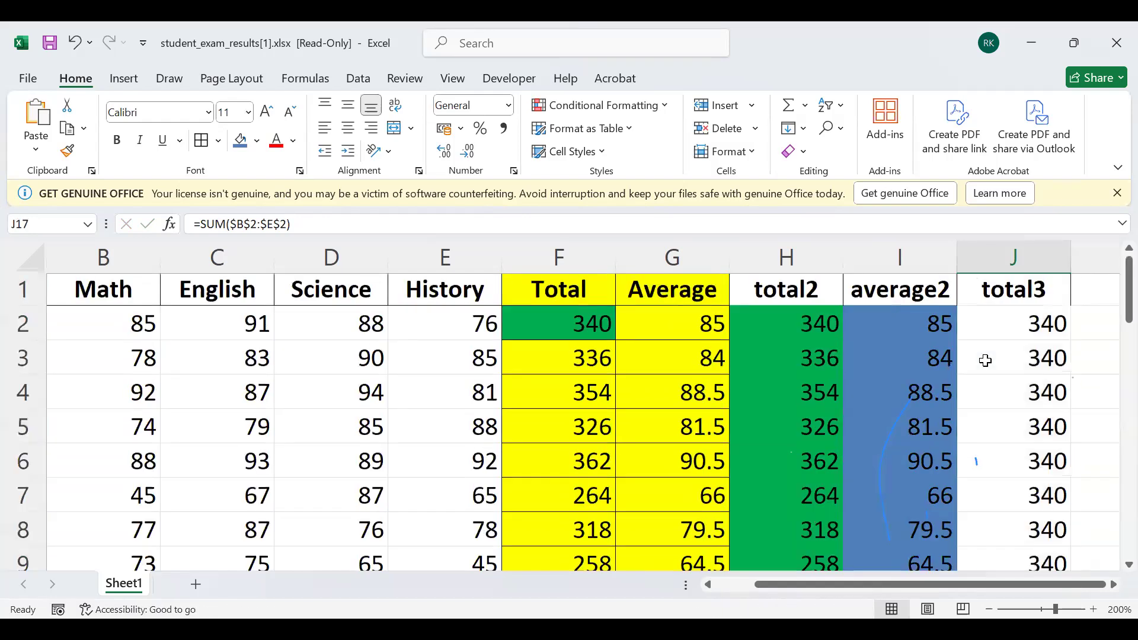
Undo the copying of the SUM formula down the total3 column, keeping only the formula in J2
left_click(1023, 324)
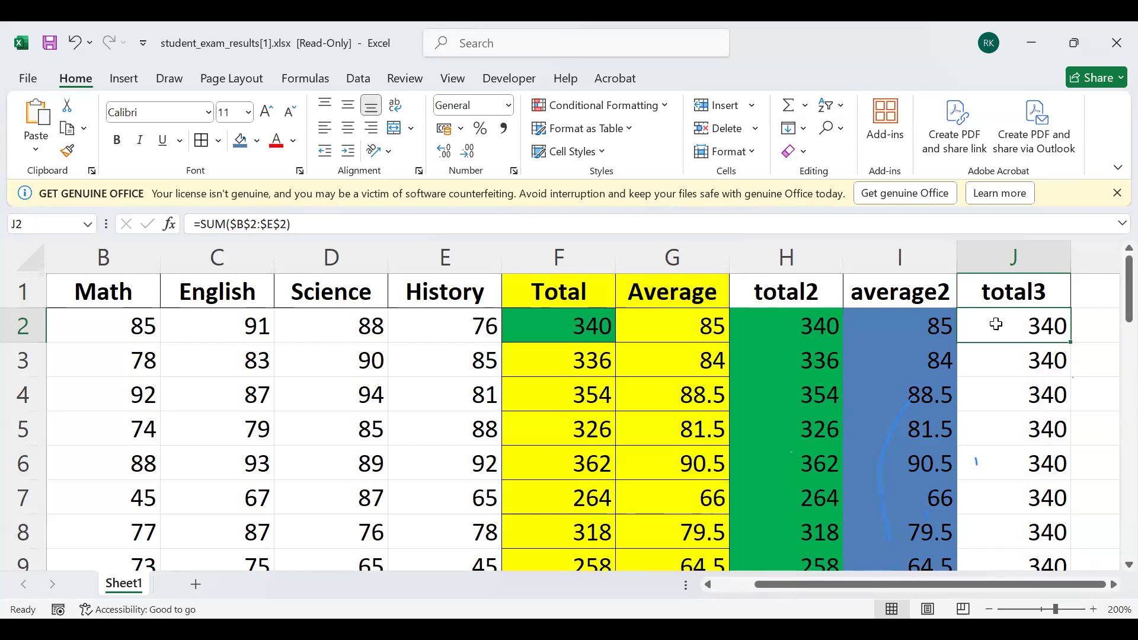
key("alt+Tab")
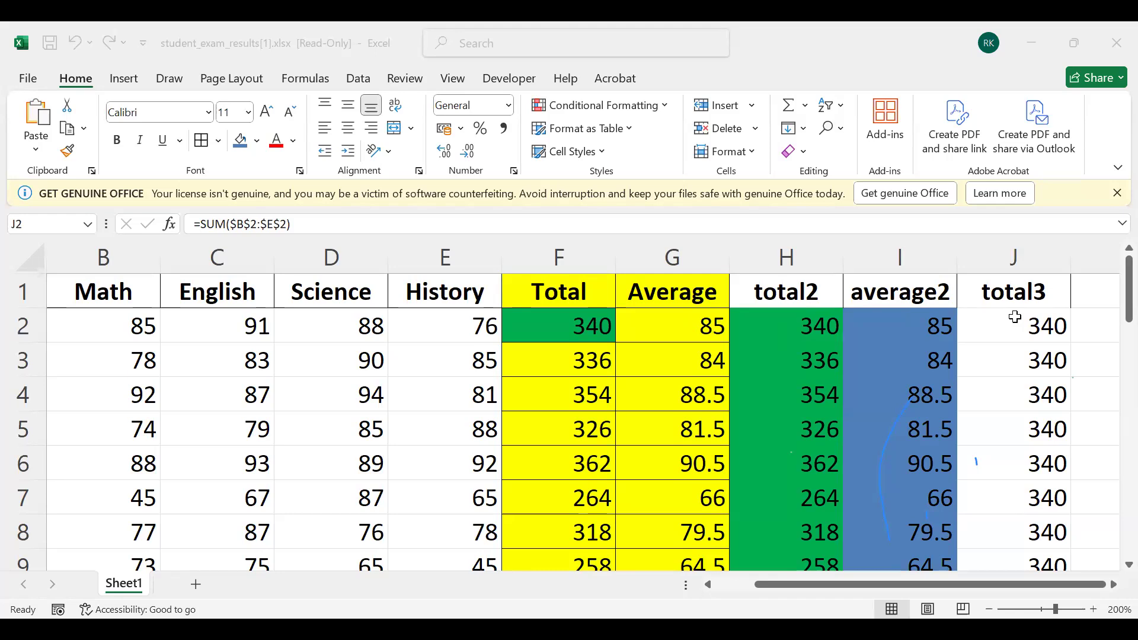
left_click(1014, 317)
key("ctrl+z")
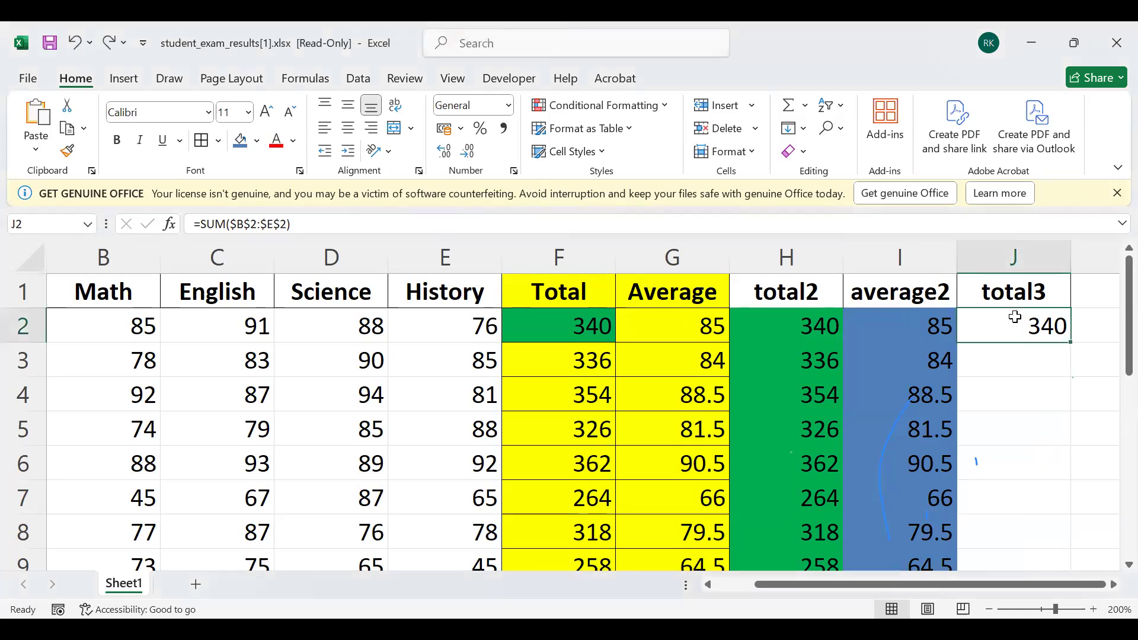
Re-enter the first student's total3 formula in J2 as =SUM($B$2:$E$2) with absolute references
type("=")
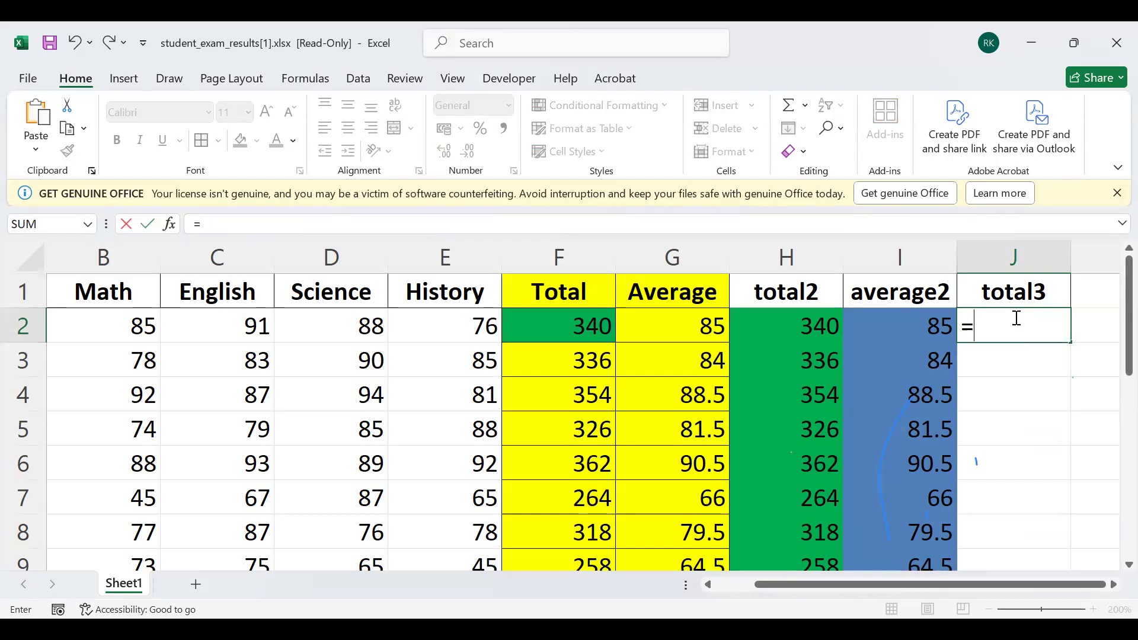
type("sum")
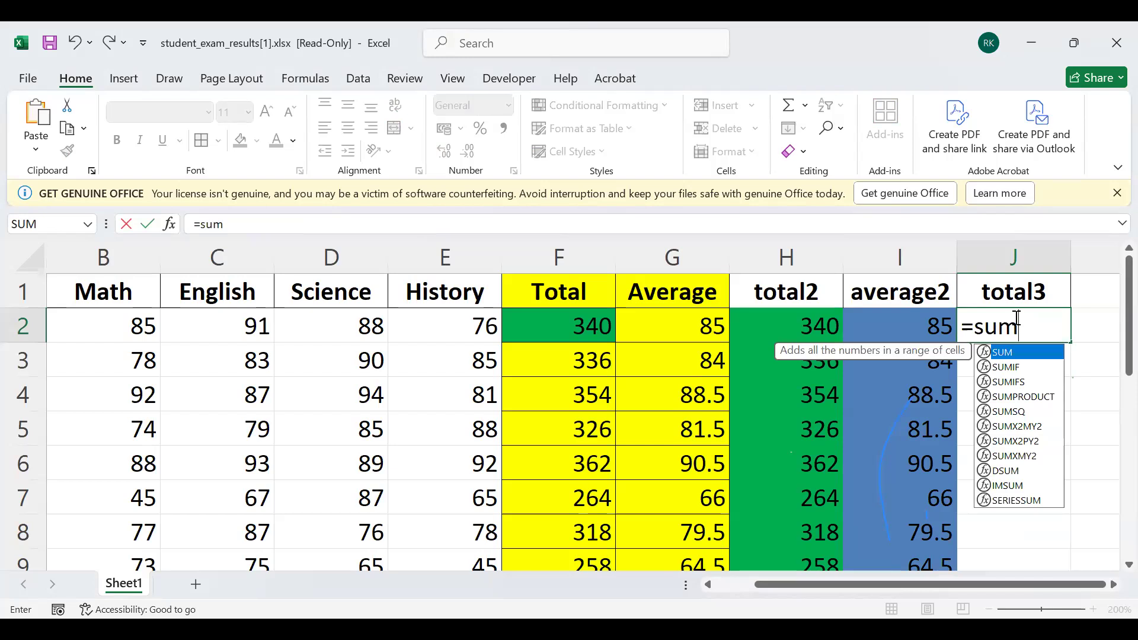
type("(")
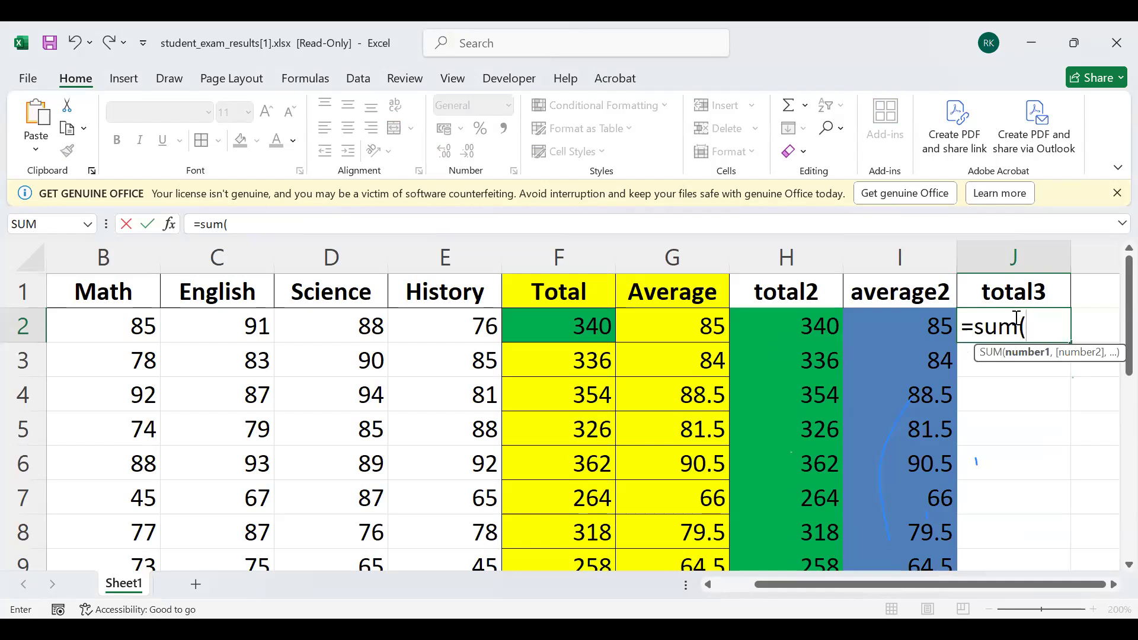
type("$")
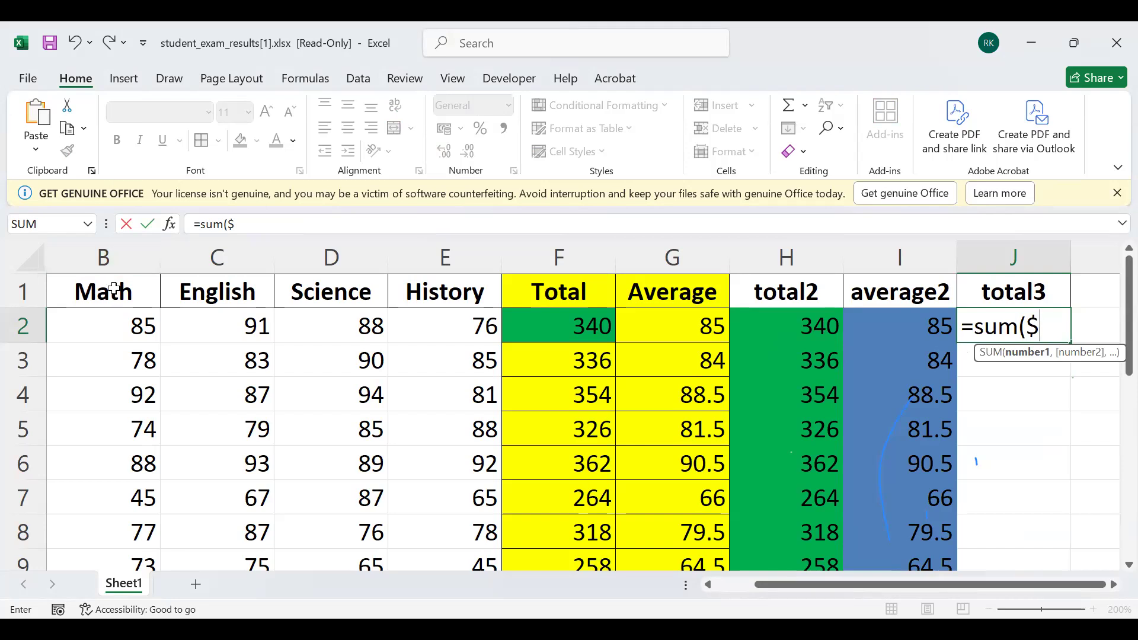
type("B$")
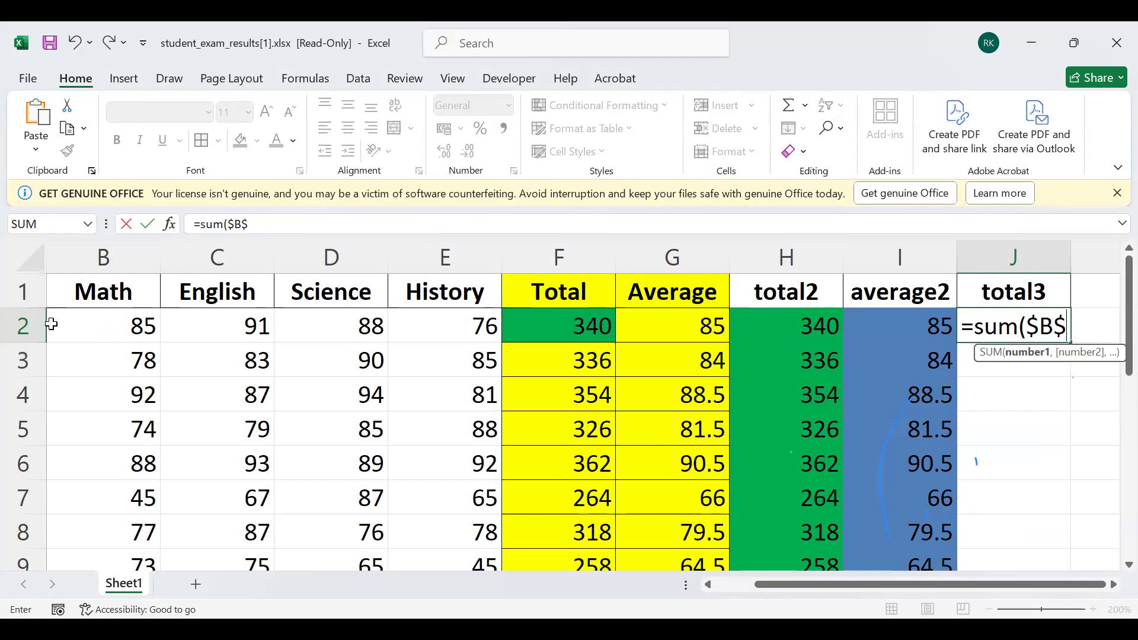
type("2")
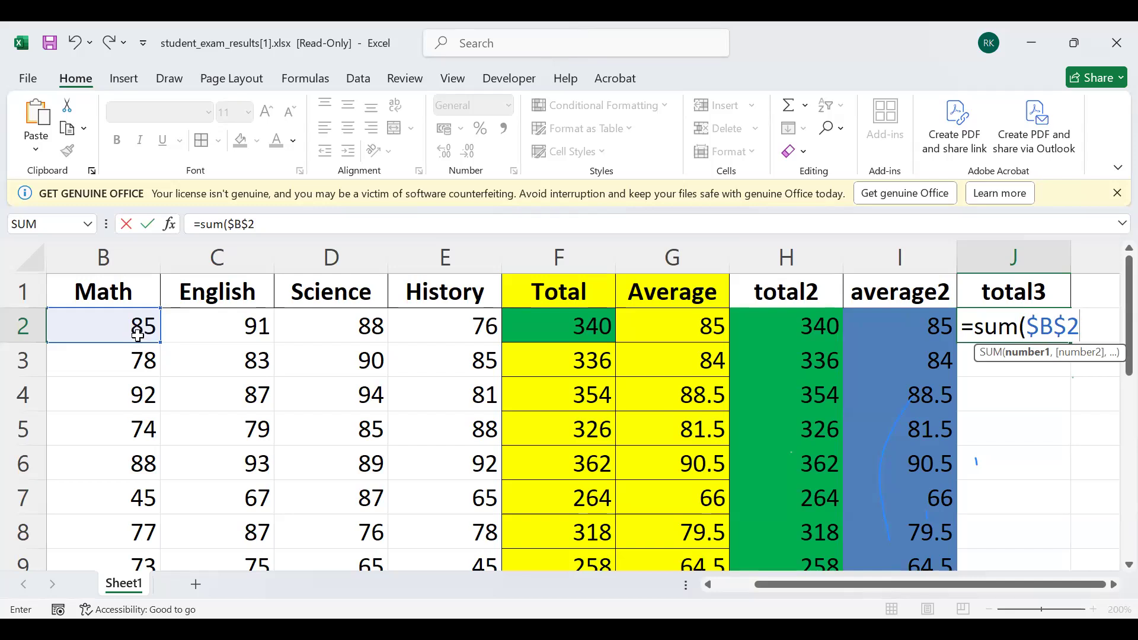
type(":")
type("$")
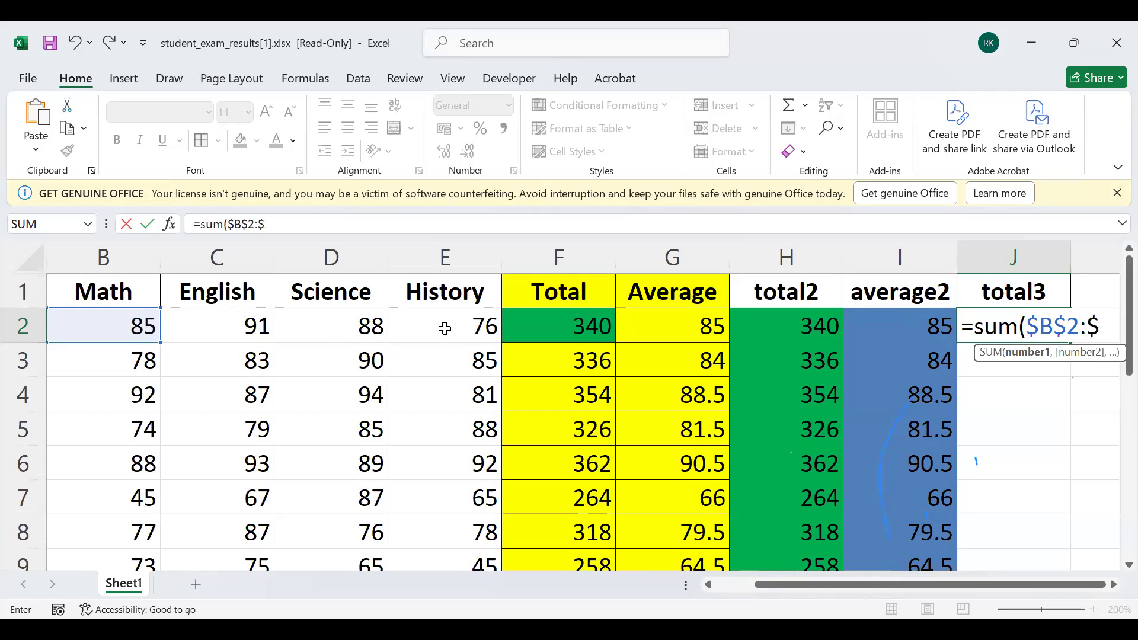
type("E$")
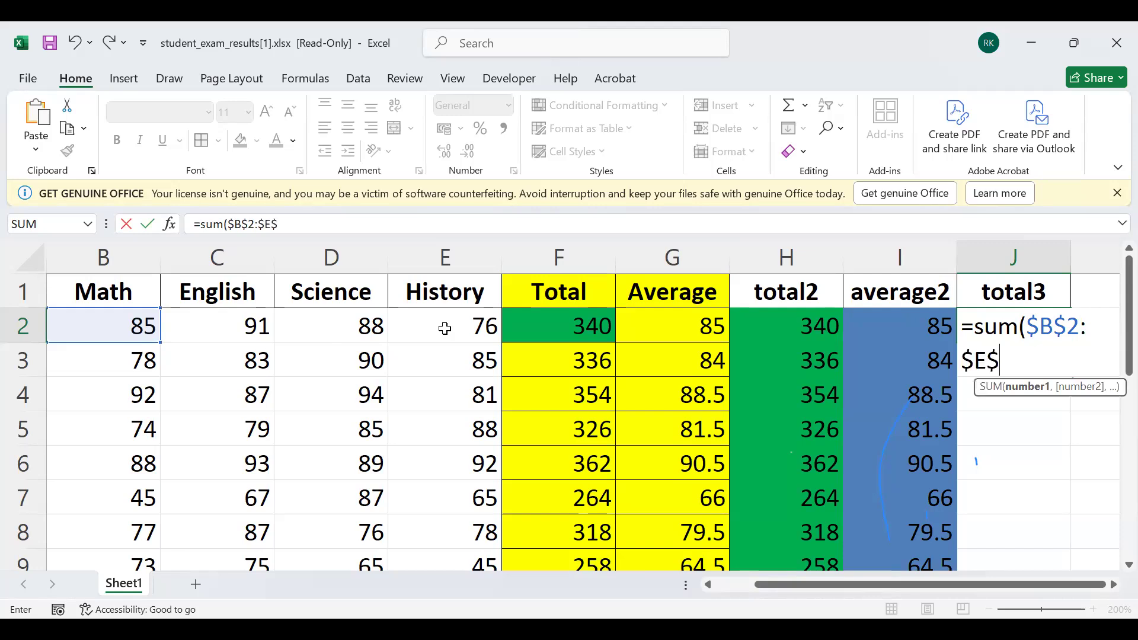
type("2")
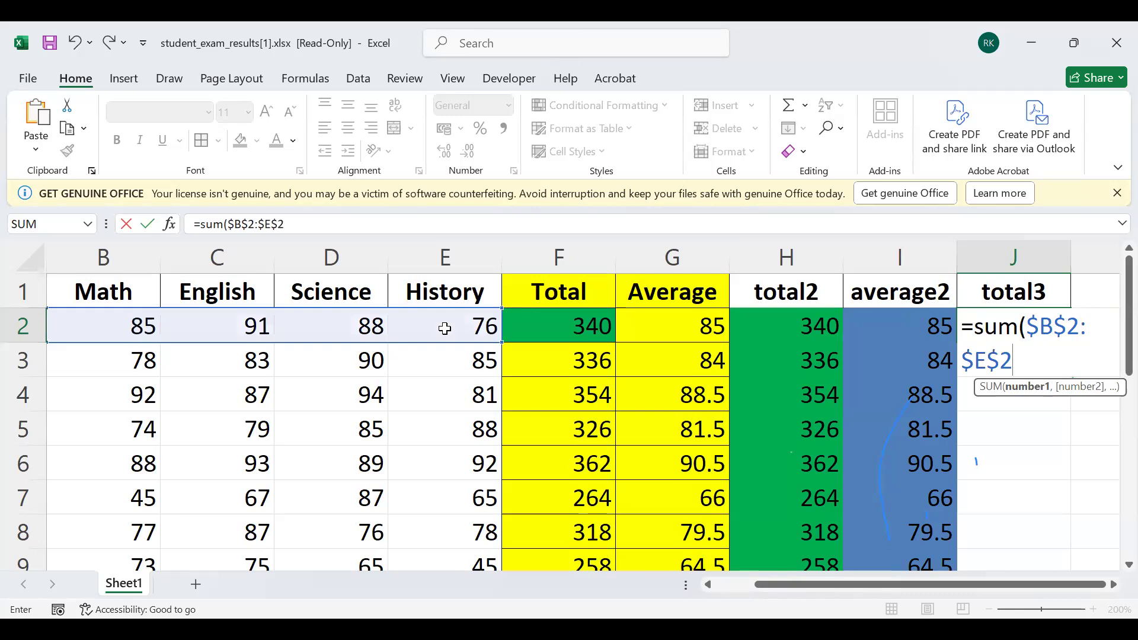
key("Return")
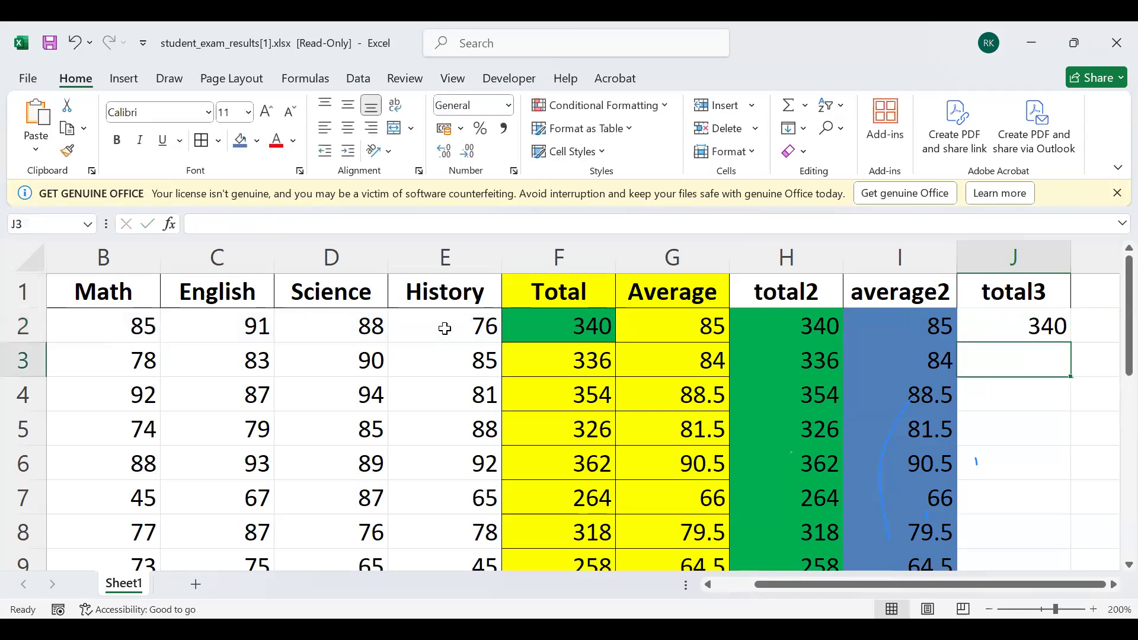
Copy the absolute-reference formula from J2 down the total3 column and check the copied formula in J3
left_click(1010, 332)
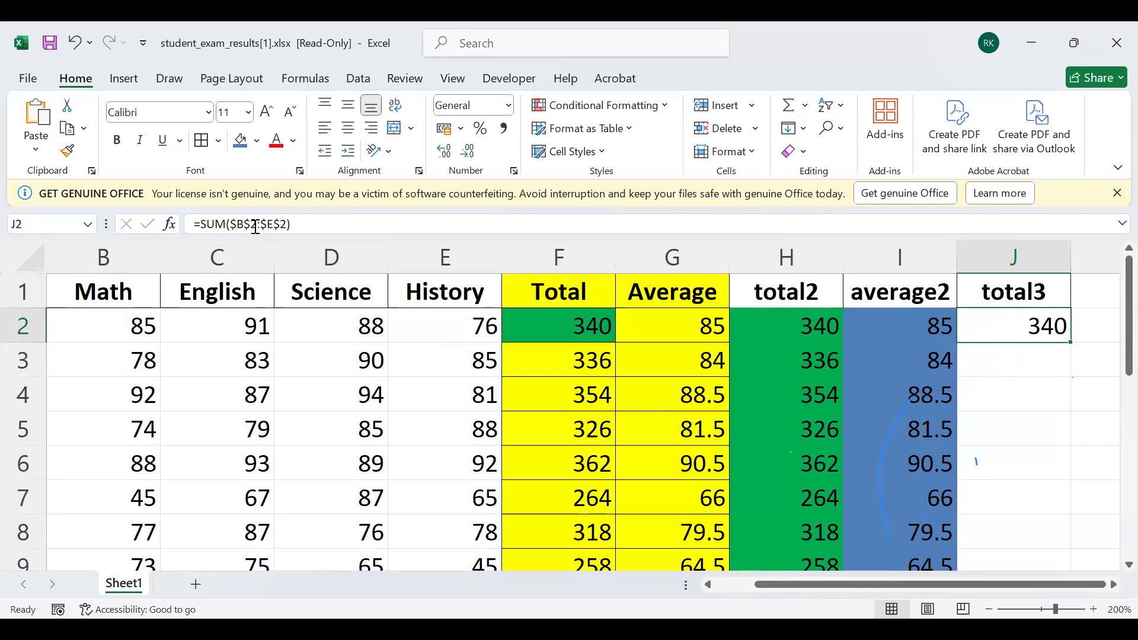
double_click(1067, 344)
left_click(1041, 368)
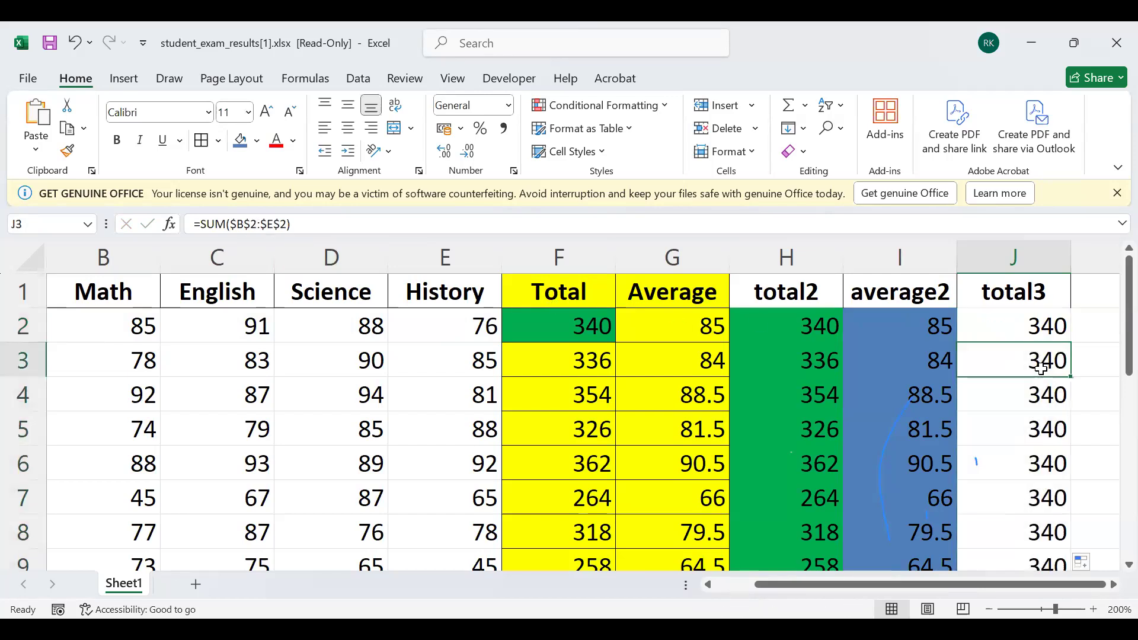
Check the copied formulas in the total3 cells J4 through J8
left_click(1040, 394)
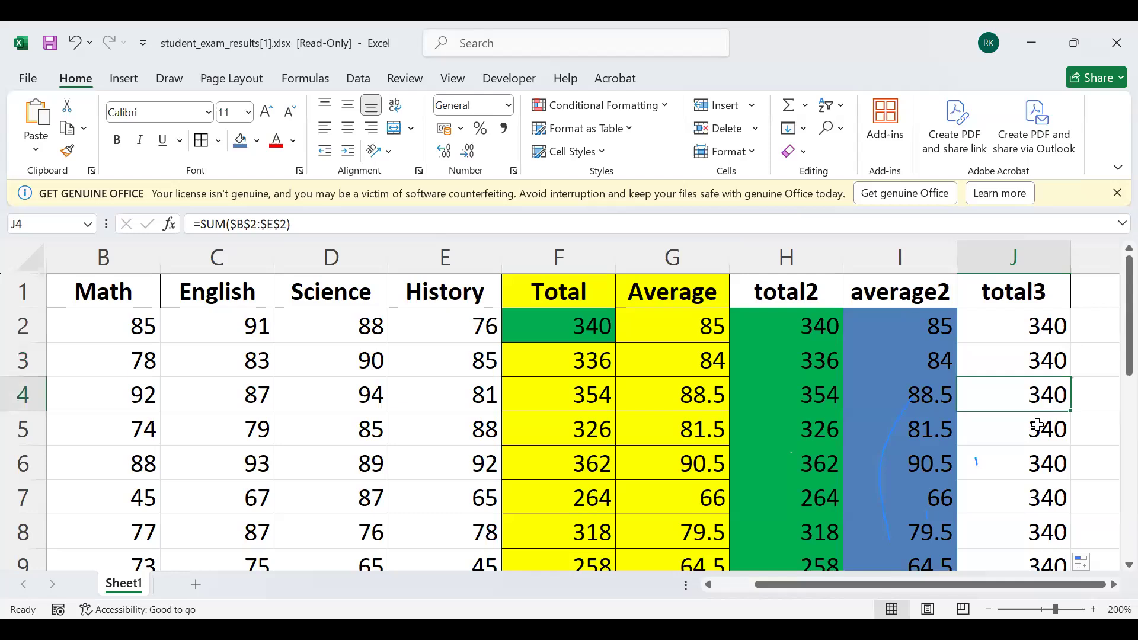
left_click(1037, 425)
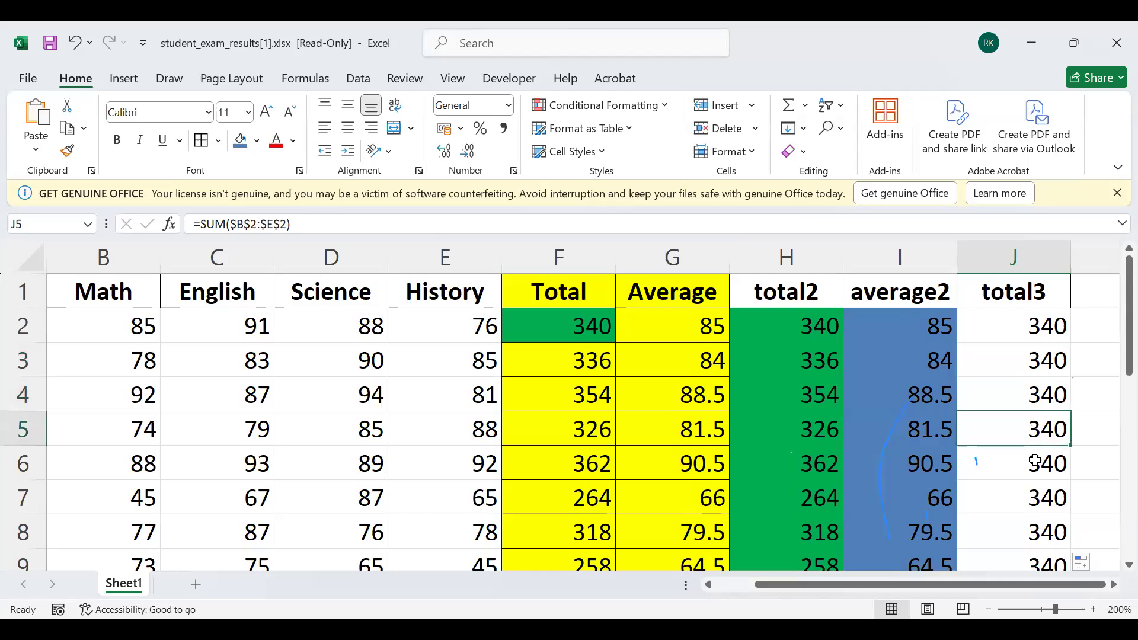
left_click(1035, 460)
left_click(1032, 499)
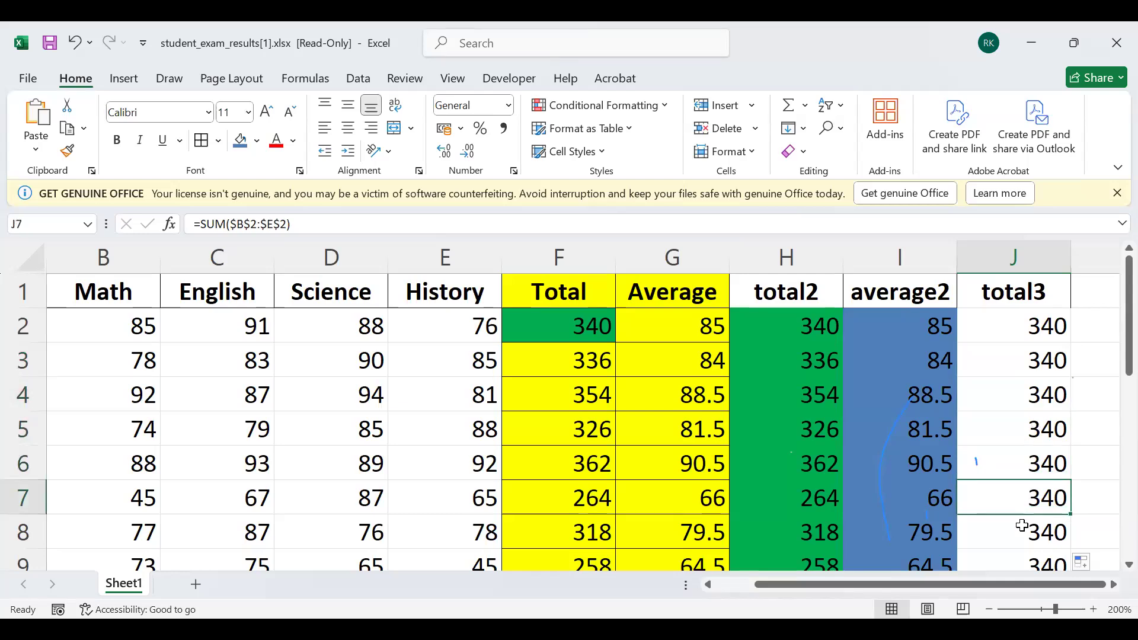
left_click(1022, 526)
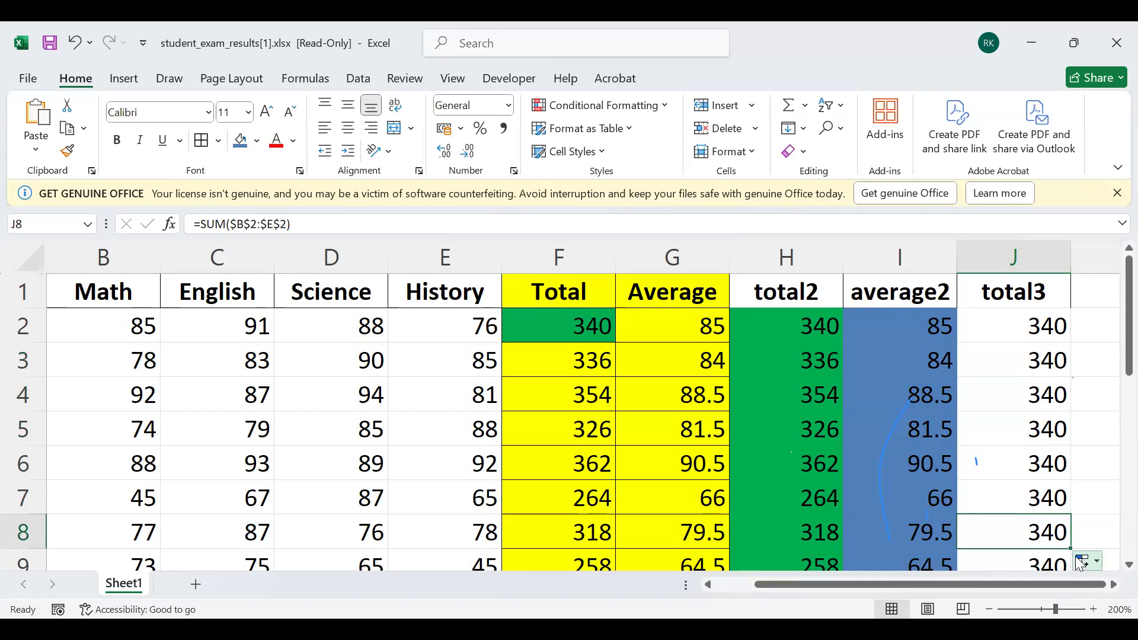
Add a new column header total4 in K1, next to total3
scroll(1040, 351, "right", 2)
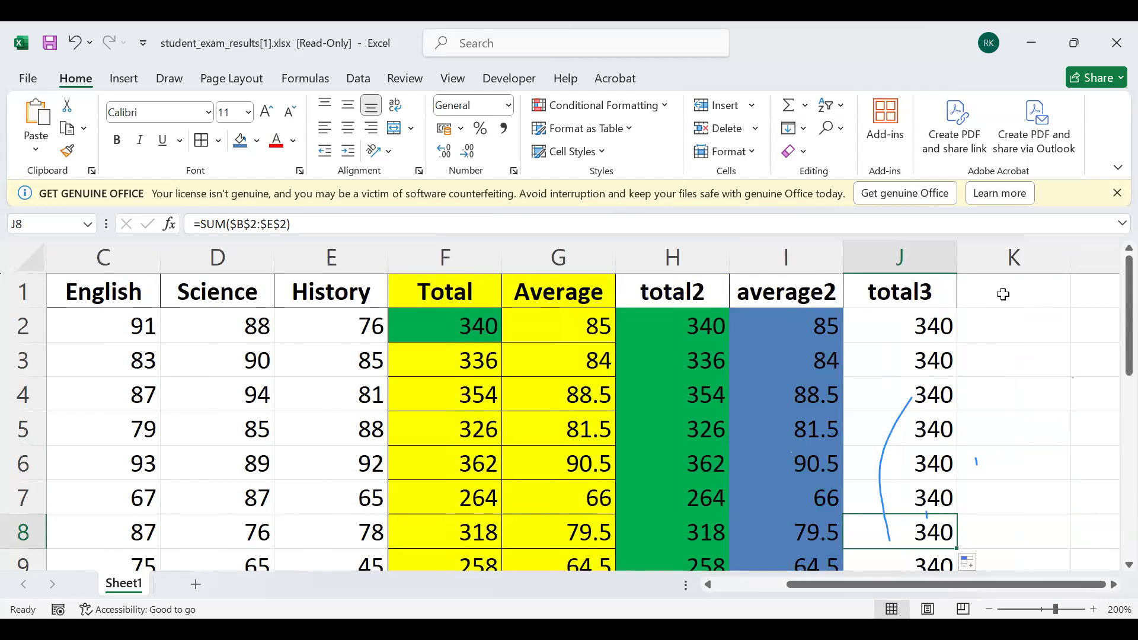
left_click(1003, 294)
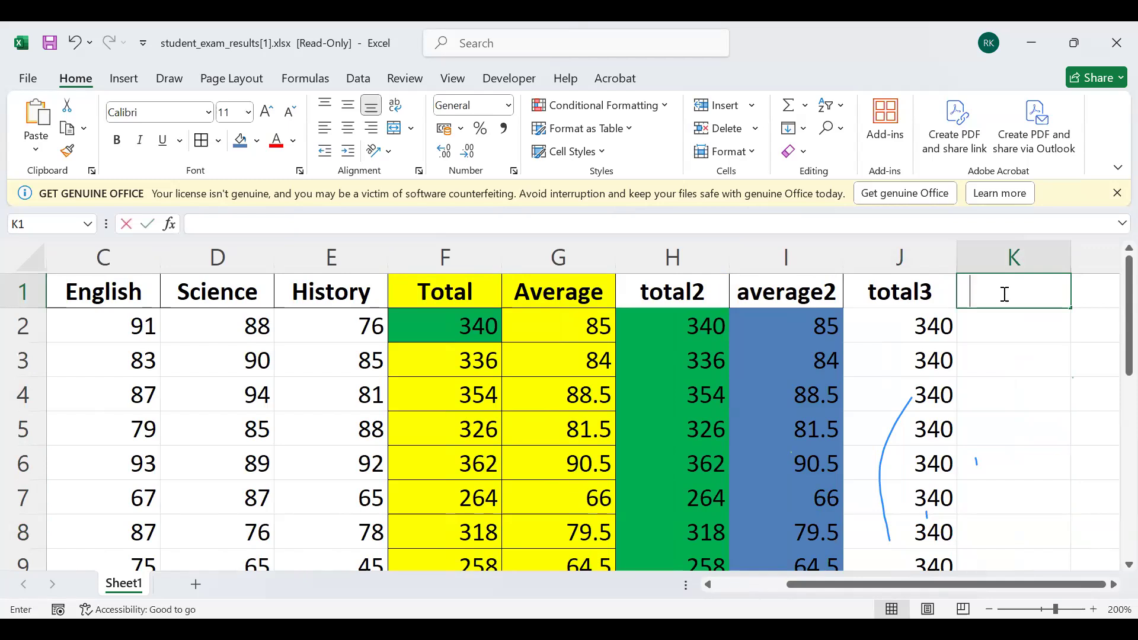
type("tota")
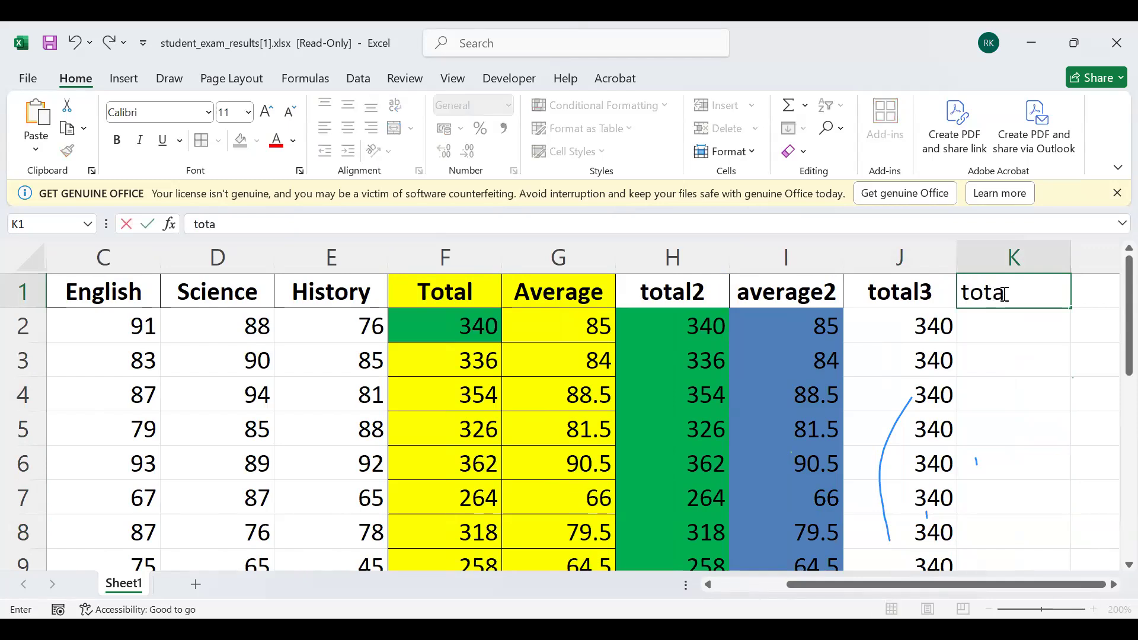
type("l4")
left_click(1008, 325)
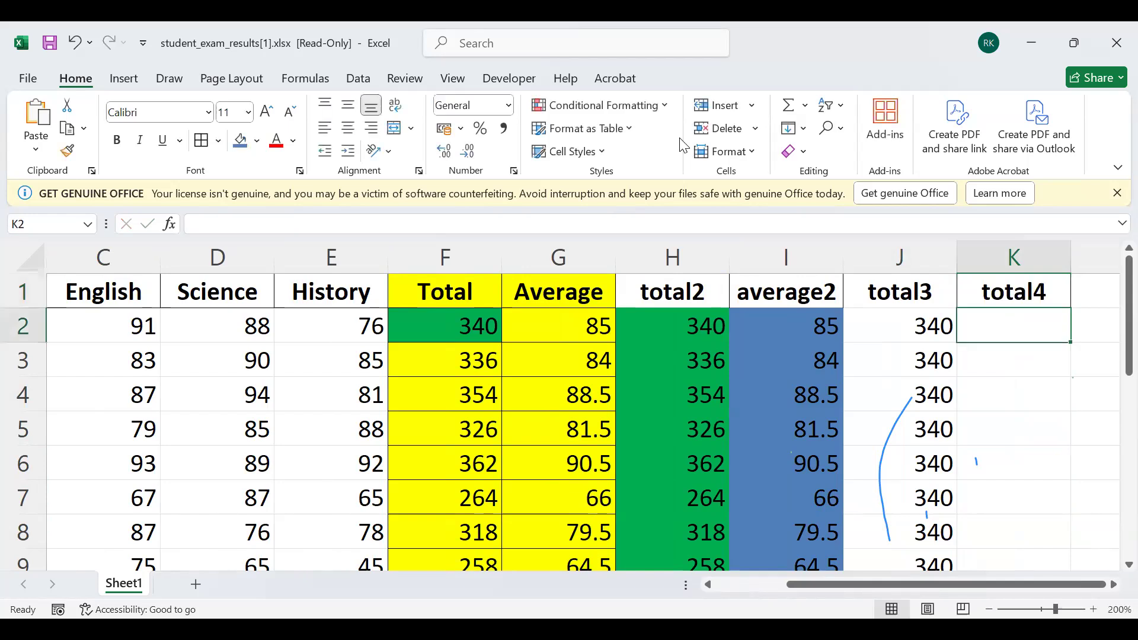
Enter the mixed-reference formula =SUM($B$2:E2) in K2, fixing only the start of the range
left_click(680, 139)
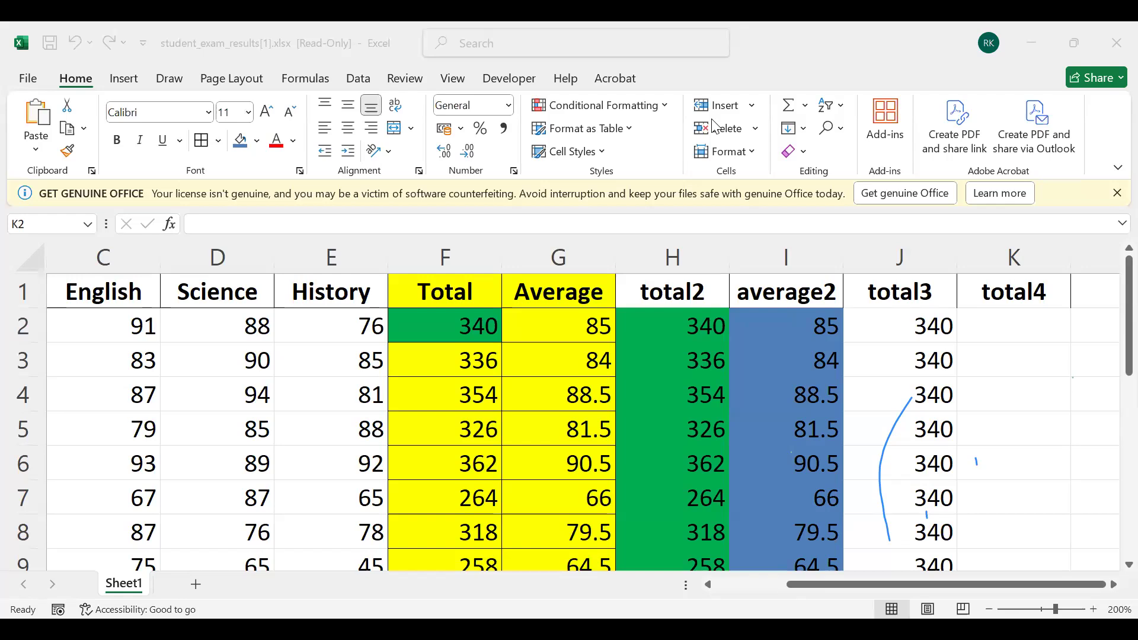
left_click(916, 326)
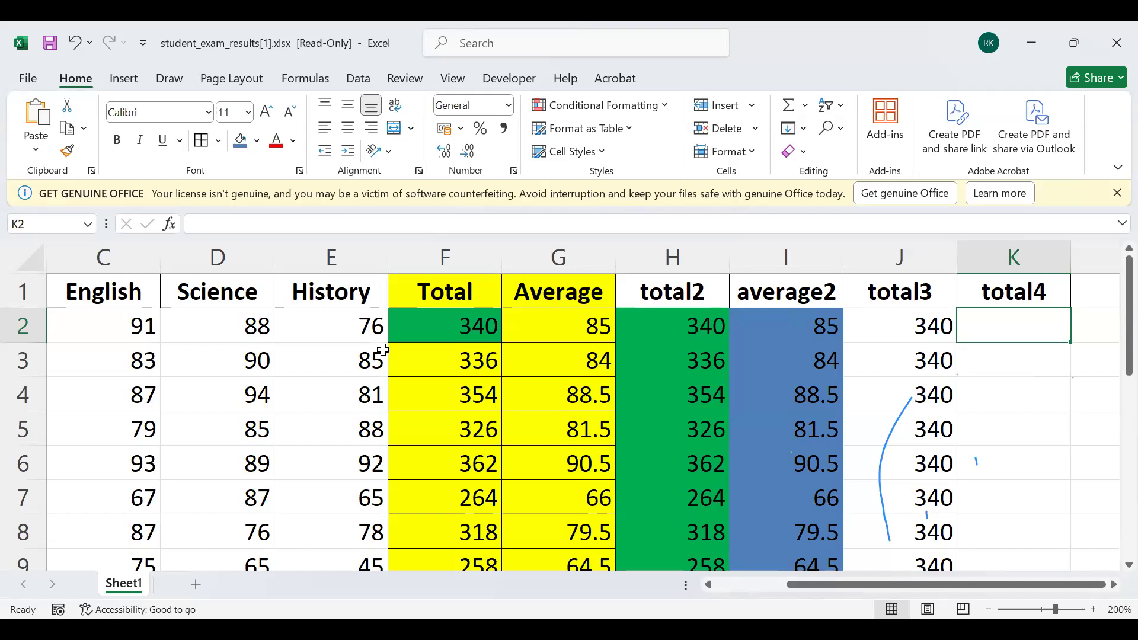
type("=")
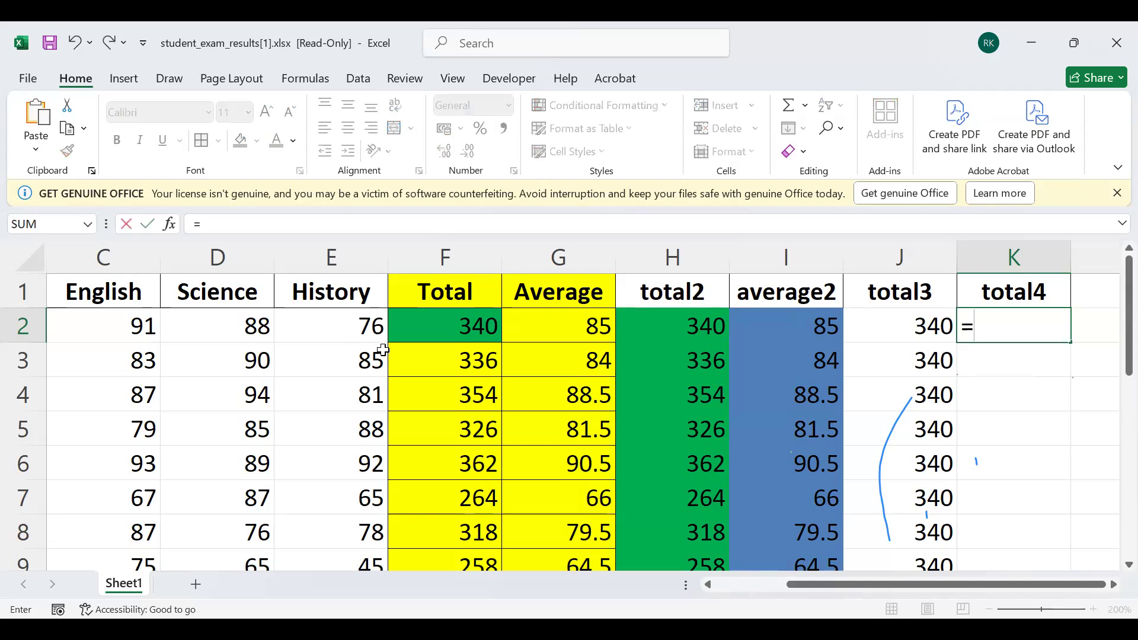
type("sum")
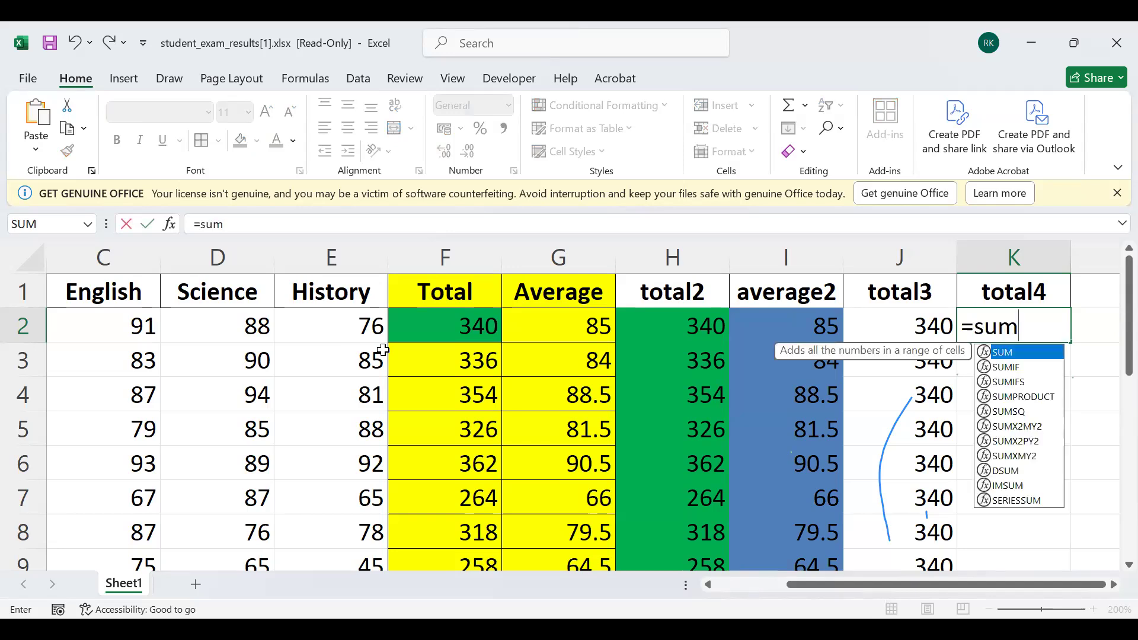
type("(")
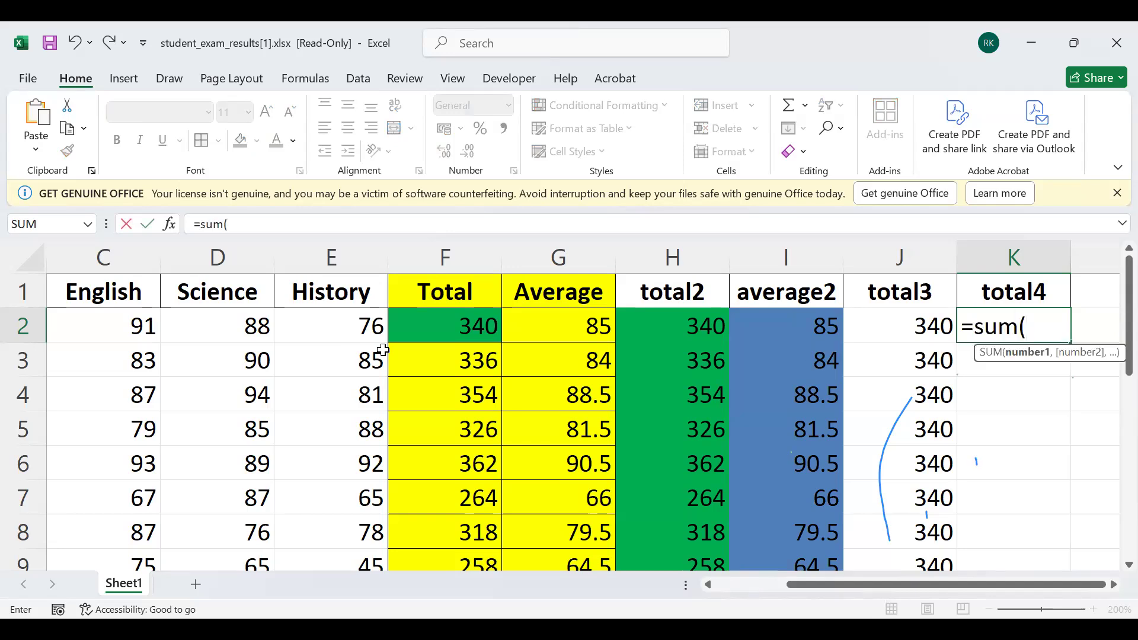
type("$b$2:")
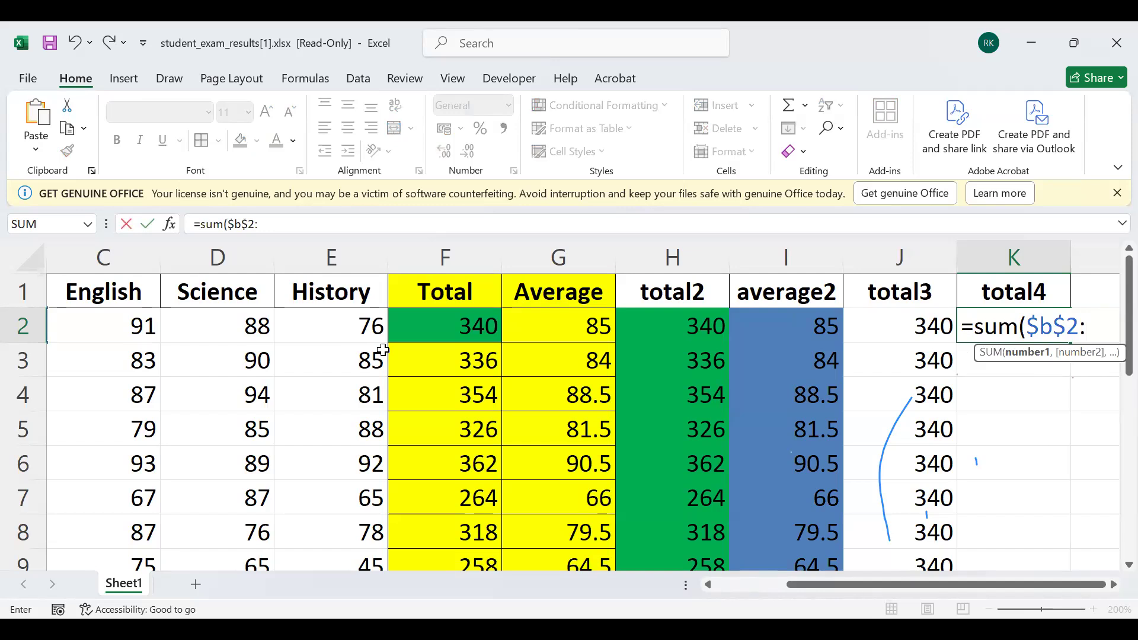
type("e2")
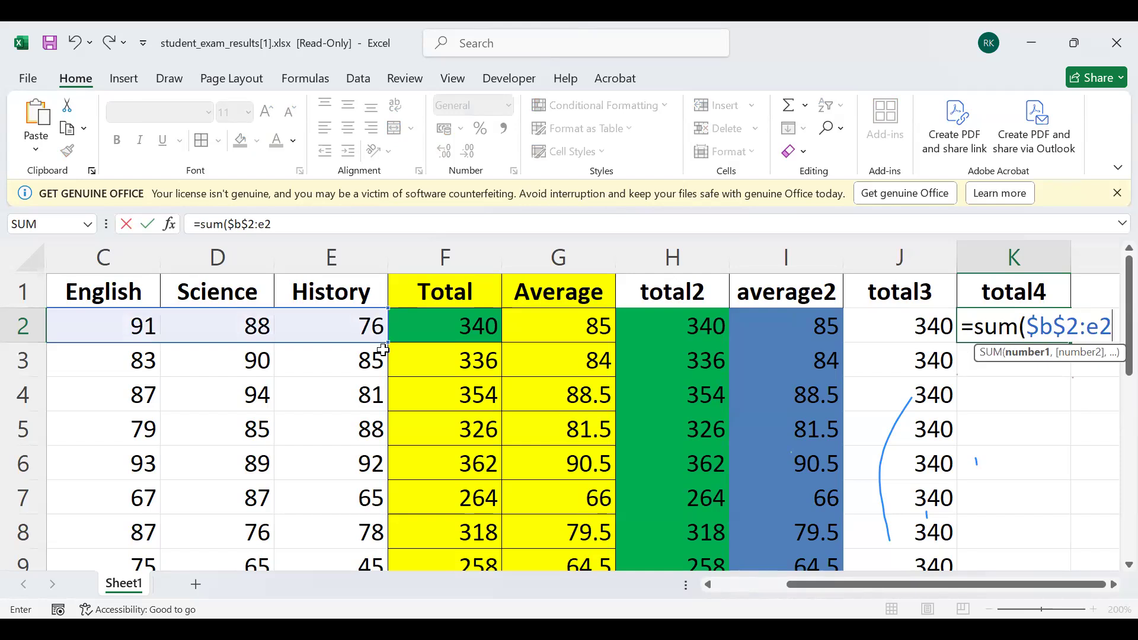
type(")")
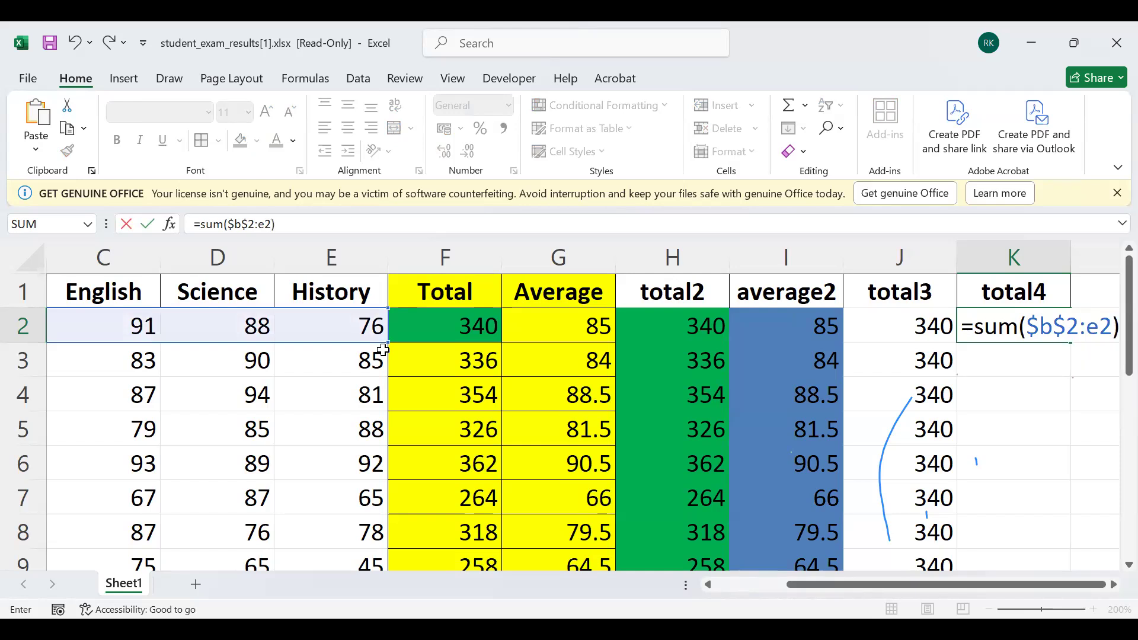
key("Return")
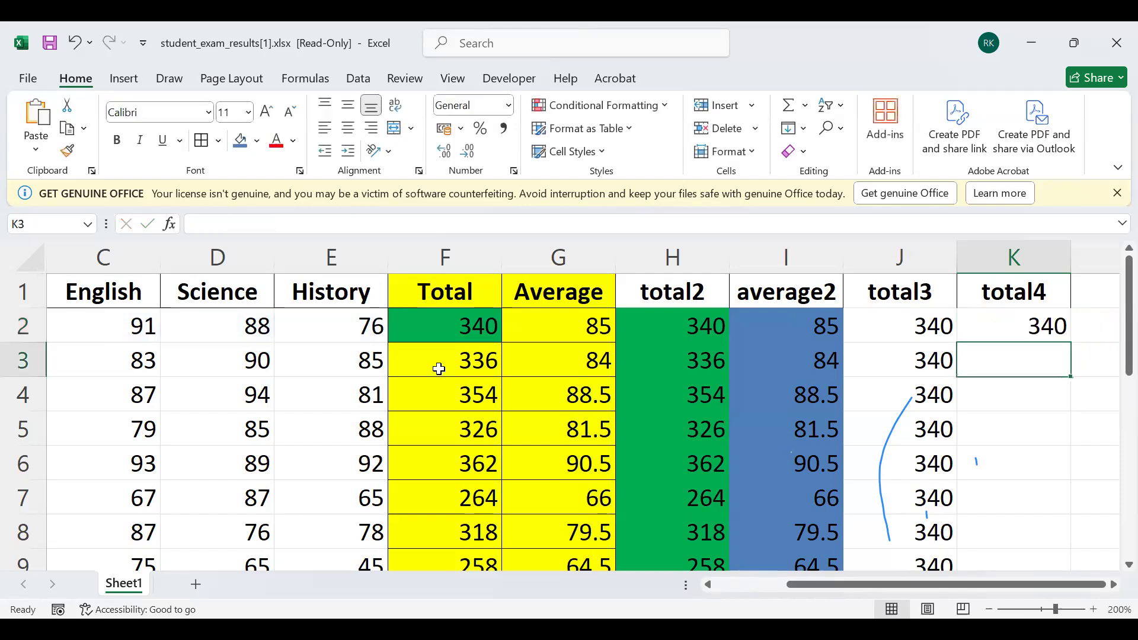
Copy the K2 formula down the total4 column to row 19 and inspect the copied formula in K3
left_click(1017, 320)
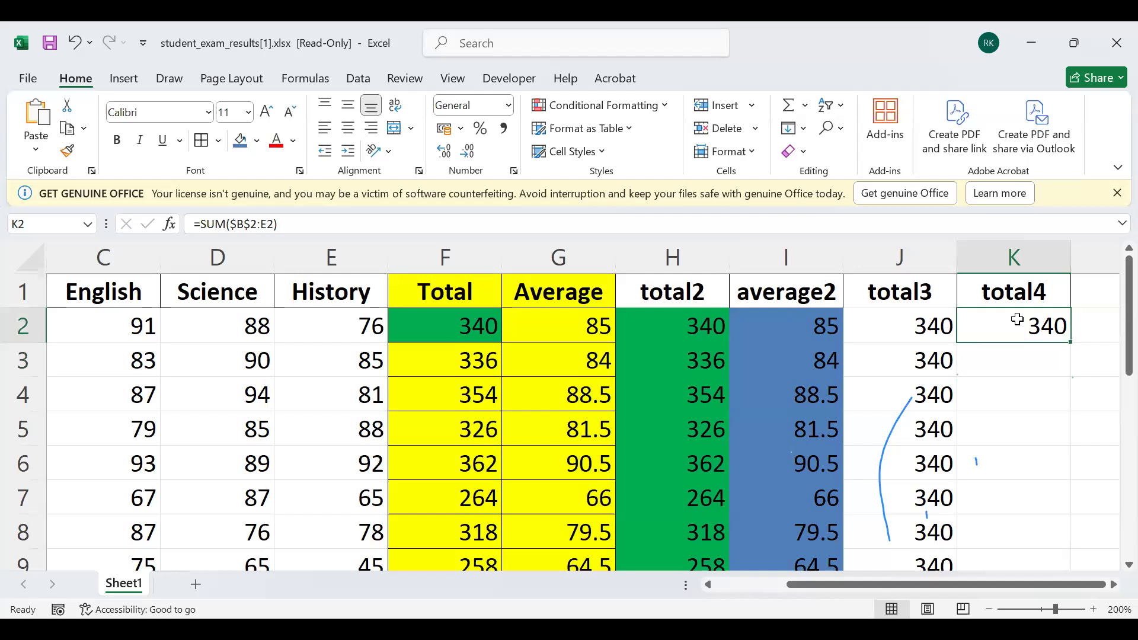
double_click(1072, 344)
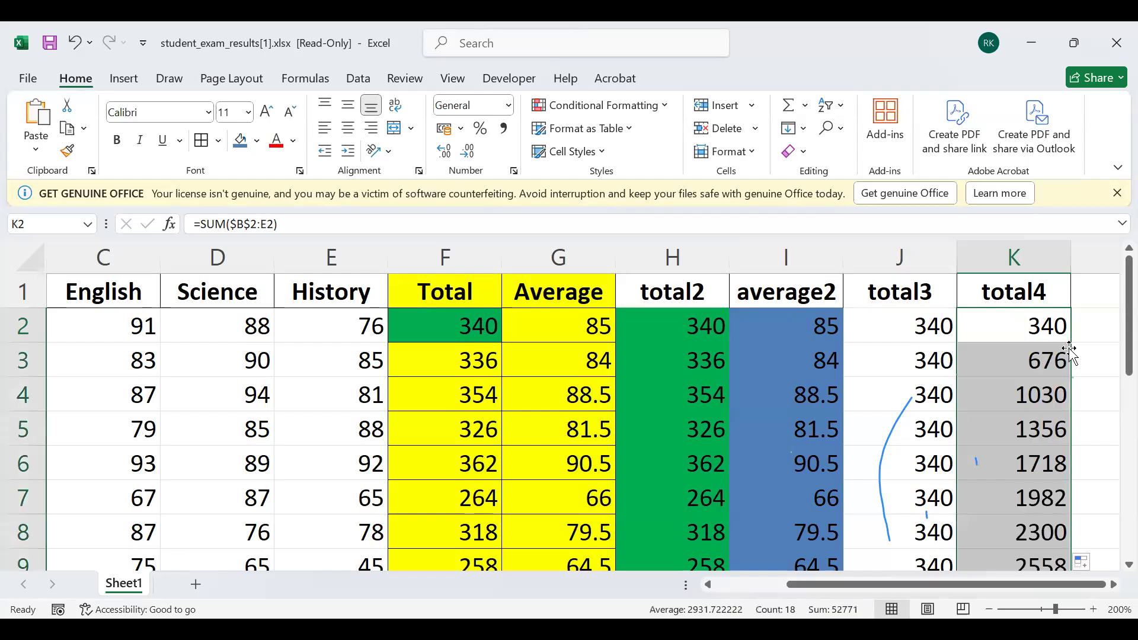
scroll(1059, 357, "down", 2)
scroll(1059, 357, "down", 3)
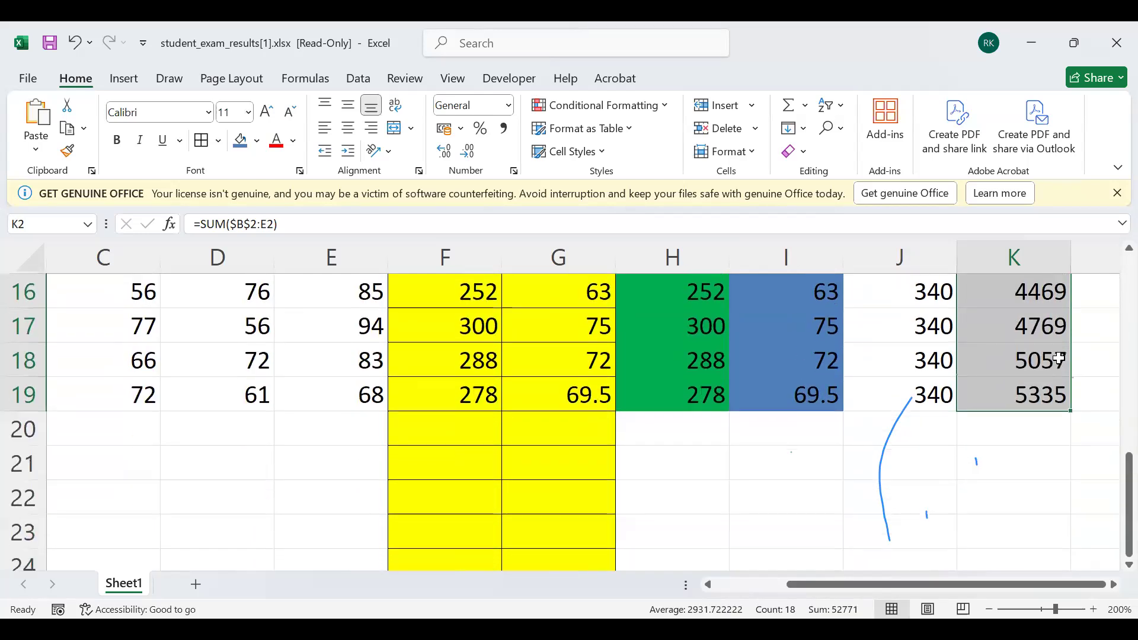
scroll(1059, 358, "up", 5)
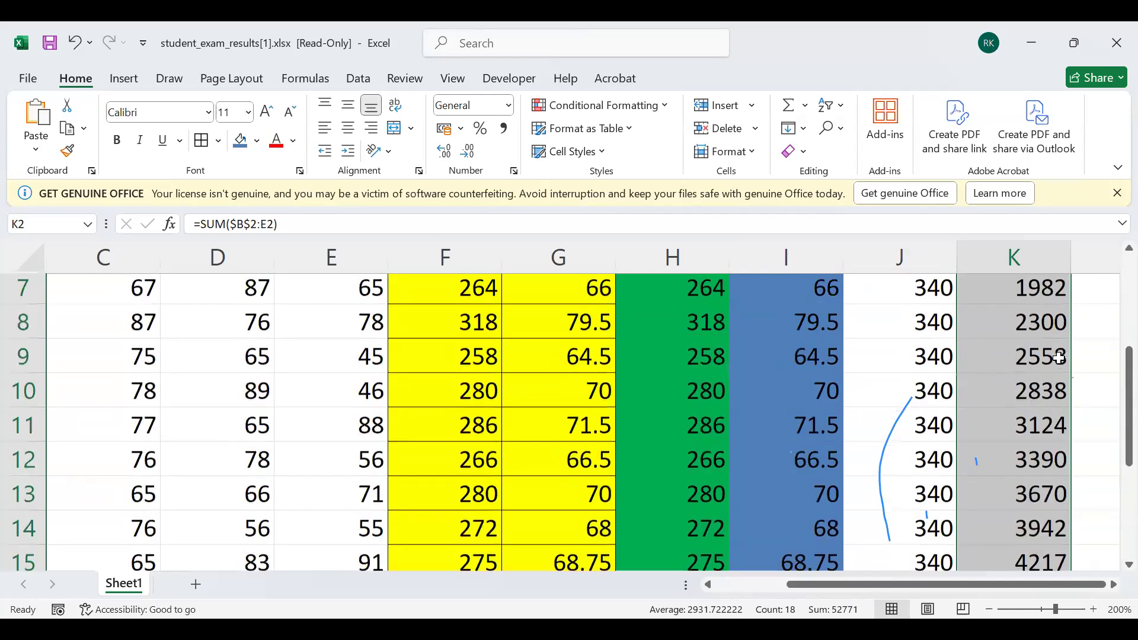
left_click(1058, 359)
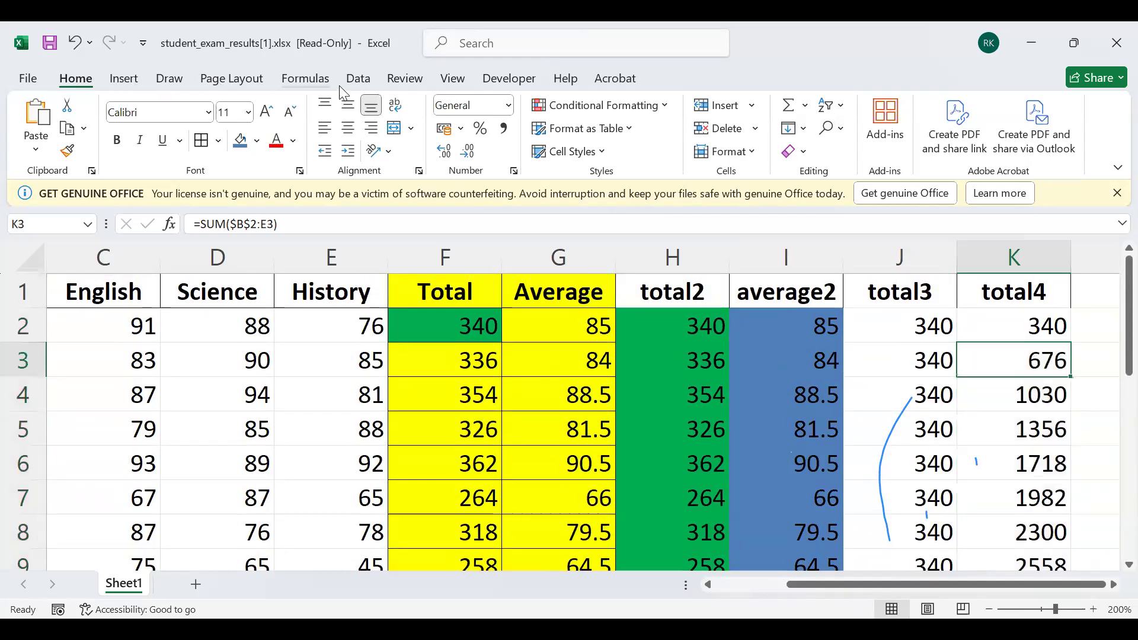
Trace the precedents of the total4 cells K3, K2 and K6, and remove all the tracer arrows
left_click(356, 79)
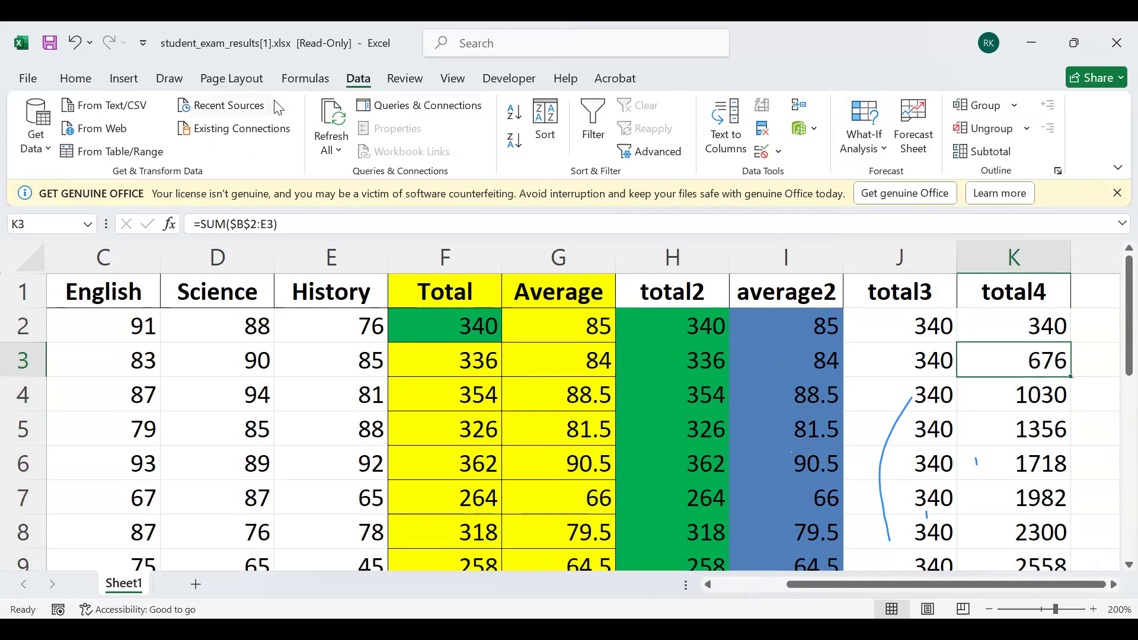
left_click(302, 83)
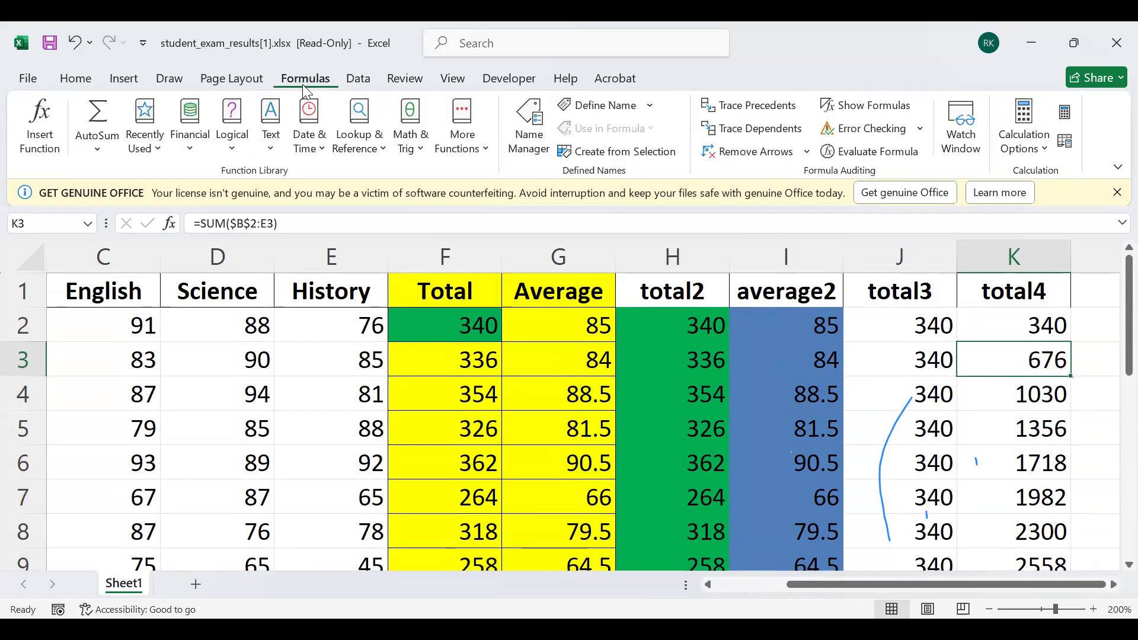
left_click(749, 113)
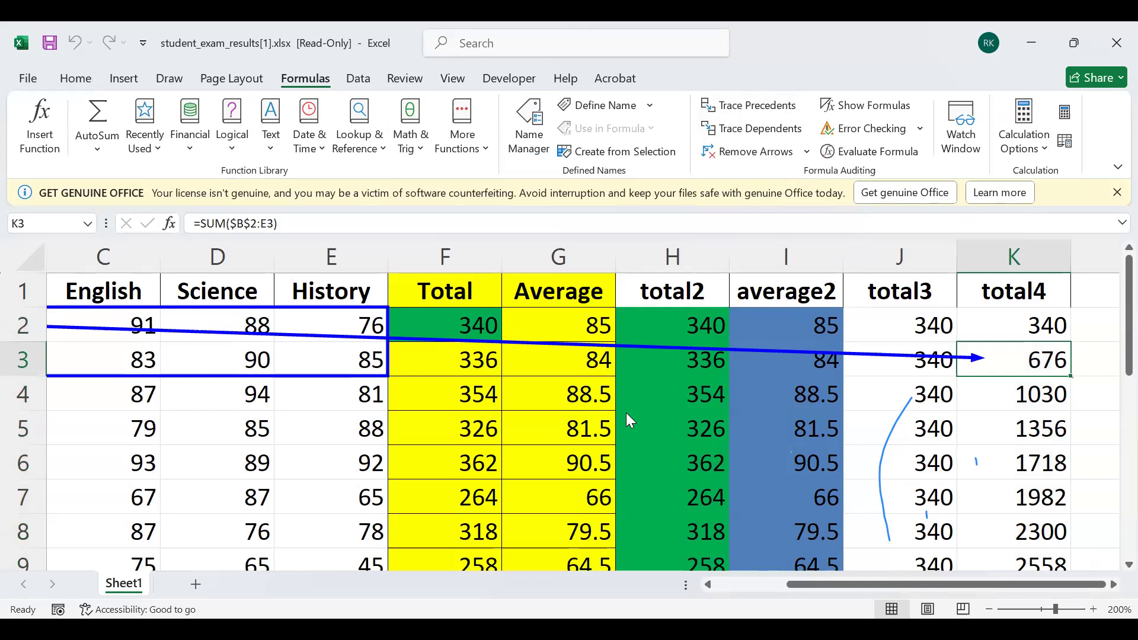
left_click(1037, 330)
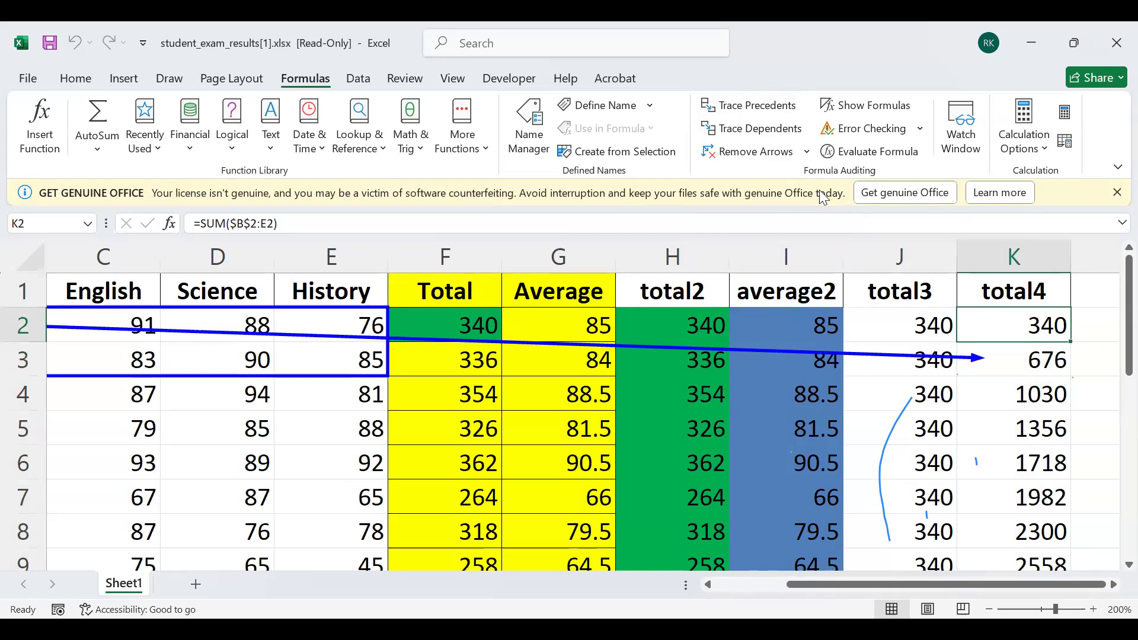
left_click(753, 113)
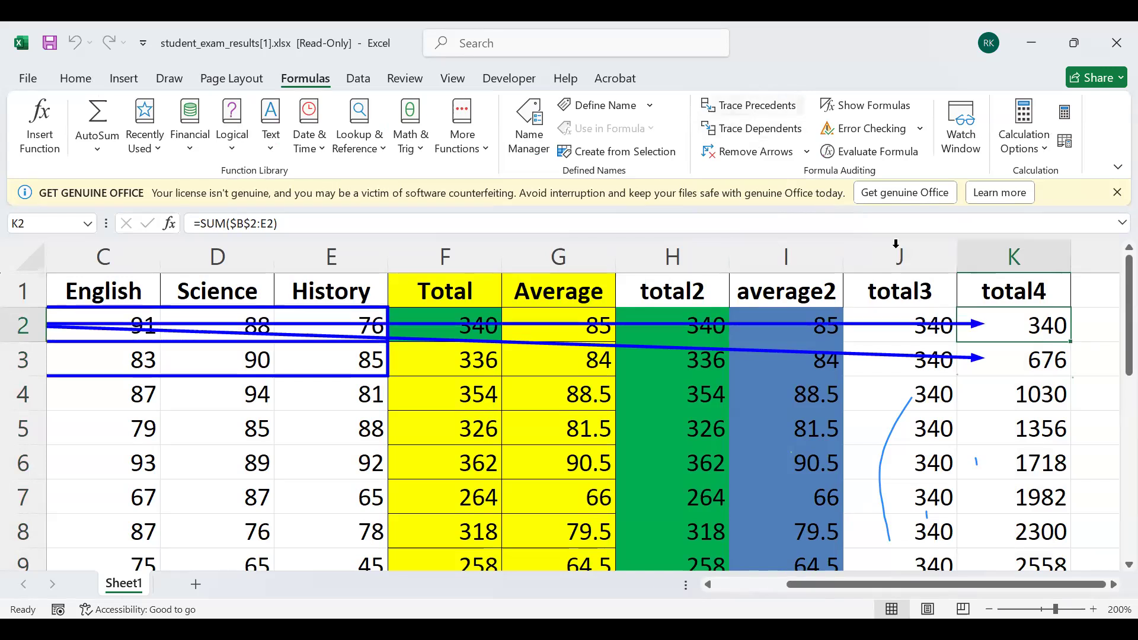
left_click(979, 470)
left_click(748, 105)
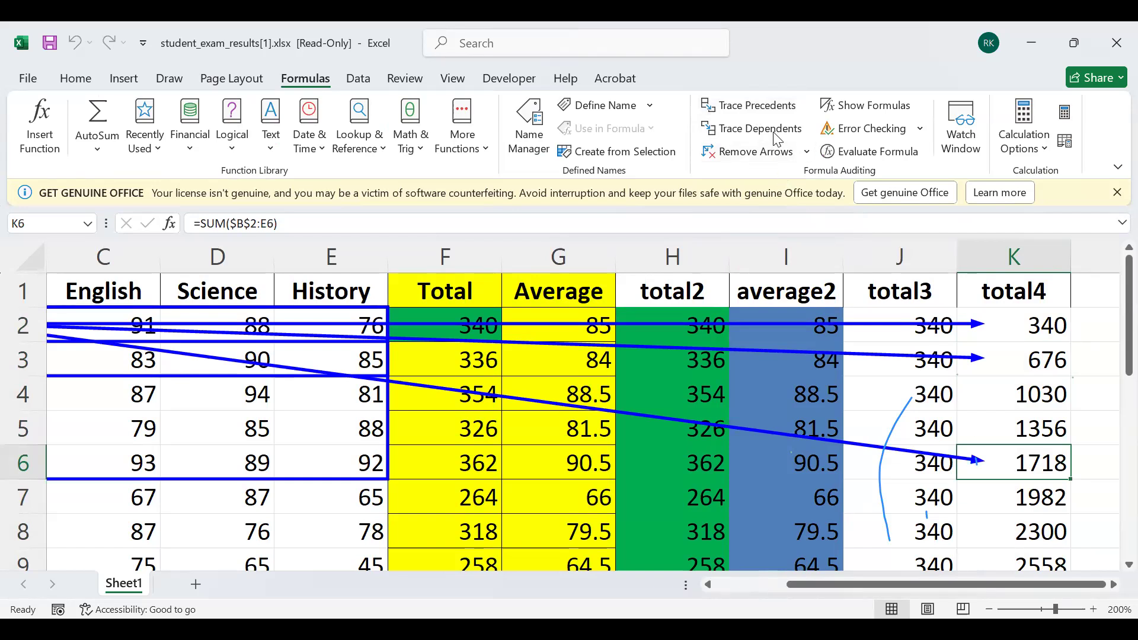
left_click(770, 153)
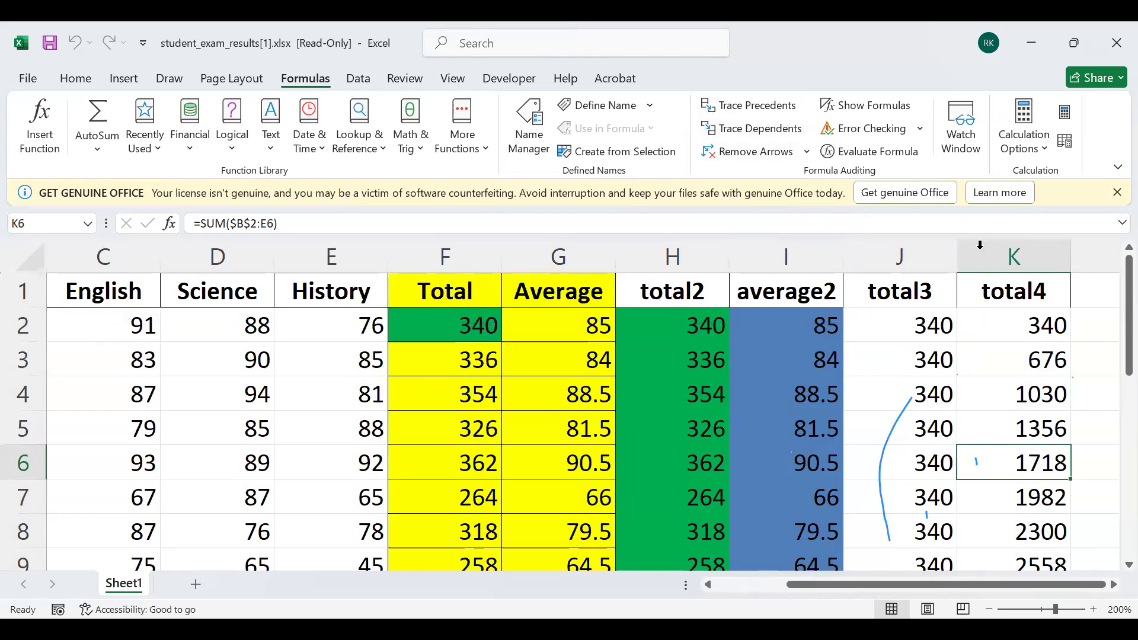
Trace the precedents of K2 again and examine the arrow from the Math to History scores to total4
left_click(998, 323)
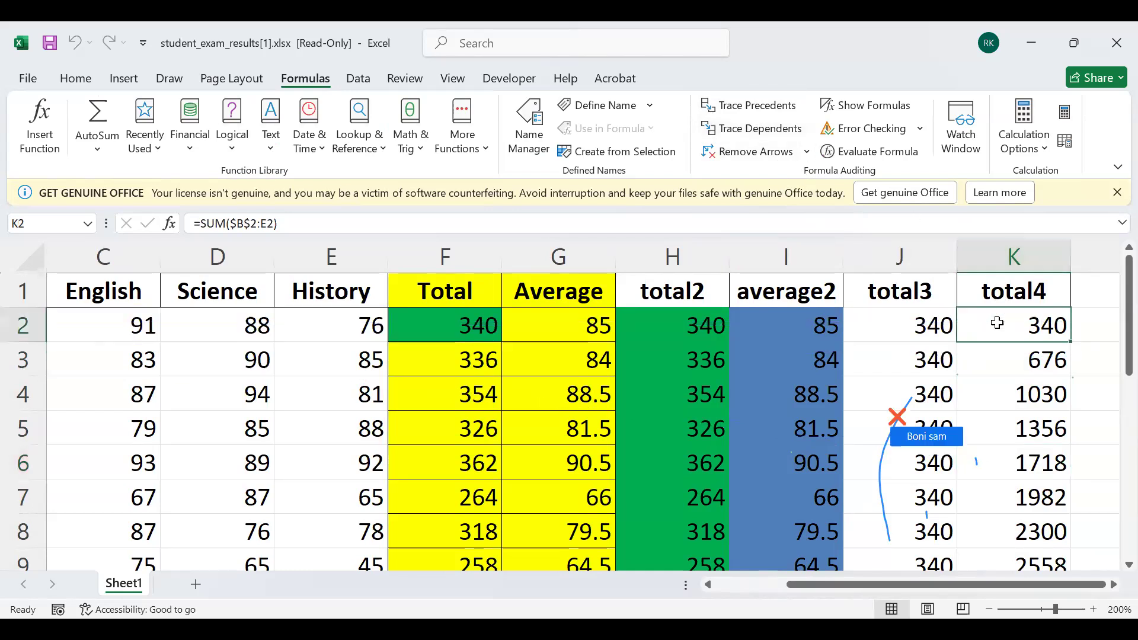
left_click(776, 113)
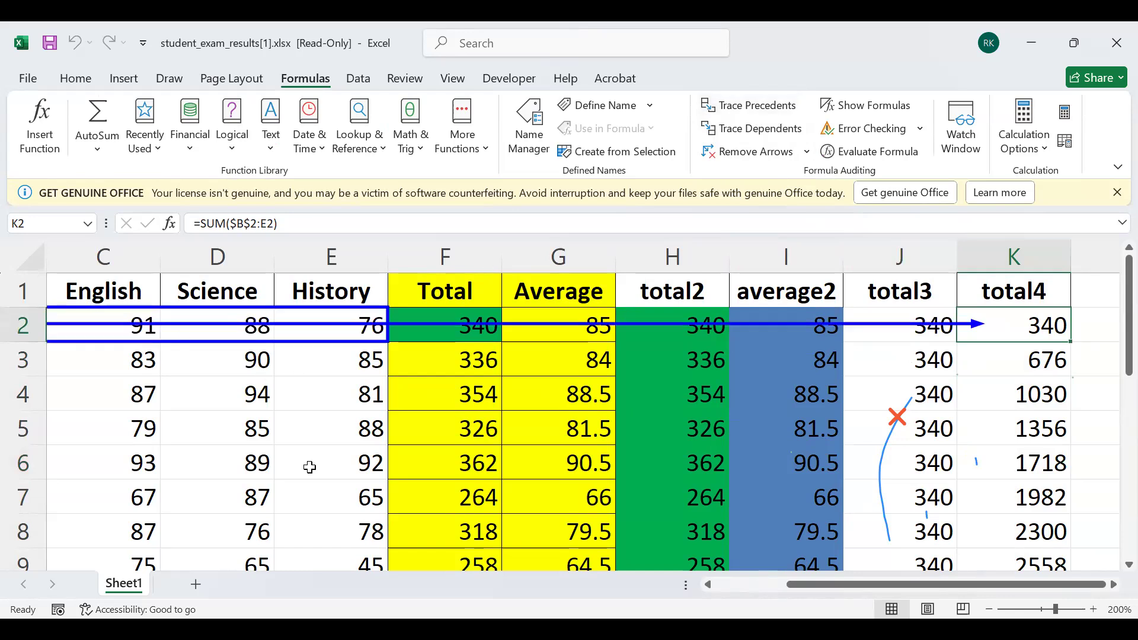
left_click(707, 585)
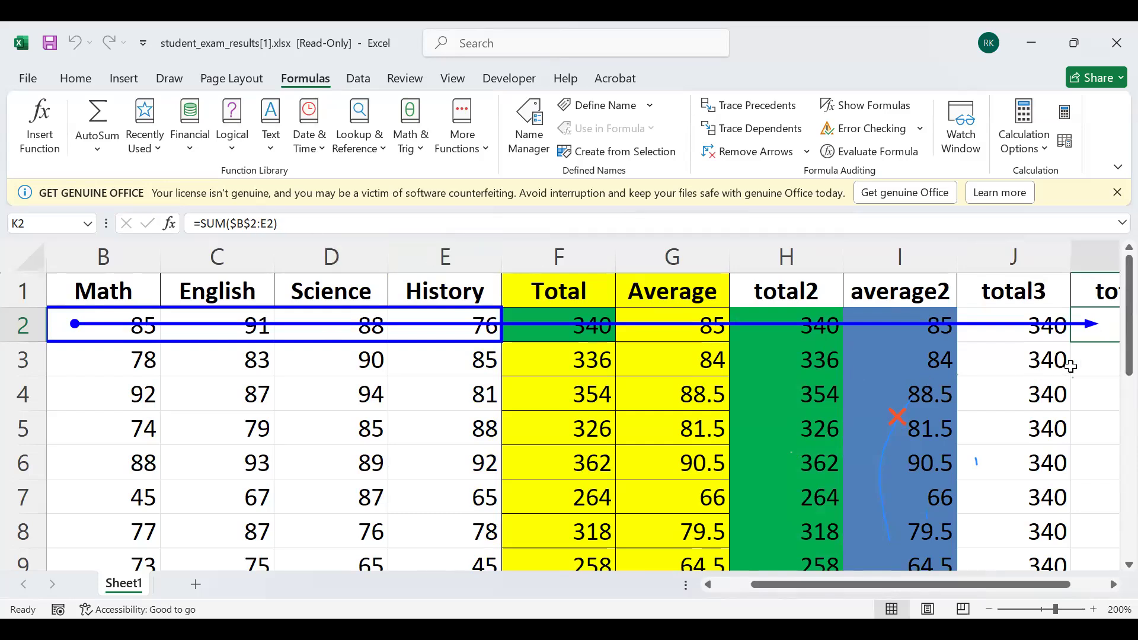
left_click(989, 609)
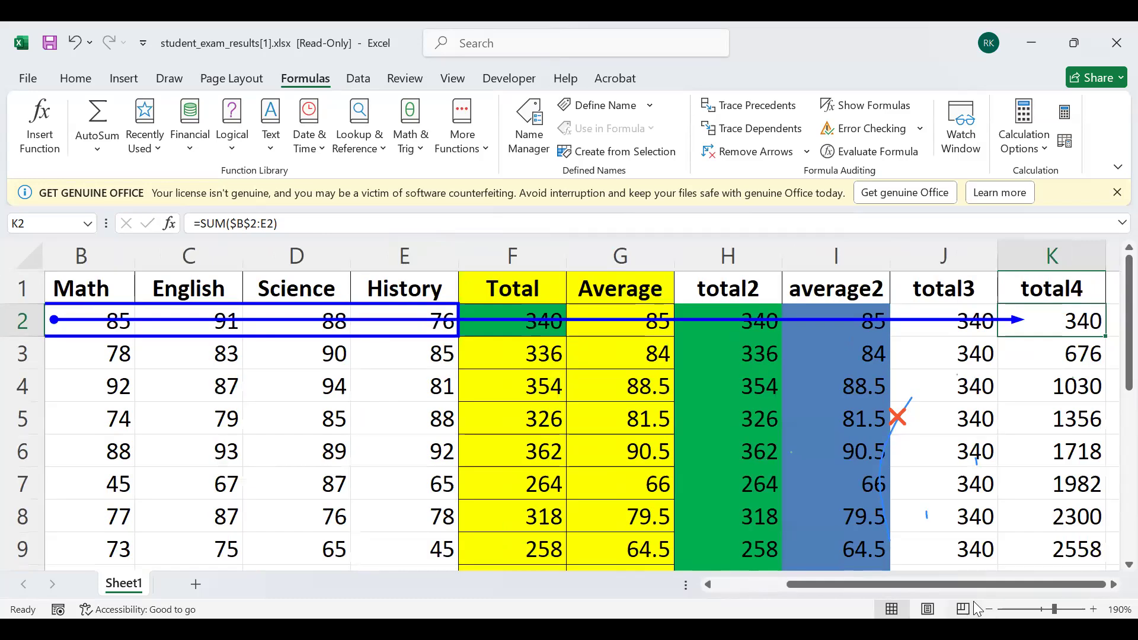
left_click(988, 609)
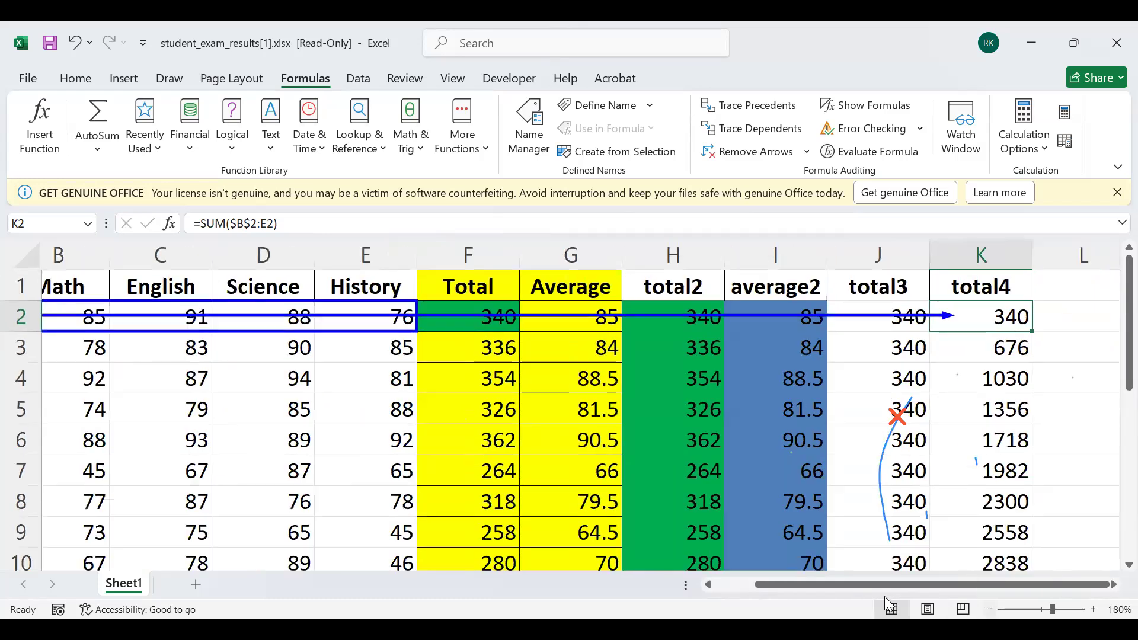
left_click_drag(797, 585, 782, 583)
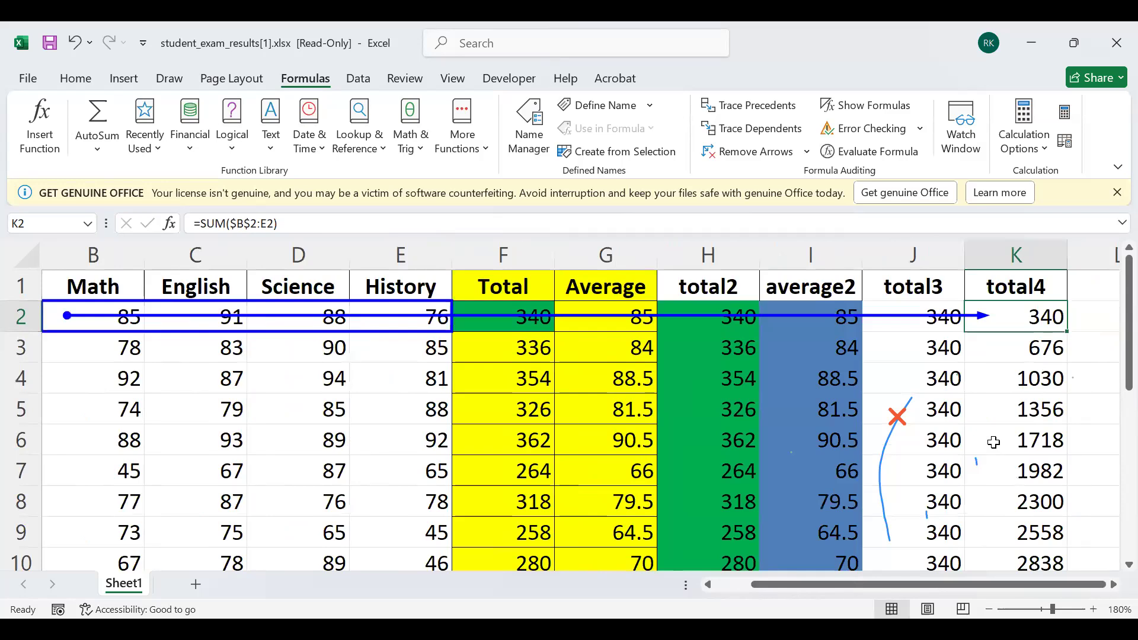
Compare the formulas in K3 and K2, remove the existing tracer arrow, and trace the precedents of K3
left_click(1040, 352)
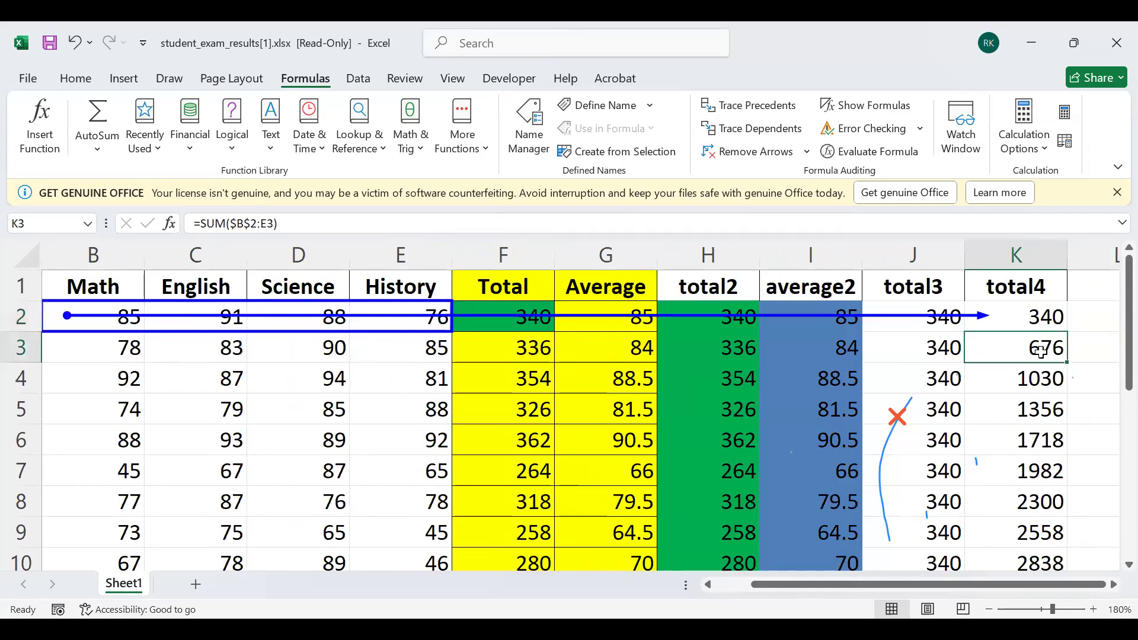
left_click(1030, 324)
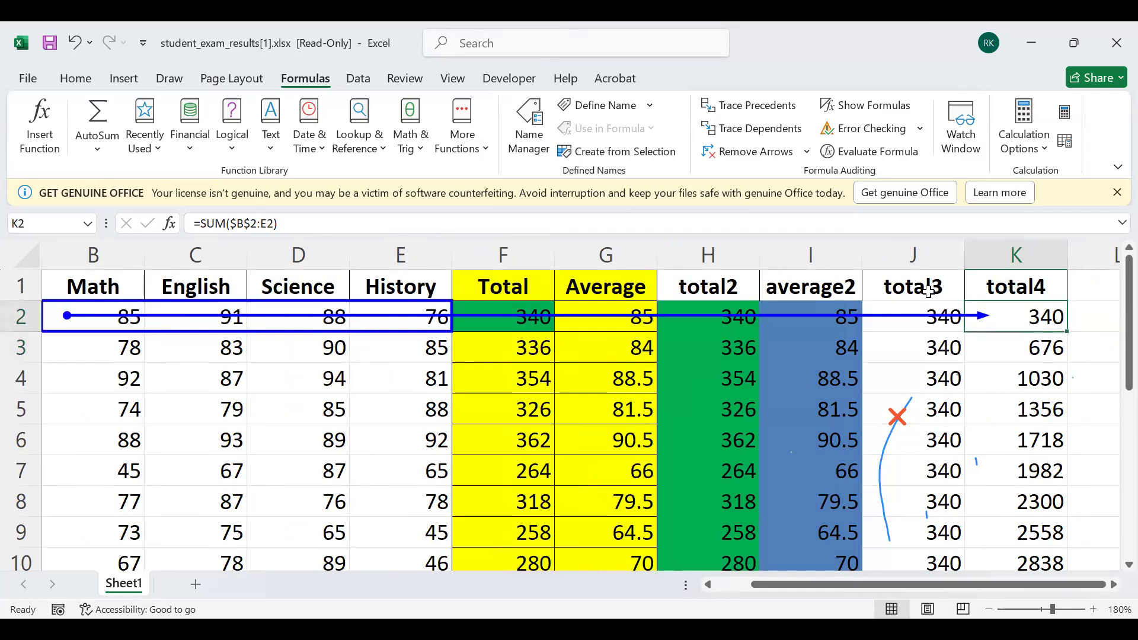
left_click(776, 157)
left_click(1005, 346)
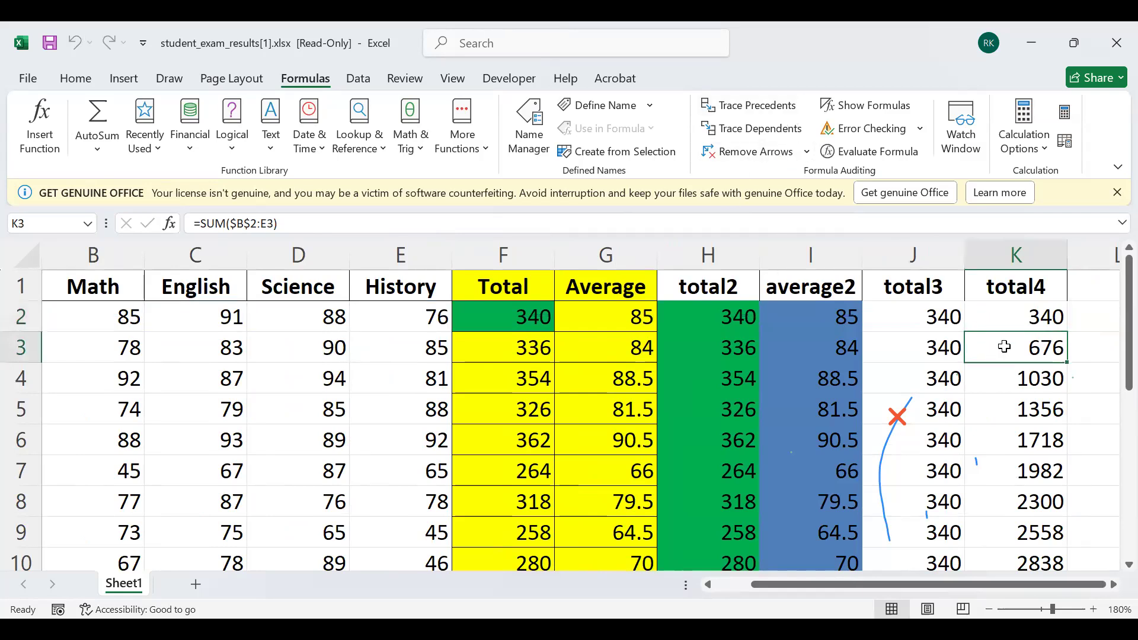
left_click(725, 113)
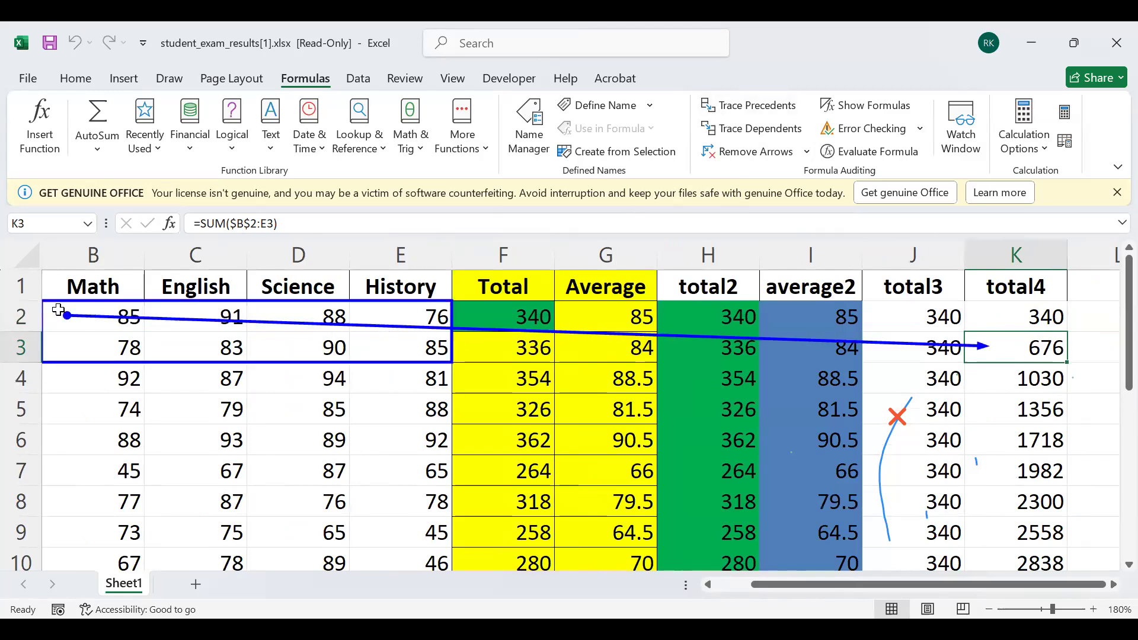
Fill the traced score range B2:E3 with a light olive green colour
left_click_drag(58, 310, 364, 347)
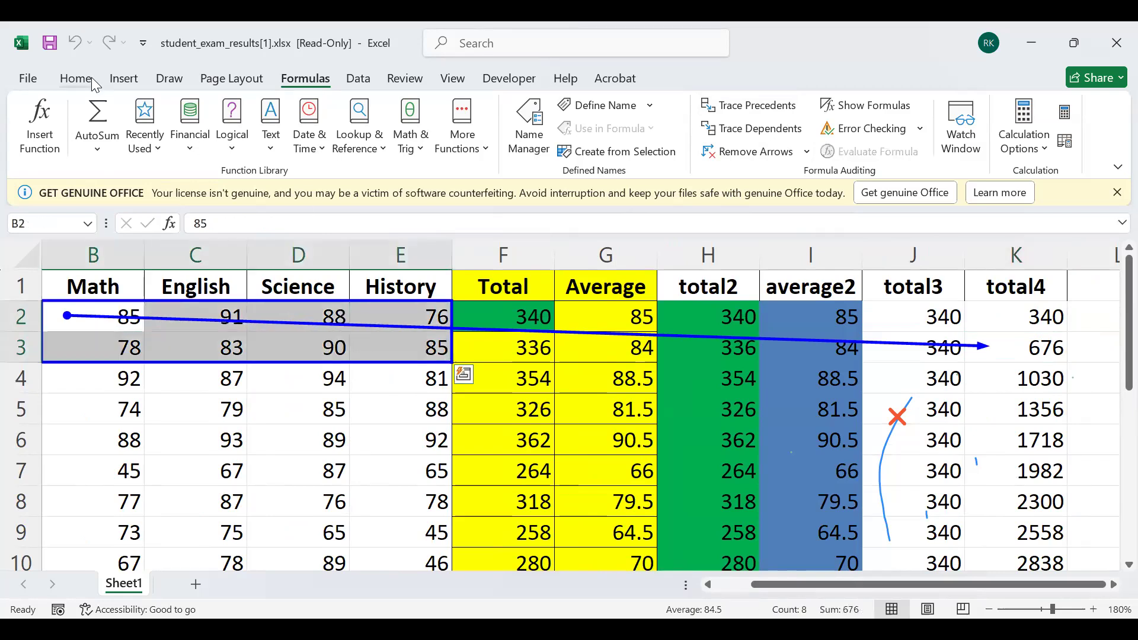
left_click(75, 78)
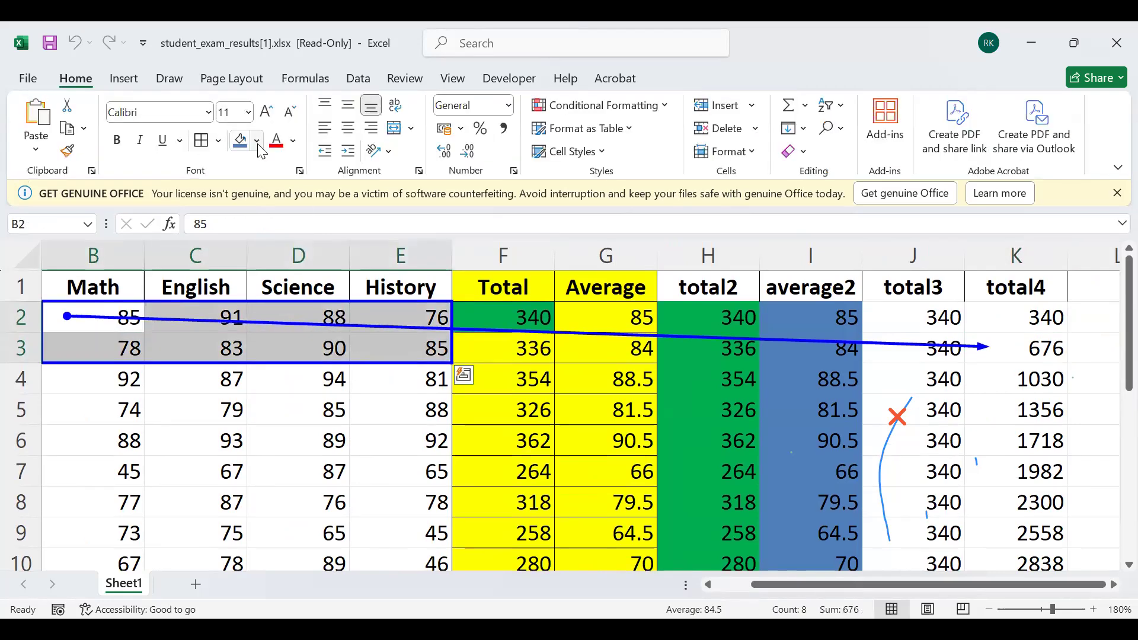
left_click(257, 141)
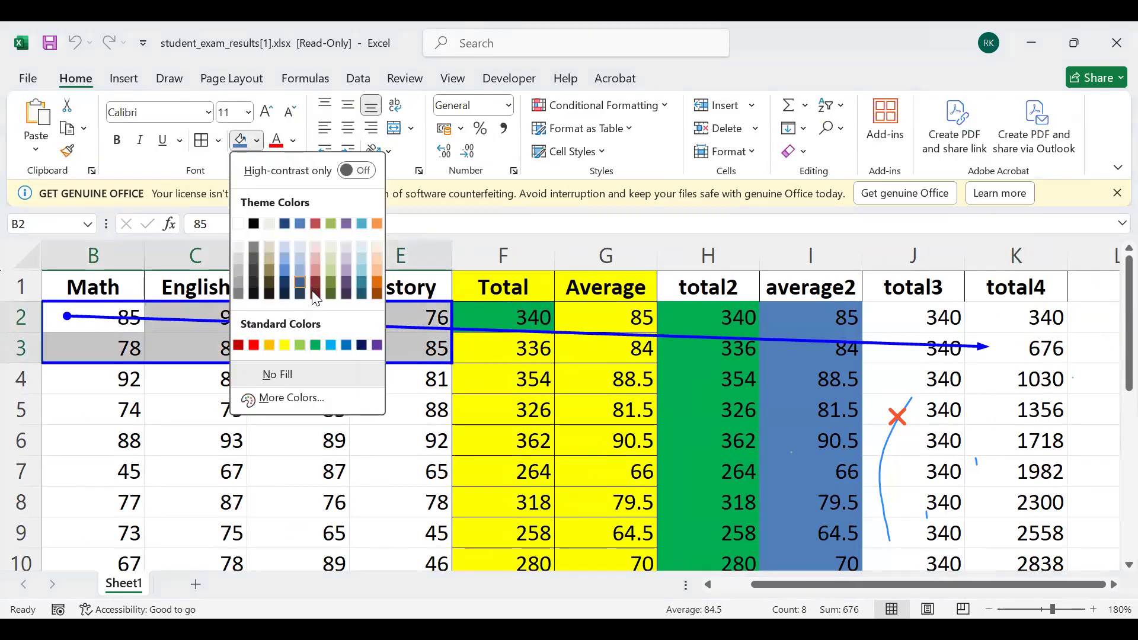
left_click(330, 251)
left_click(380, 355)
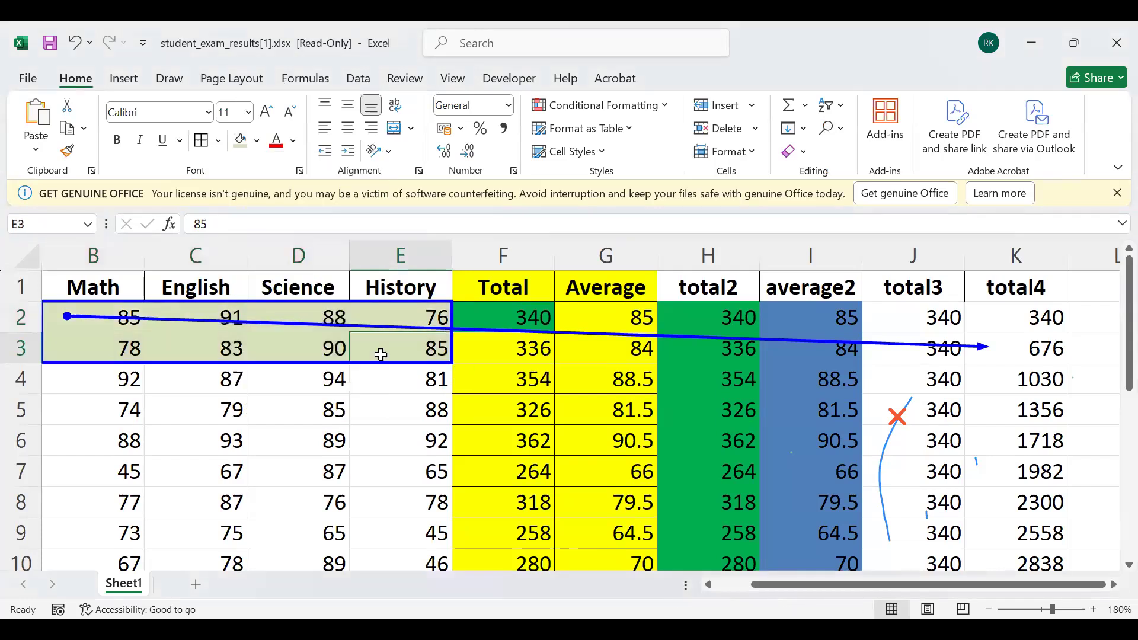
Remove the K3 tracer arrow and trace the precedents of total4 cell K8
left_click(301, 80)
left_click(748, 152)
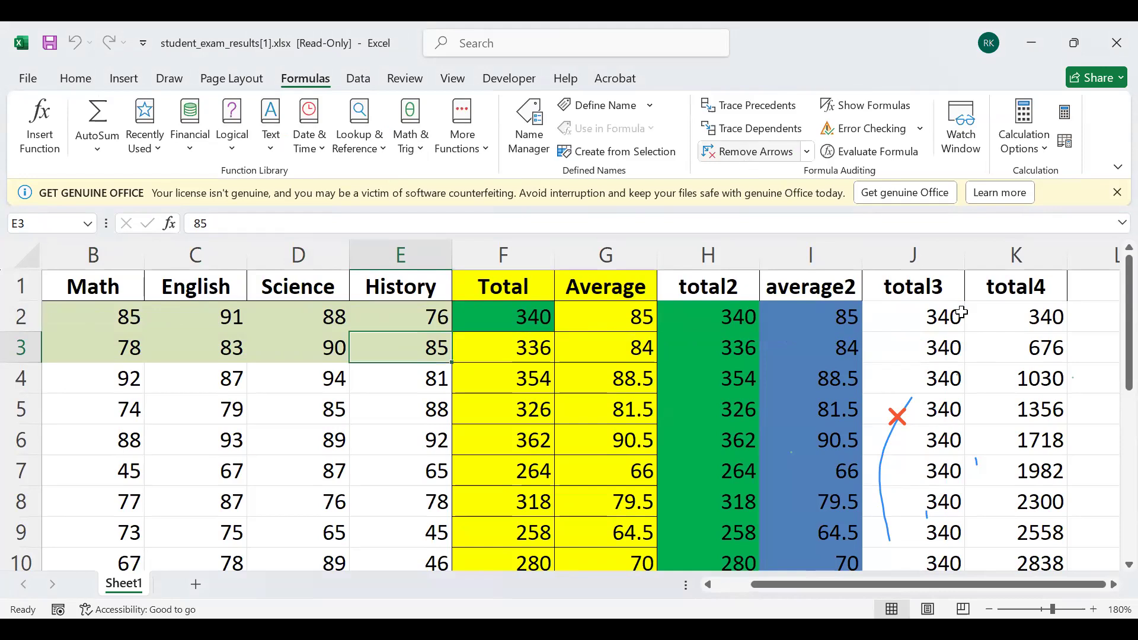
left_click(1006, 511)
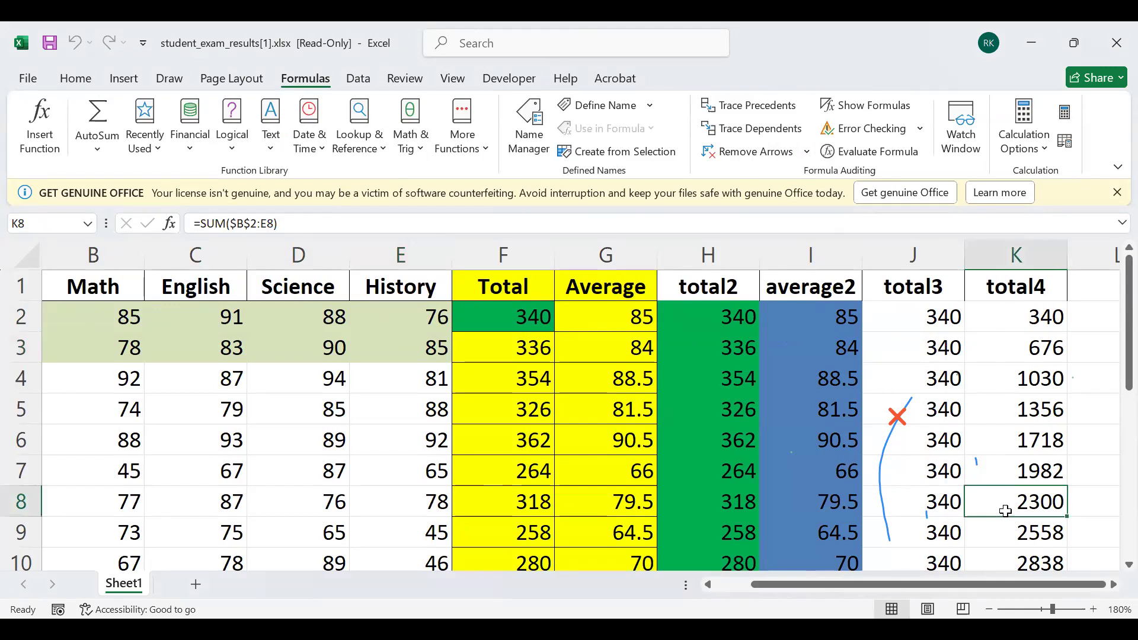
left_click(735, 105)
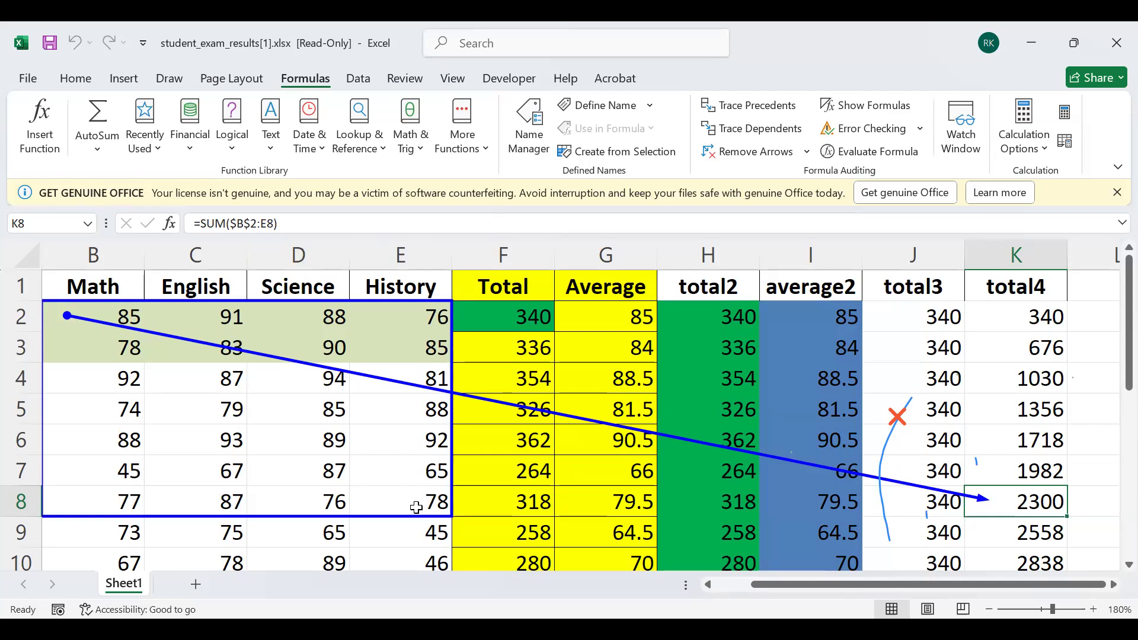
Set the font colour of the traced scores in B2:E8 to red
left_click_drag(102, 318, 424, 501)
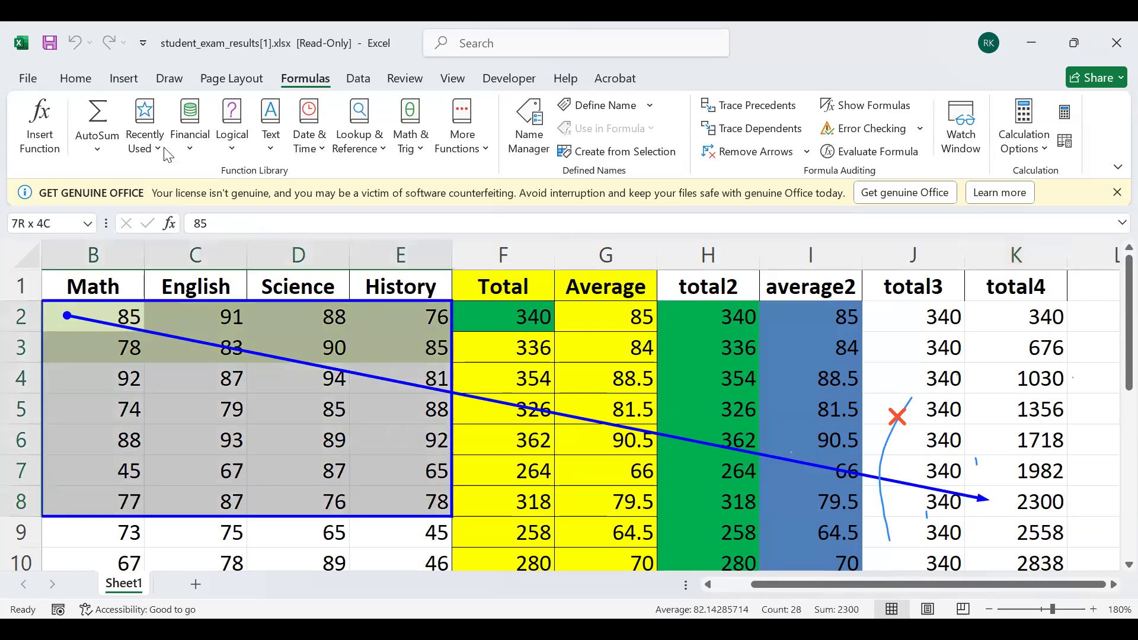
left_click(80, 83)
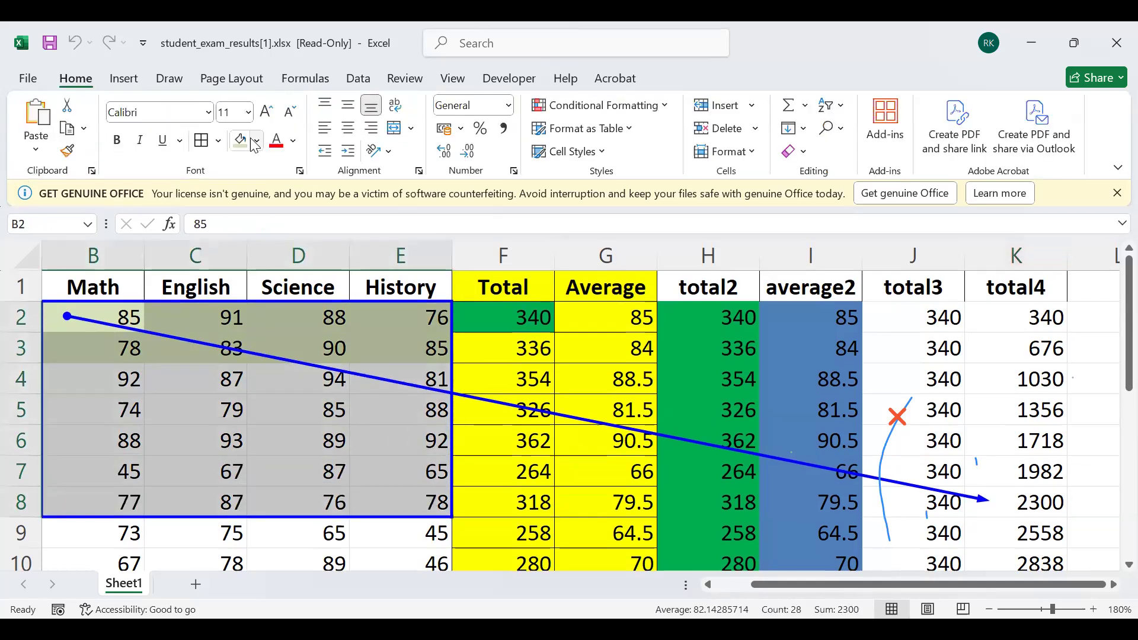
left_click(276, 141)
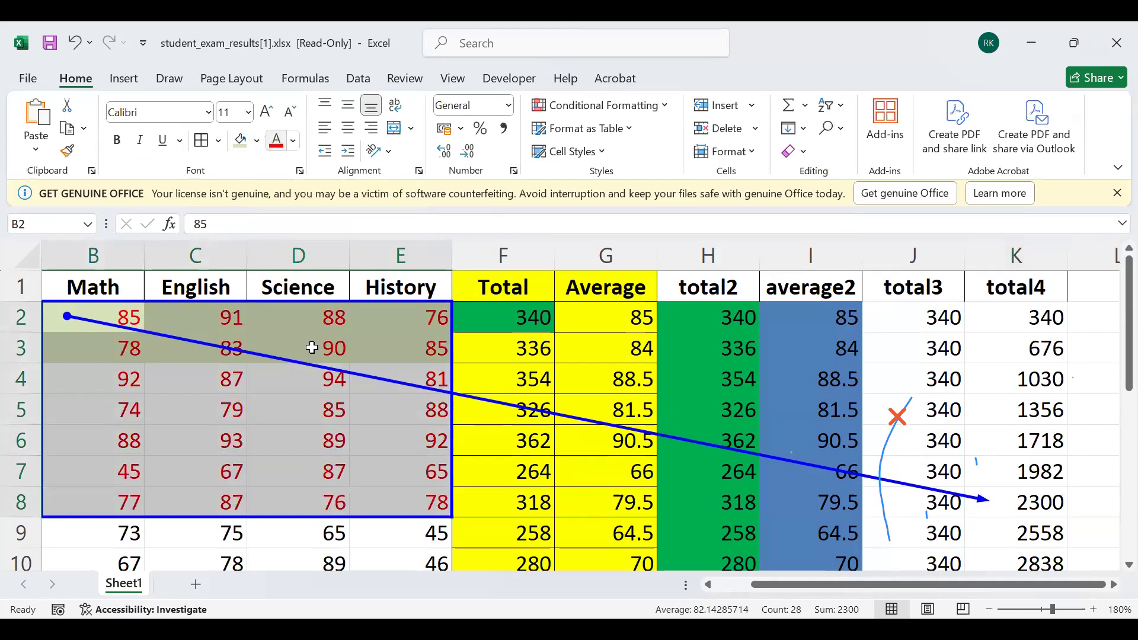
left_click(350, 385)
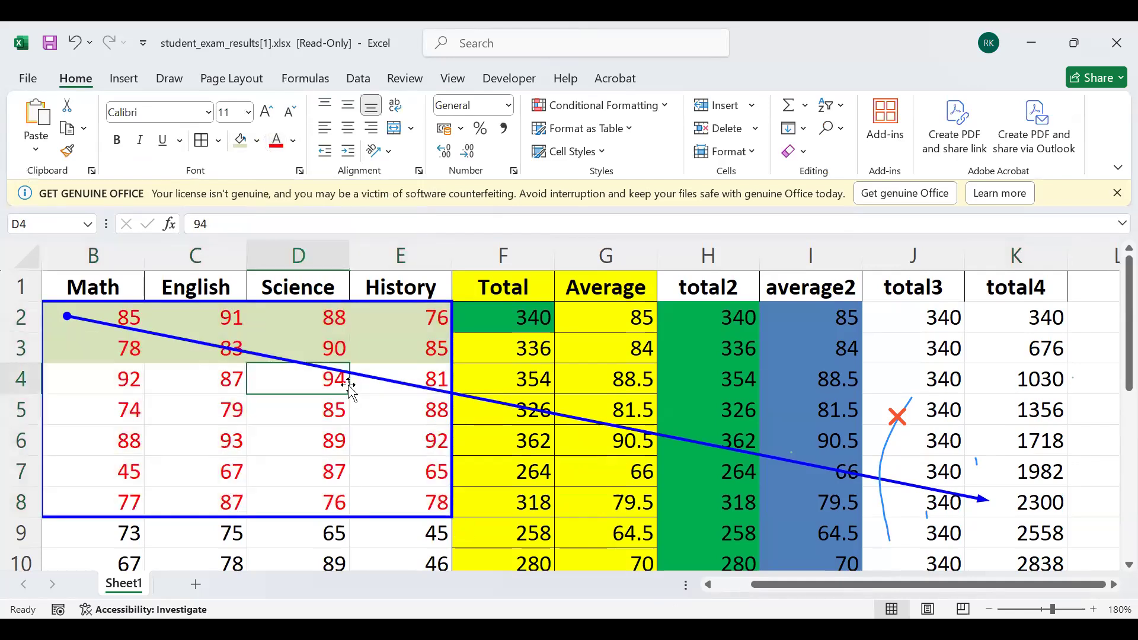
Examine the mixed-reference formula in K8 against its traced score range
left_click(1045, 508)
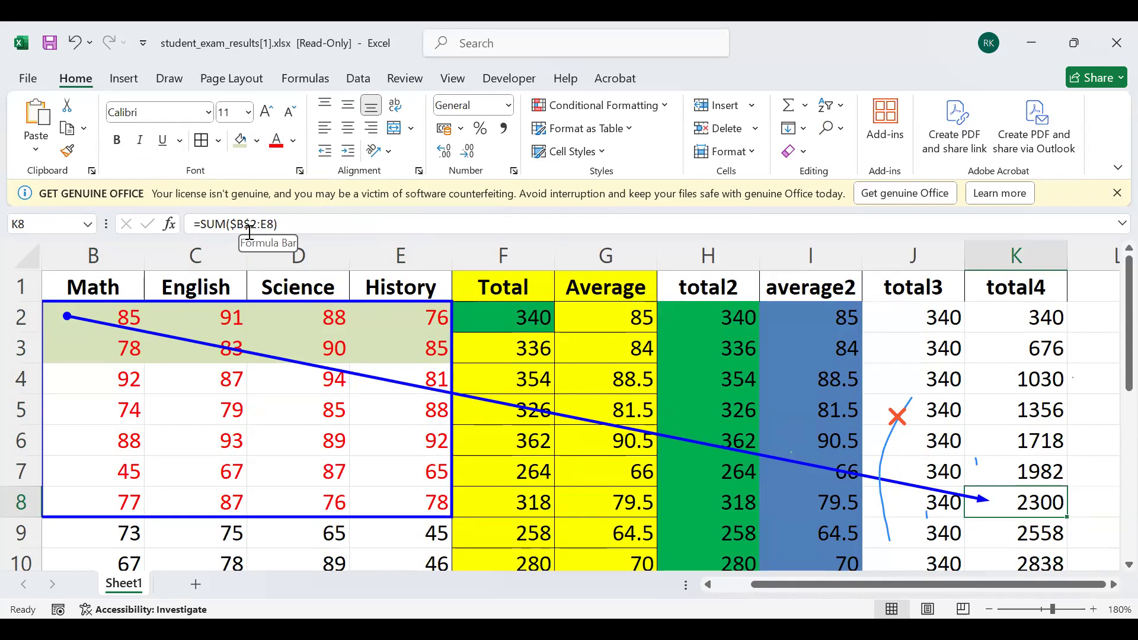
left_click(311, 118)
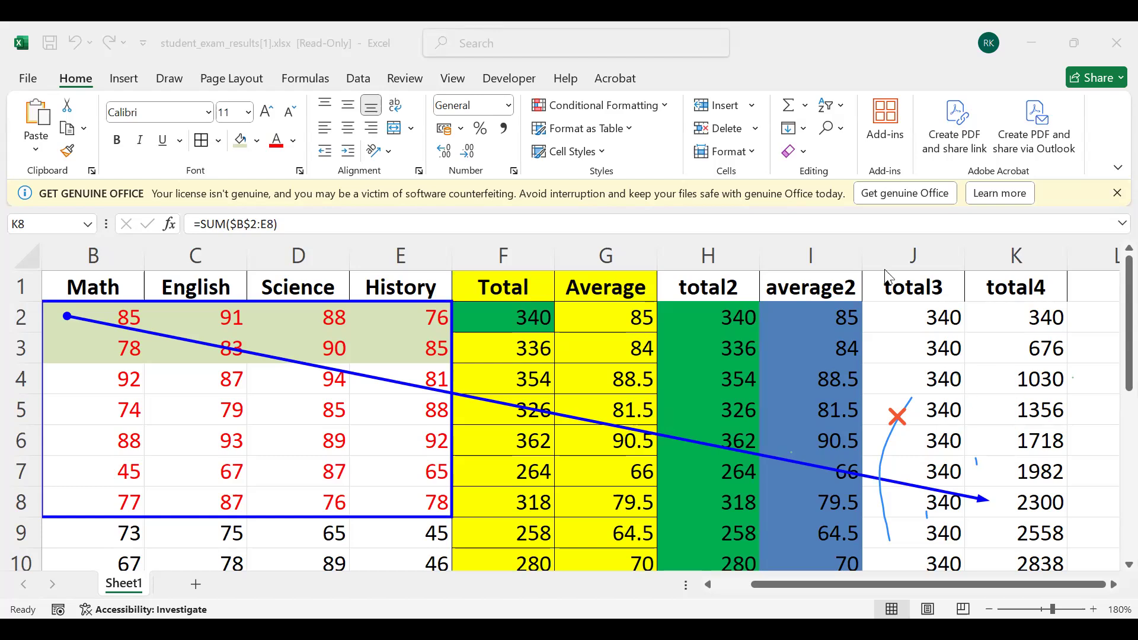
left_click(1033, 393)
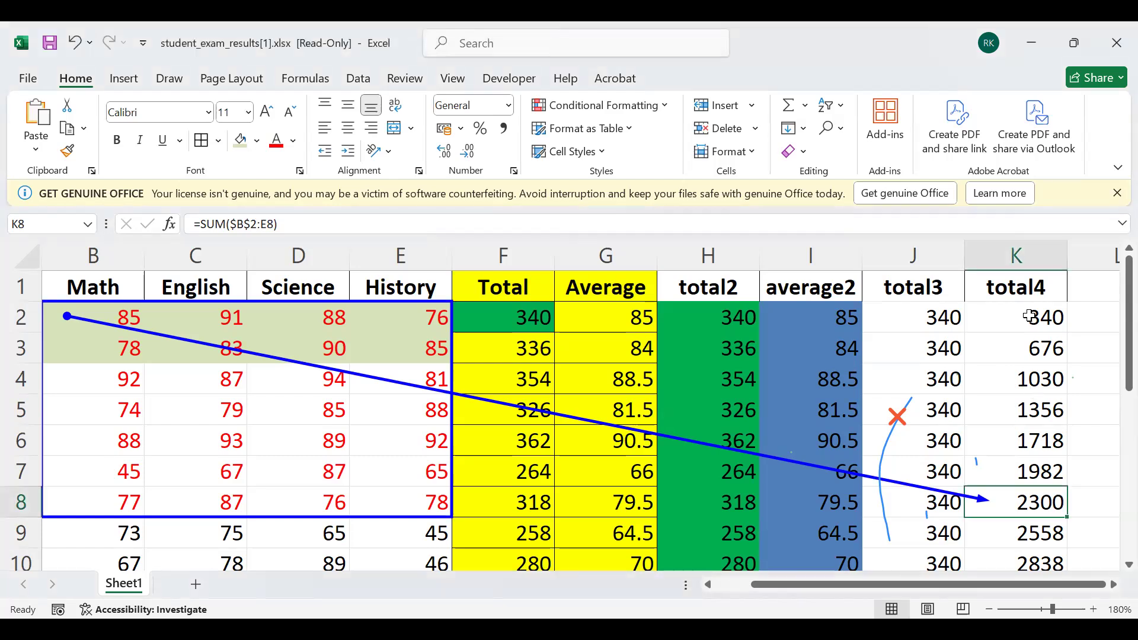
Clear all contents of column K and enter the heading total4 in K1 again
left_click(1027, 252)
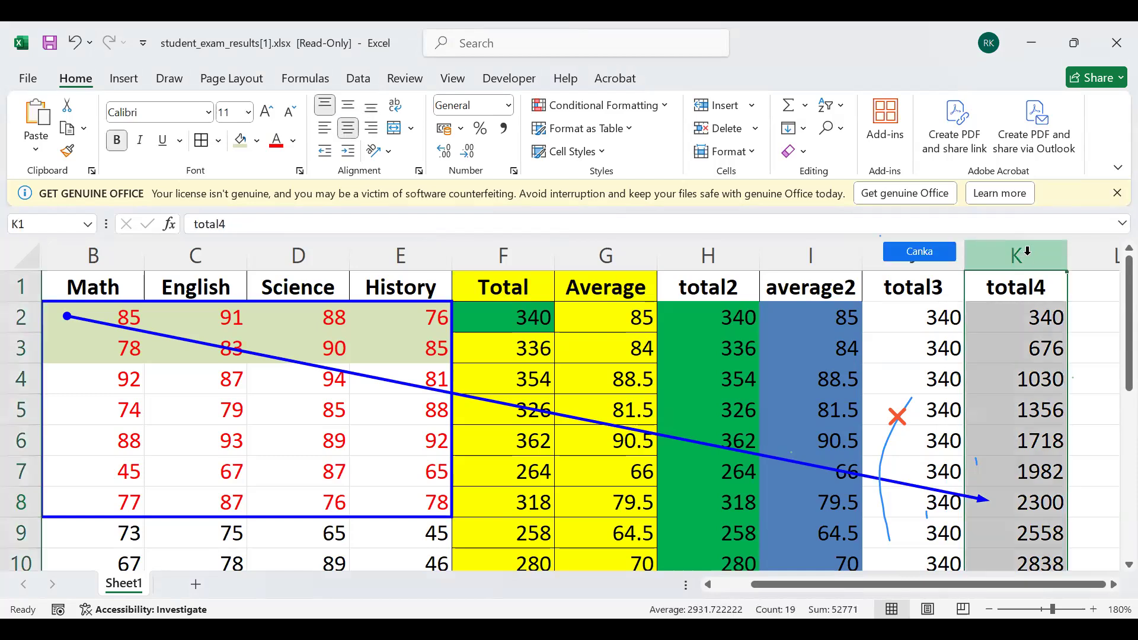
key("Delete")
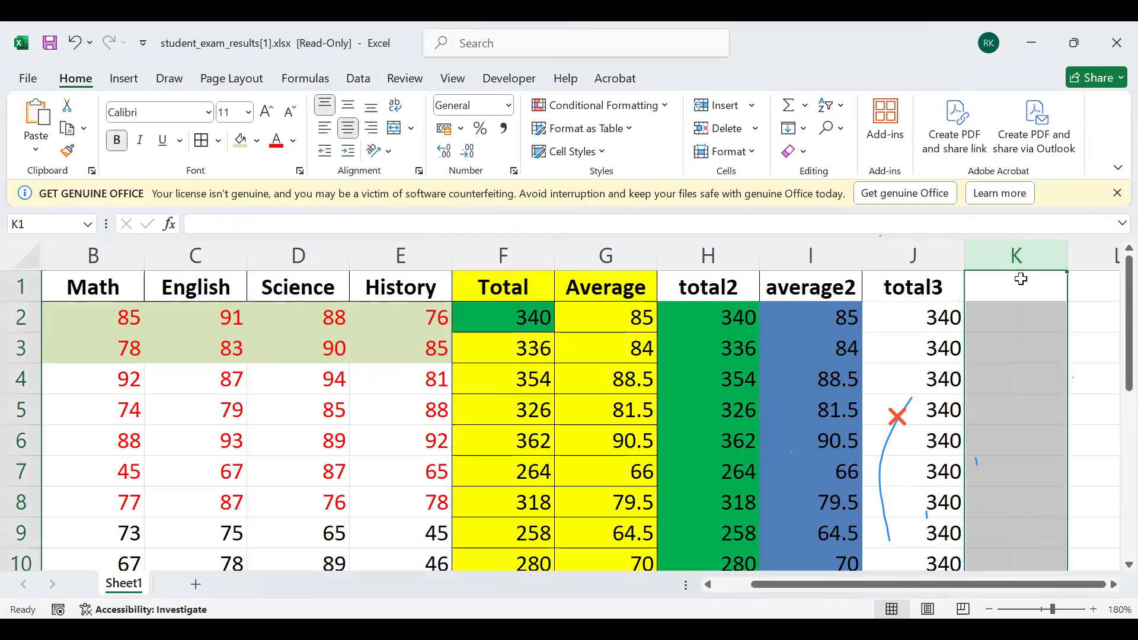
left_click(1020, 279)
type("total")
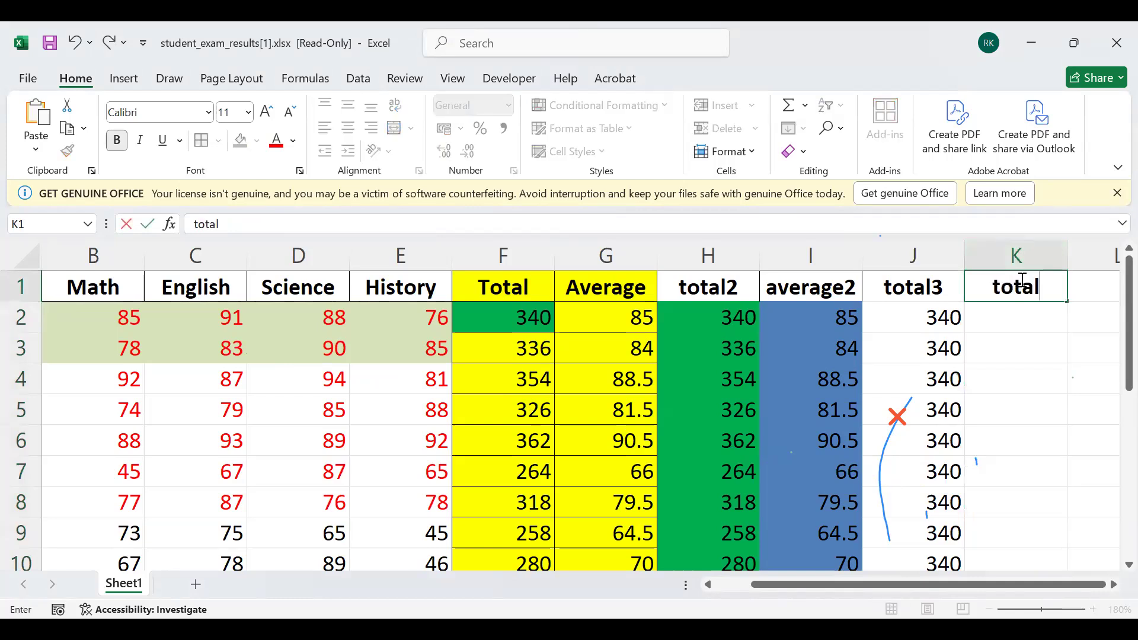
type("4")
Enter =sum($B$2:E2) in K2, making only the range's starting cell absolute
left_click(1018, 311)
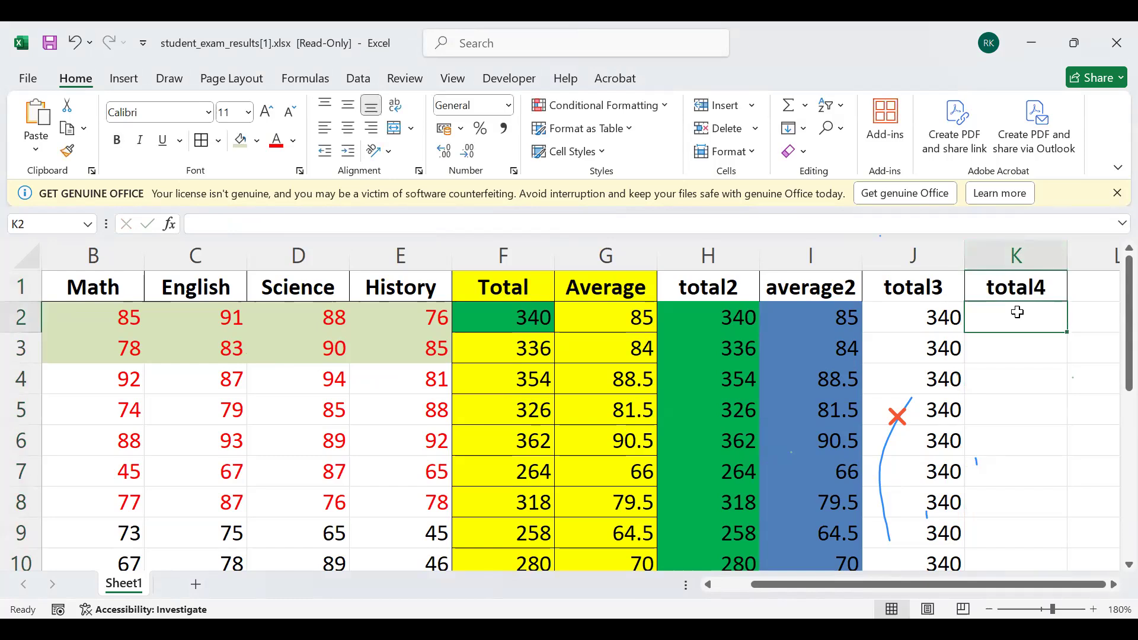
type("=")
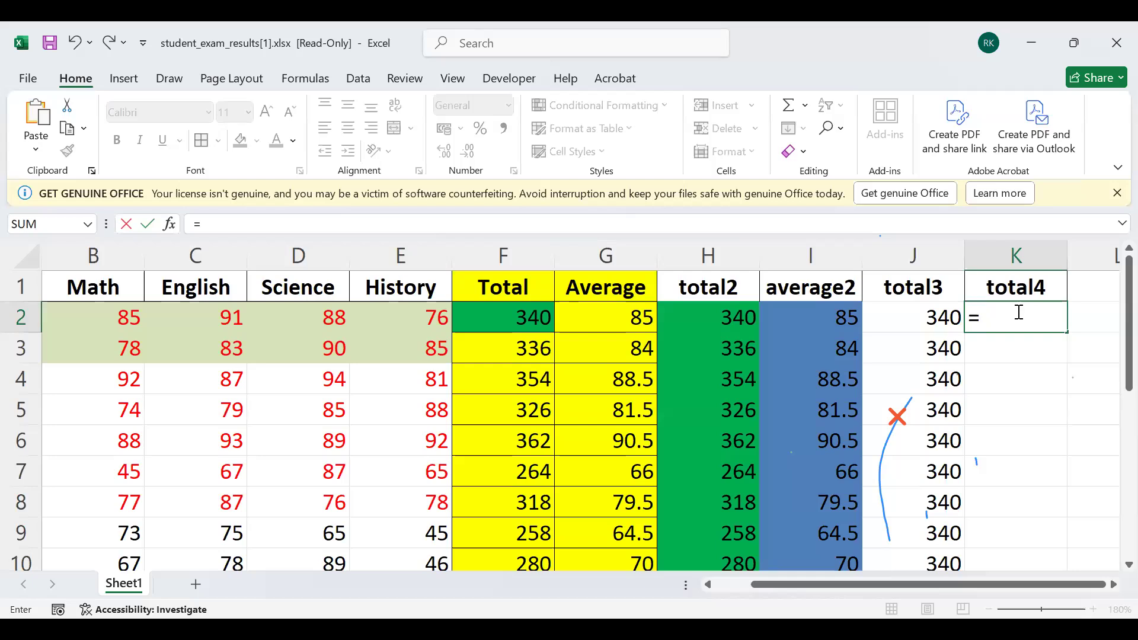
type("sum(")
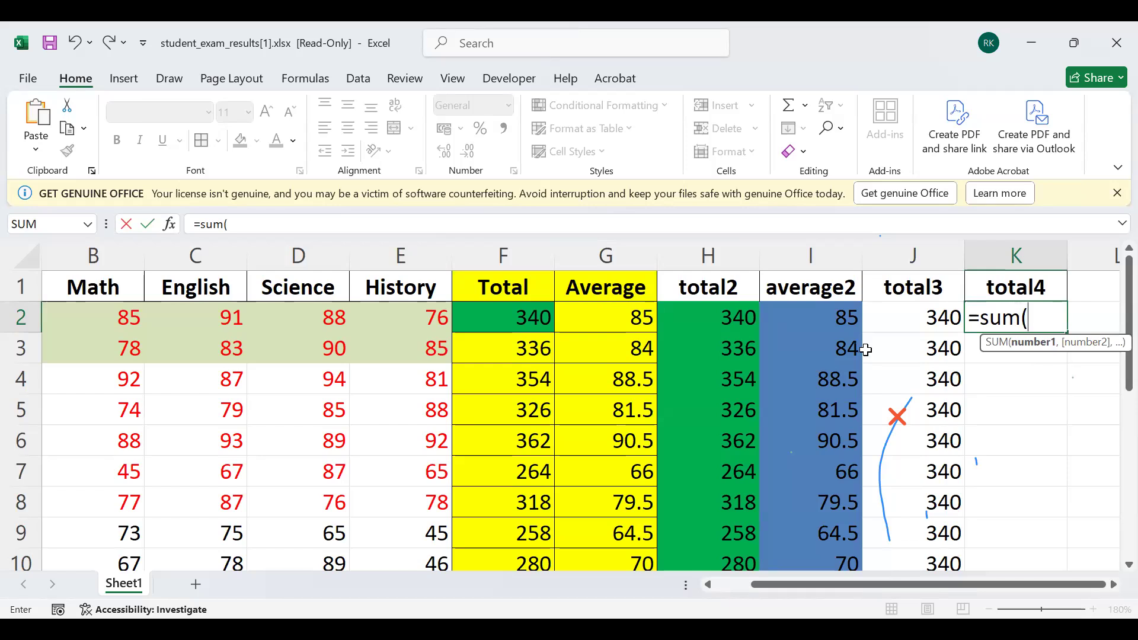
left_click(99, 322)
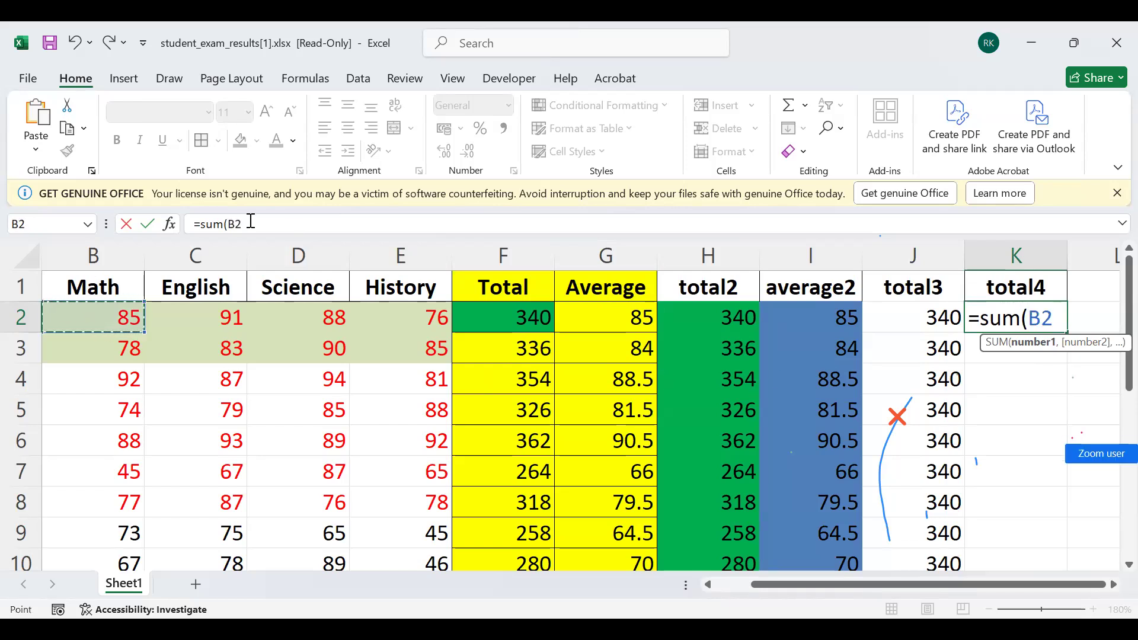
left_click(1033, 320)
type("$")
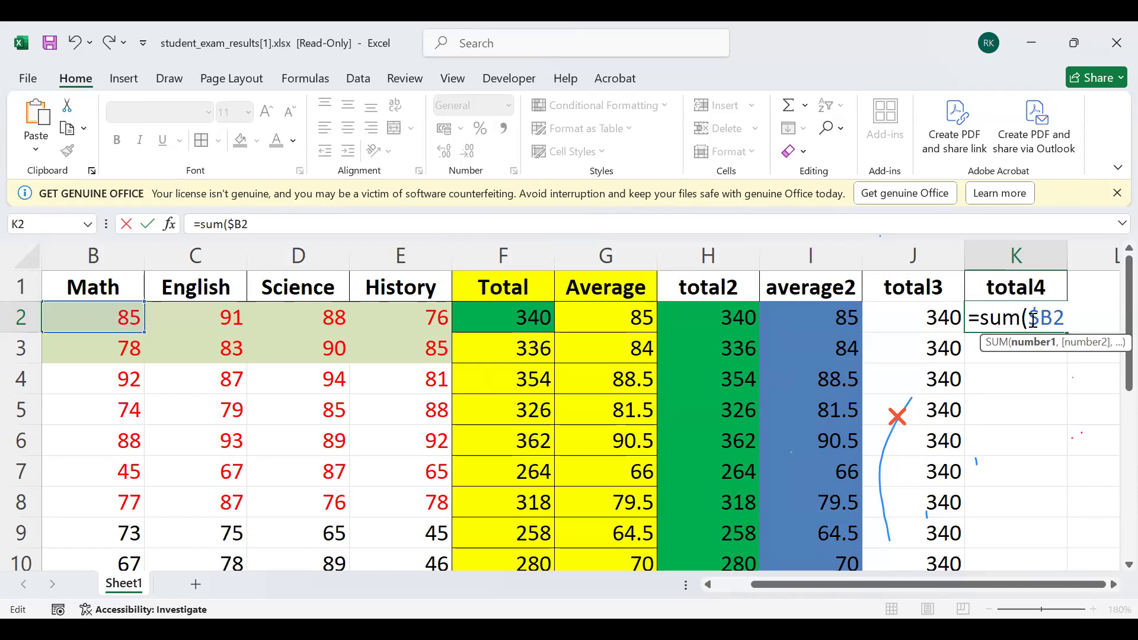
left_click(1059, 313)
type("$2:")
left_click(385, 309)
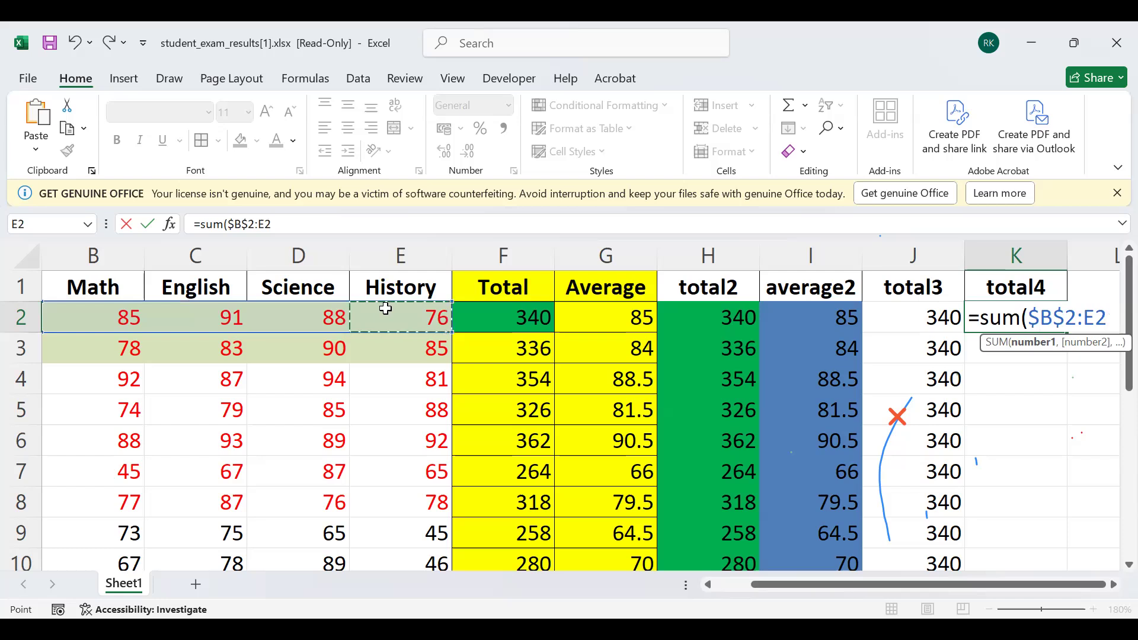
type(")")
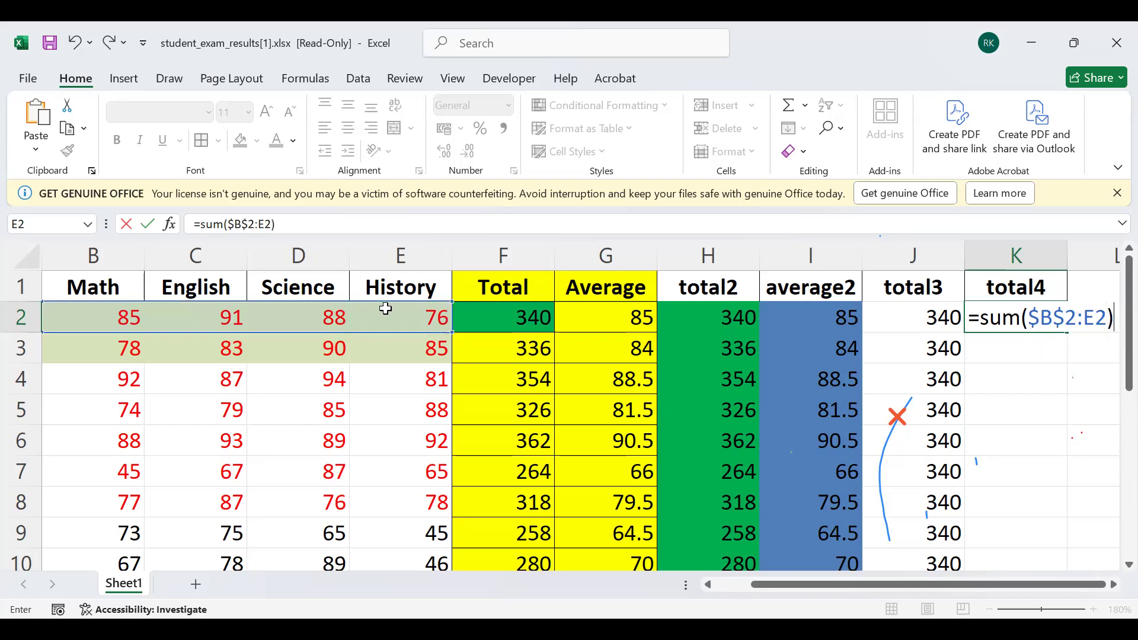
key("Return")
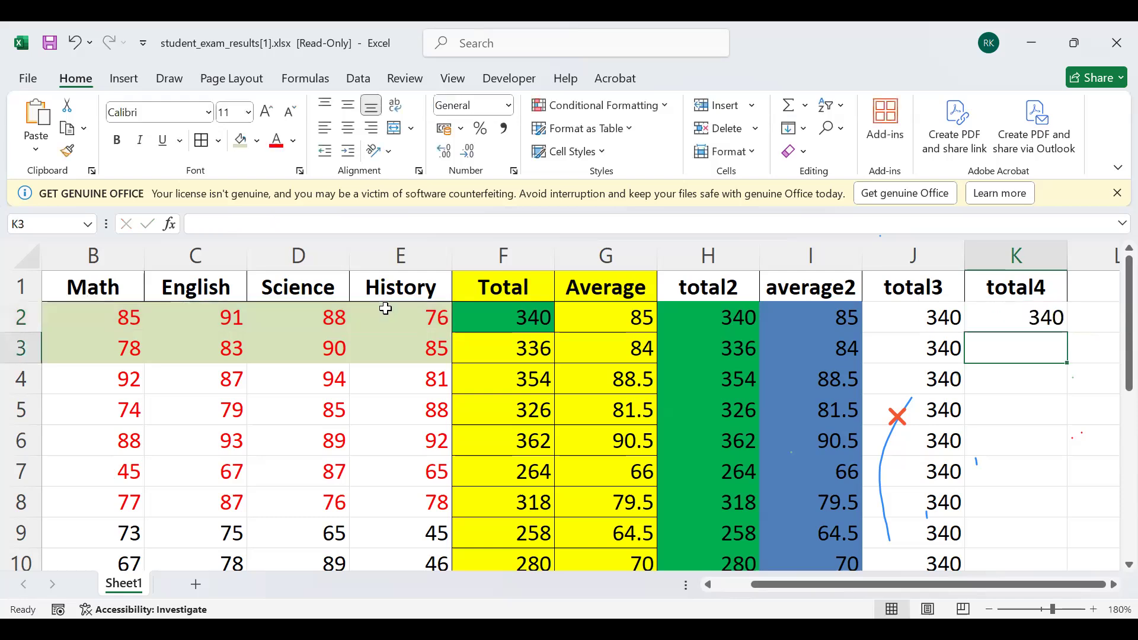
Copy the K2 formula down the total4 column to row 19 and check the copied formula in K6
left_click(1024, 315)
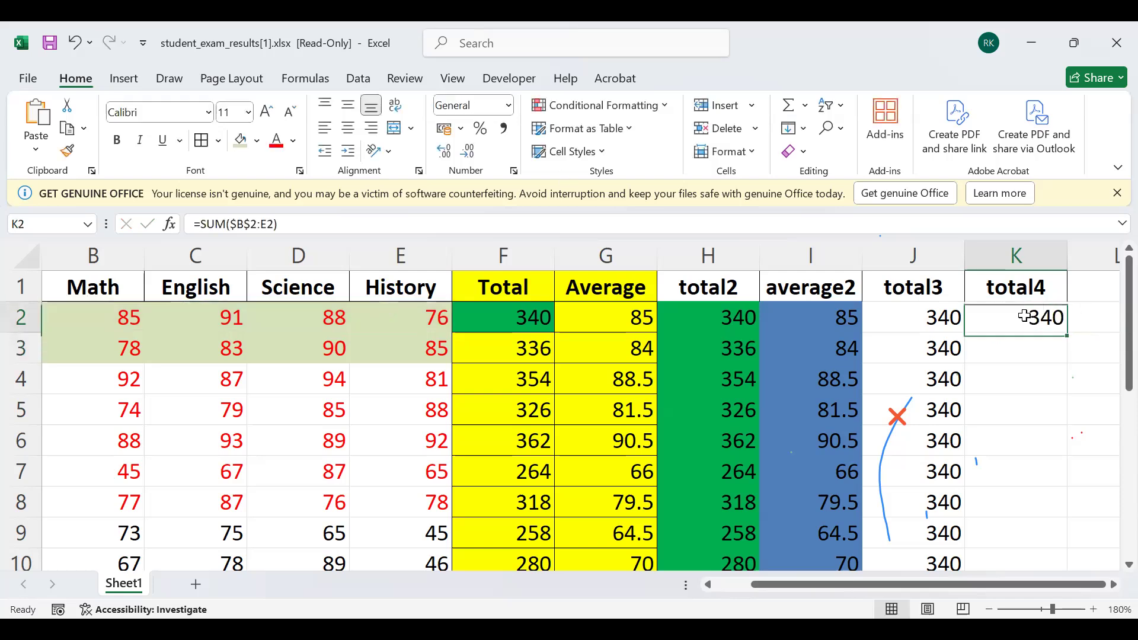
double_click(1068, 333)
left_click(1000, 433)
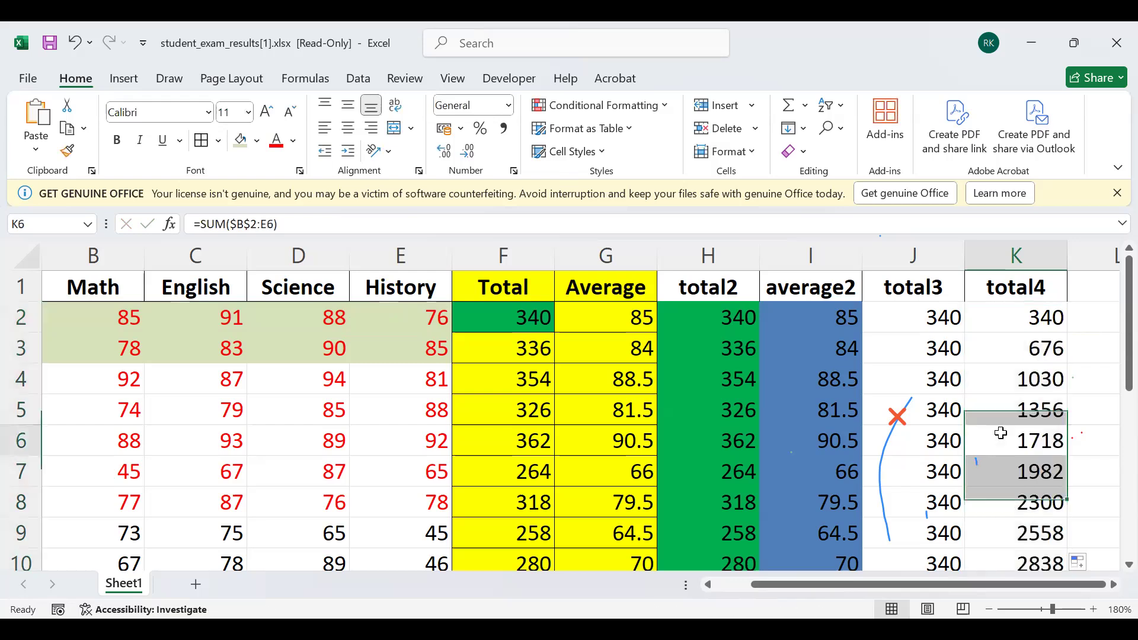
Inspect the copied total4 formulas in K19 and K9 to compare their range references
scroll(1007, 450, "down", 4)
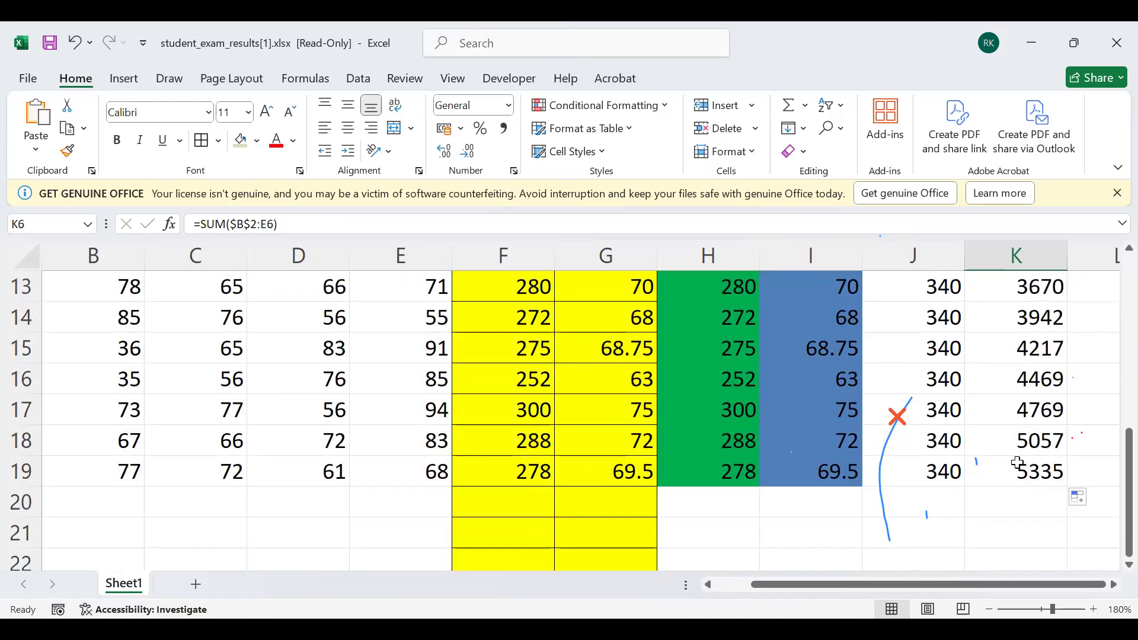
left_click(1018, 466)
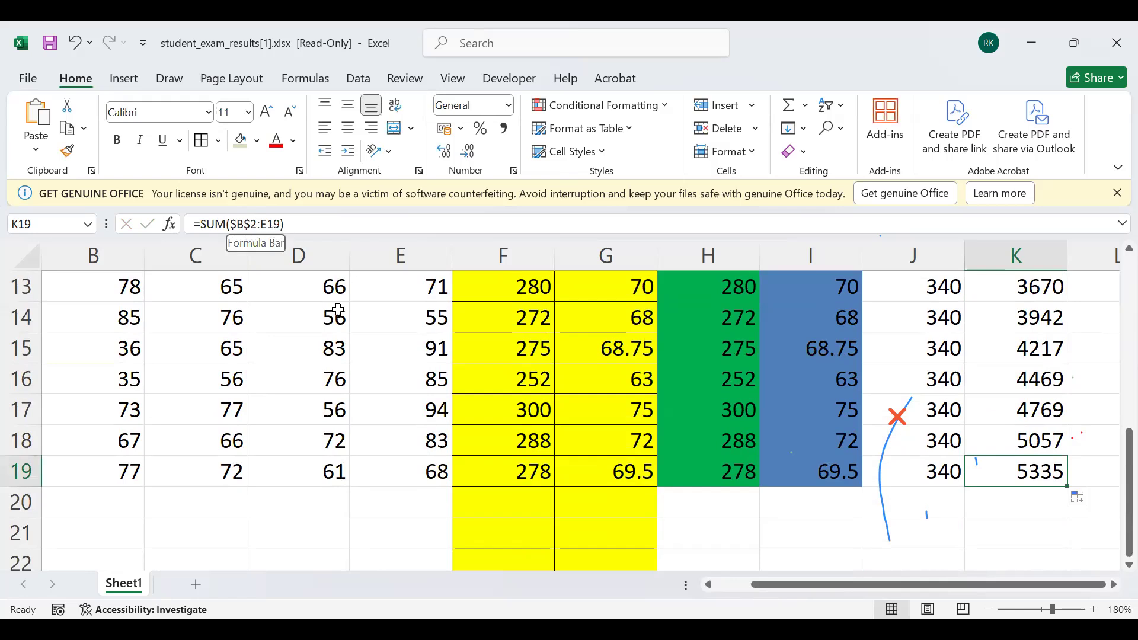
scroll(347, 319, "up", 3)
scroll(348, 319, "up", 1)
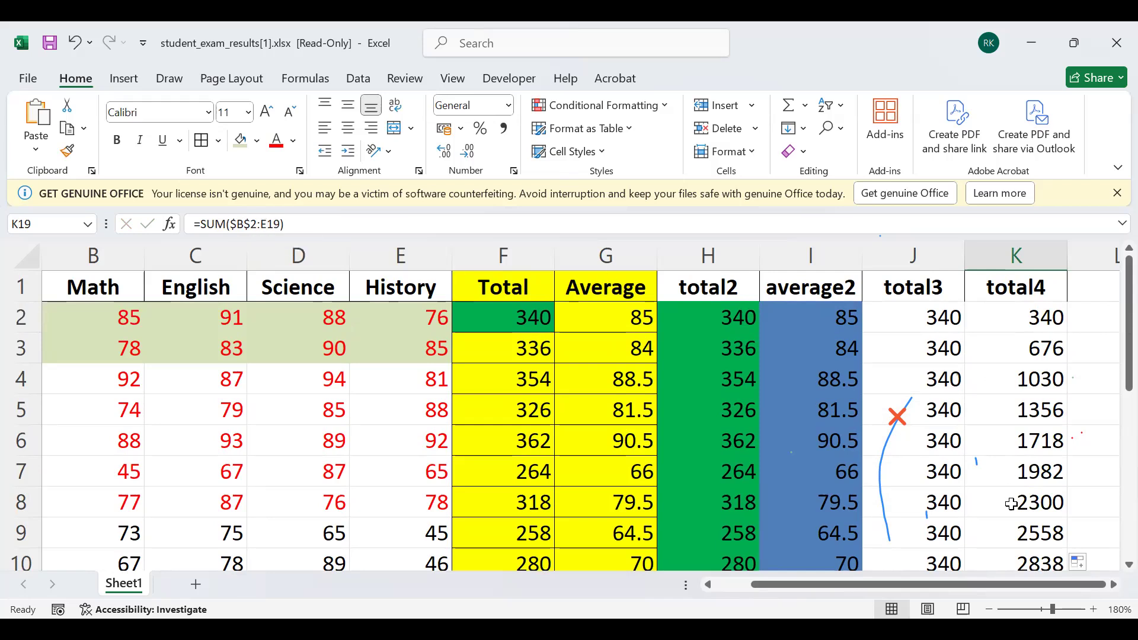
left_click(1008, 534)
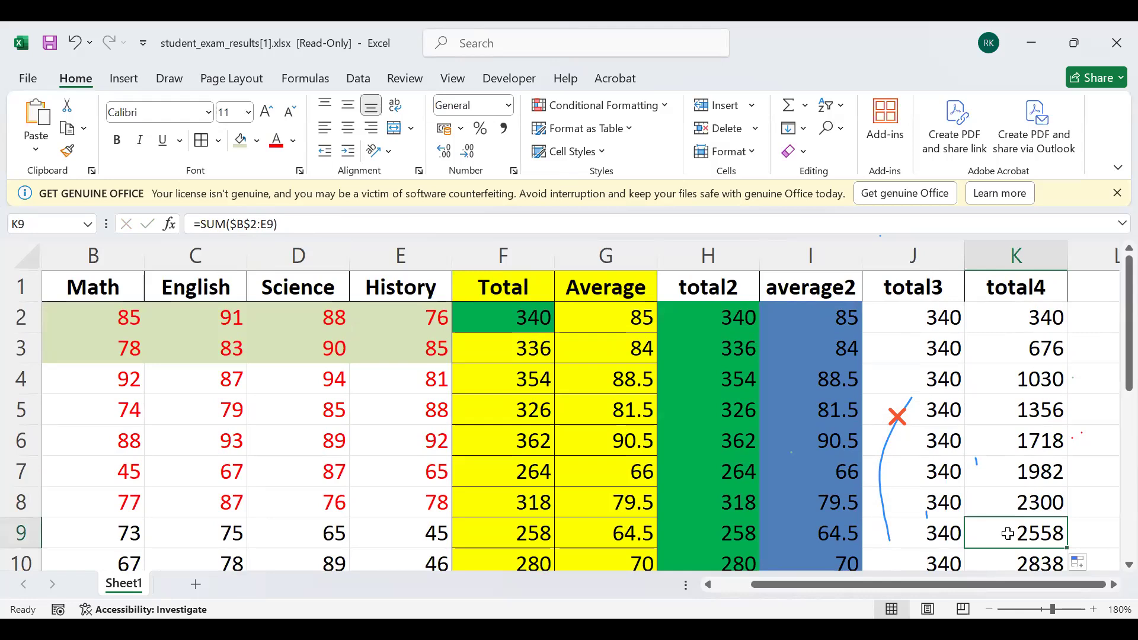
Trace the precedents of K9 and color the referenced range B2:E9 with a red font
left_click(305, 78)
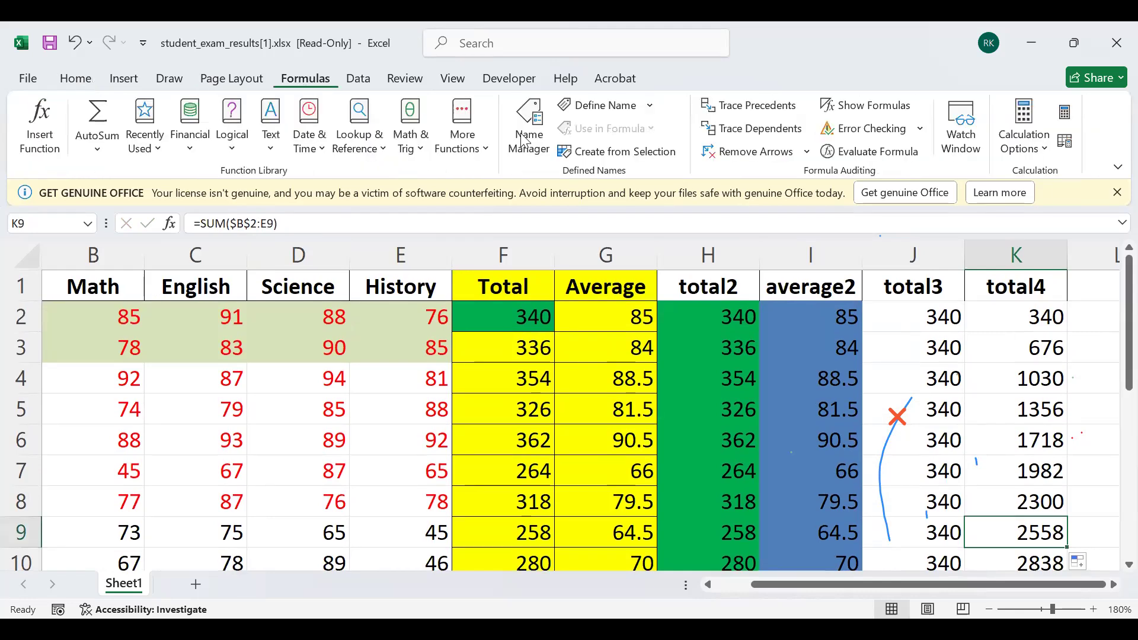
left_click(755, 105)
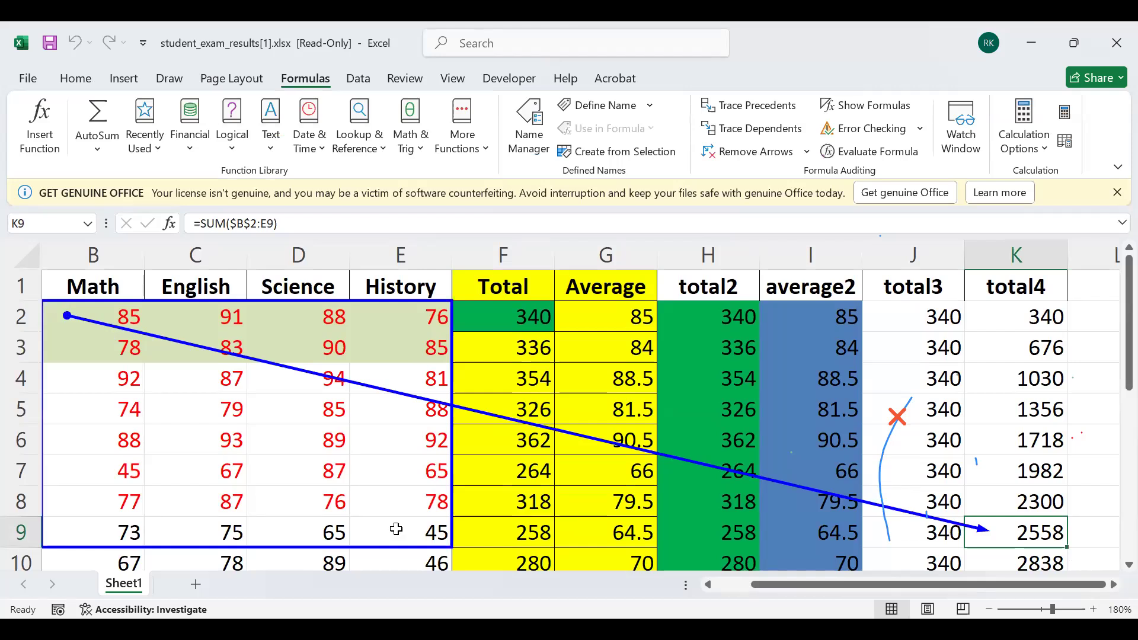
left_click_drag(80, 313, 439, 542)
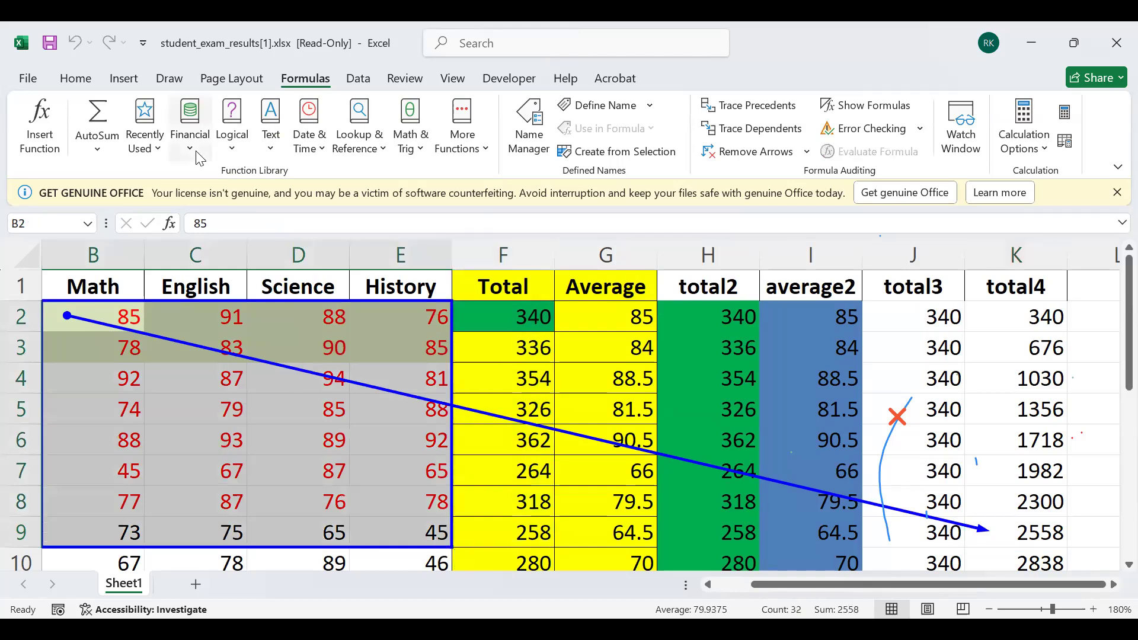
left_click(87, 87)
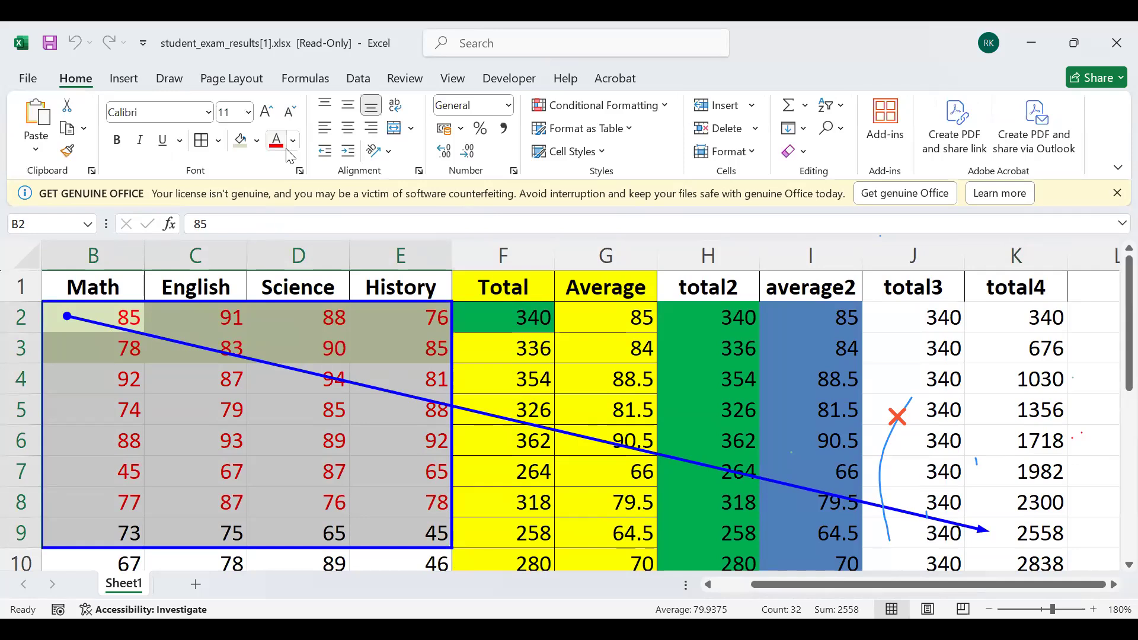
left_click(358, 463)
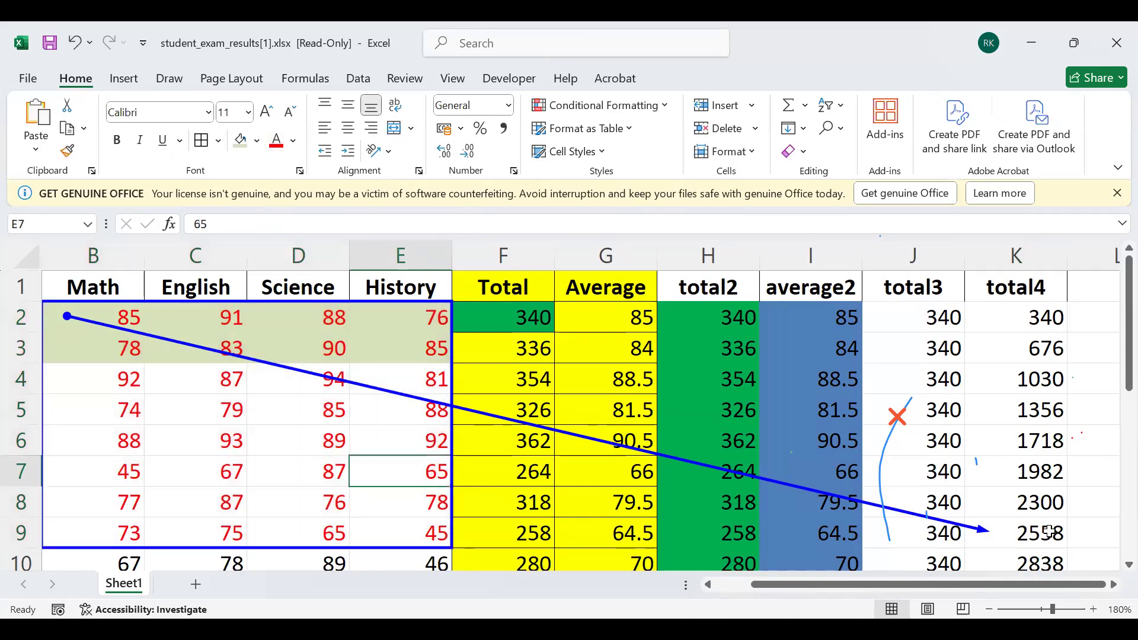
Trace the precedents of K19, review the referenced range from its first to last row, and remove all tracing arrows
left_click_drag(1114, 385, 1113, 548)
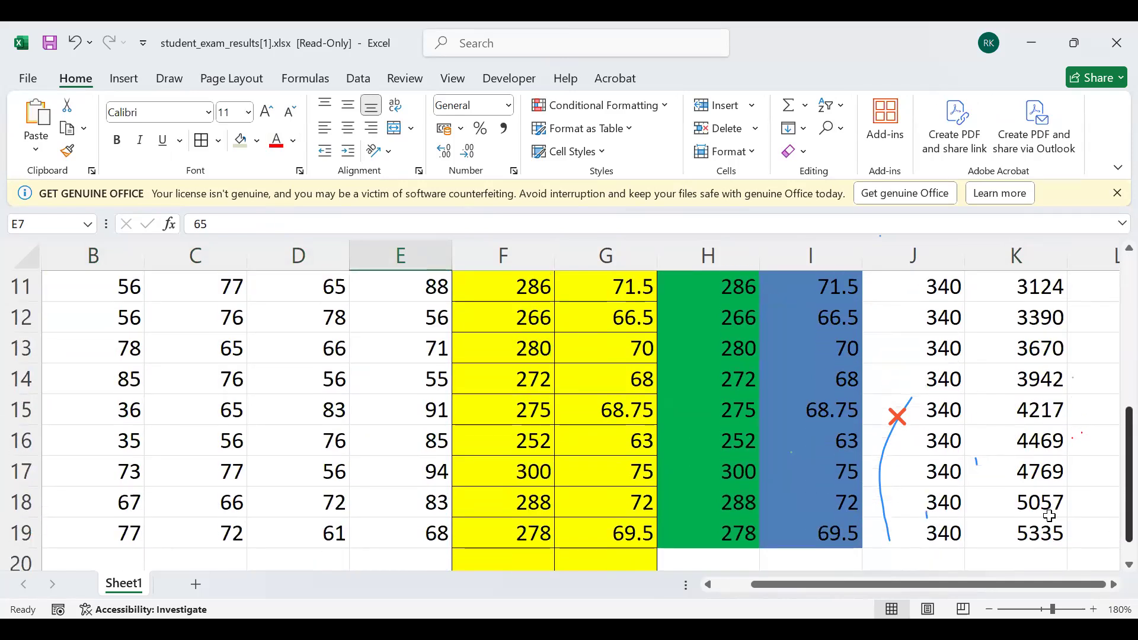
left_click(1041, 533)
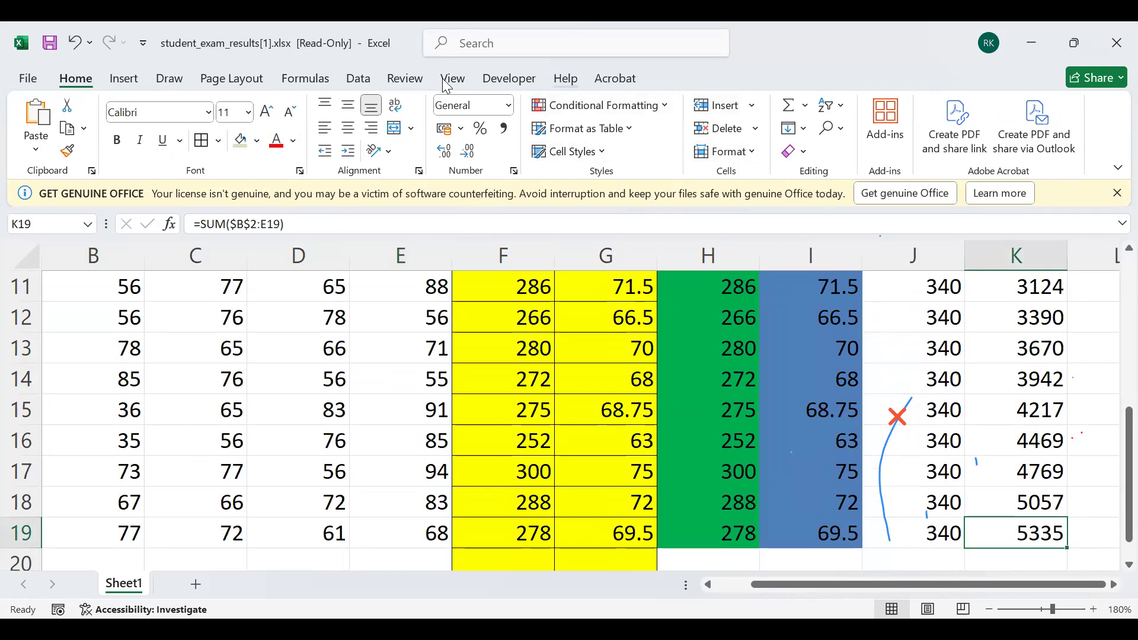
left_click(305, 78)
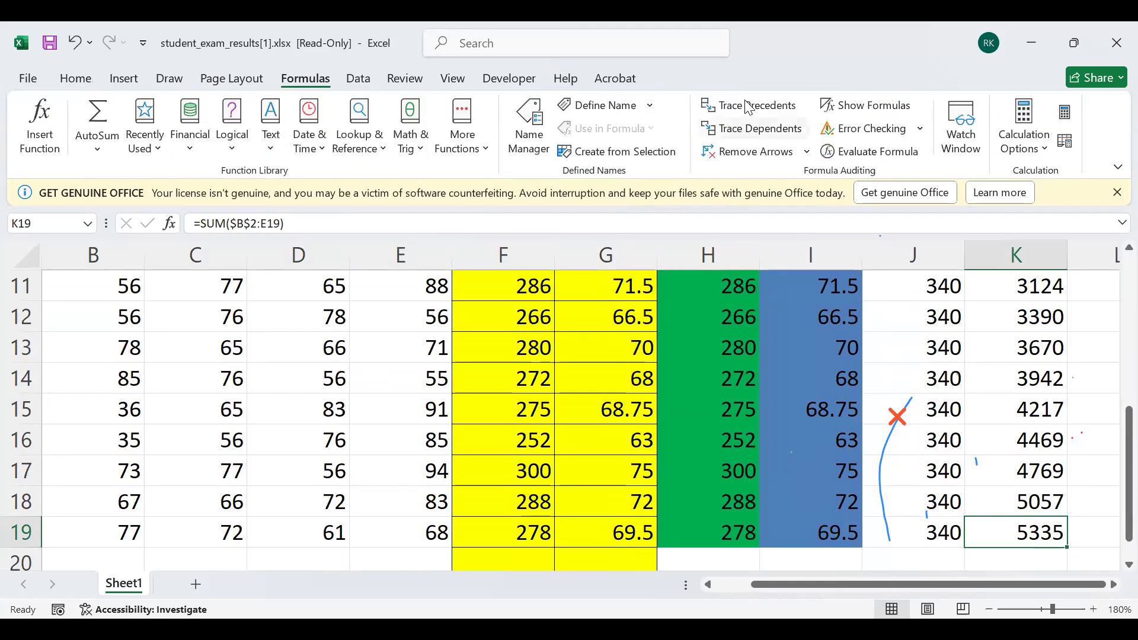
left_click(748, 105)
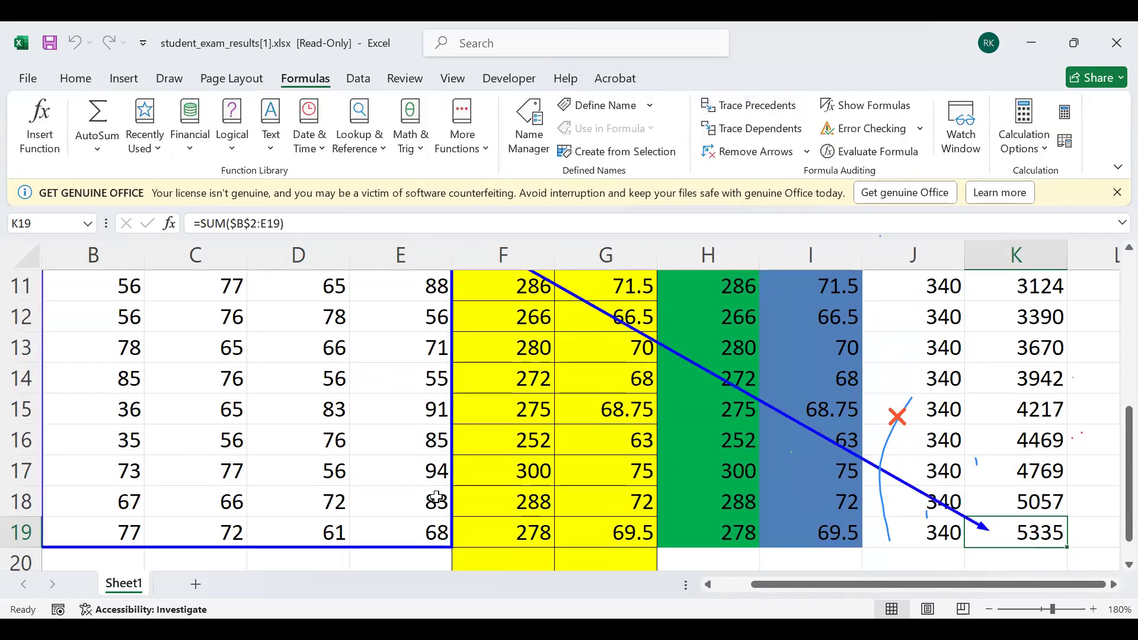
scroll(401, 435, "up", 4)
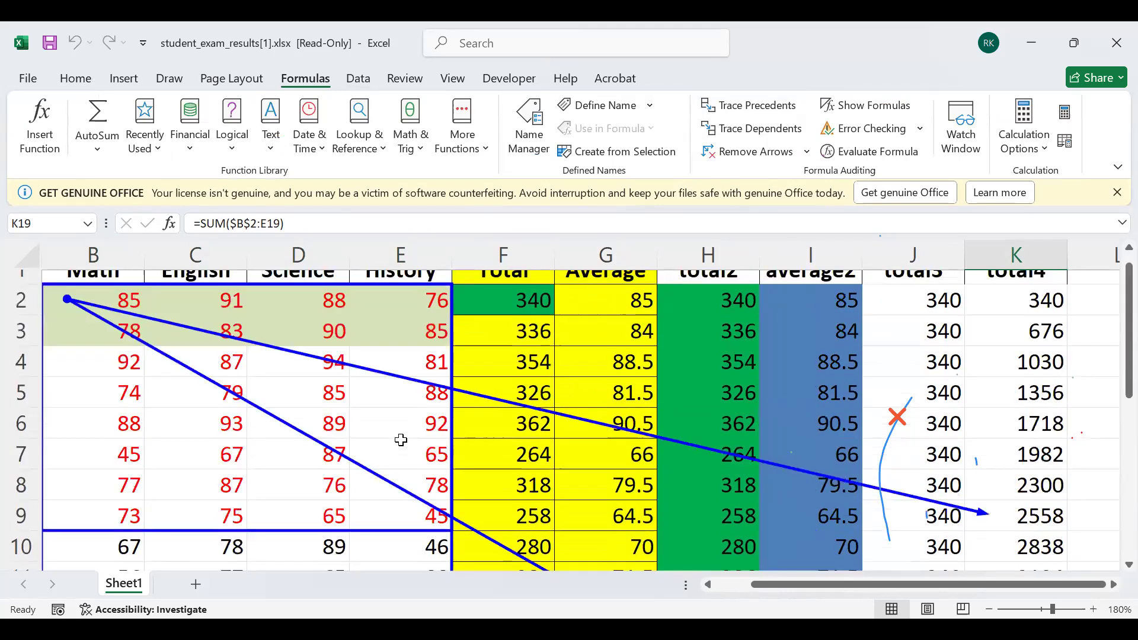
scroll(401, 429, "down", 4)
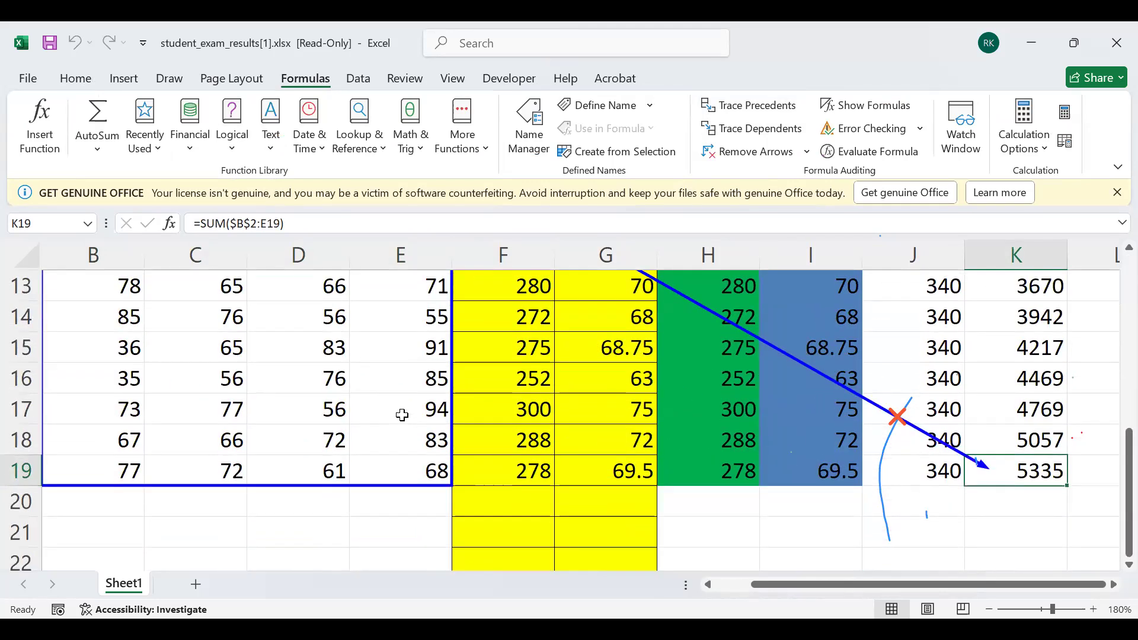
scroll(400, 427, "up", 4)
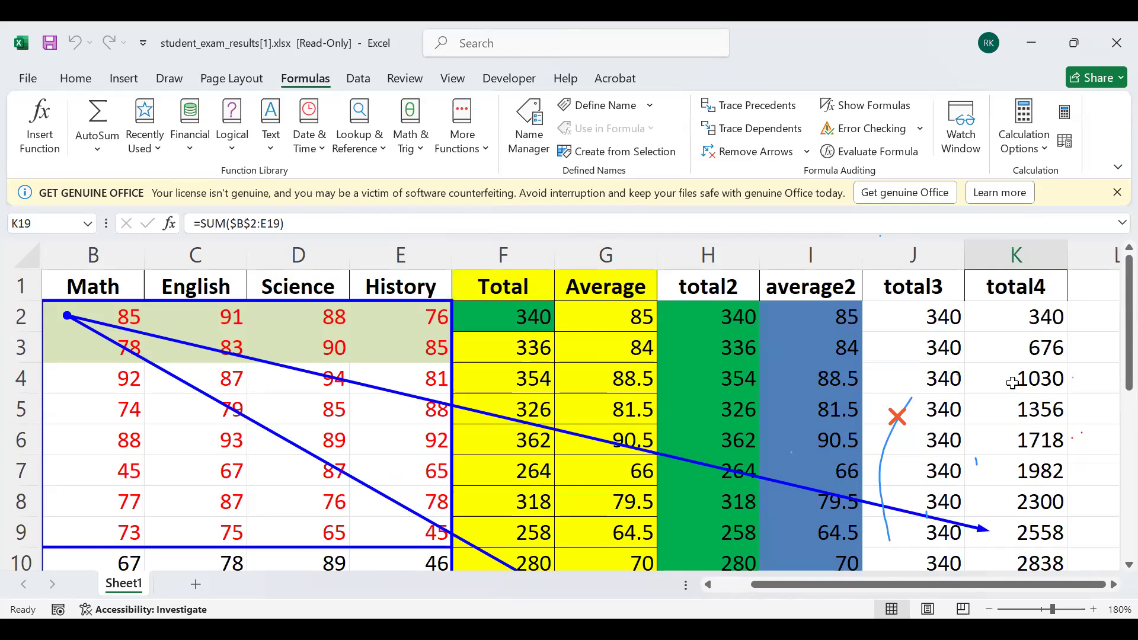
left_click(755, 153)
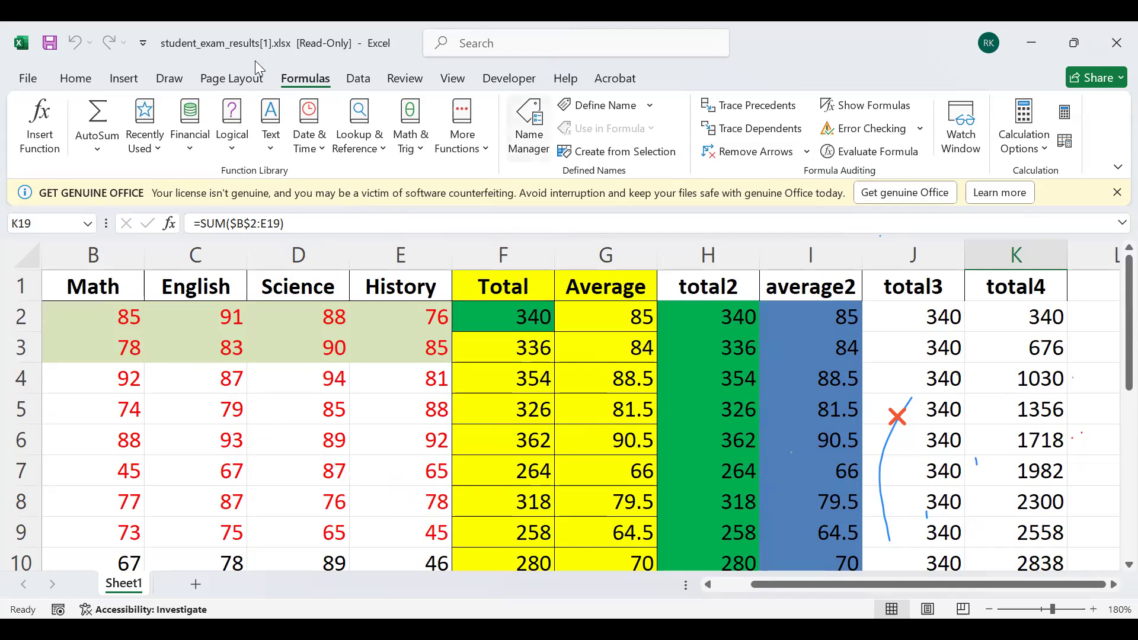
View the list of AutoSum functions and close it without choosing one
left_click(85, 72)
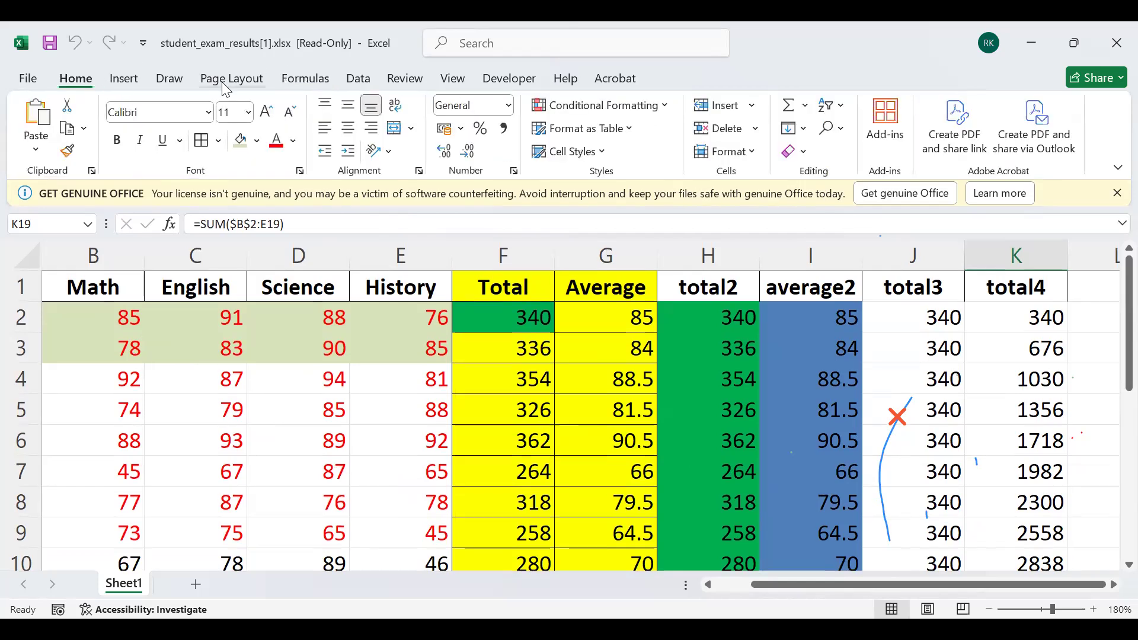
left_click(805, 107)
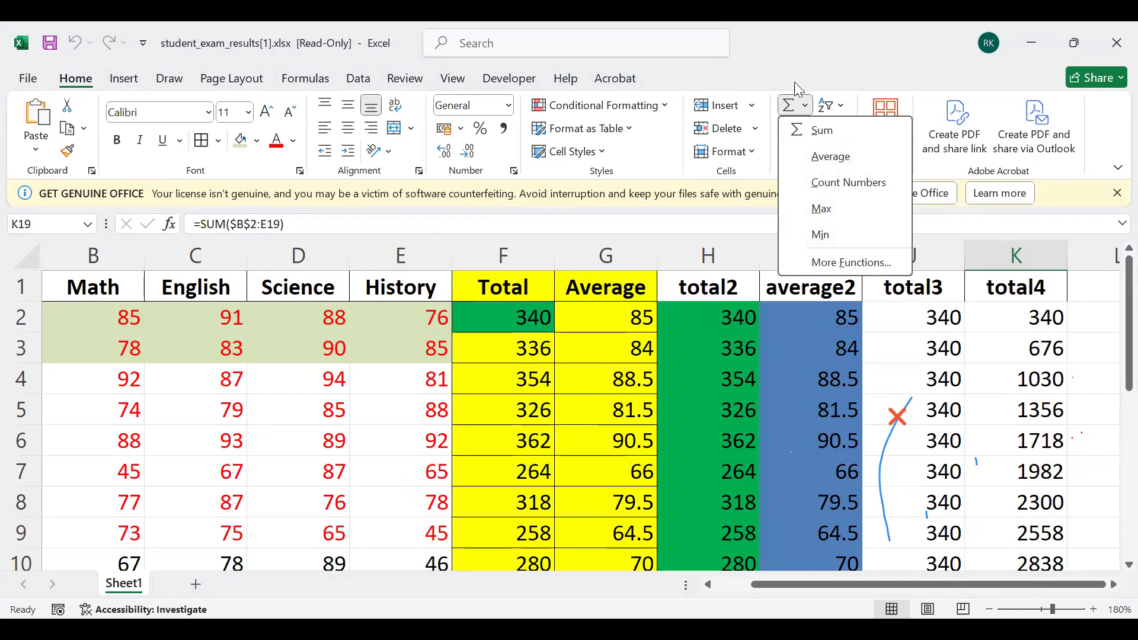
left_click(696, 322)
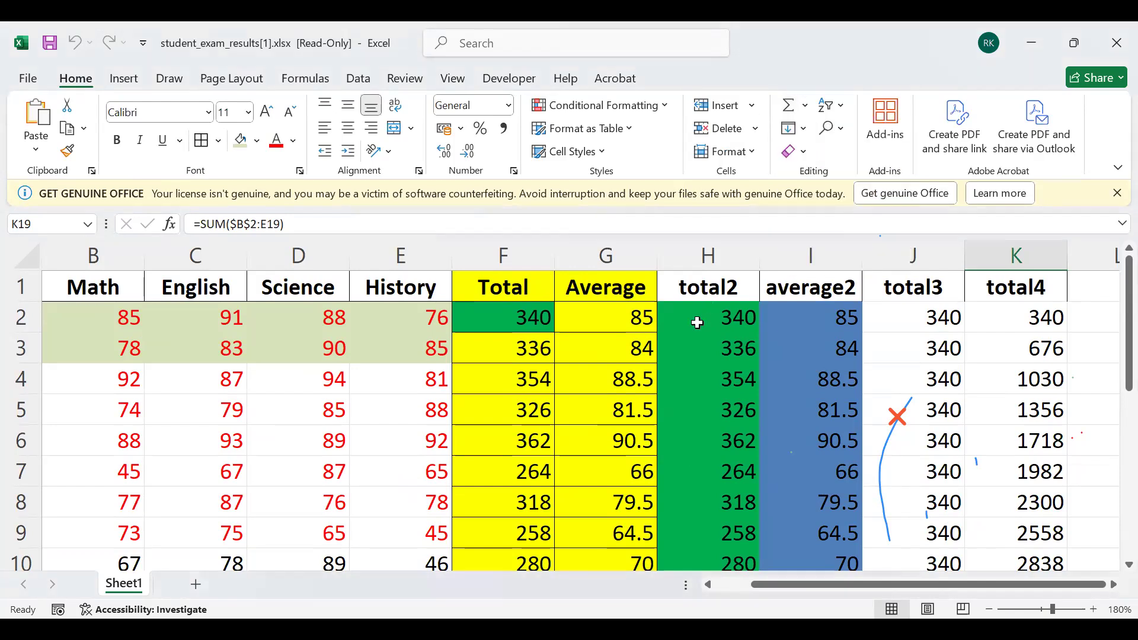
Enter the label "count number of students" in A21, below the list of student names
scroll(697, 322, "down", 5)
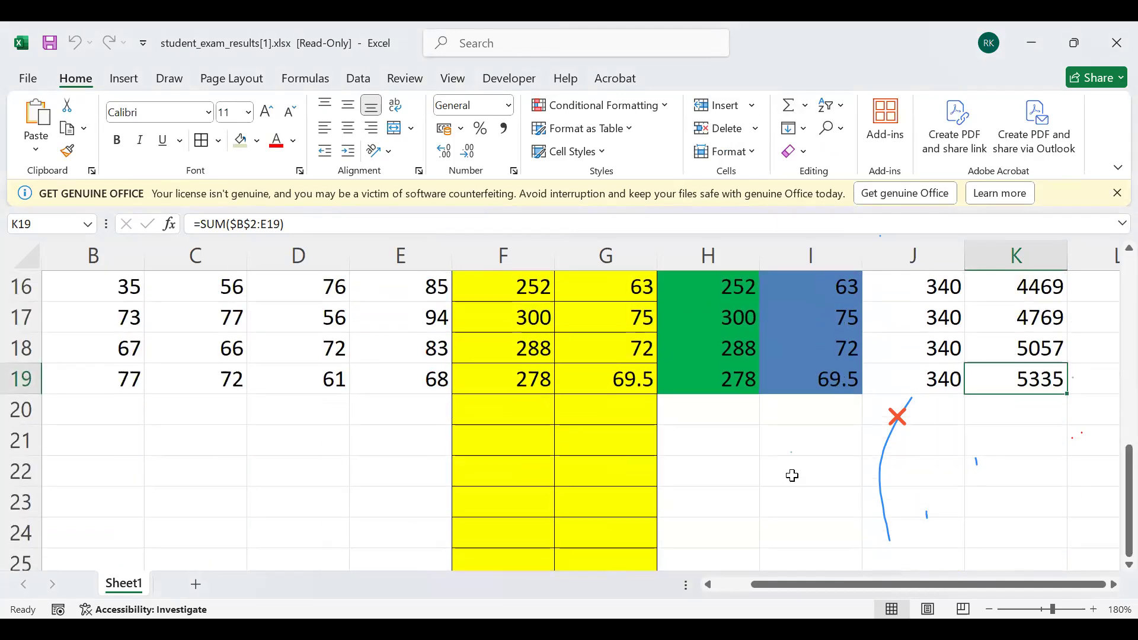
left_click_drag(784, 585, 731, 584)
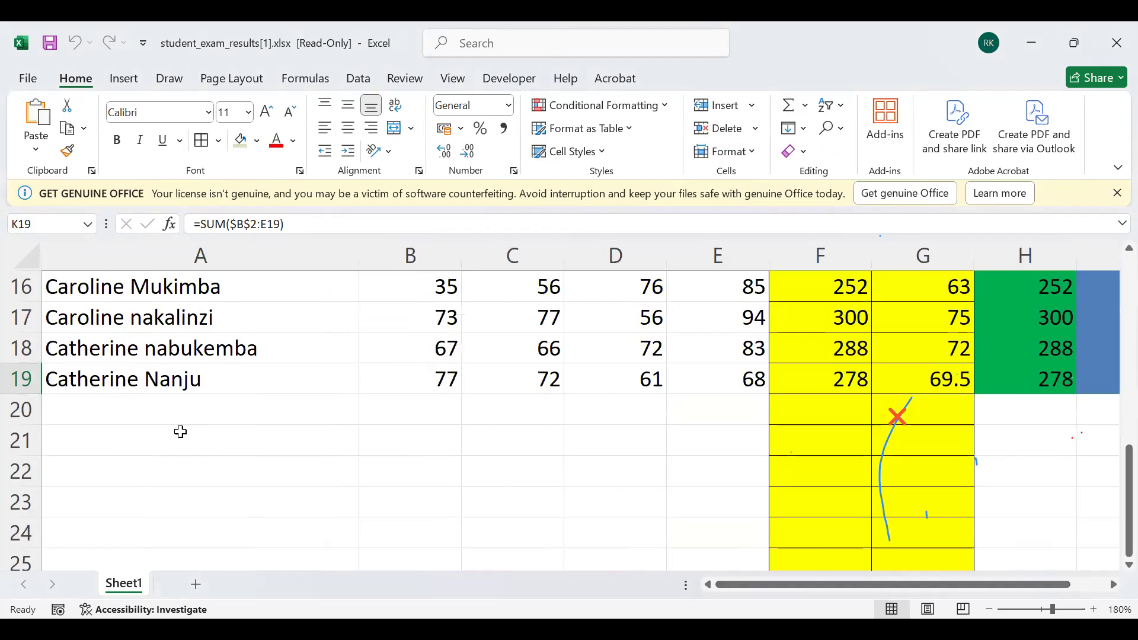
left_click(150, 439)
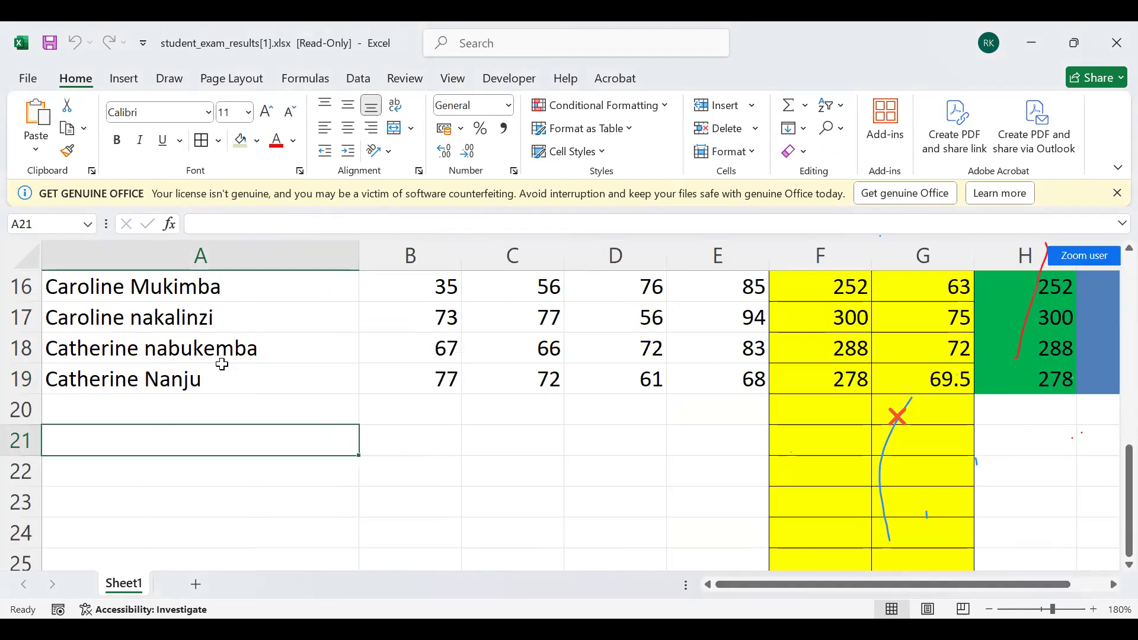
type("cont")
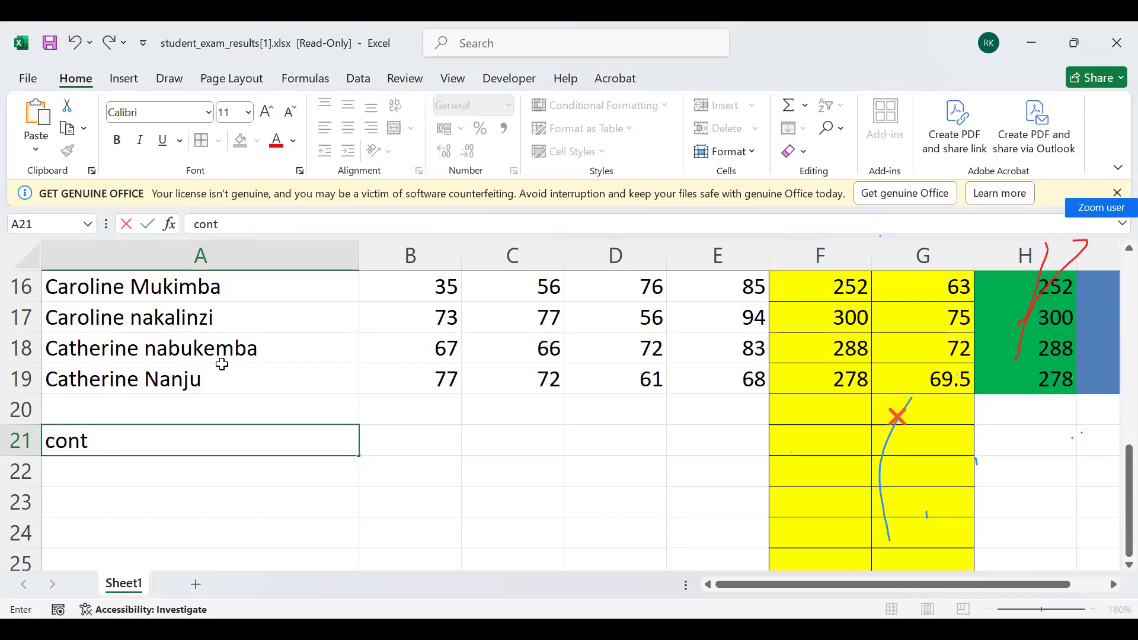
key("BackSpace")
key("BackSpace")
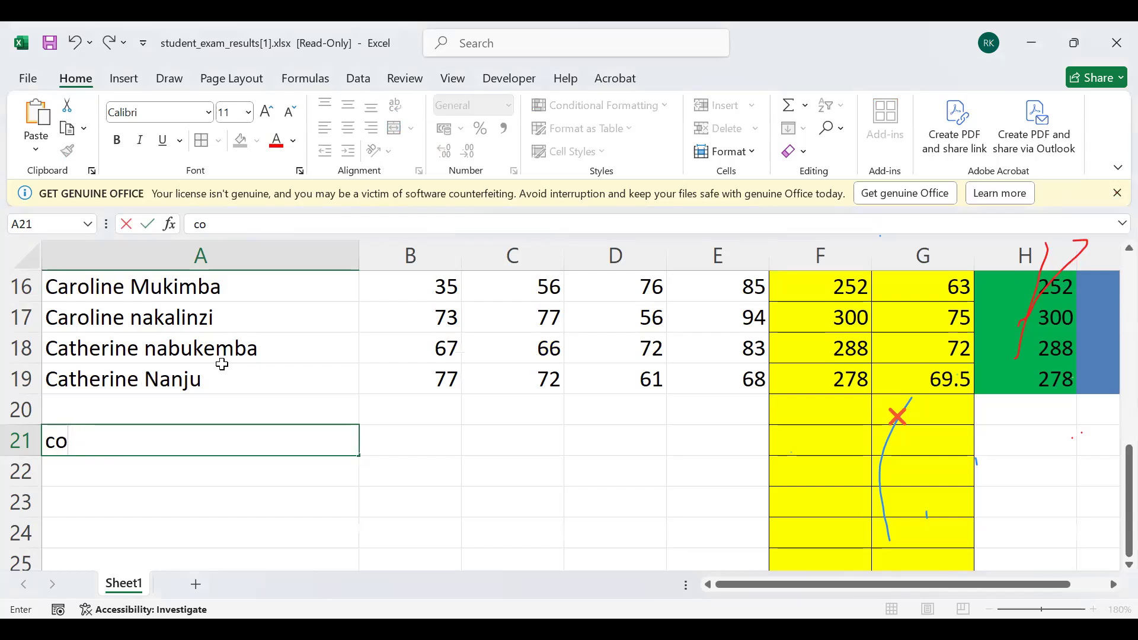
type("unt numb")
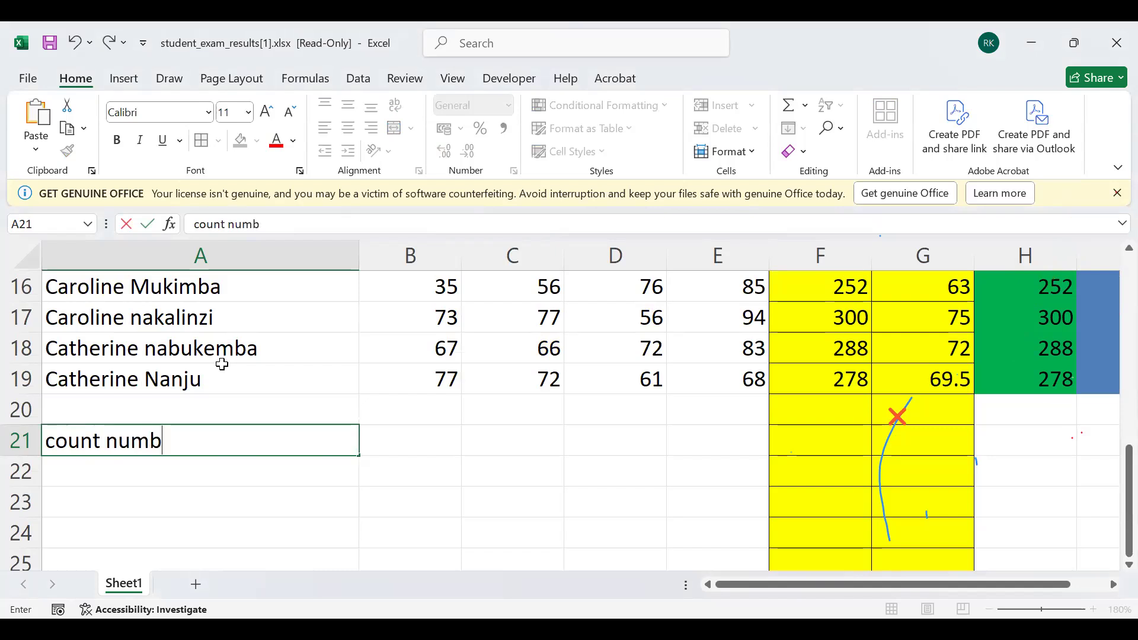
type("er of students")
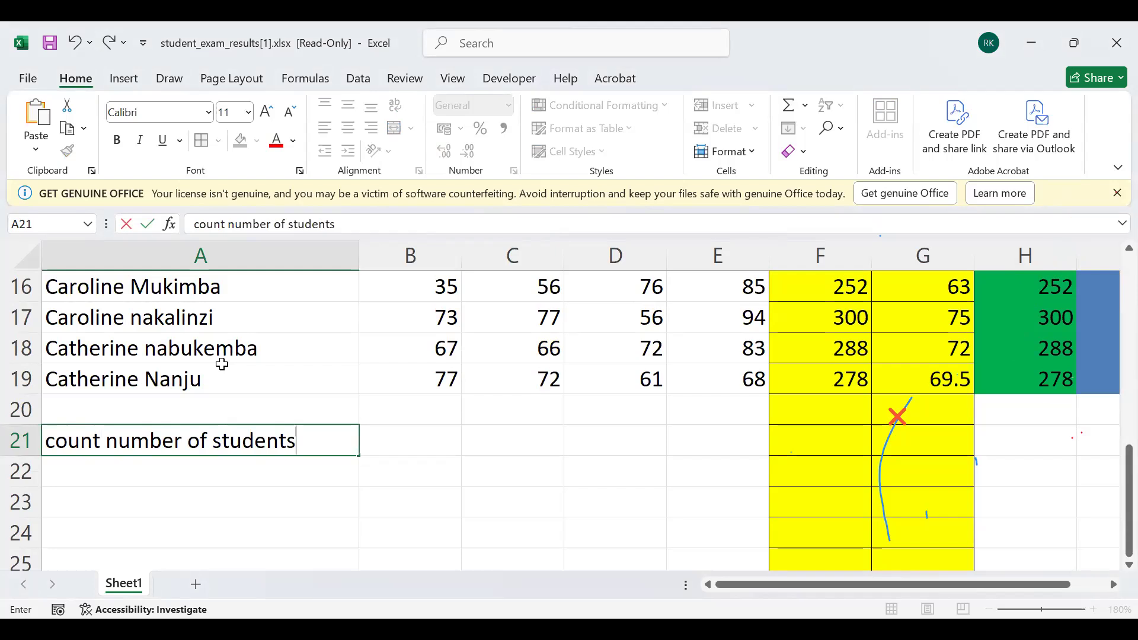
left_click(424, 446)
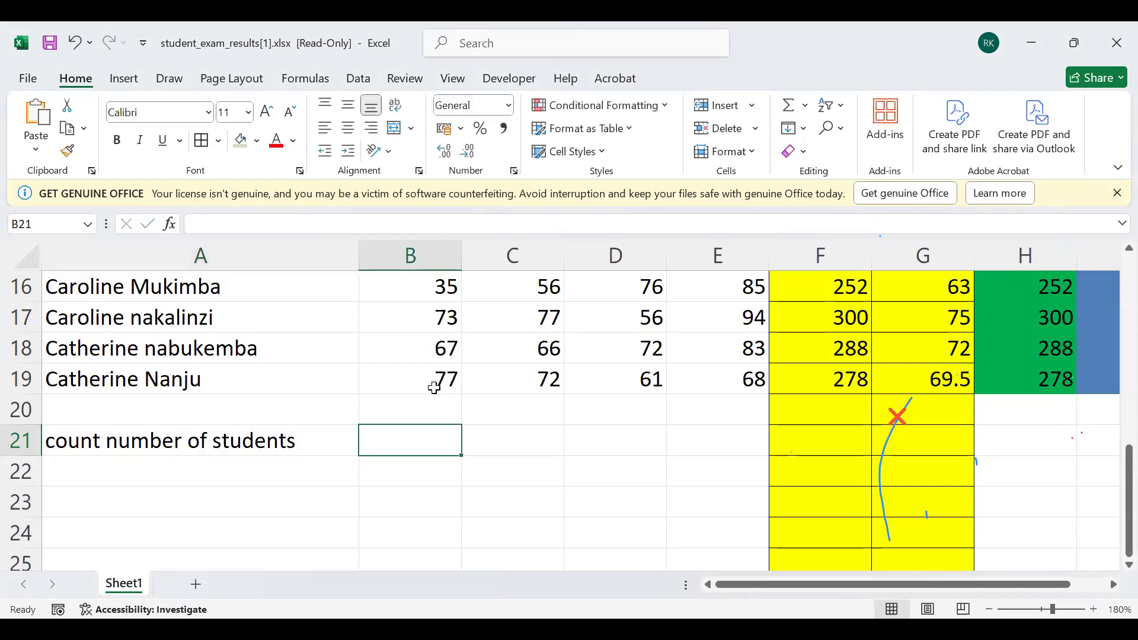
Freeze the top row of the sheet so the column headings remain in view
scroll(434, 388, "up", 5)
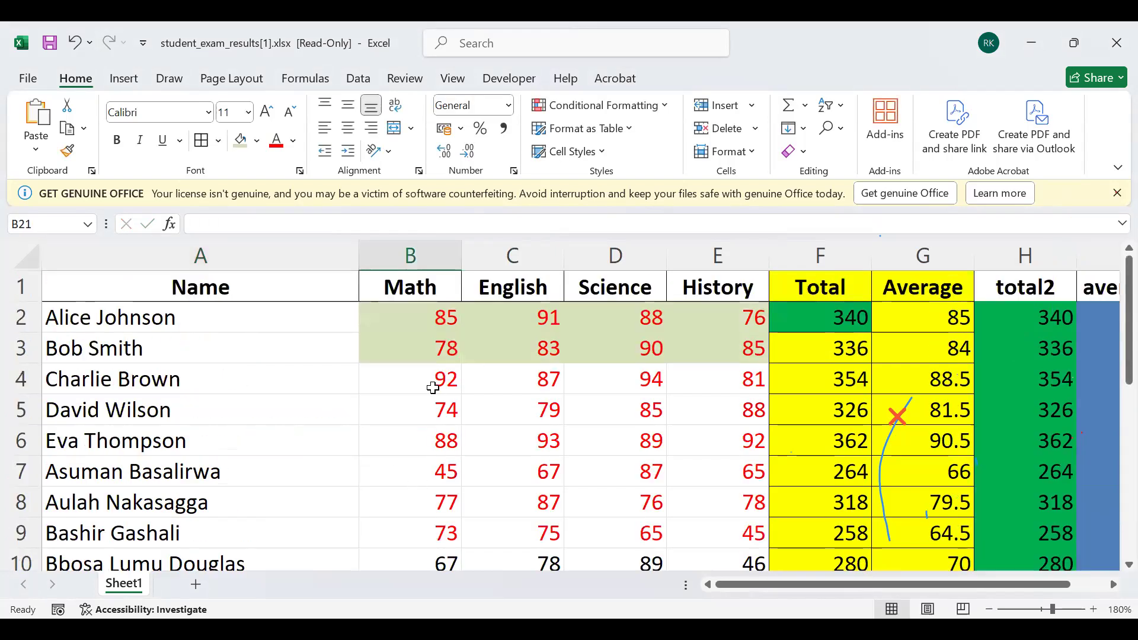
scroll(437, 353, "down", 5)
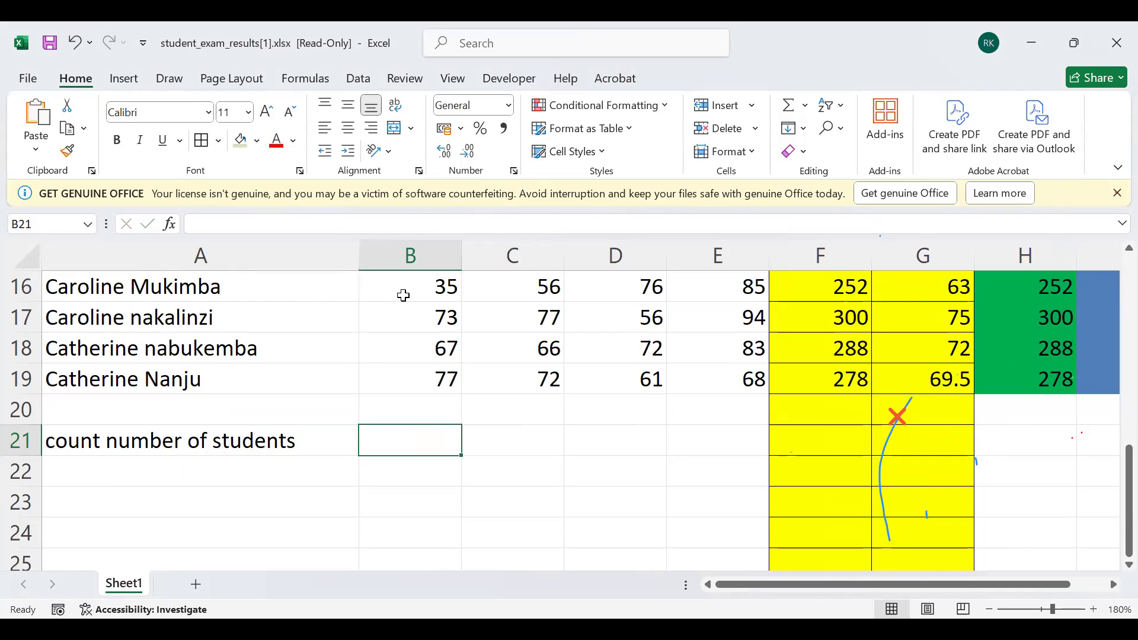
scroll(403, 295, "up", 5)
scroll(363, 312, "down", 5)
scroll(392, 302, "down", 2)
scroll(386, 317, "up", 7)
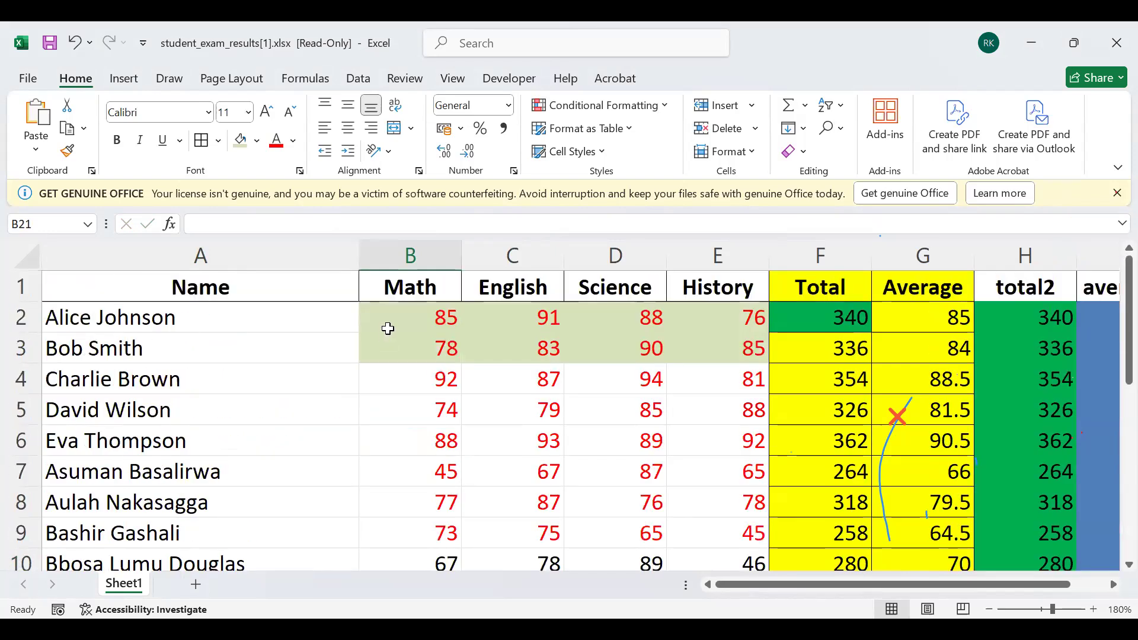
left_click(391, 321)
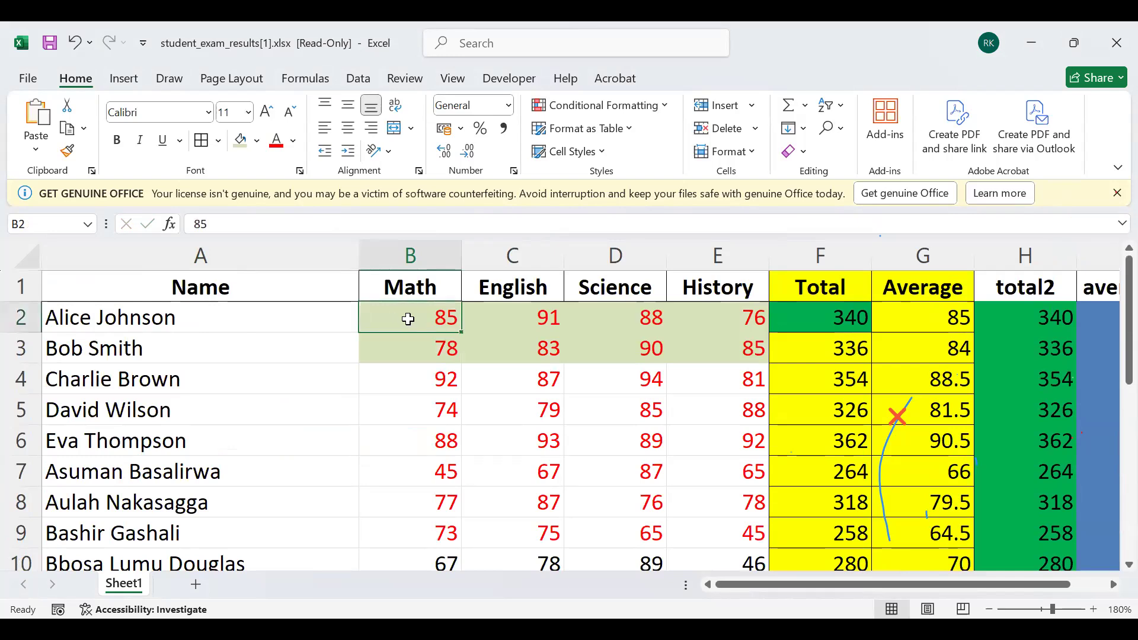
left_click(463, 83)
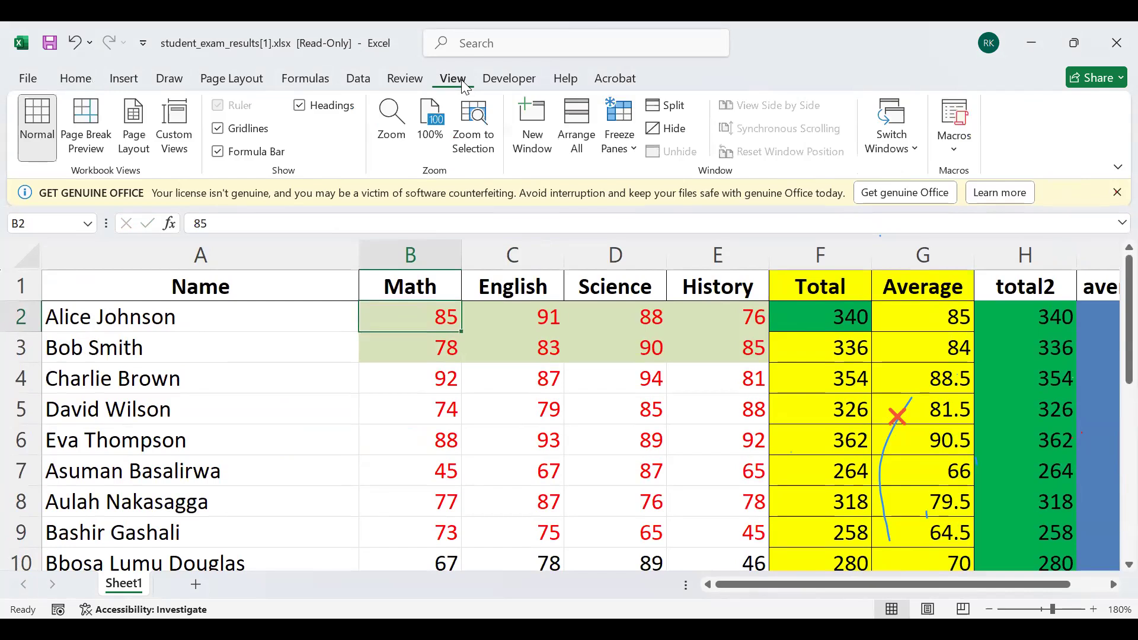
left_click(632, 148)
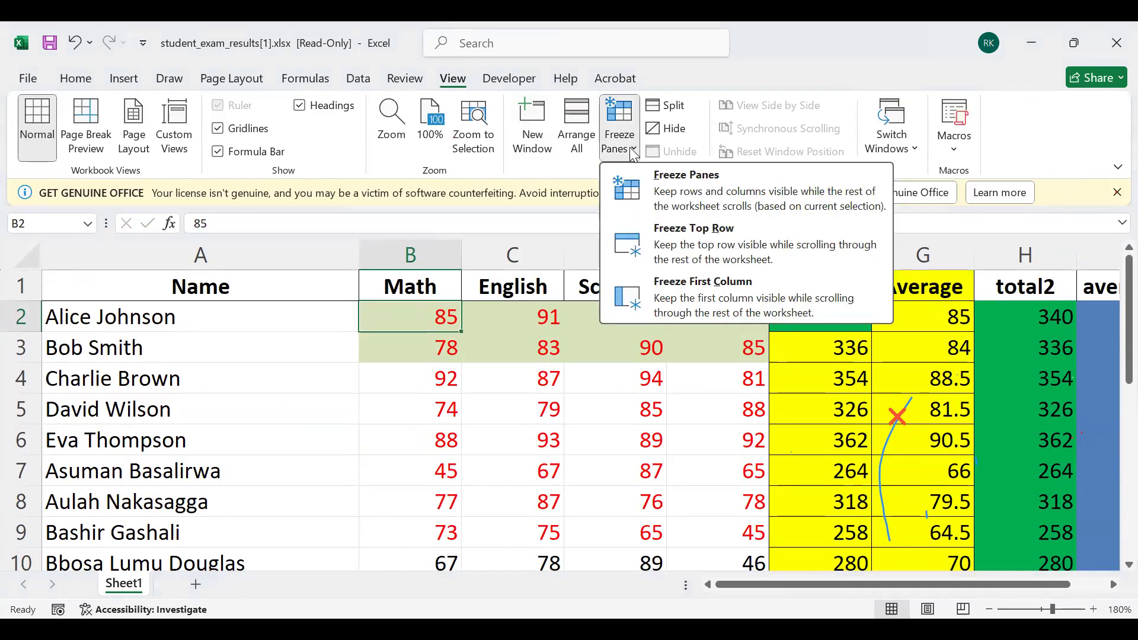
left_click(673, 243)
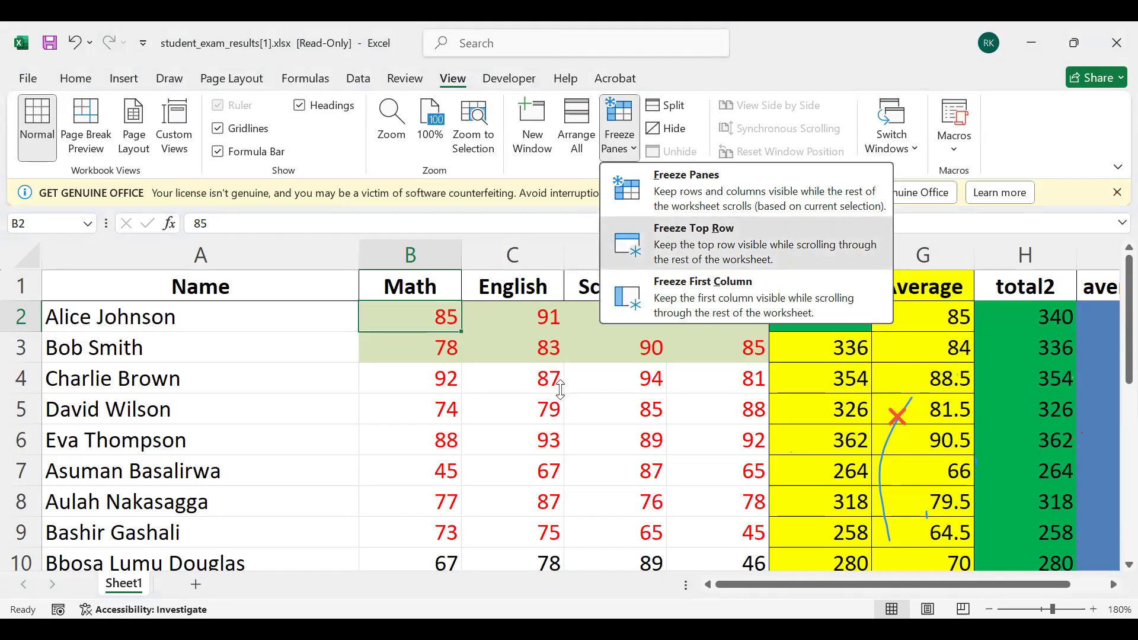
Check the frozen header row against the rows further down and select B21 beside the student-count label
scroll(559, 391, "down", 1)
scroll(559, 391, "down", 5)
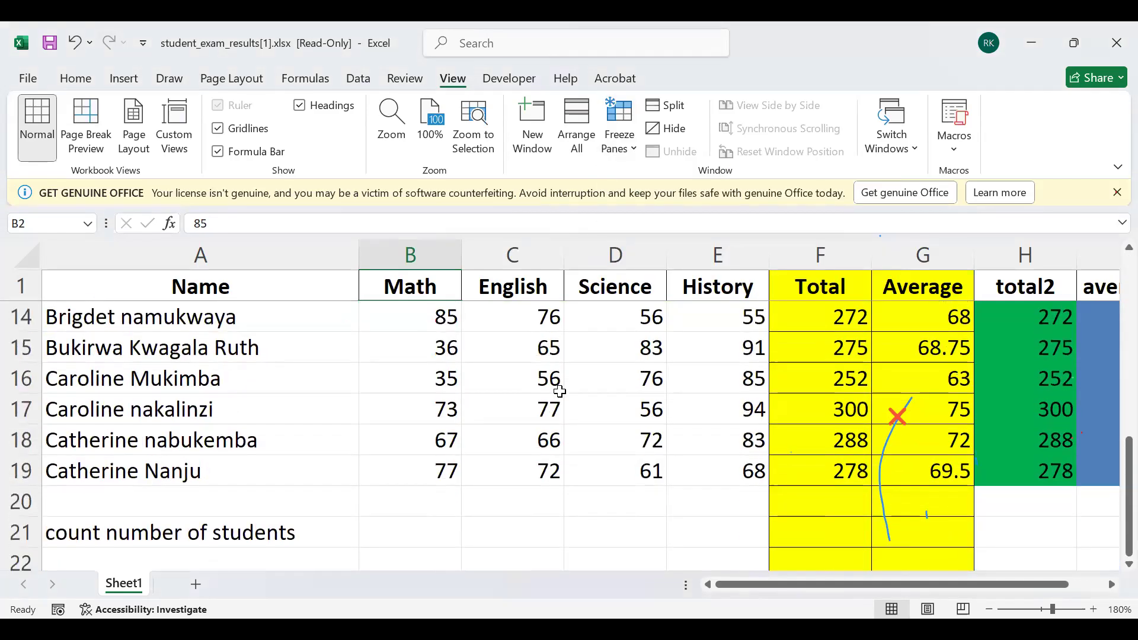
scroll(560, 391, "down", 2)
scroll(560, 392, "up", 6)
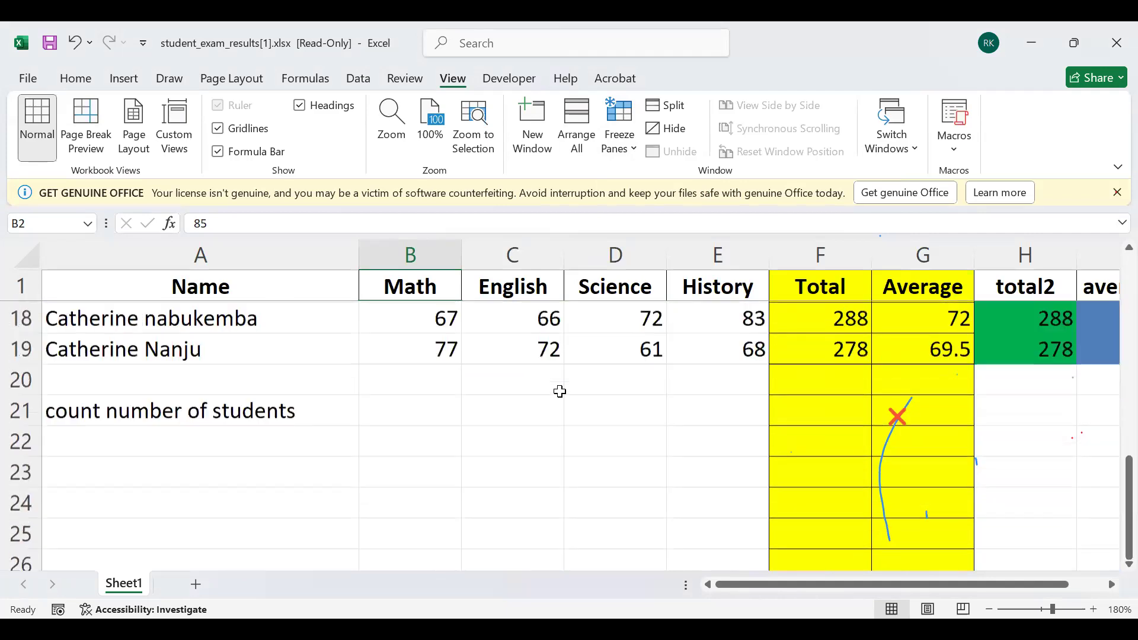
scroll(560, 391, "down", 2)
scroll(559, 391, "down", 3)
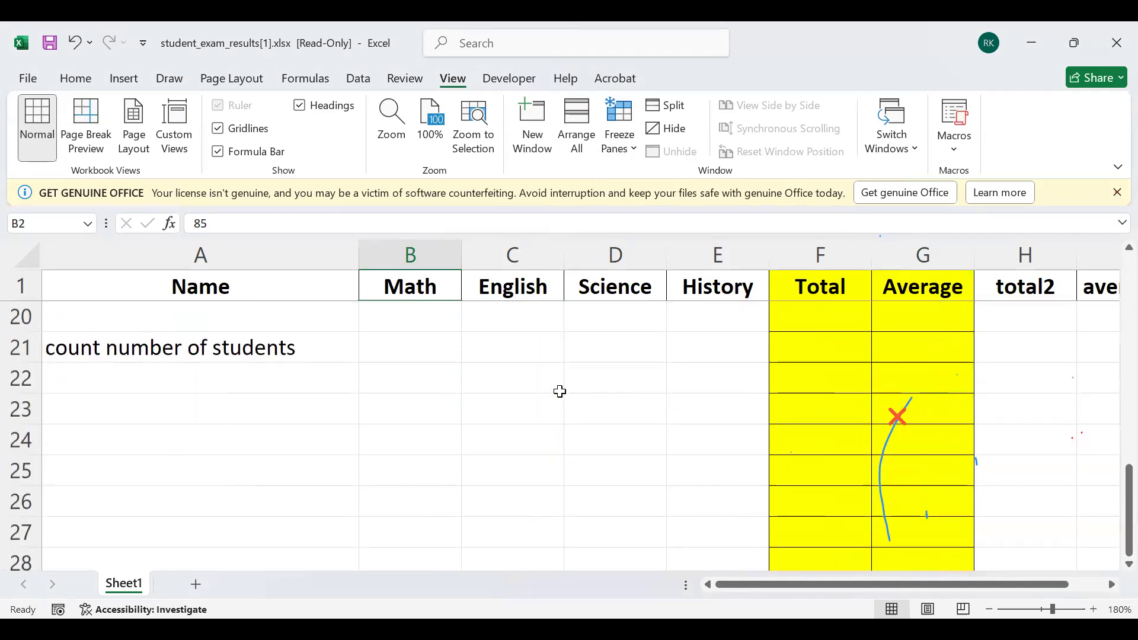
left_click(423, 354)
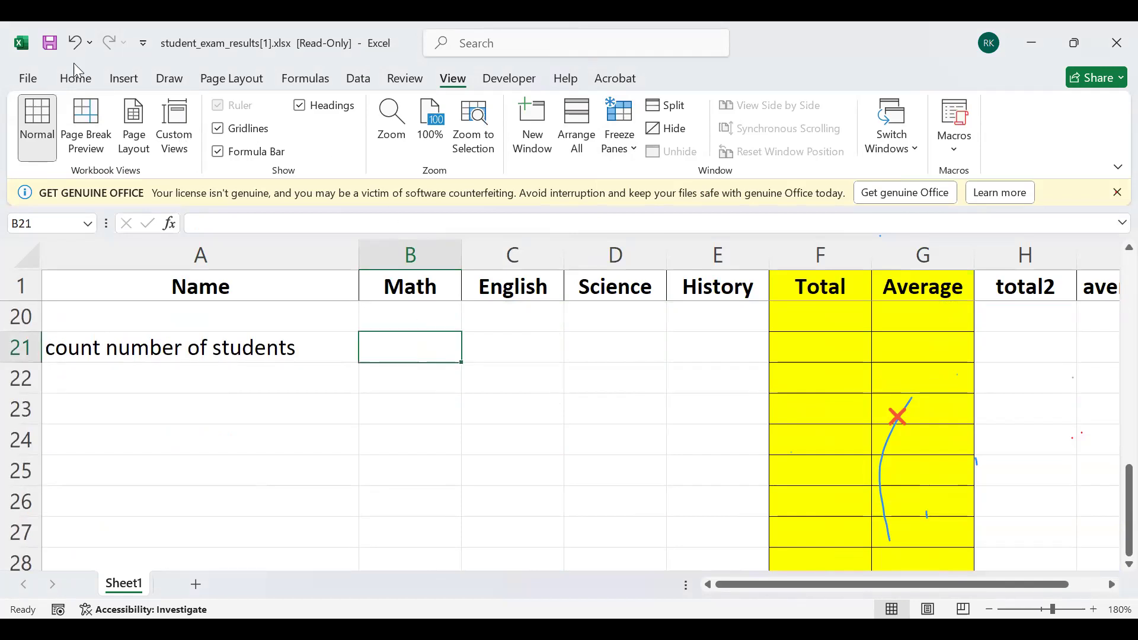
Insert a Count Numbers function in B21 and check its suggested range against the Math scores
left_click(70, 78)
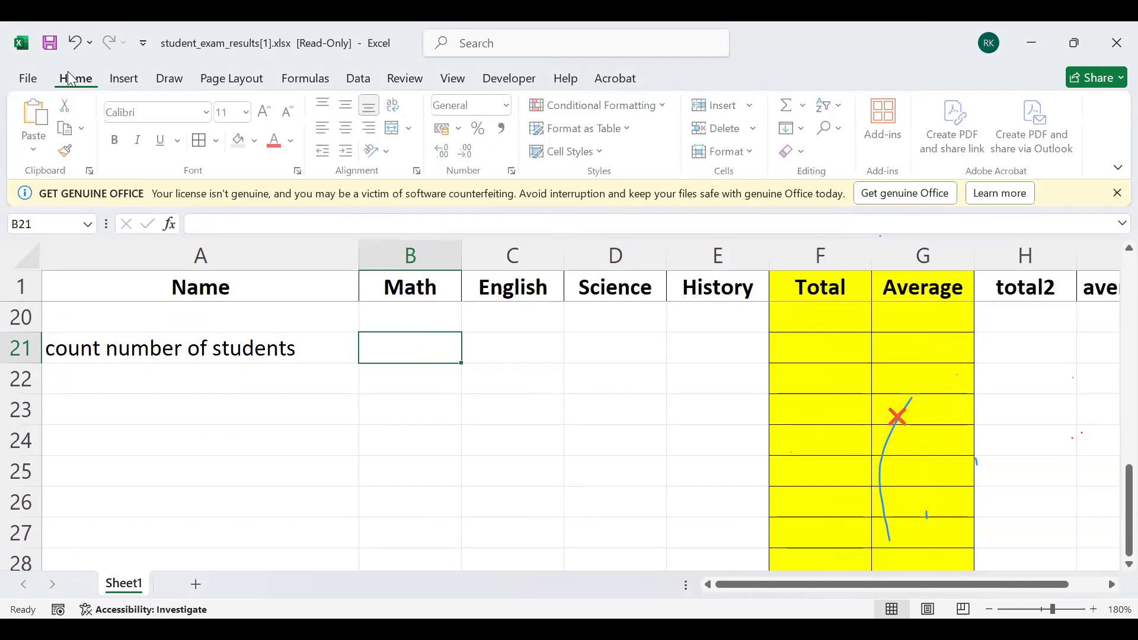
left_click(806, 107)
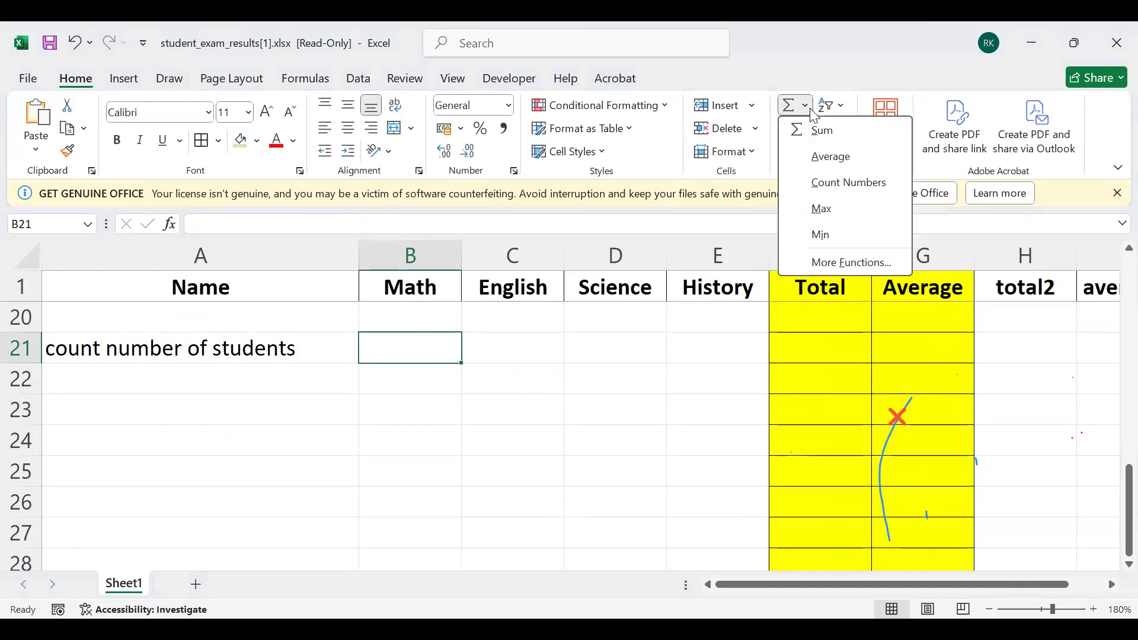
left_click(836, 183)
scroll(560, 437, "up", 1)
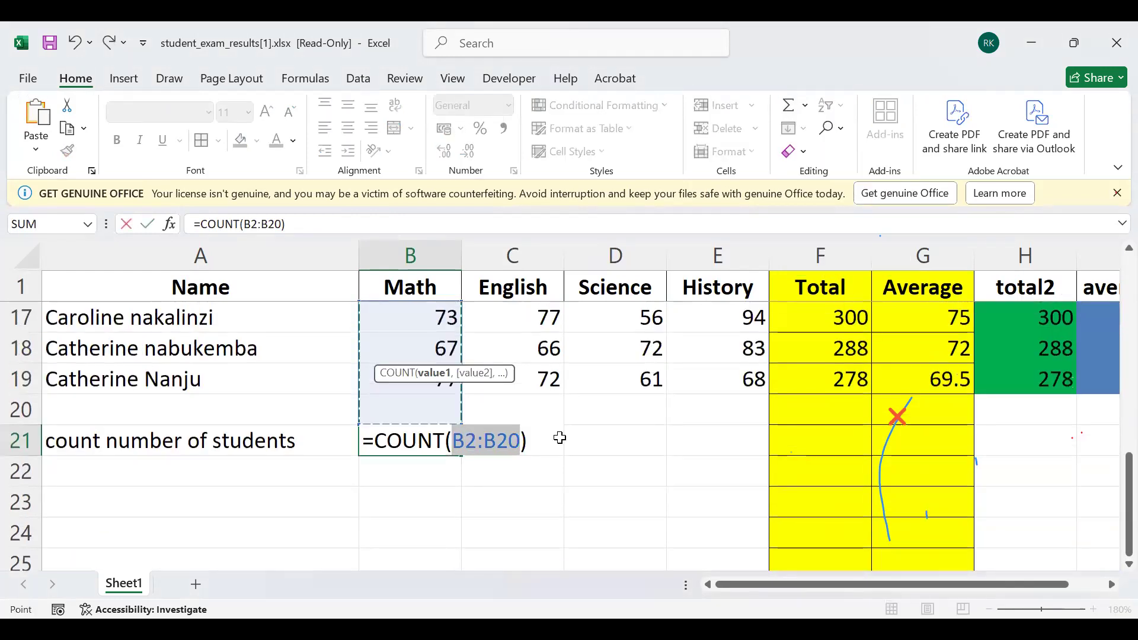
scroll(402, 500, "up", 1)
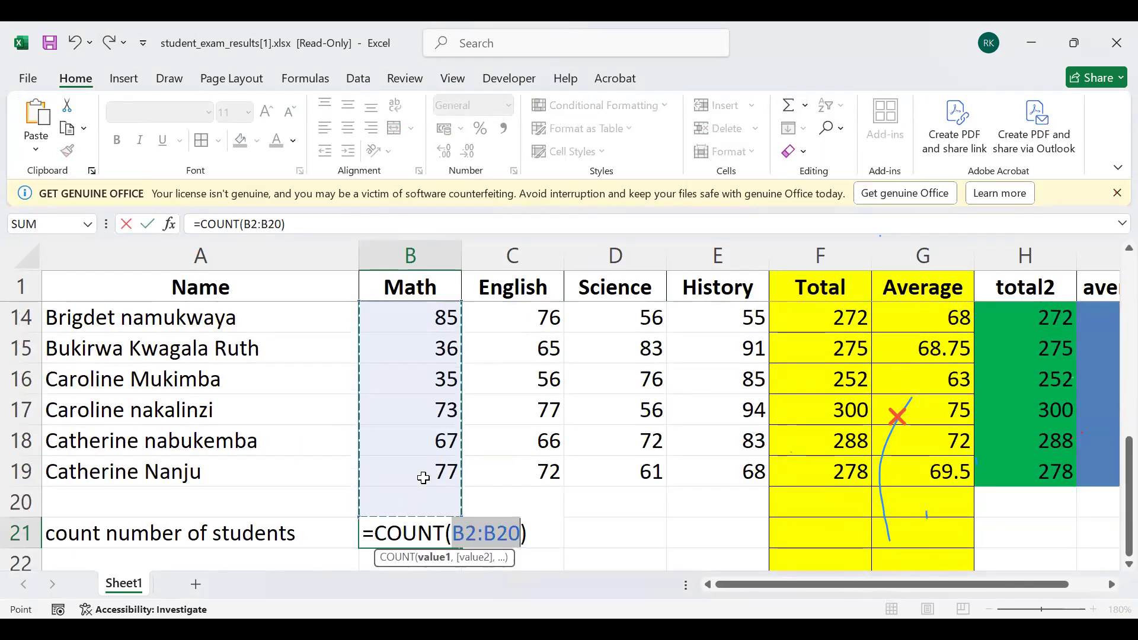
scroll(423, 478, "up", 4)
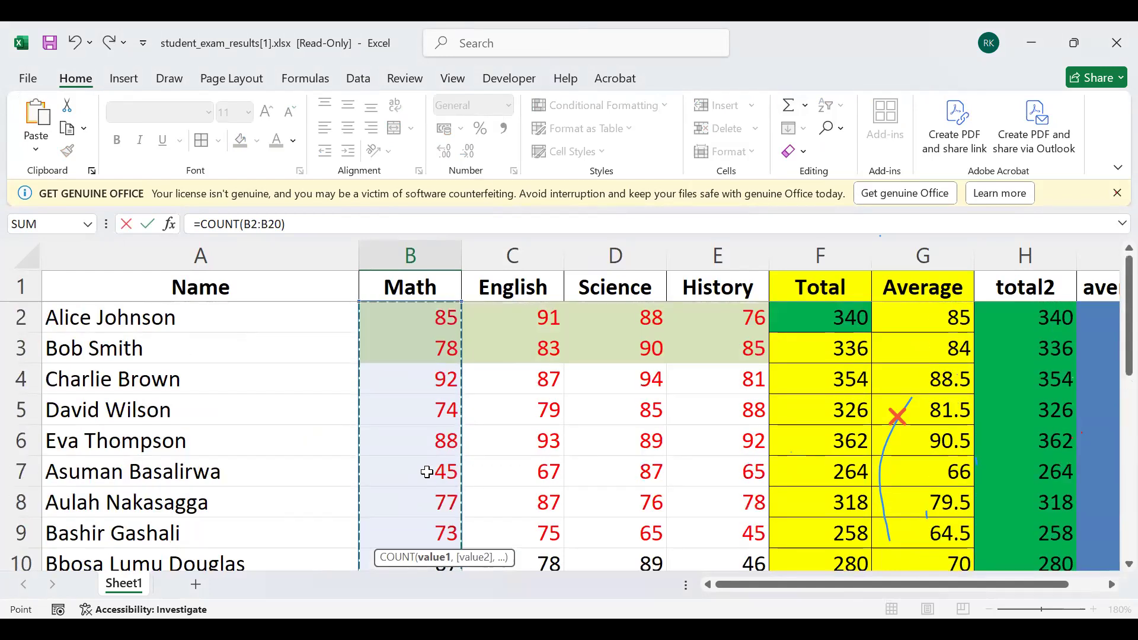
scroll(427, 472, "down", 4)
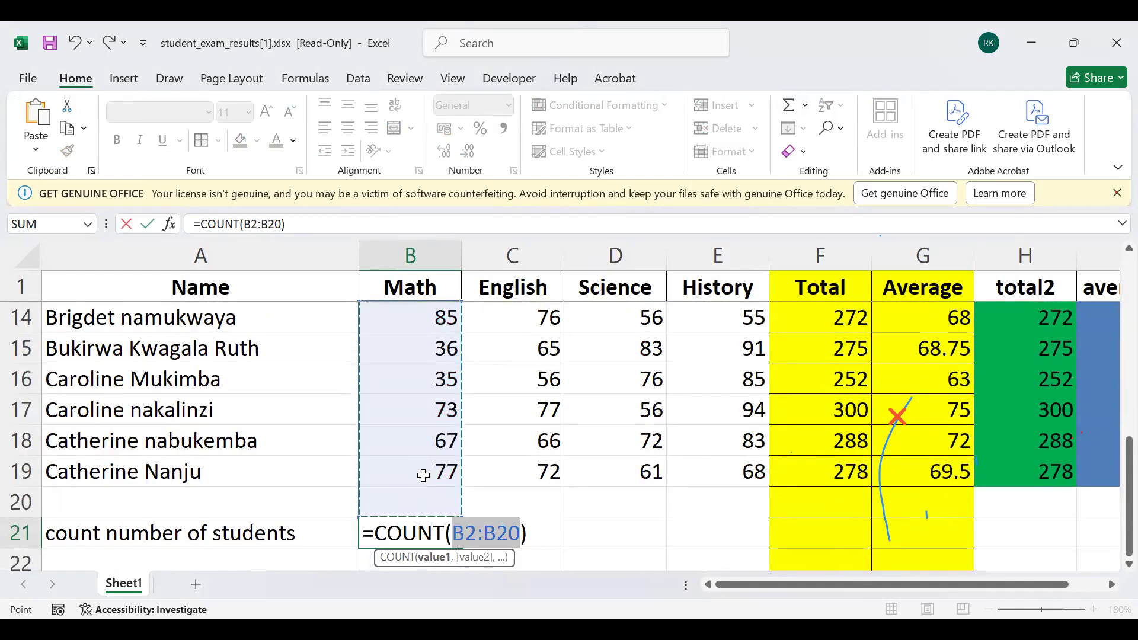
scroll(423, 475, "down", 1)
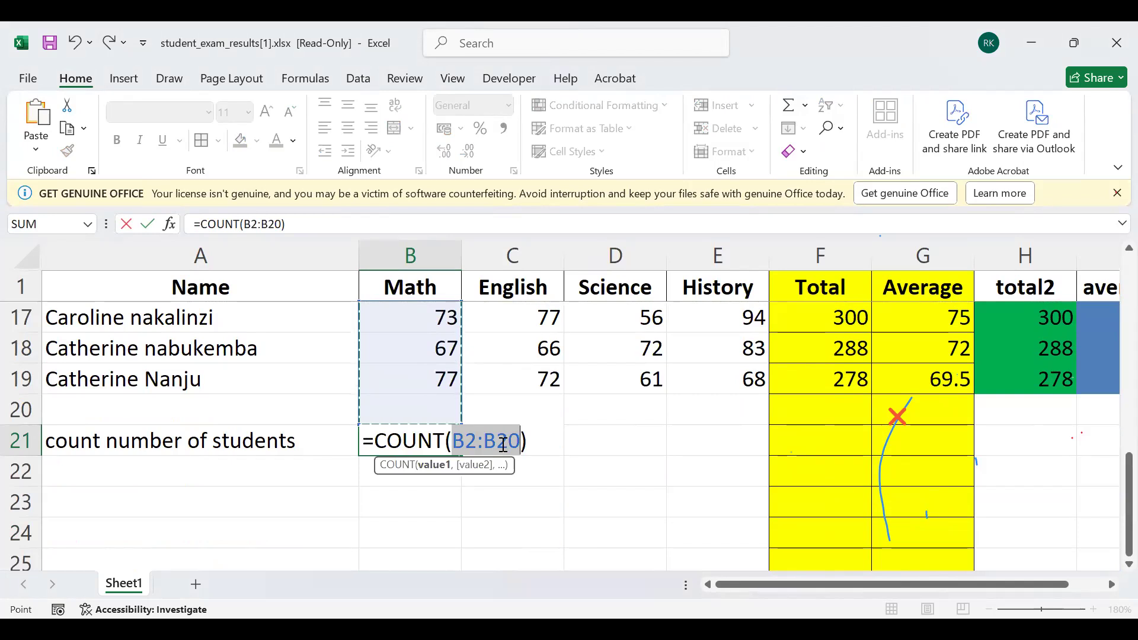
Correct the COUNT range in B21 to B2:B19 so that the blank row is excluded
left_click(502, 444)
key("Delete")
key("Delete")
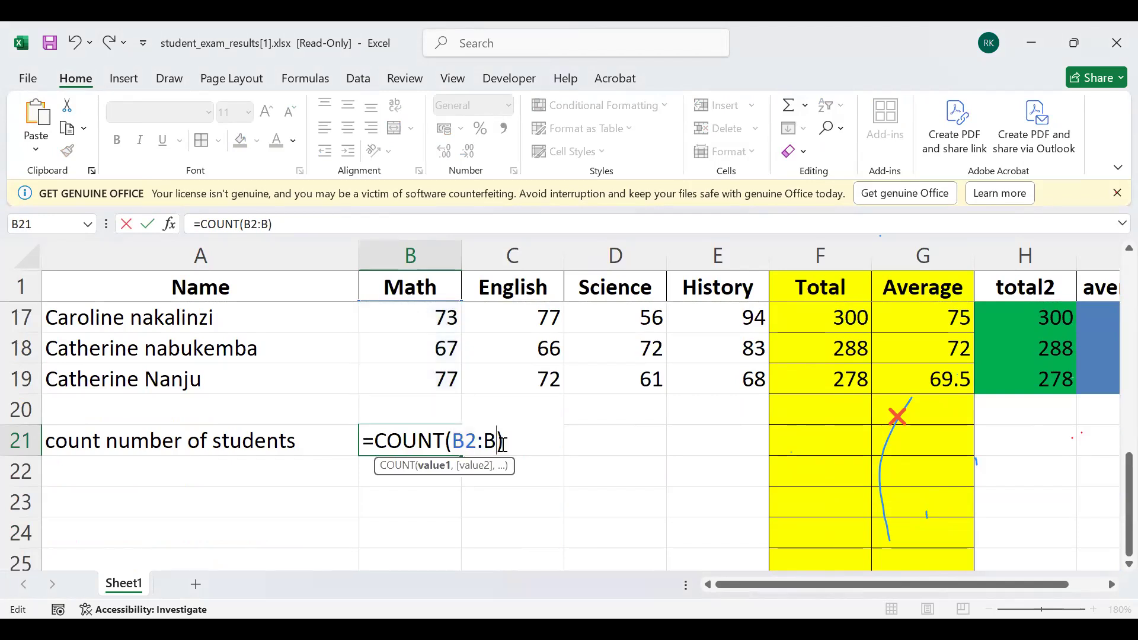
type("19")
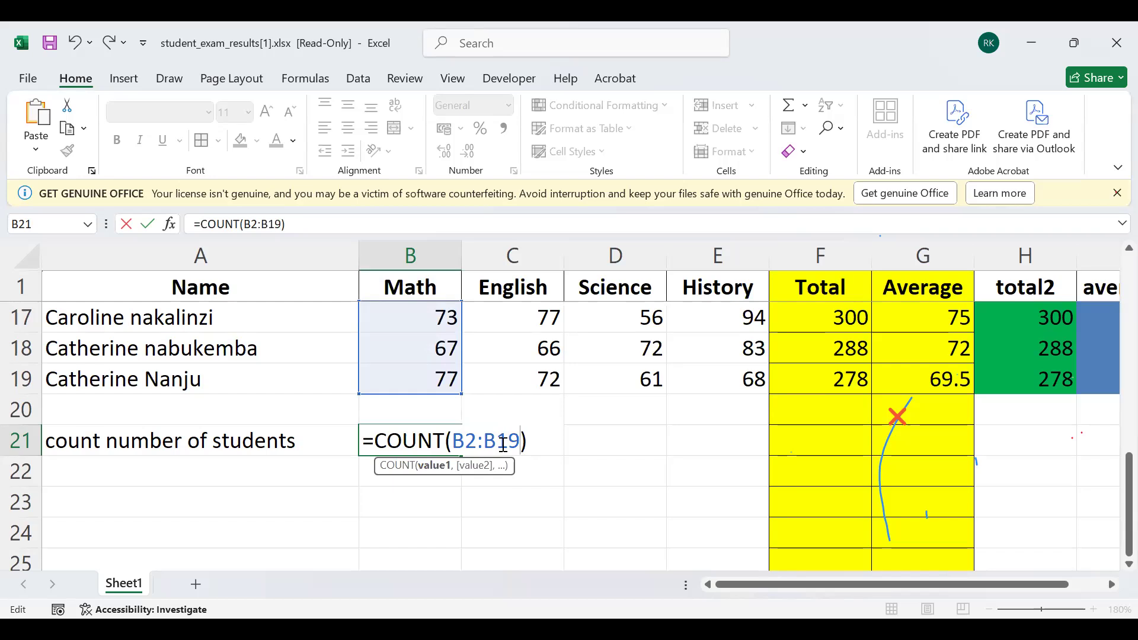
key("Return")
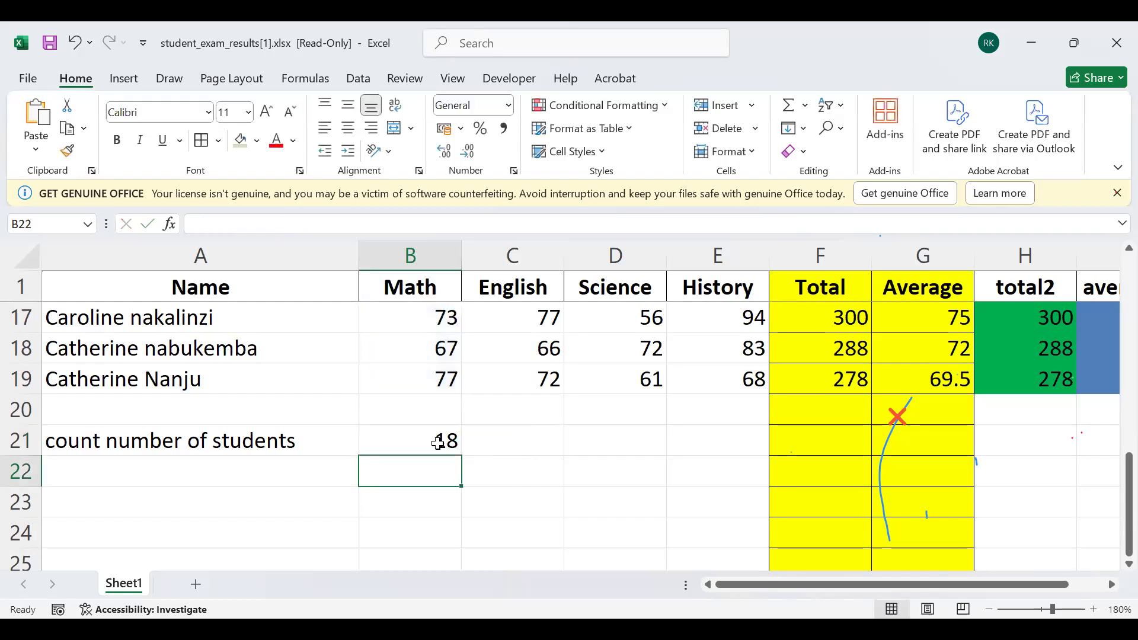
Fill the student-count formula from B21 across the English, Science and History columns to E21, and check the formula in E21
left_click(445, 440)
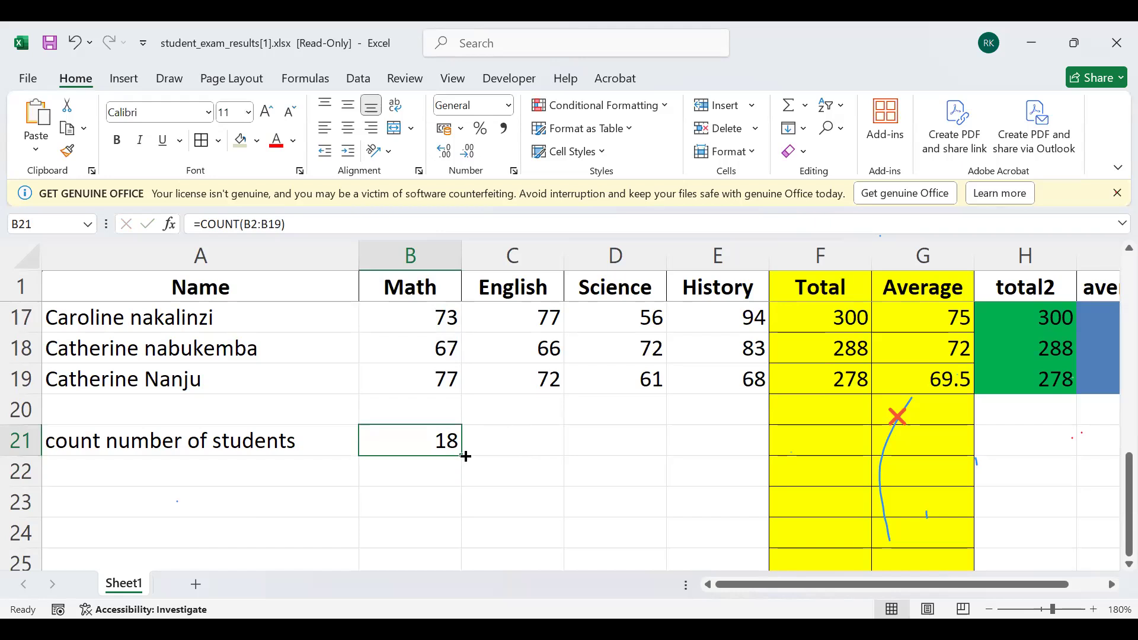
left_click_drag(462, 456, 745, 429)
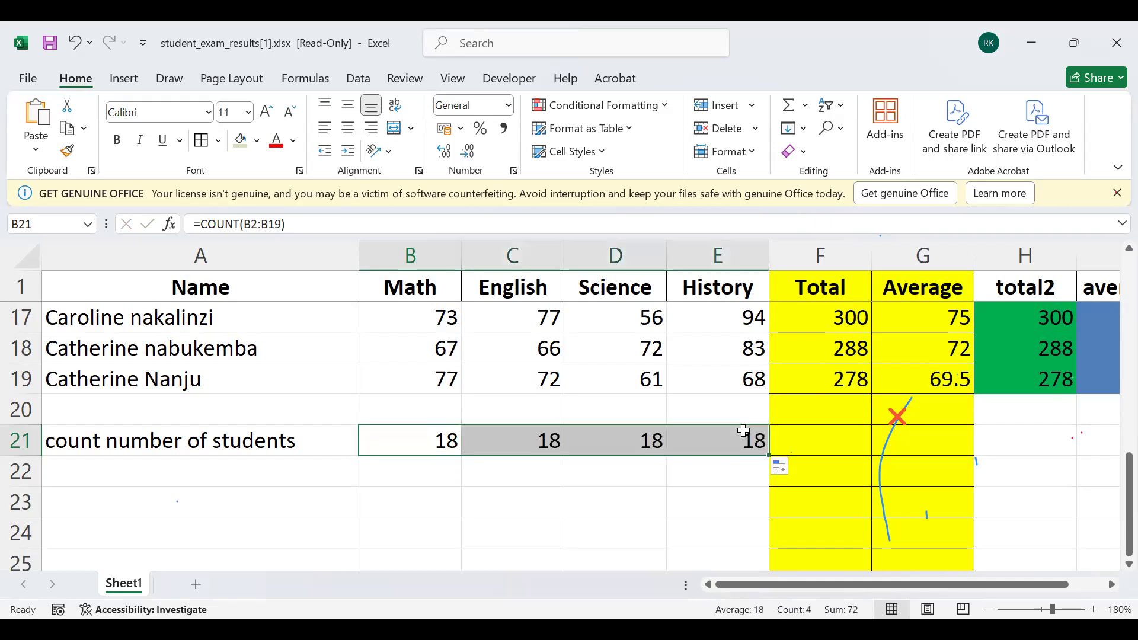
scroll(692, 506, "up", 3)
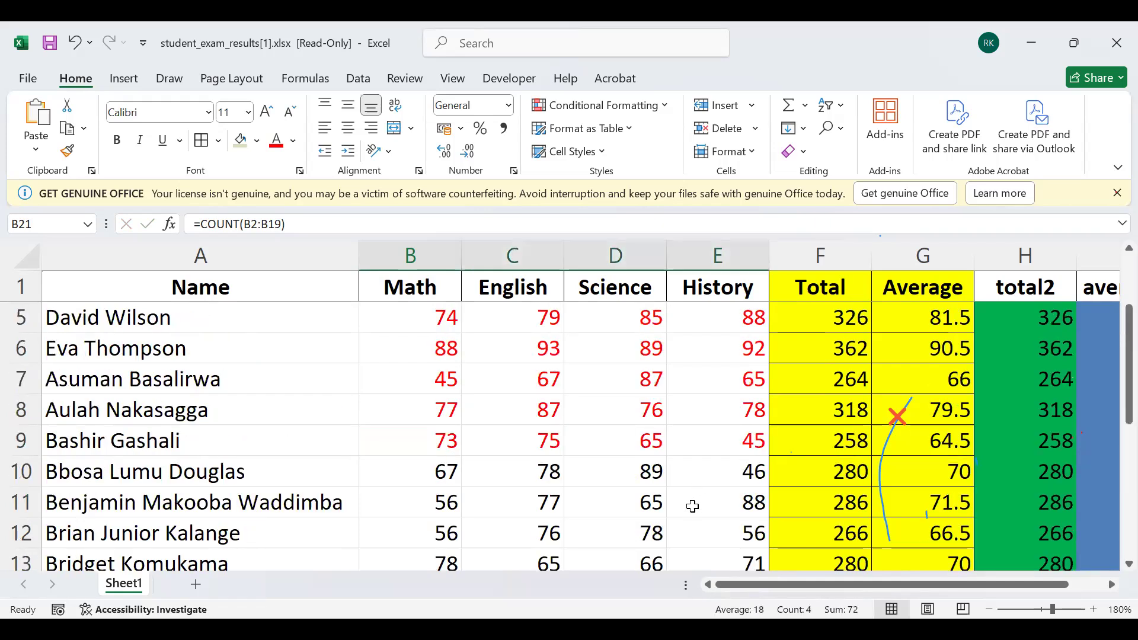
scroll(692, 506, "down", 5)
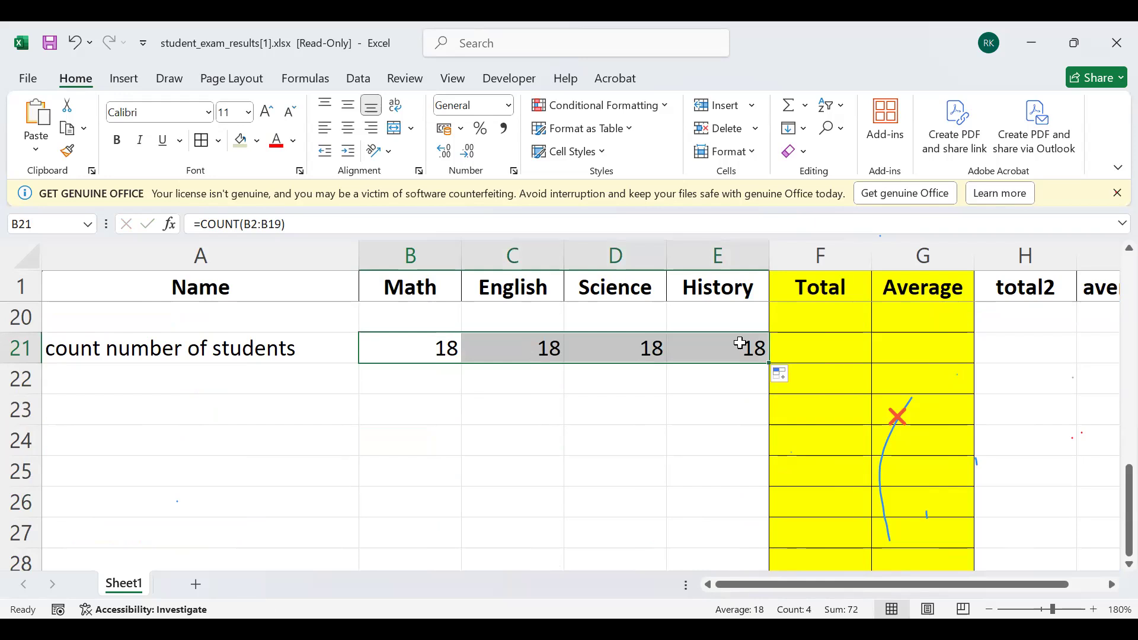
left_click(740, 343)
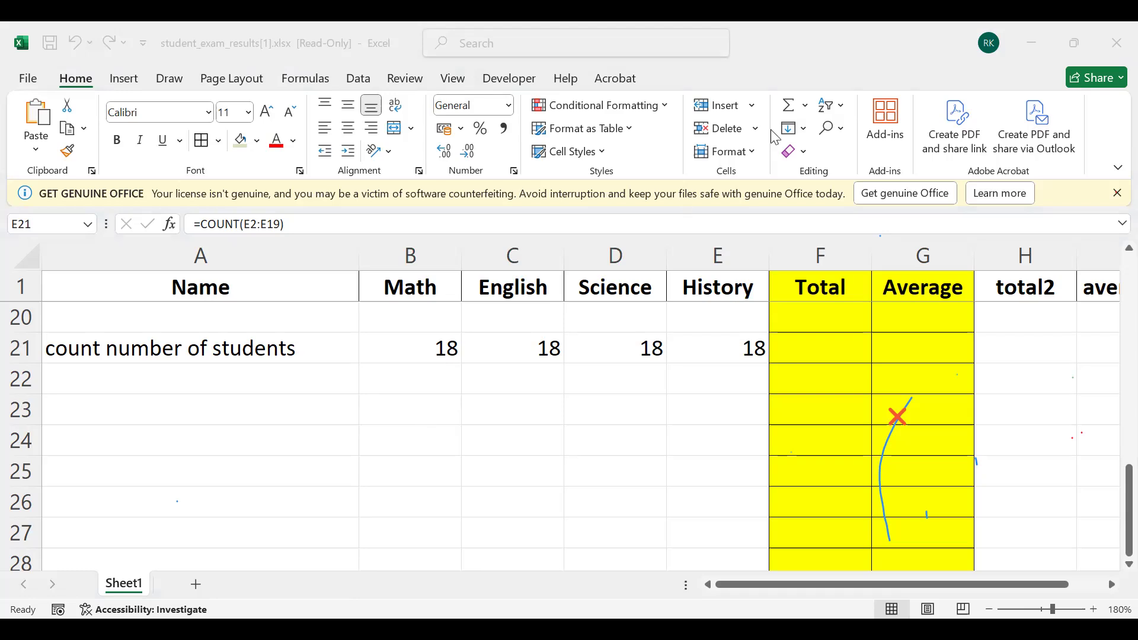
Enter the label "highest score" in A22, directly below the student-count label
left_click(806, 107)
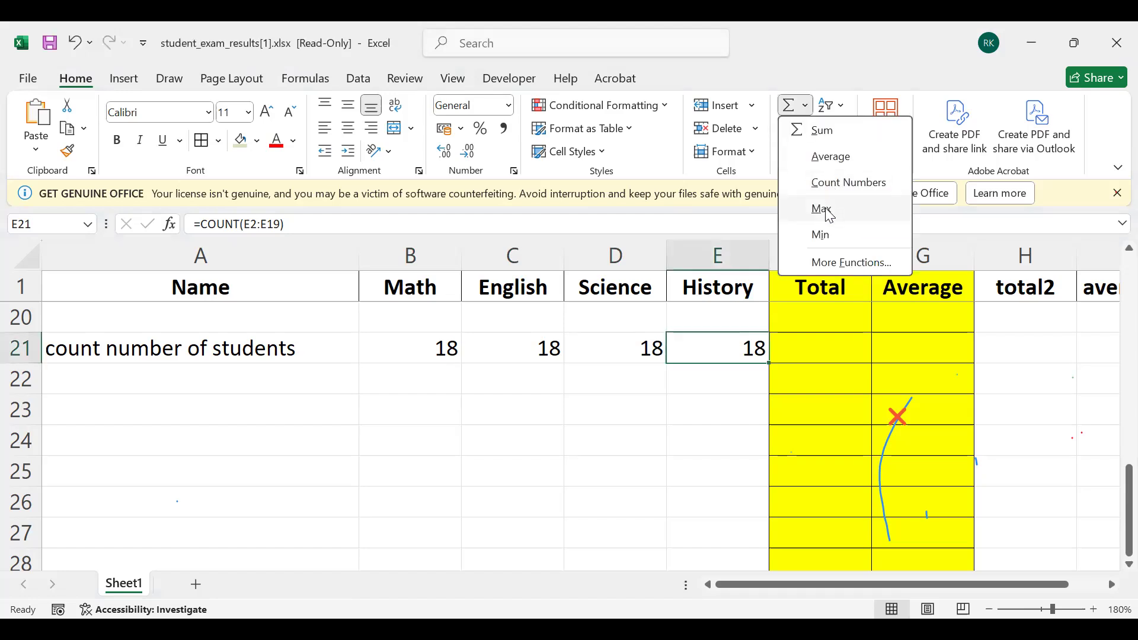
left_click(442, 388)
scroll(442, 388, "up", 6)
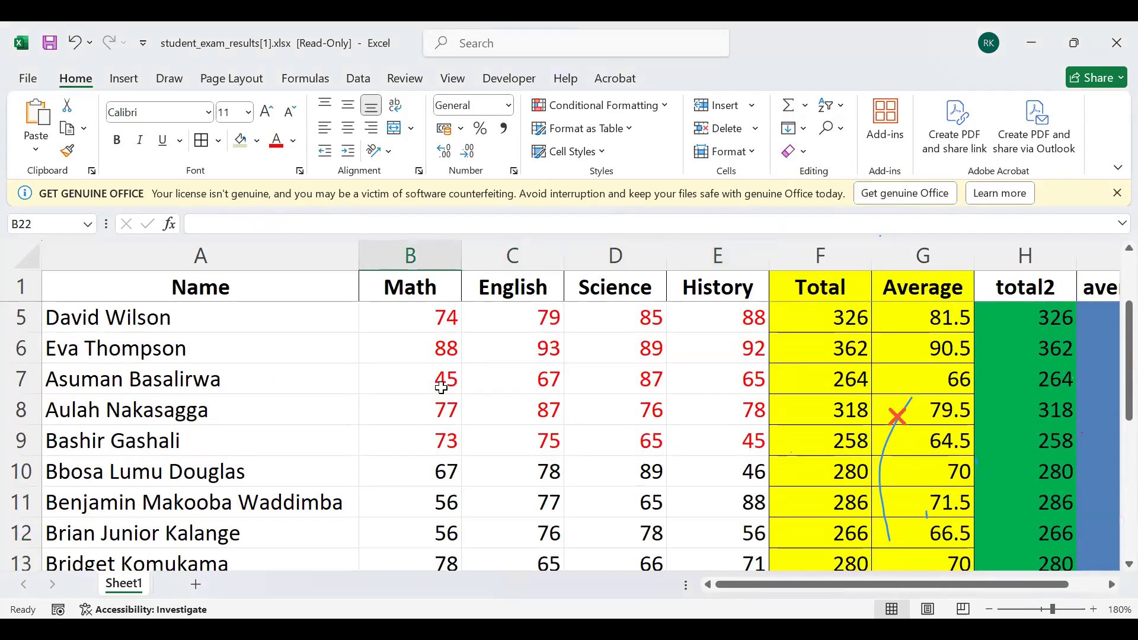
scroll(442, 388, "down", 1)
scroll(442, 388, "up", 1)
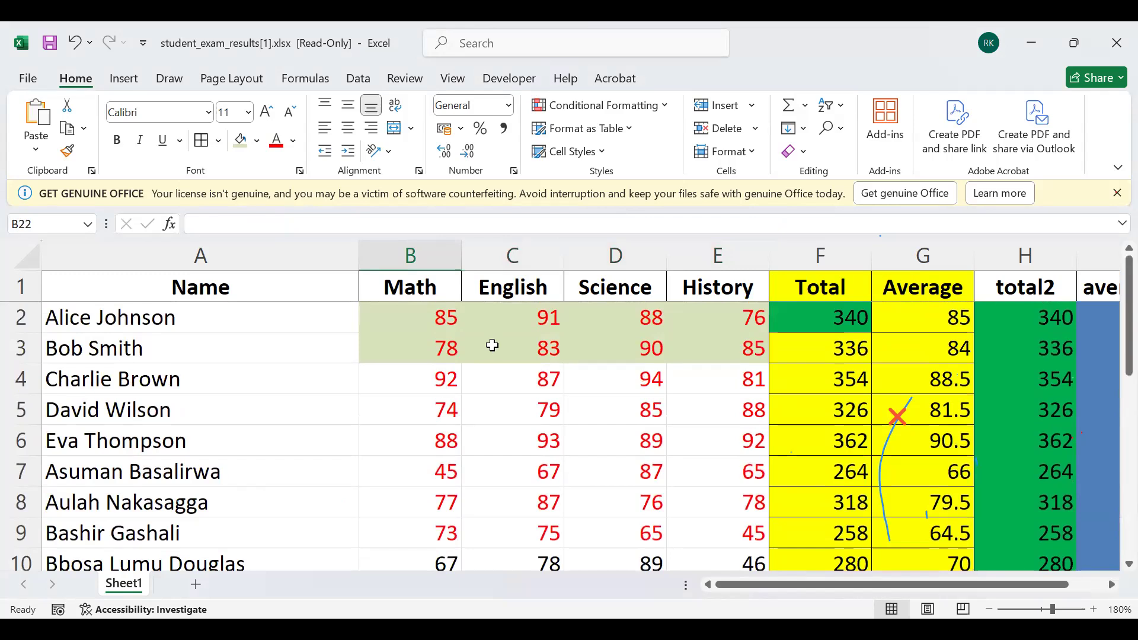
scroll(494, 345, "down", 5)
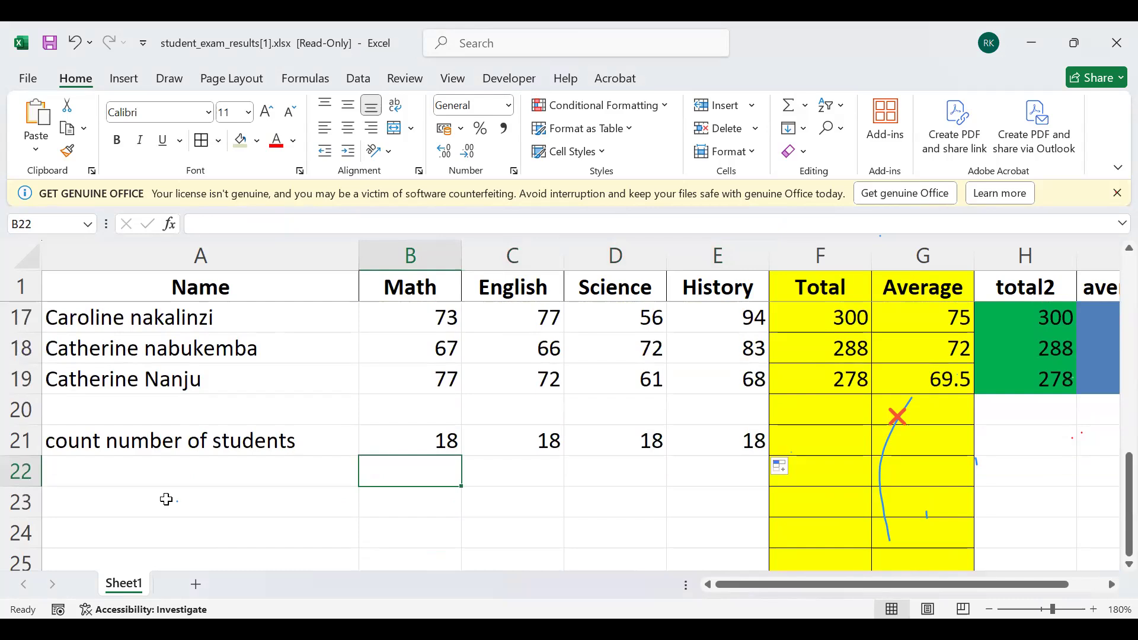
left_click(171, 462)
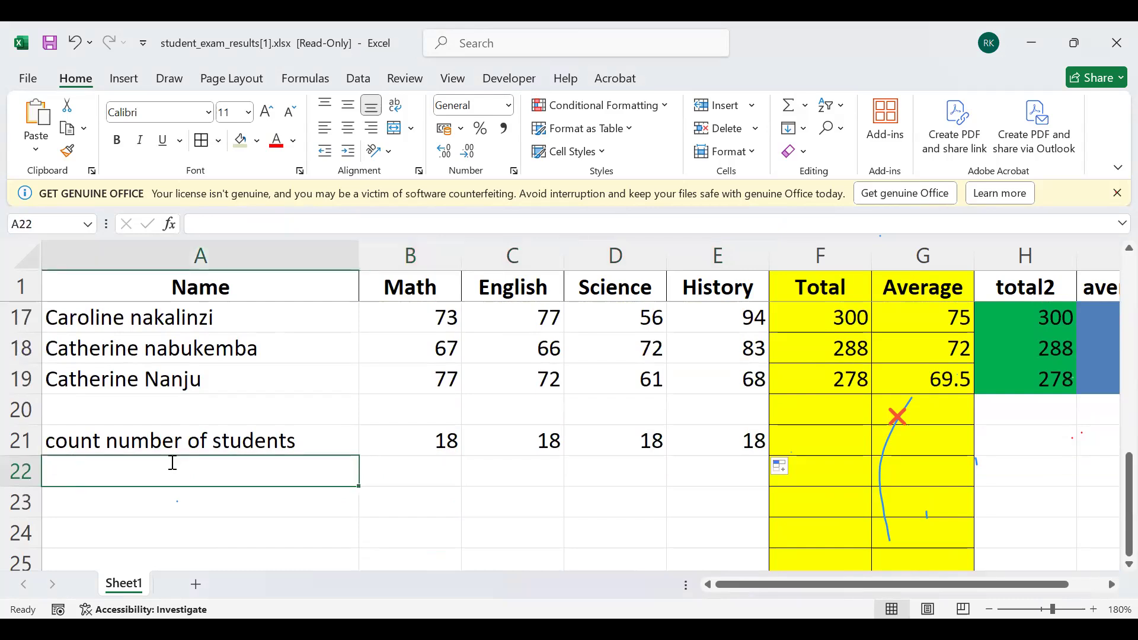
type("highest score")
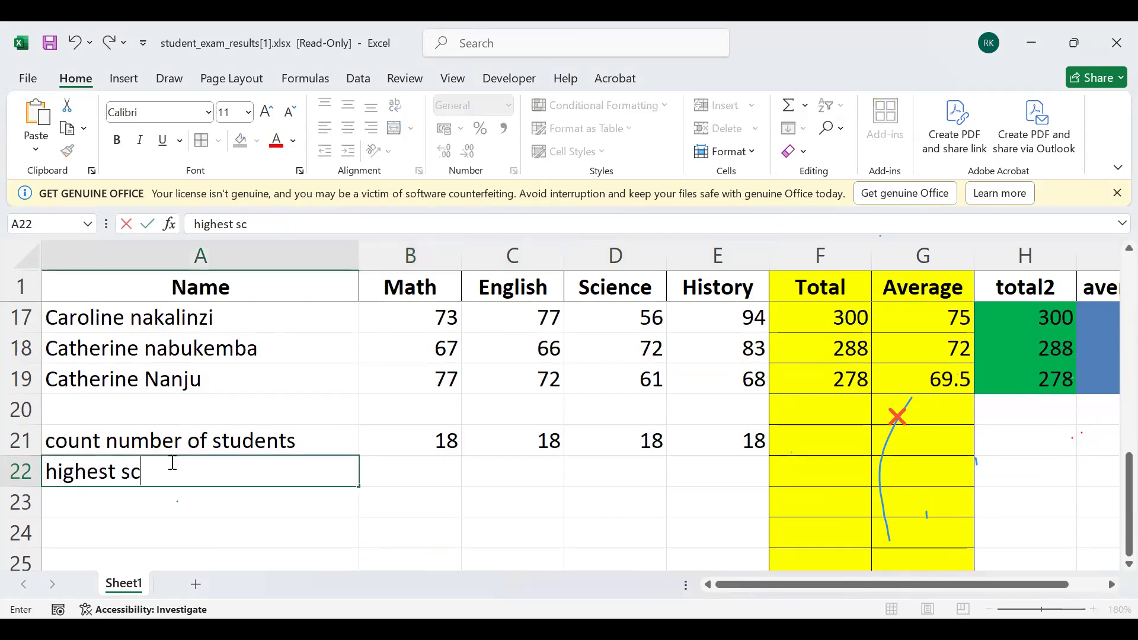
Insert a Max function in B22 and set its range to B2:B19 to find the highest Math score
left_click(379, 472)
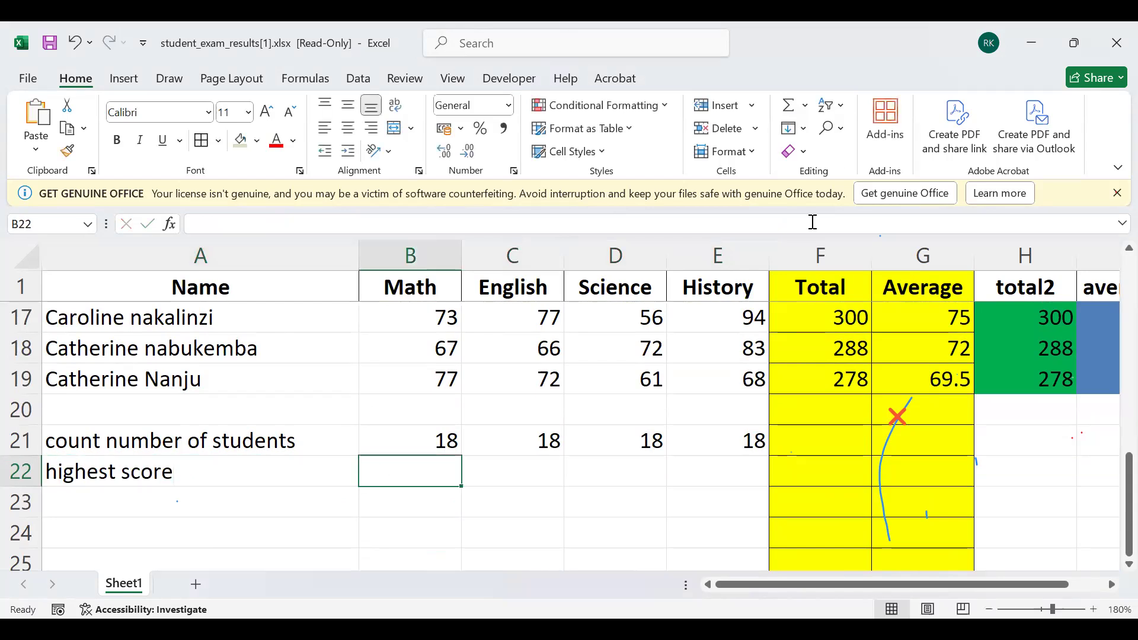
left_click(804, 105)
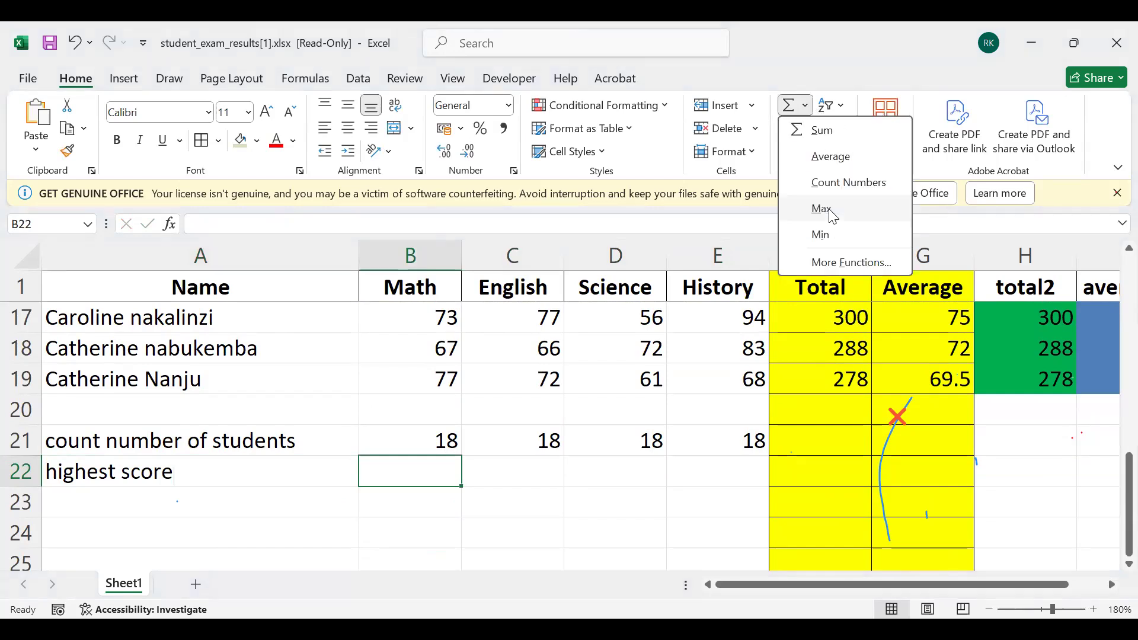
left_click(831, 215)
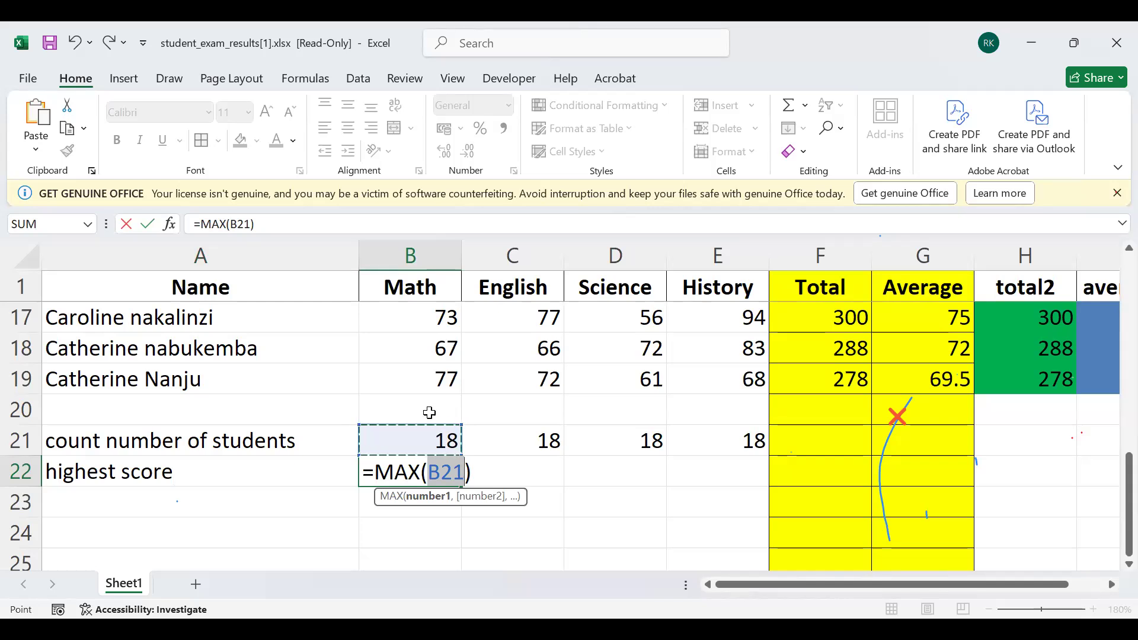
left_click(445, 471)
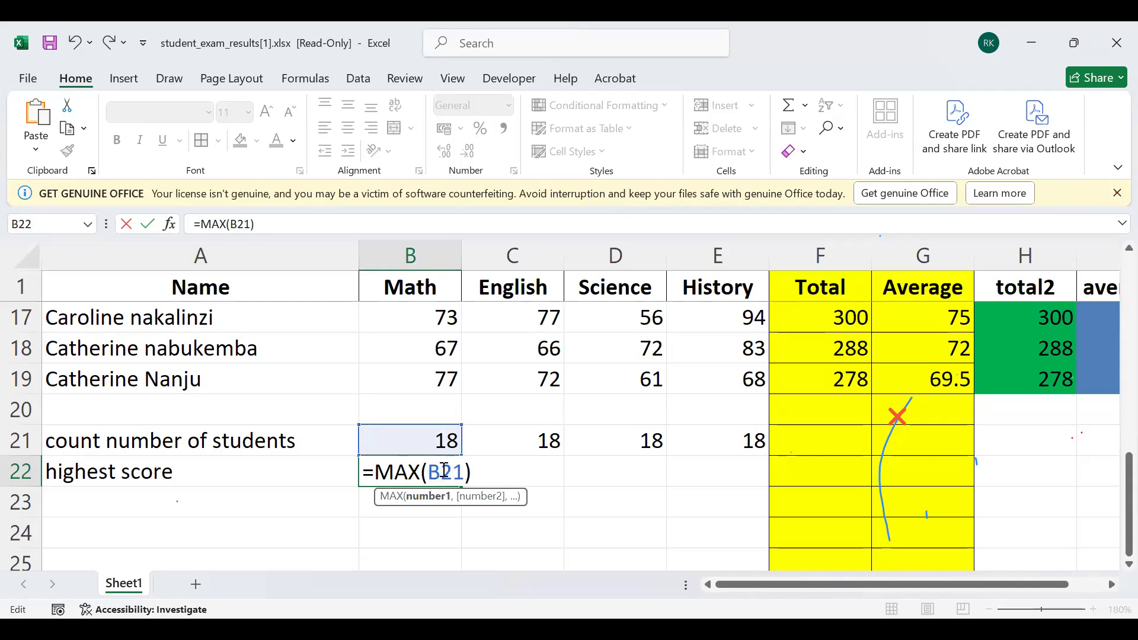
key("Delete")
key("Delete")
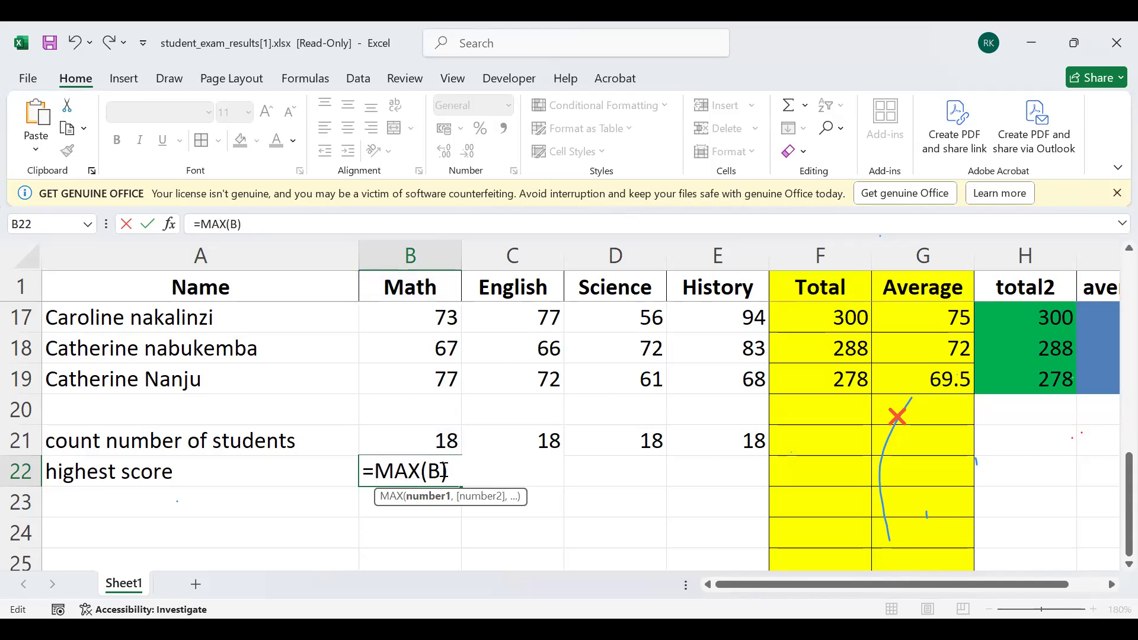
type("2")
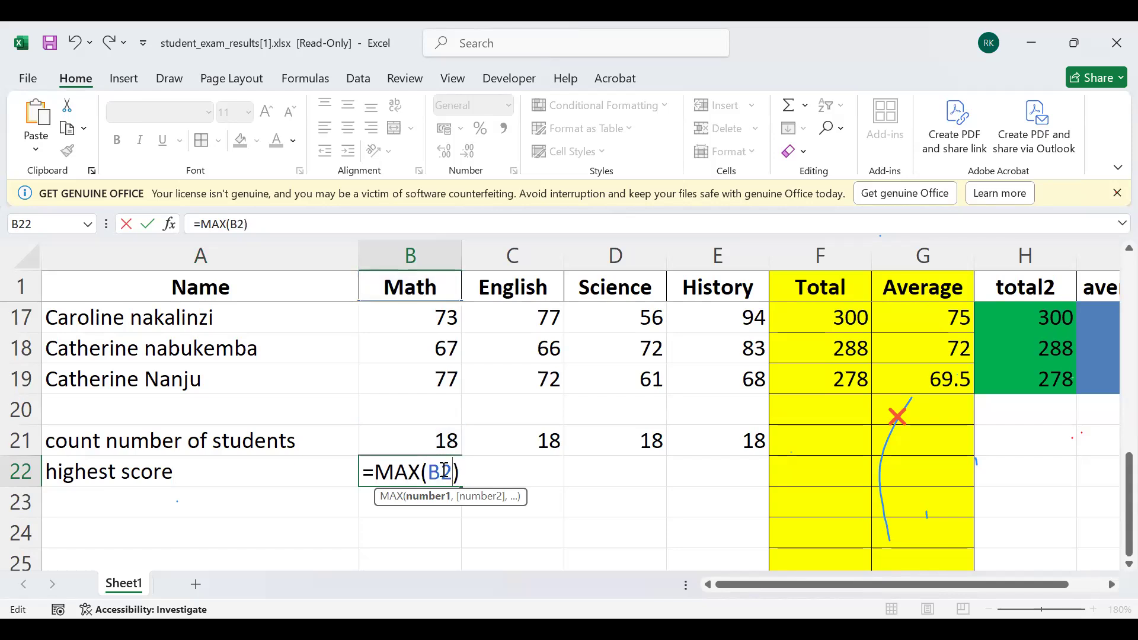
type(":")
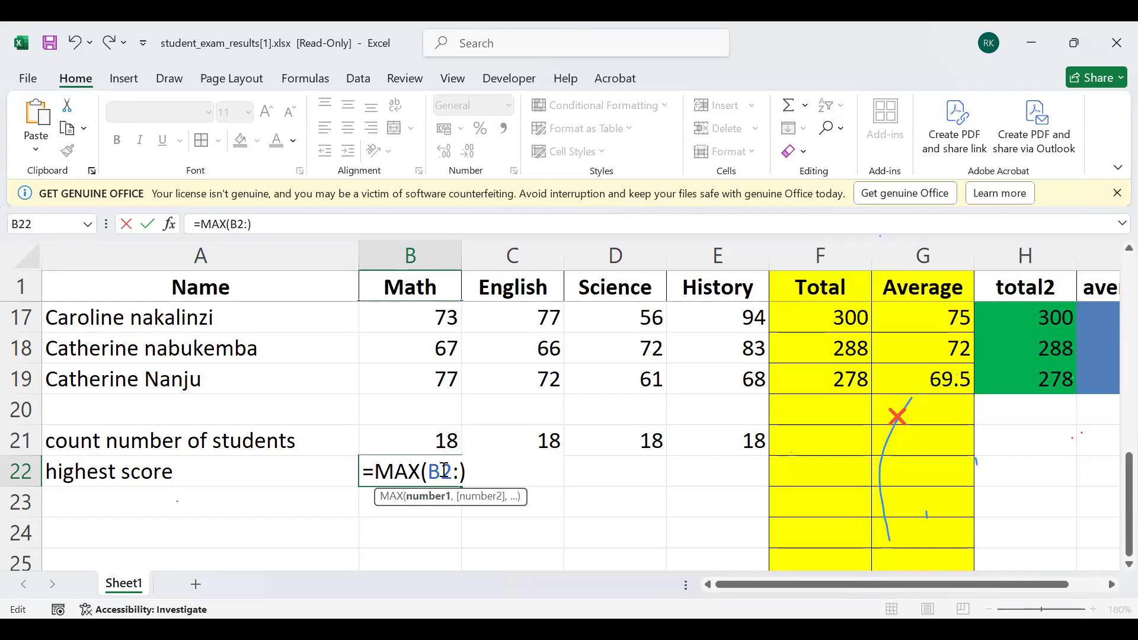
type("b19")
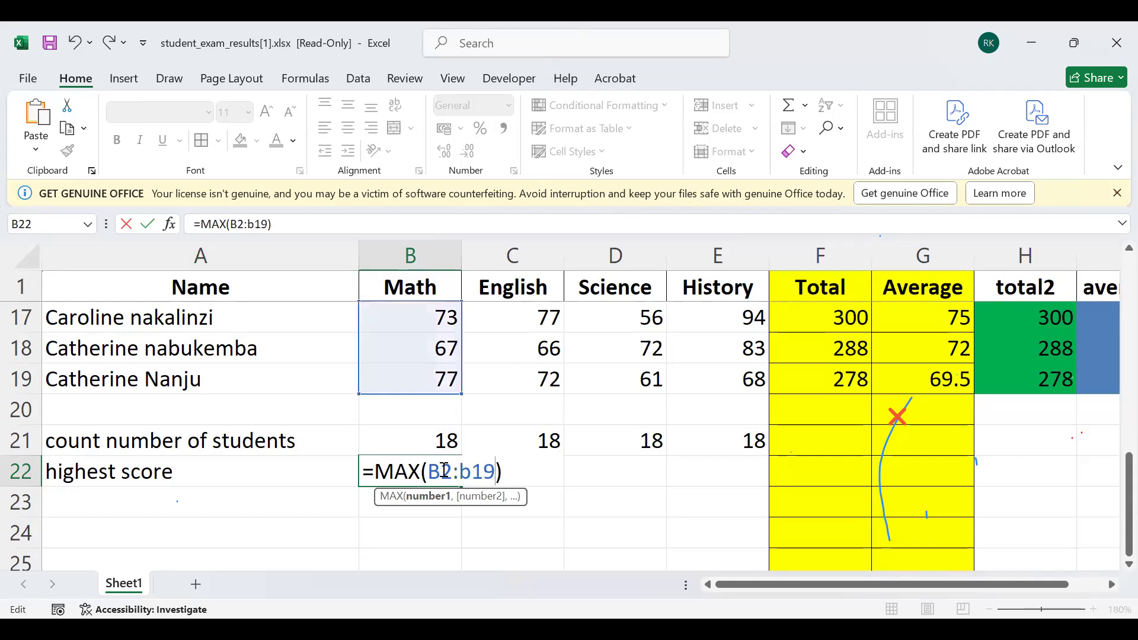
key("Return")
Compare the highest Math score with the column's marks, and fill the MAX formula from B22 across to E22
left_click(442, 471)
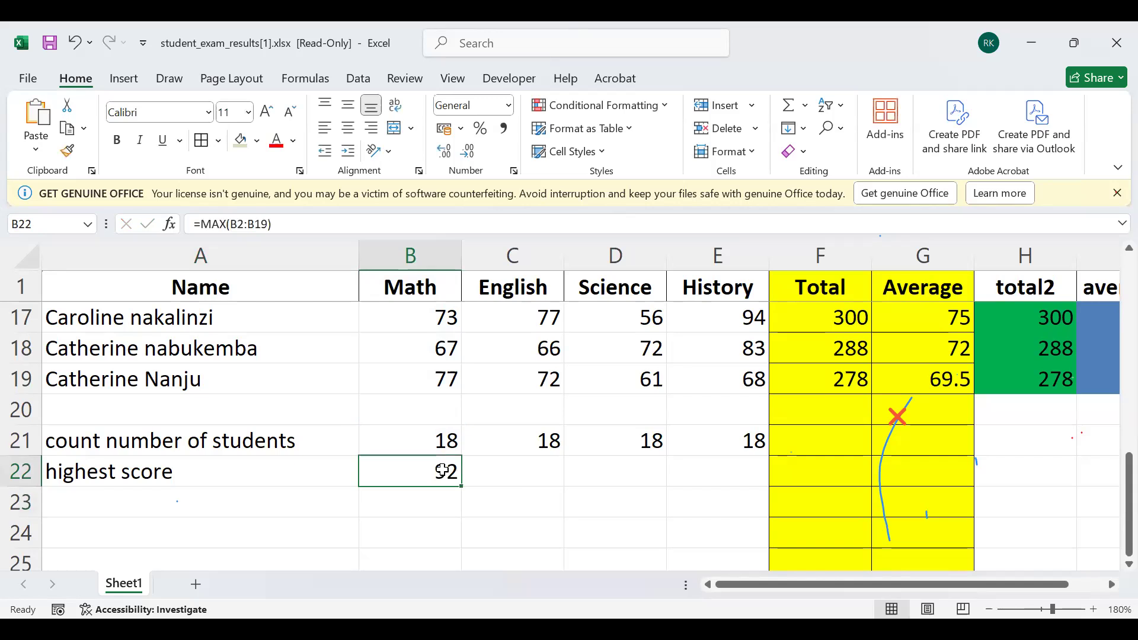
scroll(415, 423, "up", 5)
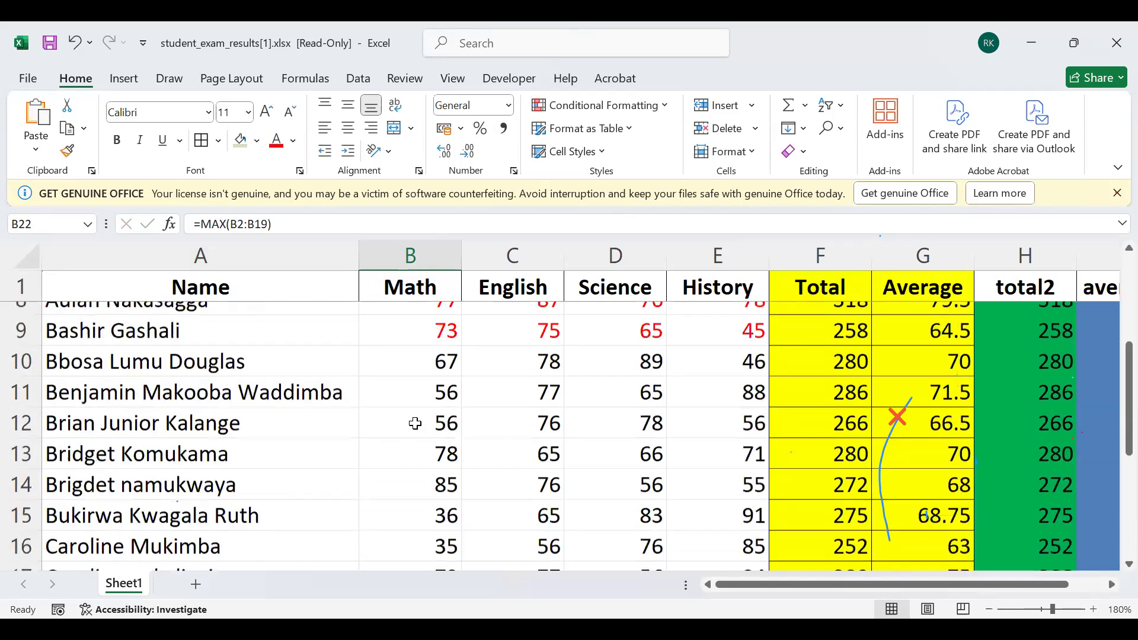
left_click(429, 382)
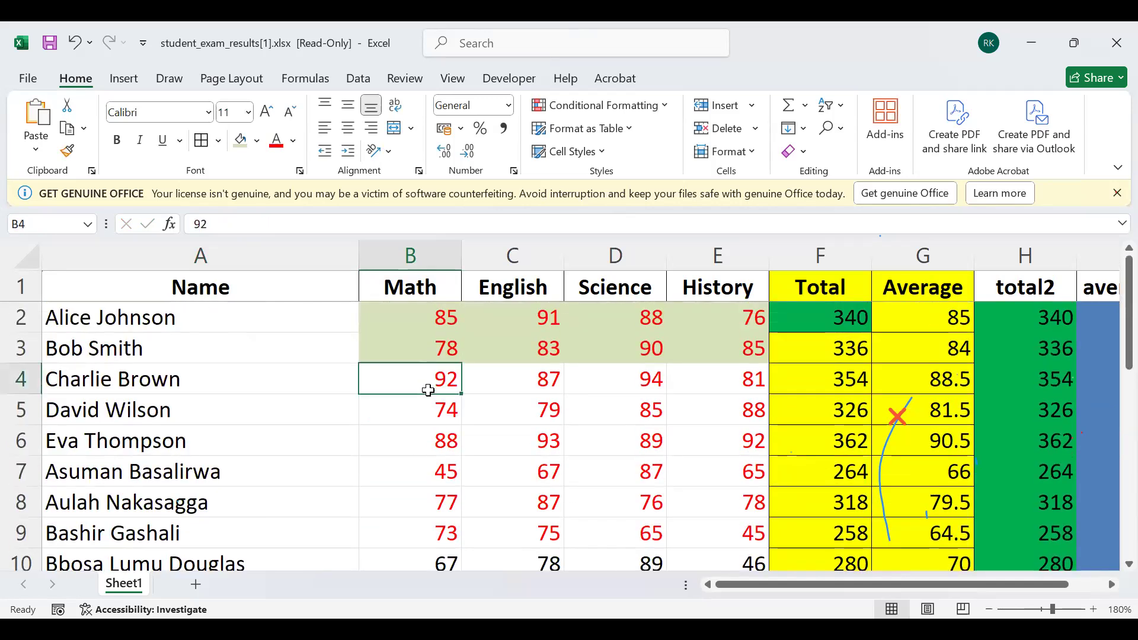
scroll(430, 387, "down", 6)
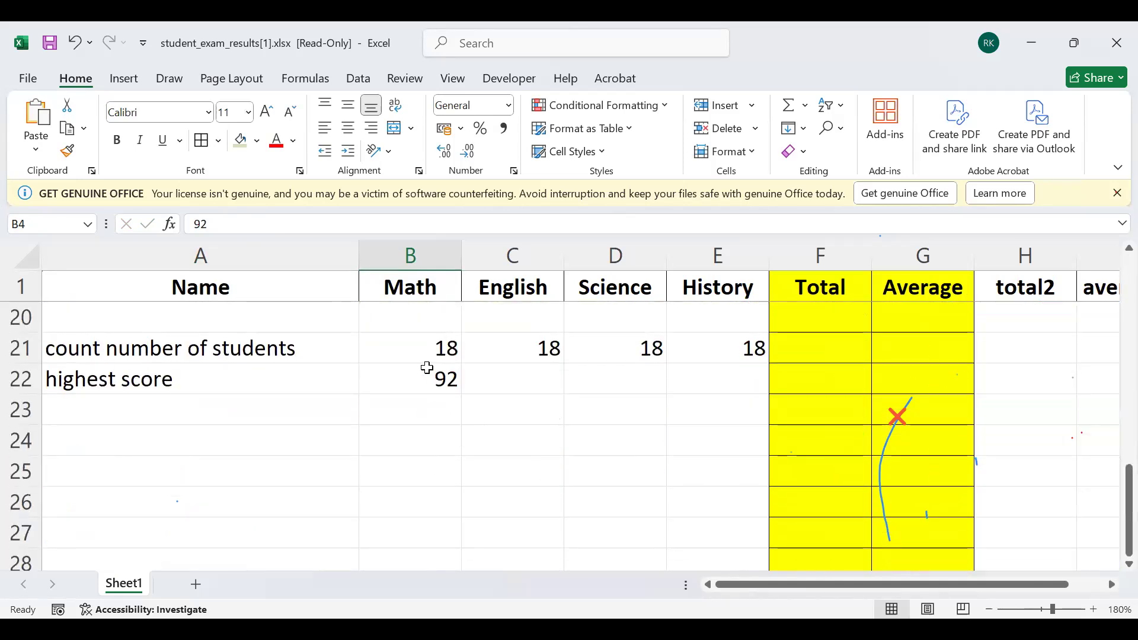
left_click(428, 378)
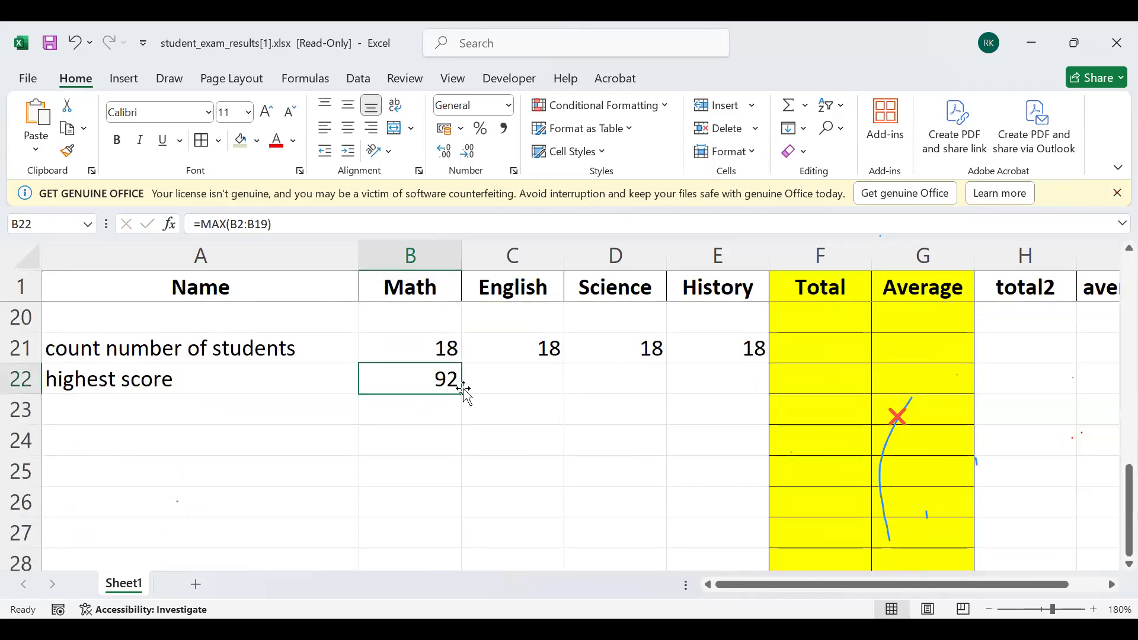
left_click_drag(460, 389, 729, 388)
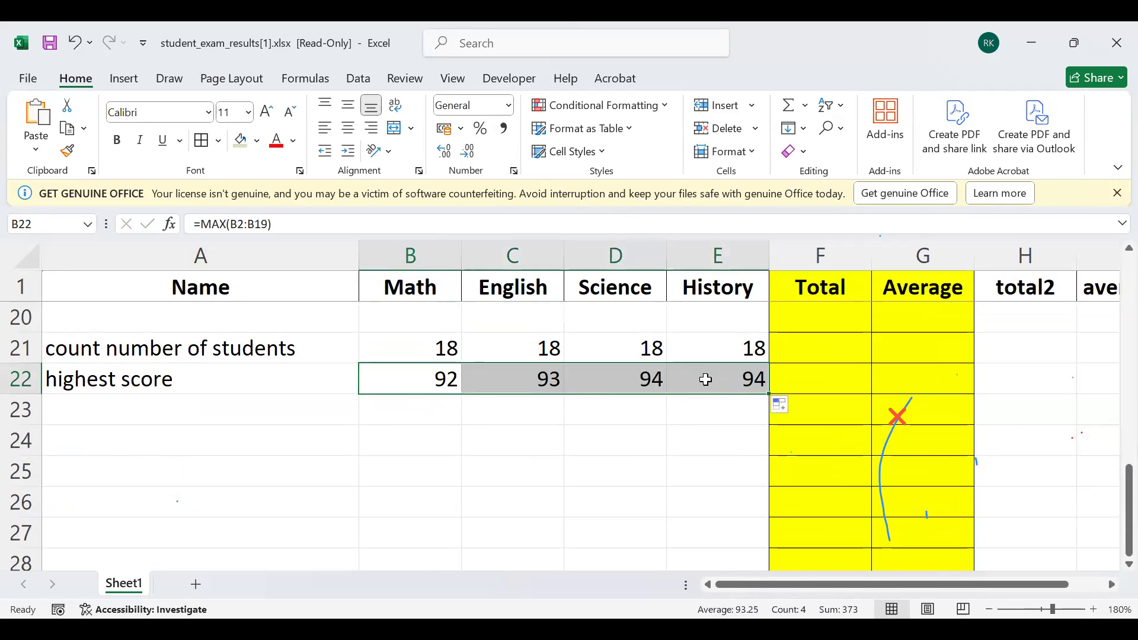
Enter the label "lowest score" in A23, directly below the highest-score label
left_click(705, 380)
scroll(705, 379, "up", 6)
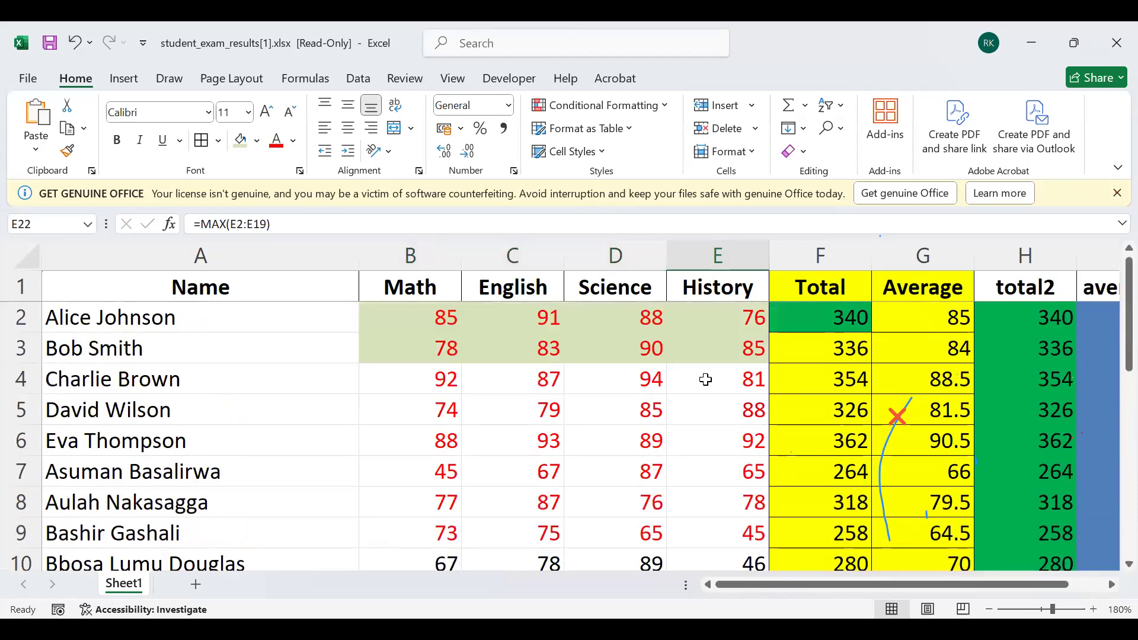
scroll(705, 380, "down", 5)
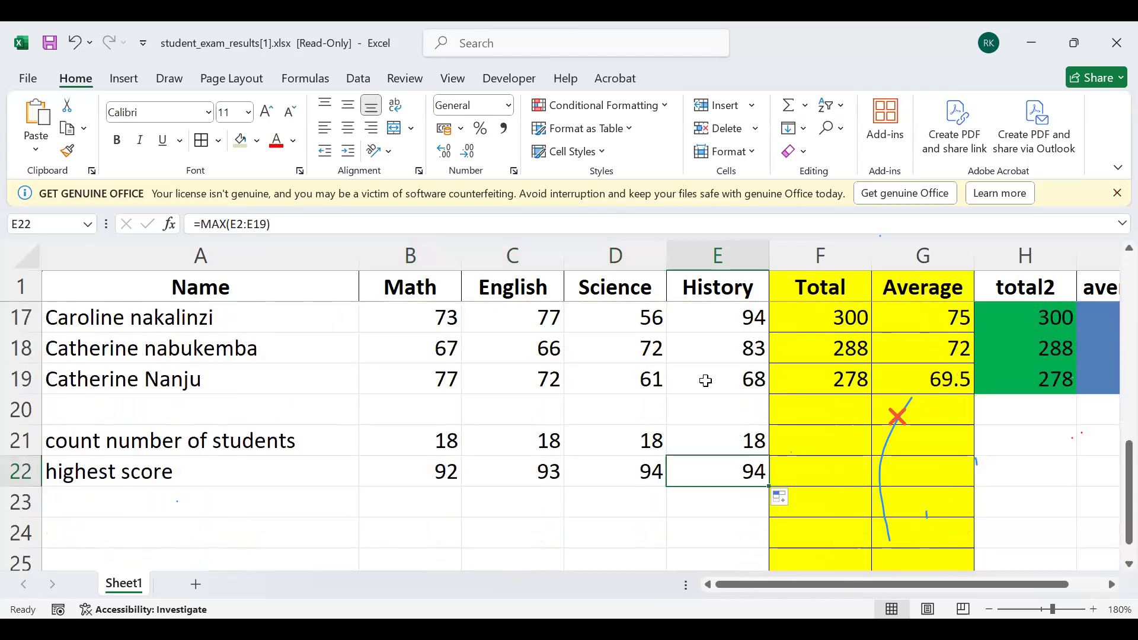
left_click(191, 502)
type("lo")
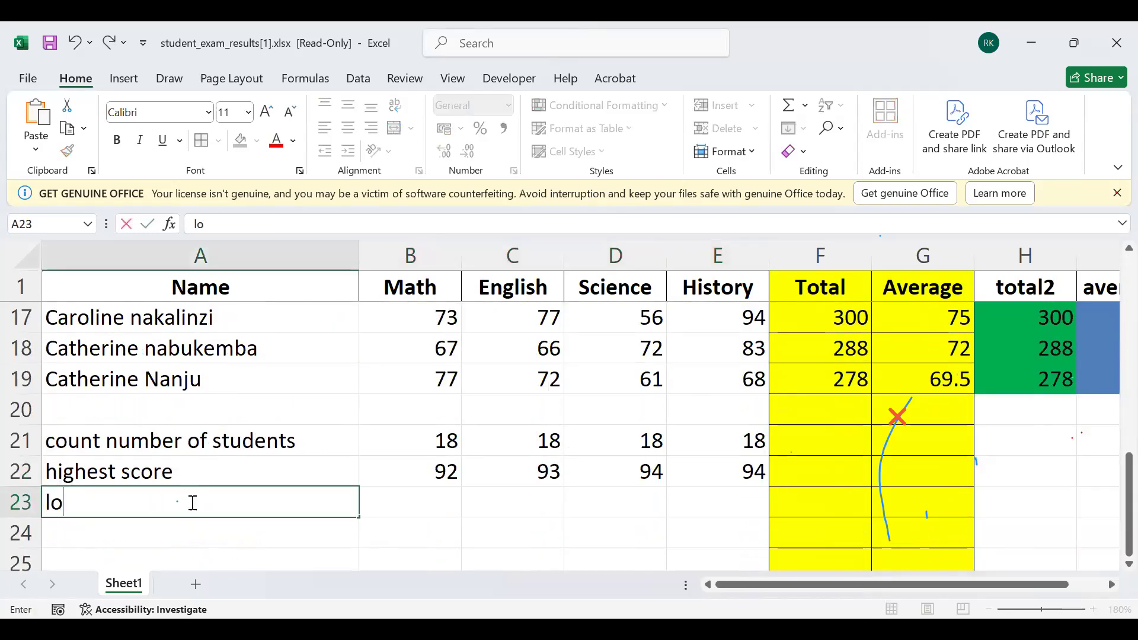
type("west score")
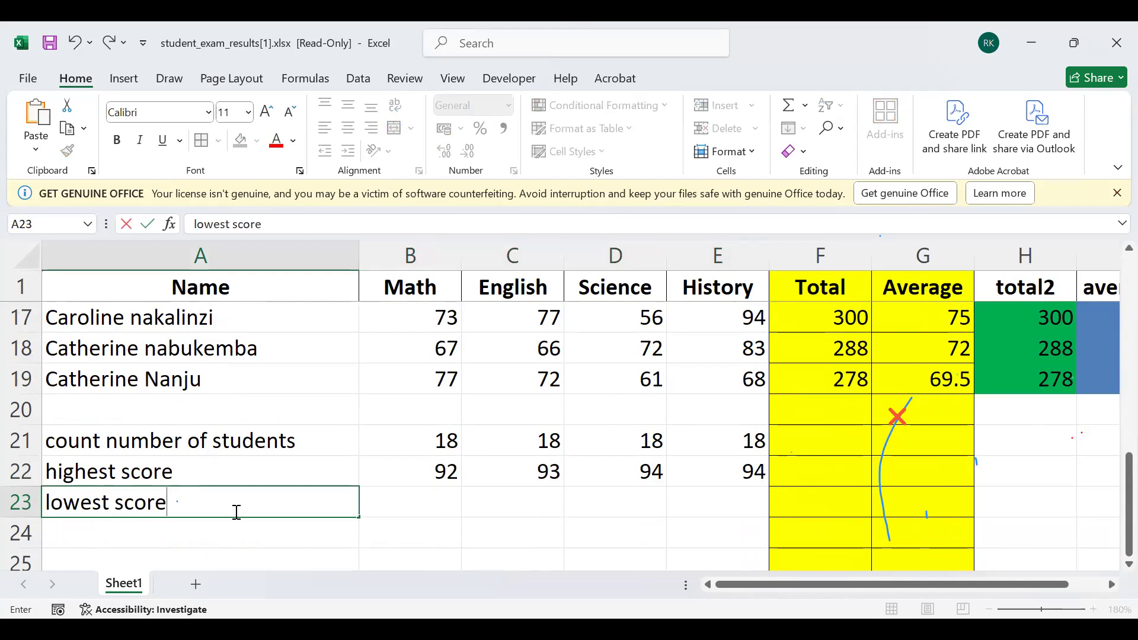
Insert a Min function in B23 and set its range to B2:B19 to find the lowest Math score
left_click(405, 508)
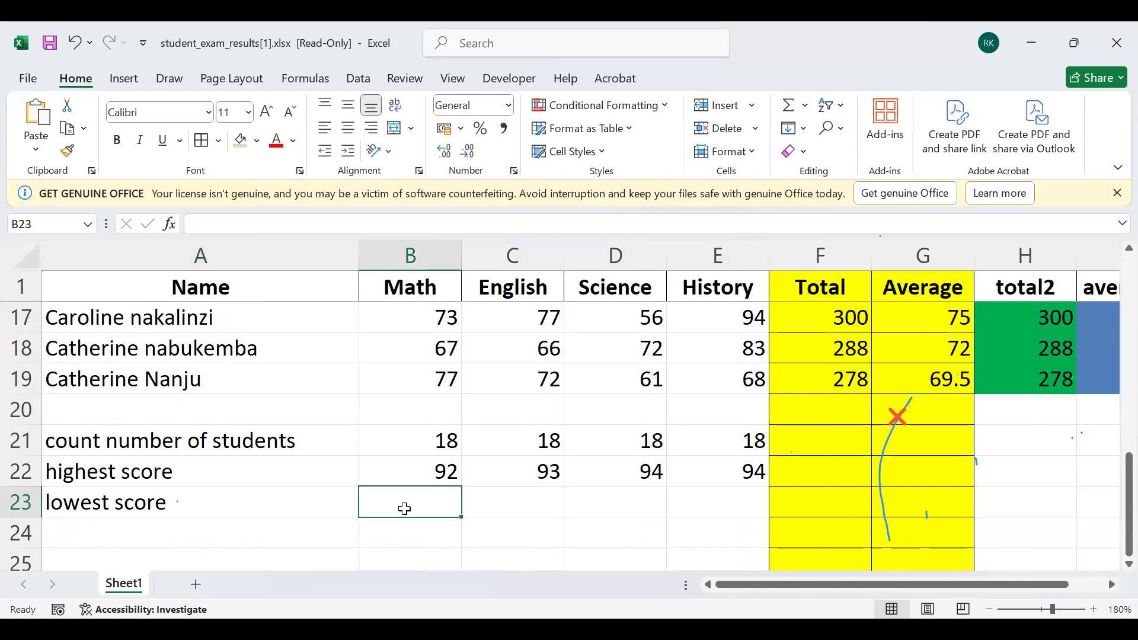
left_click(804, 107)
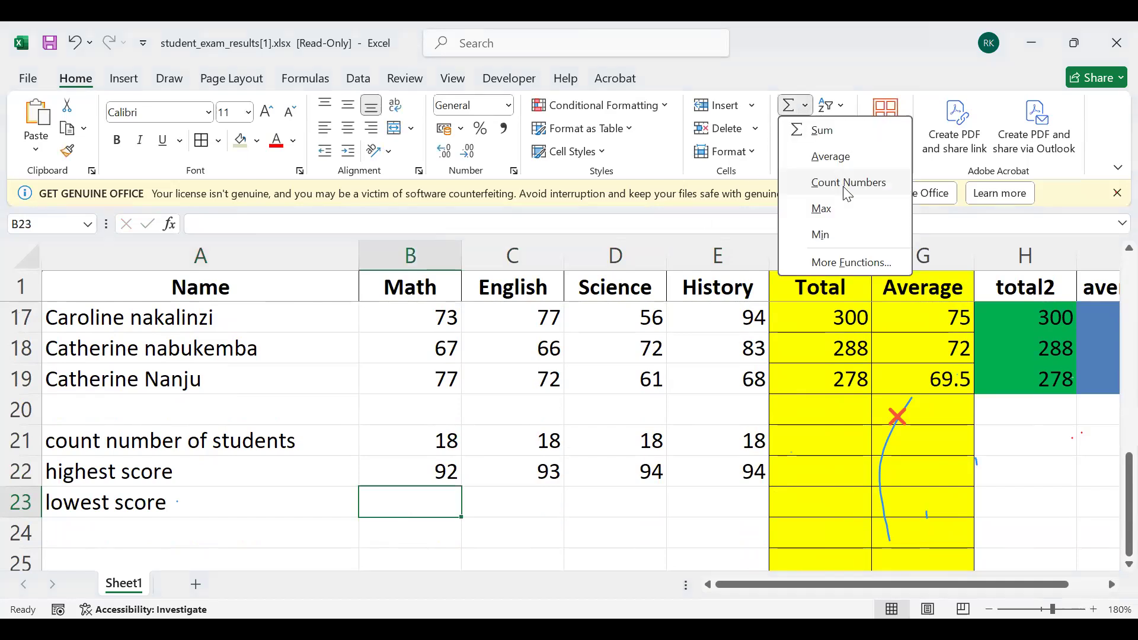
left_click(837, 225)
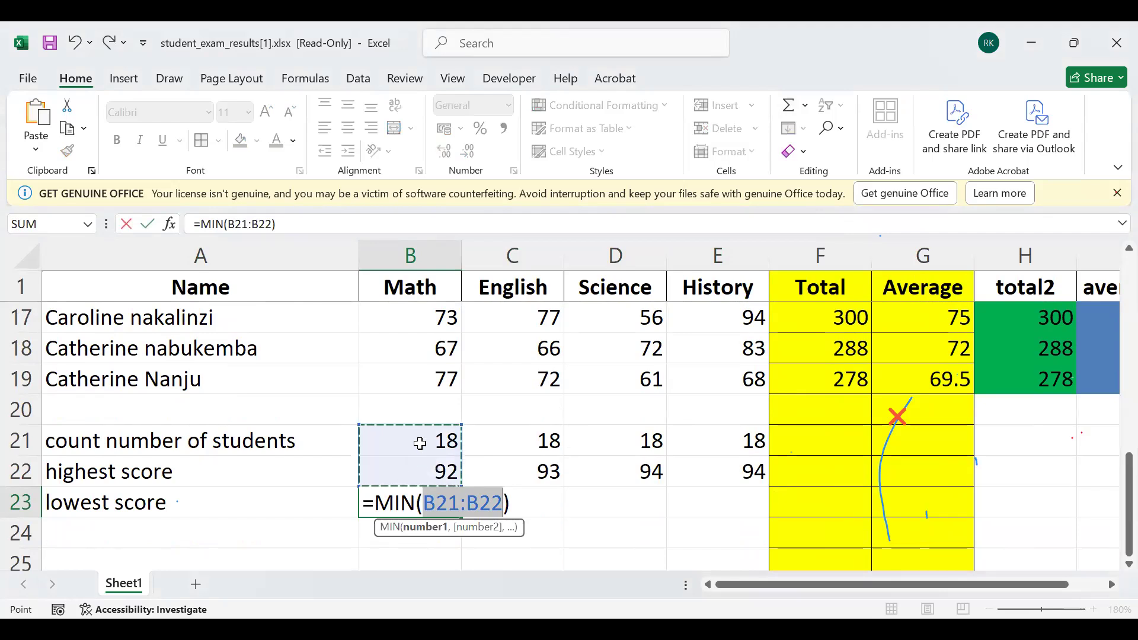
left_click(453, 500)
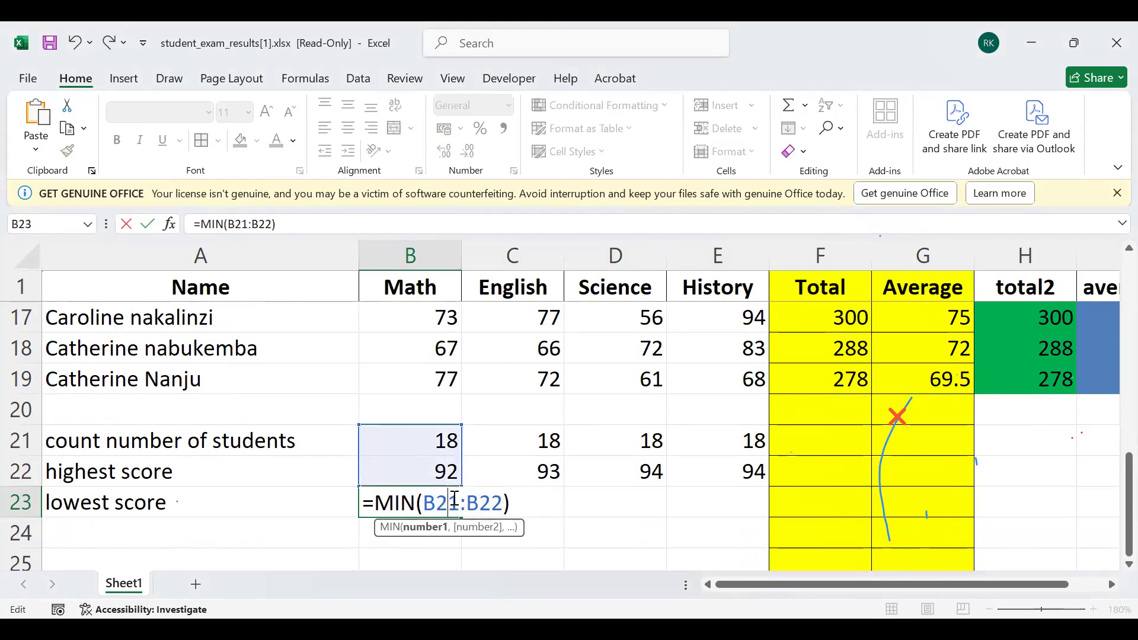
key("Delete")
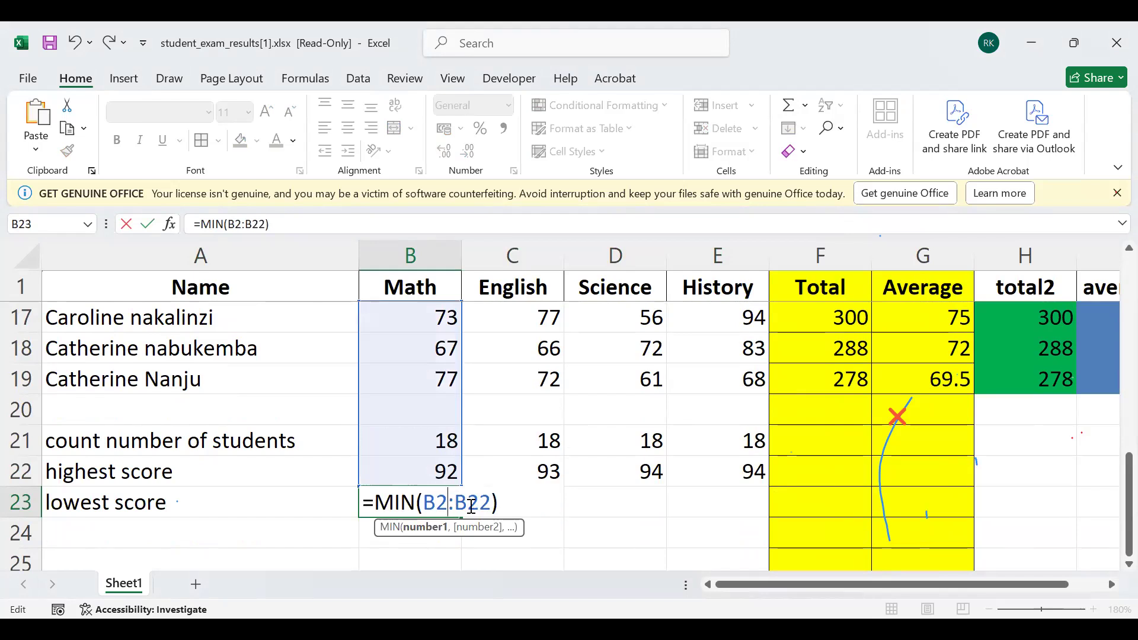
key("Delete")
key("Delete")
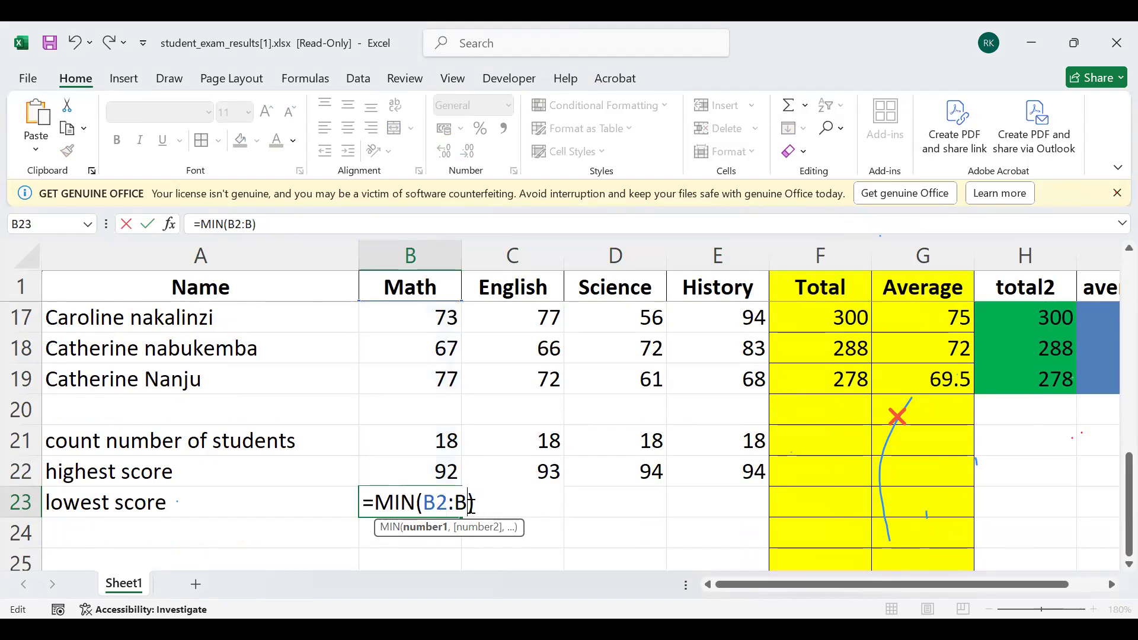
type("19")
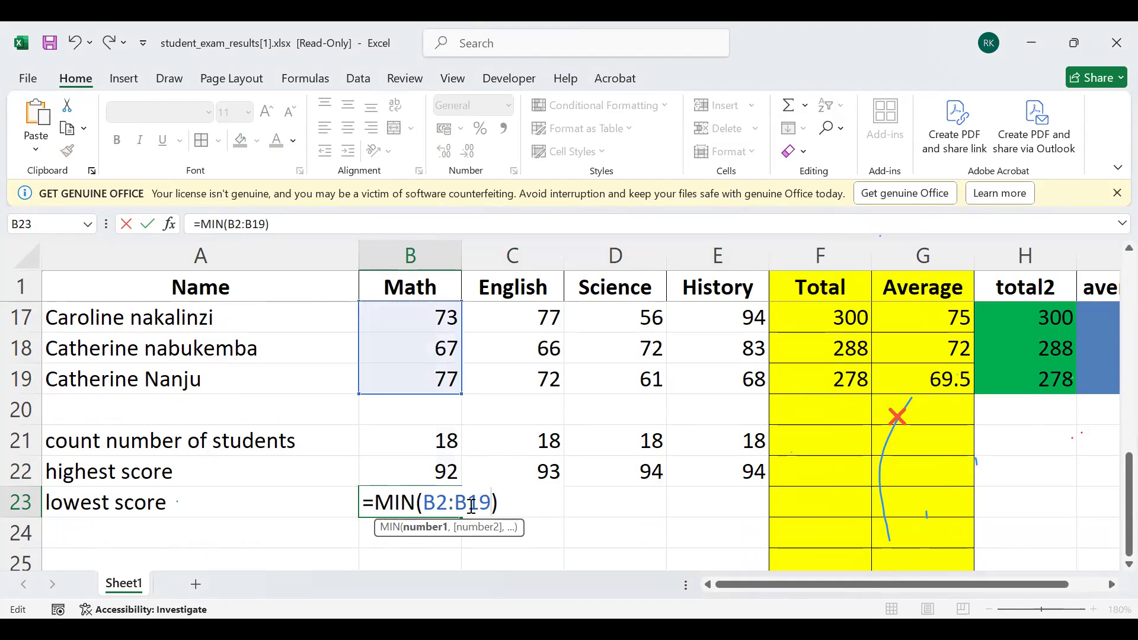
key("Return")
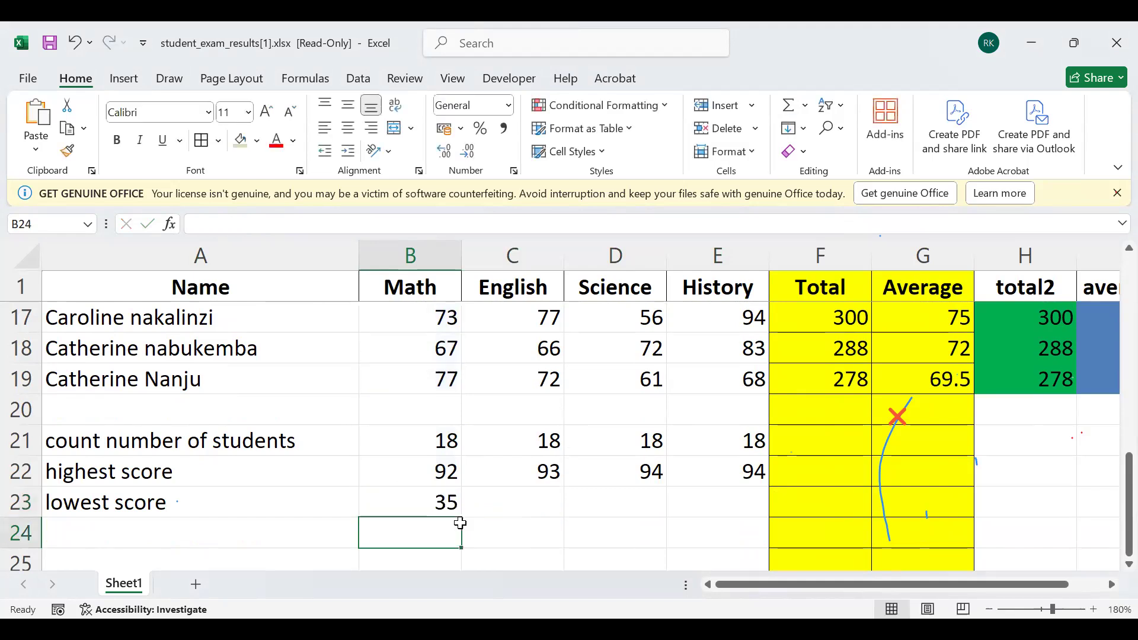
Fill the MIN formula from B23 across the English, Science and History columns to E23, and check the formula in E23
key("Up")
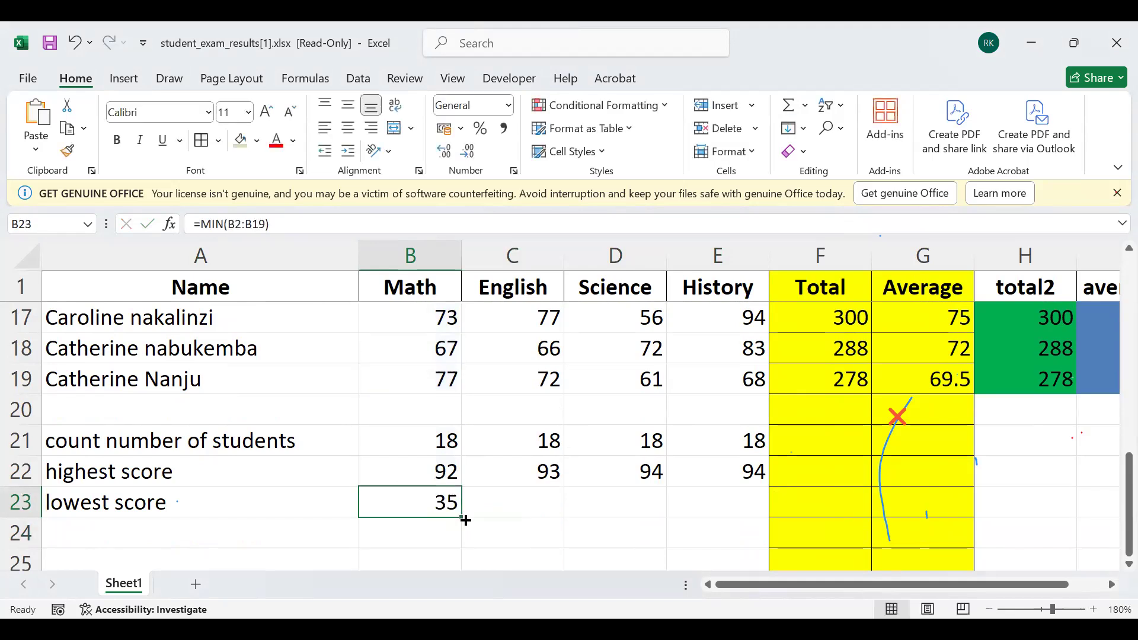
left_click_drag(461, 517, 737, 503)
left_click(739, 501)
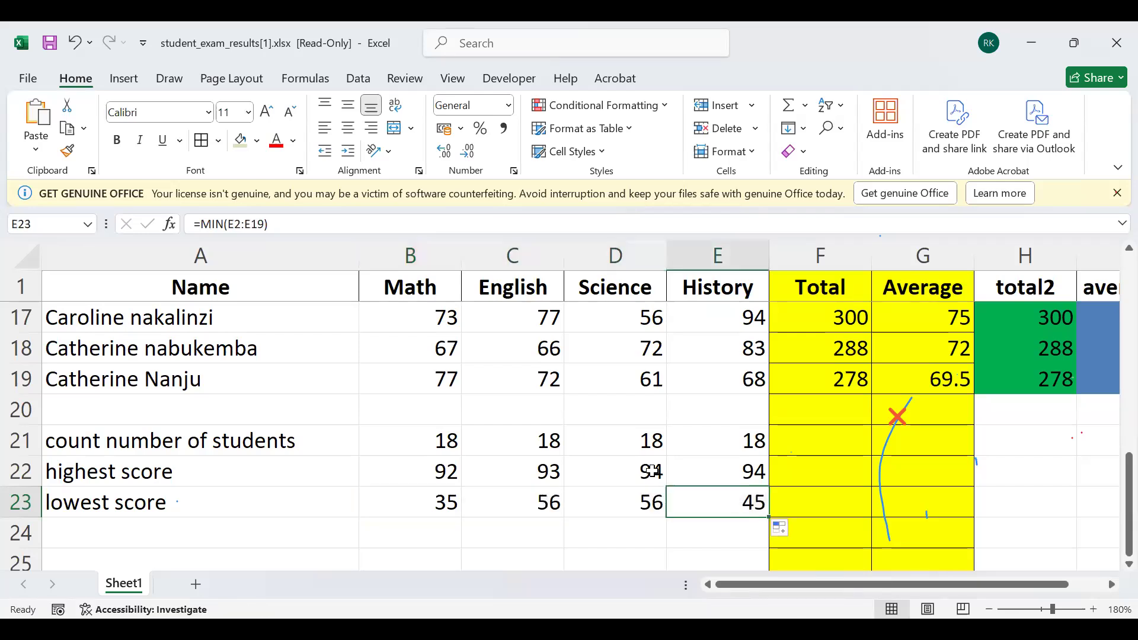
Compare the lowest scores with the marks in the table and review the list of AutoSum functions
scroll(643, 456, "up", 5)
scroll(643, 456, "down", 6)
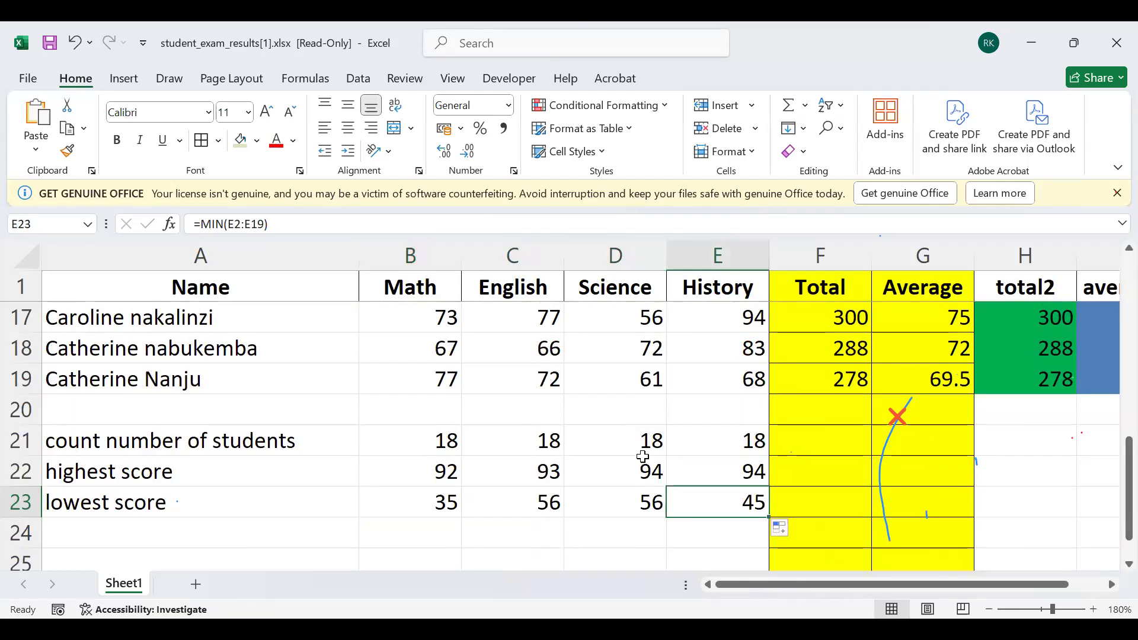
scroll(643, 456, "up", 6)
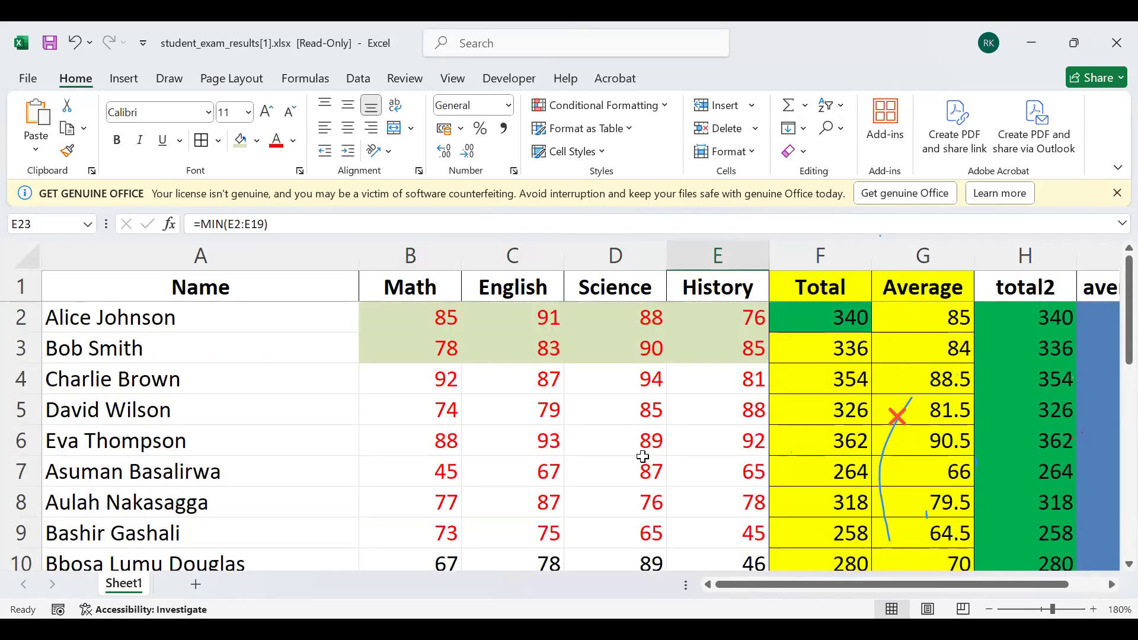
left_click(805, 105)
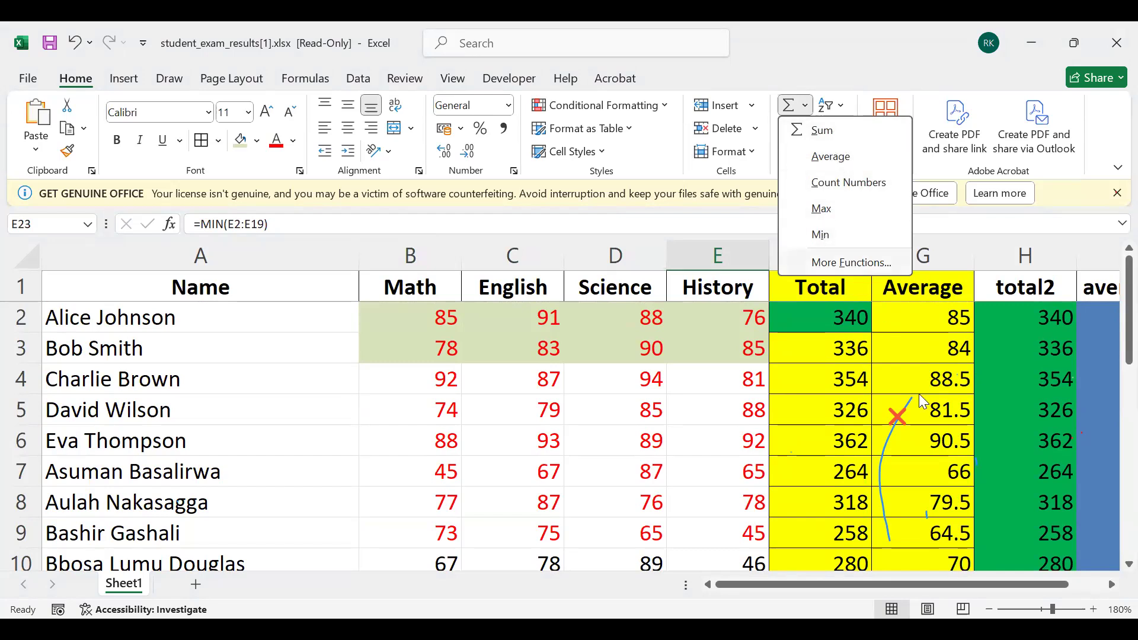
left_click(679, 449)
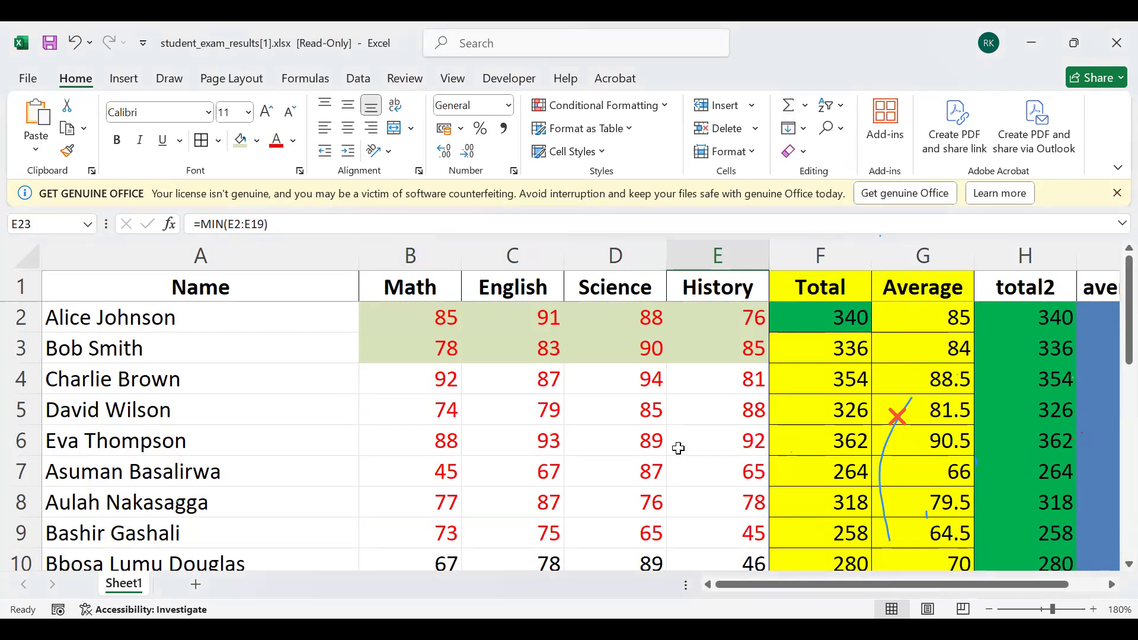
Misspell the function name in the lowest Math score formula in B23, making it =MN(B2:B19)
scroll(678, 448, "down", 2)
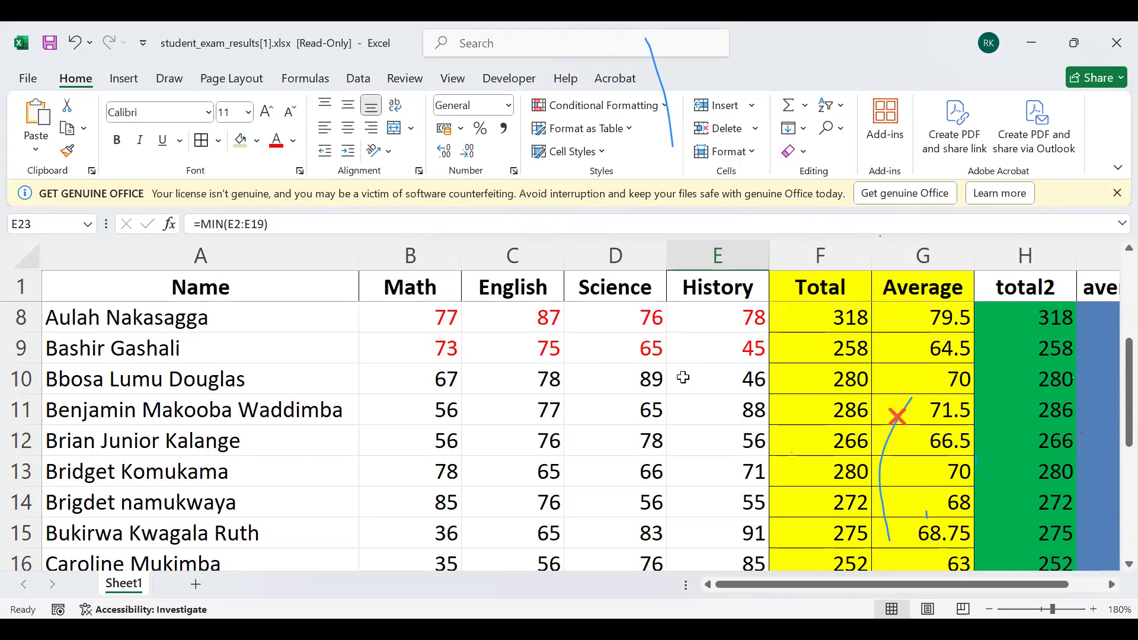
scroll(683, 377, "down", 4)
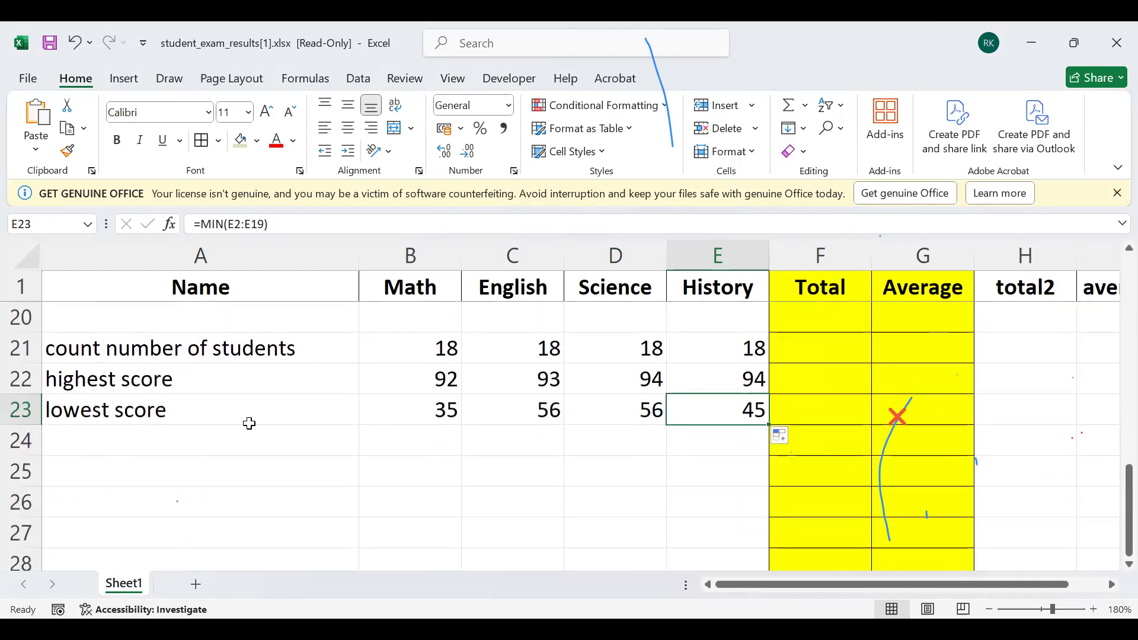
left_click(380, 408)
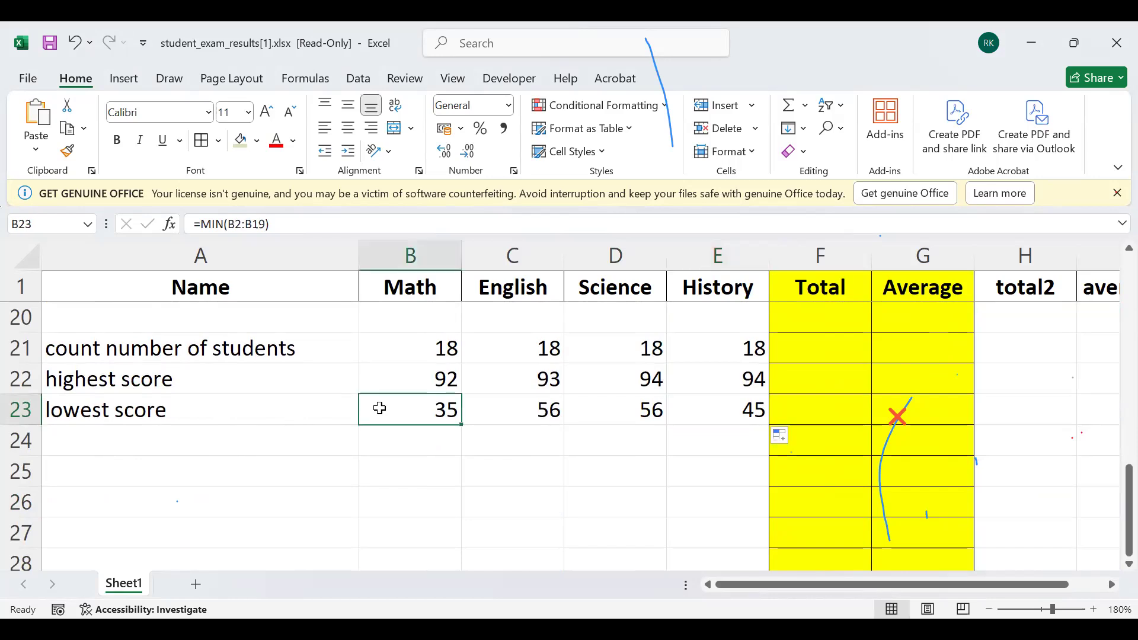
left_click(218, 223)
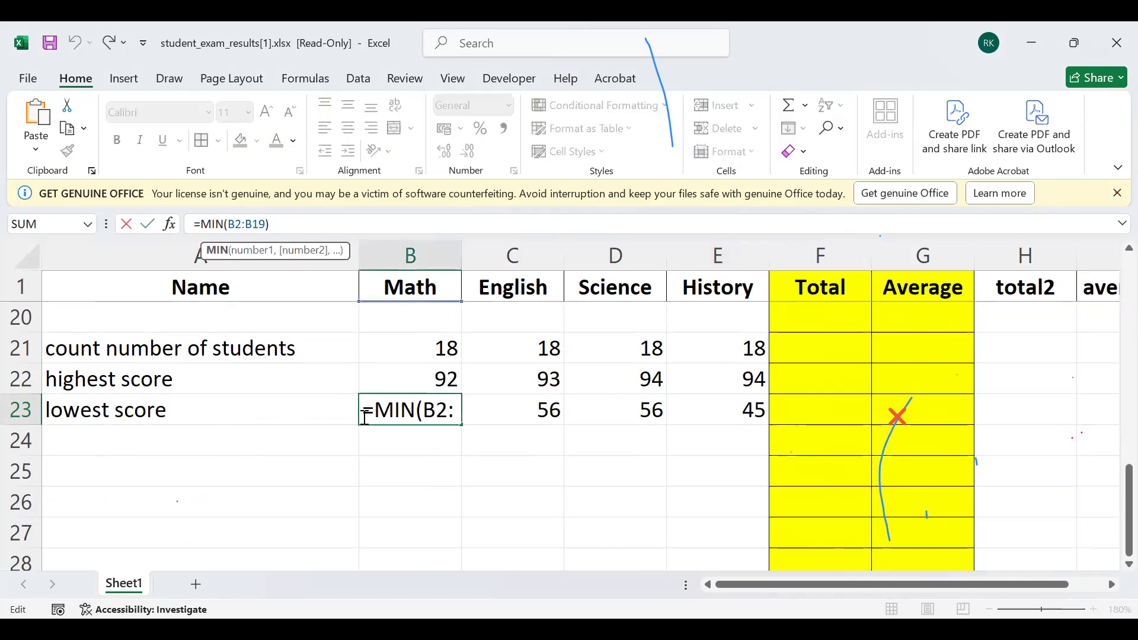
key("BackSpace")
key("Return")
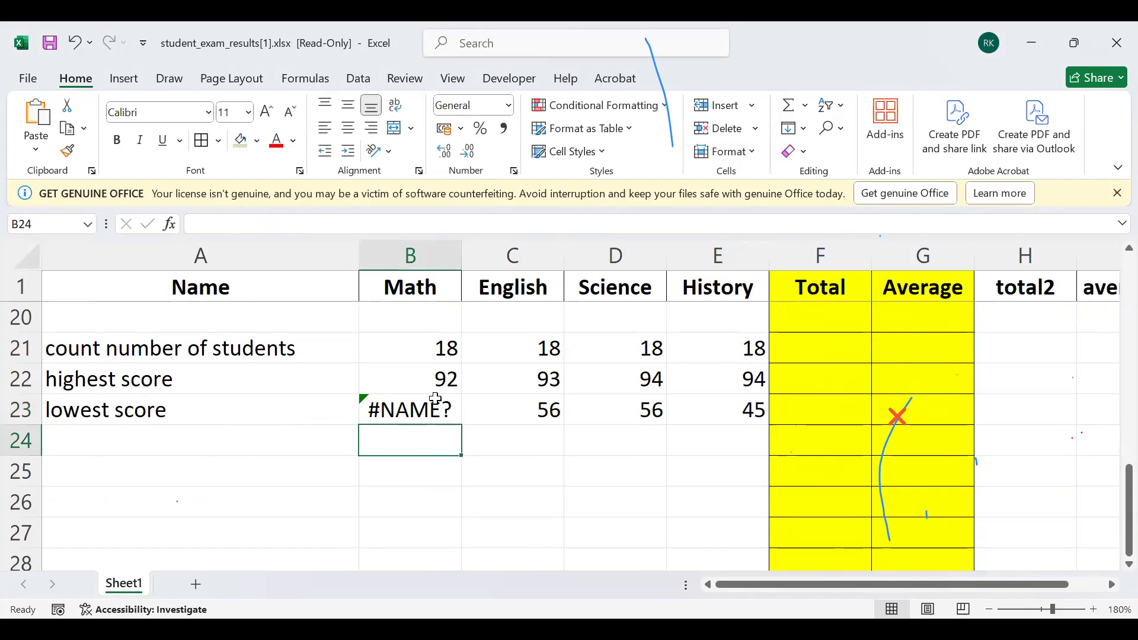
Correct the function name in B23 so the formula reads =MIN(B2:B19), and check the cell
left_click(383, 409)
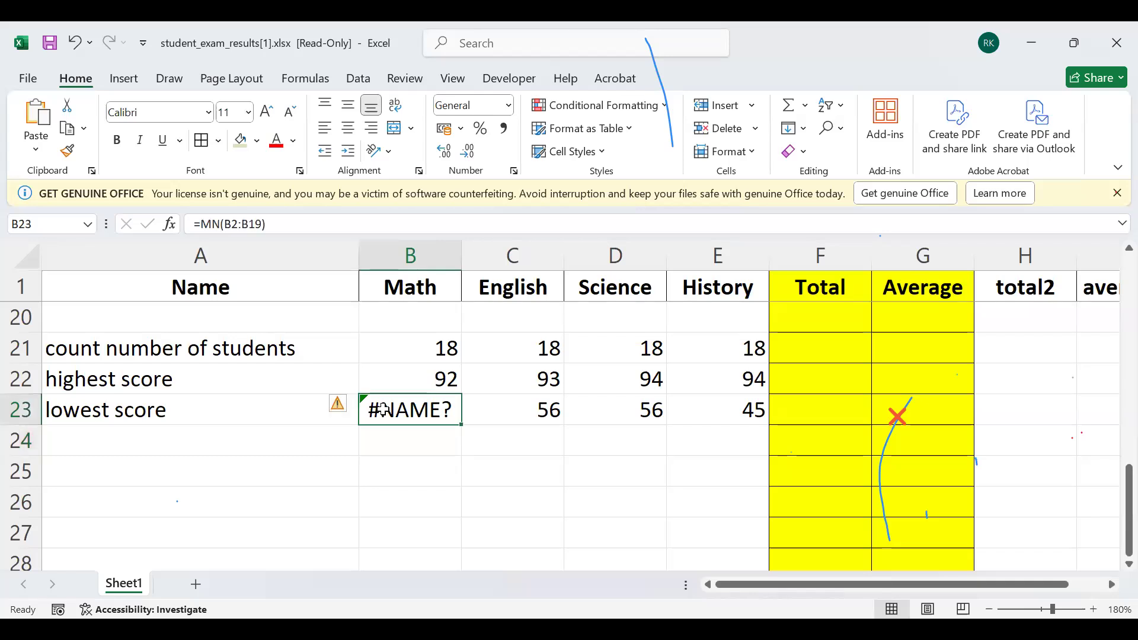
left_click(210, 228)
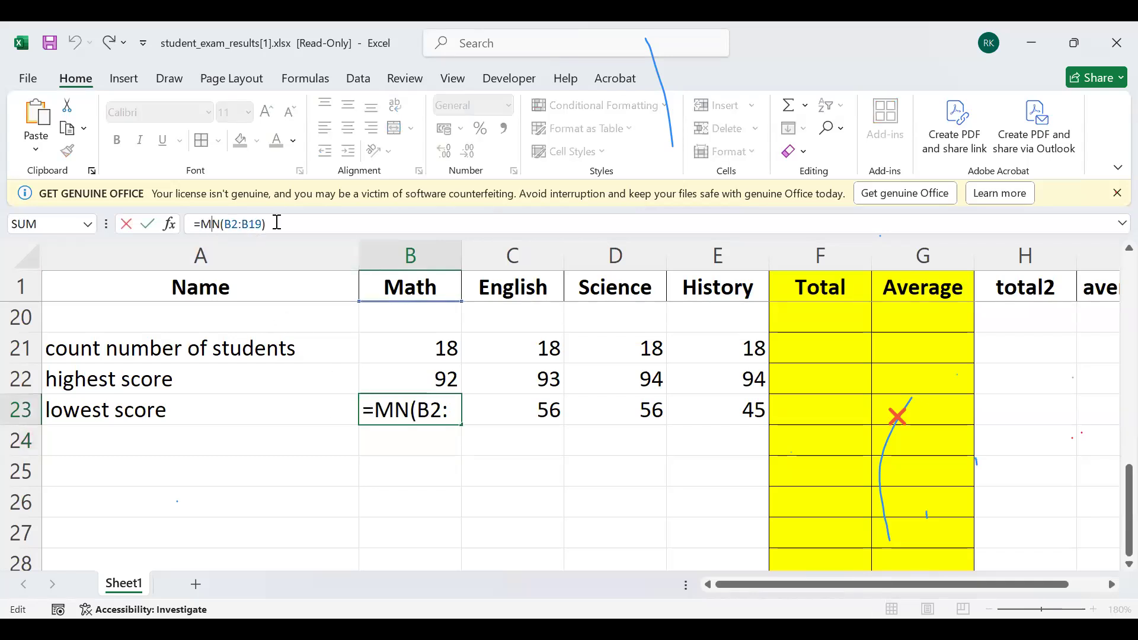
type("i")
key("Return")
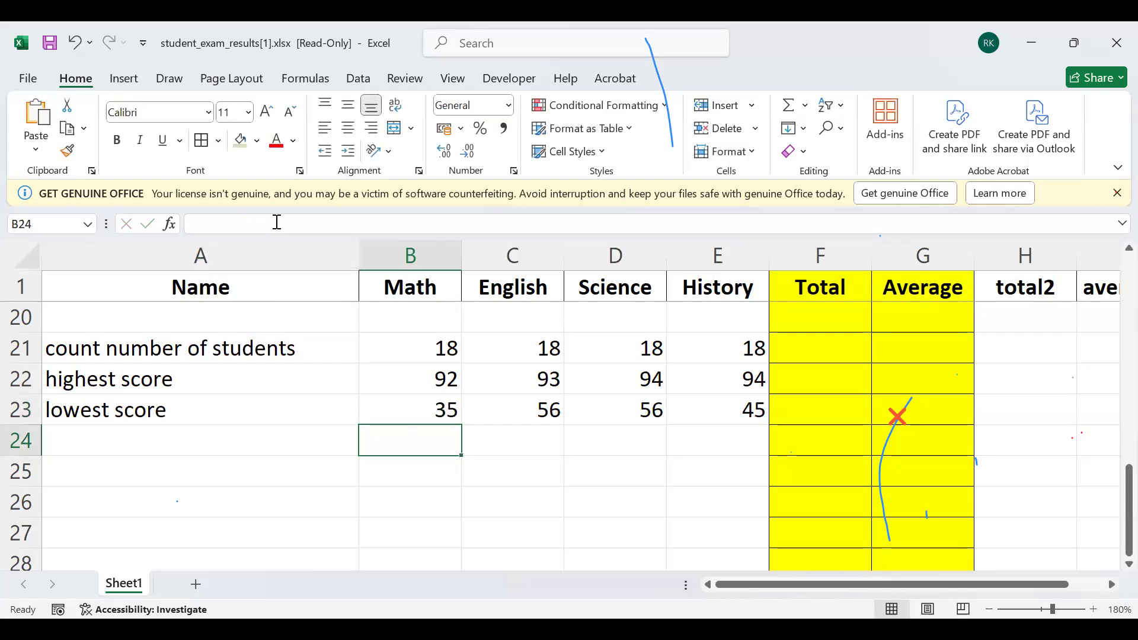
left_click(411, 403)
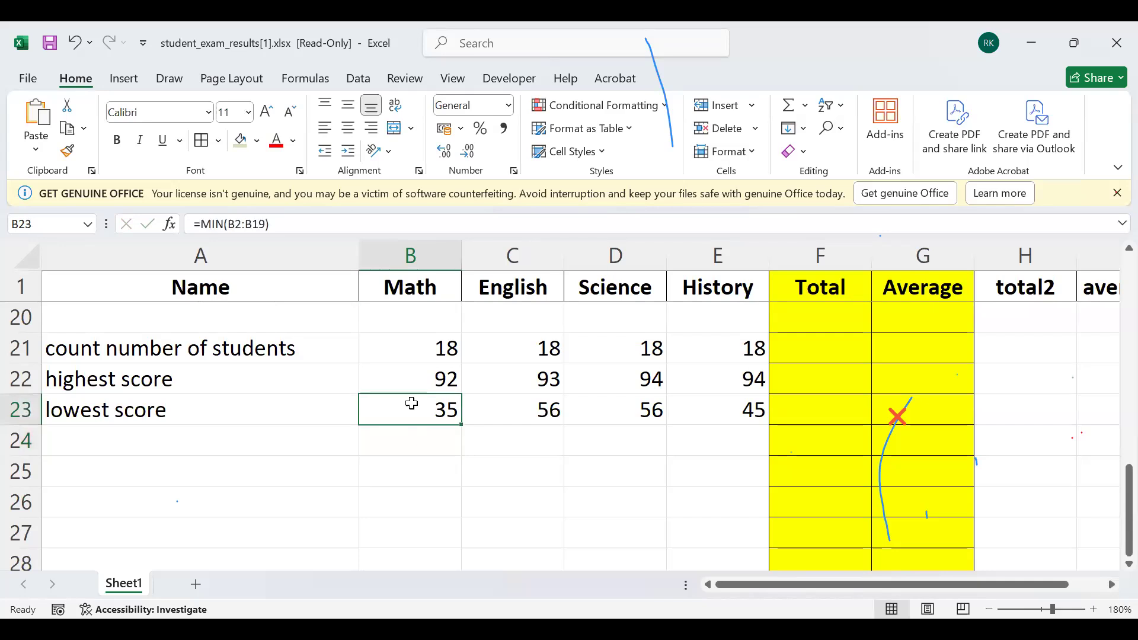
Enter the formula =B23/0 in B24 to divide the lowest Math score by zero
left_click(408, 441)
type("=")
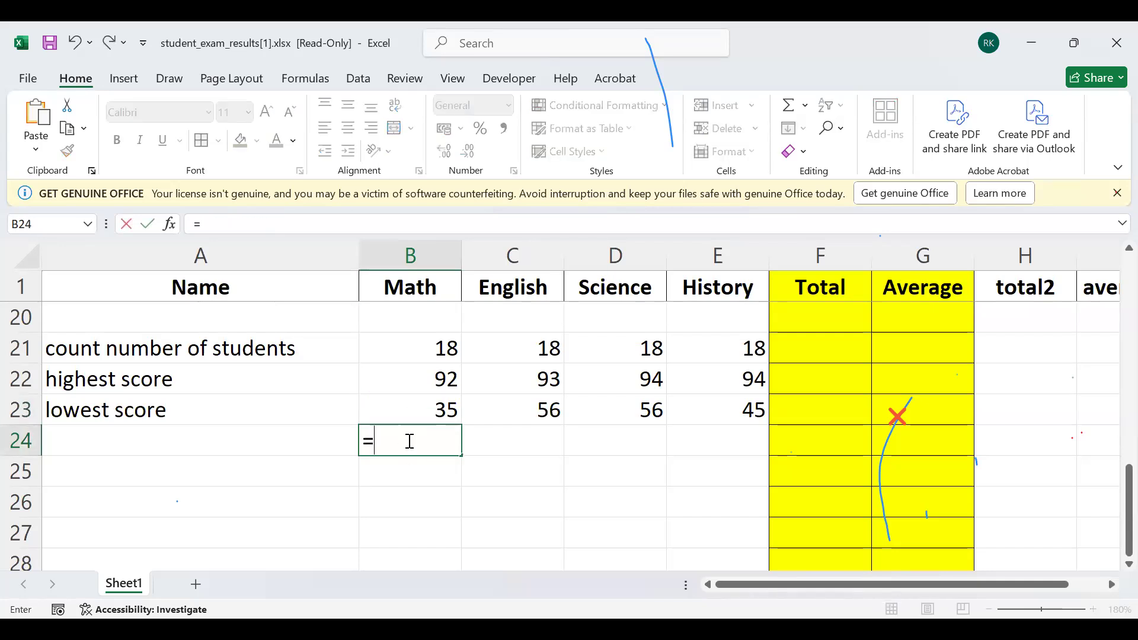
left_click(418, 408)
type("/")
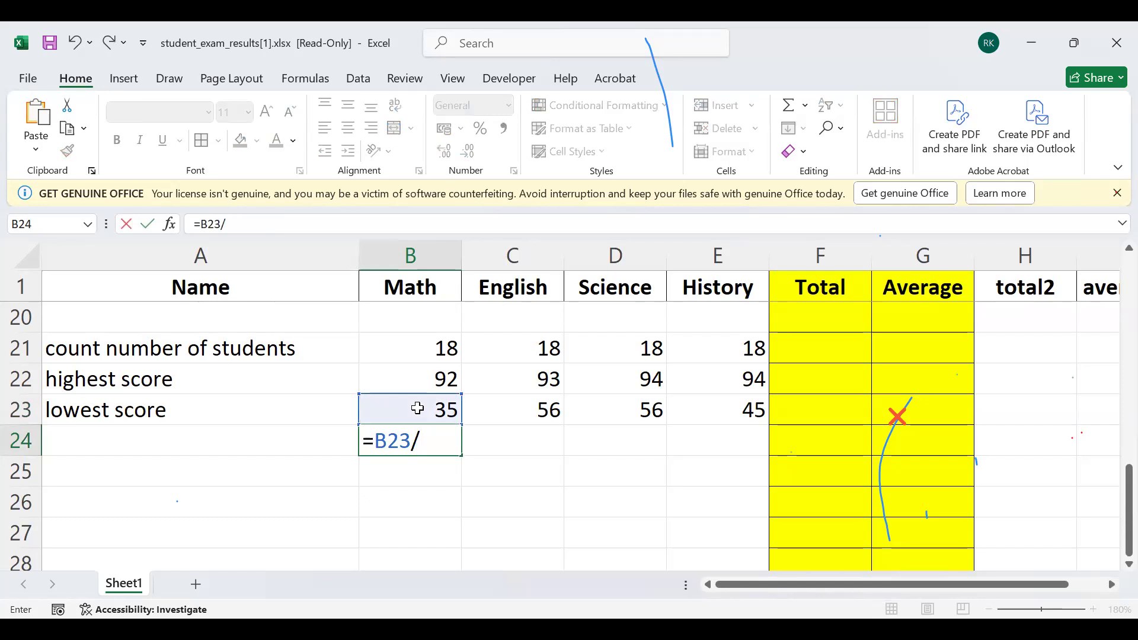
type("0")
key("Return")
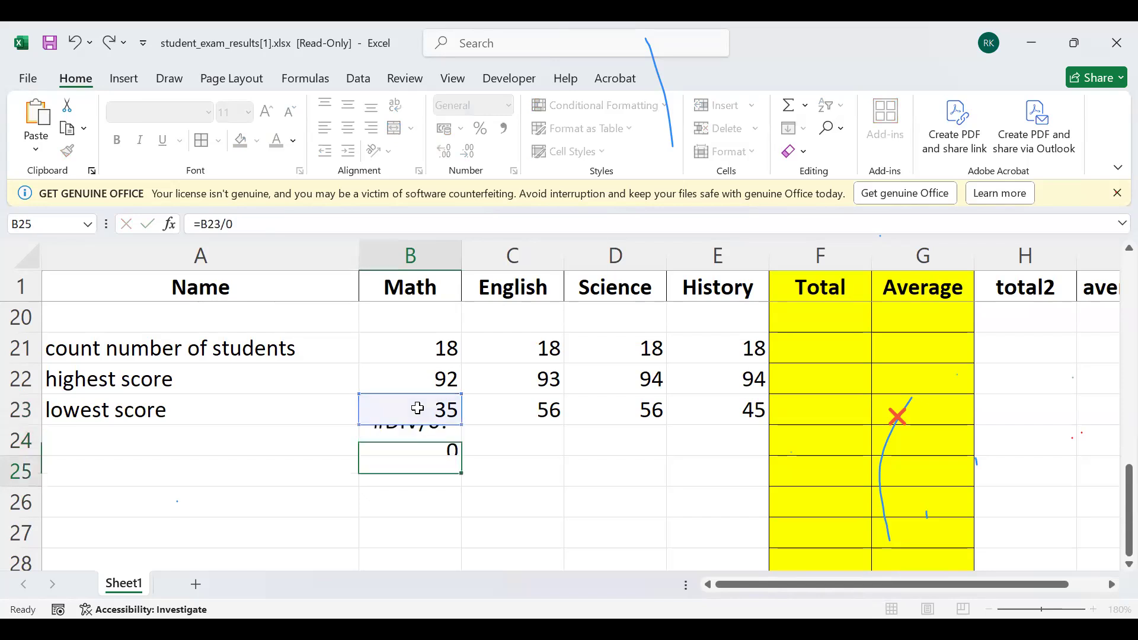
Change the divisor in B24's formula from zero to 10, making it =B23/10
left_click(420, 439)
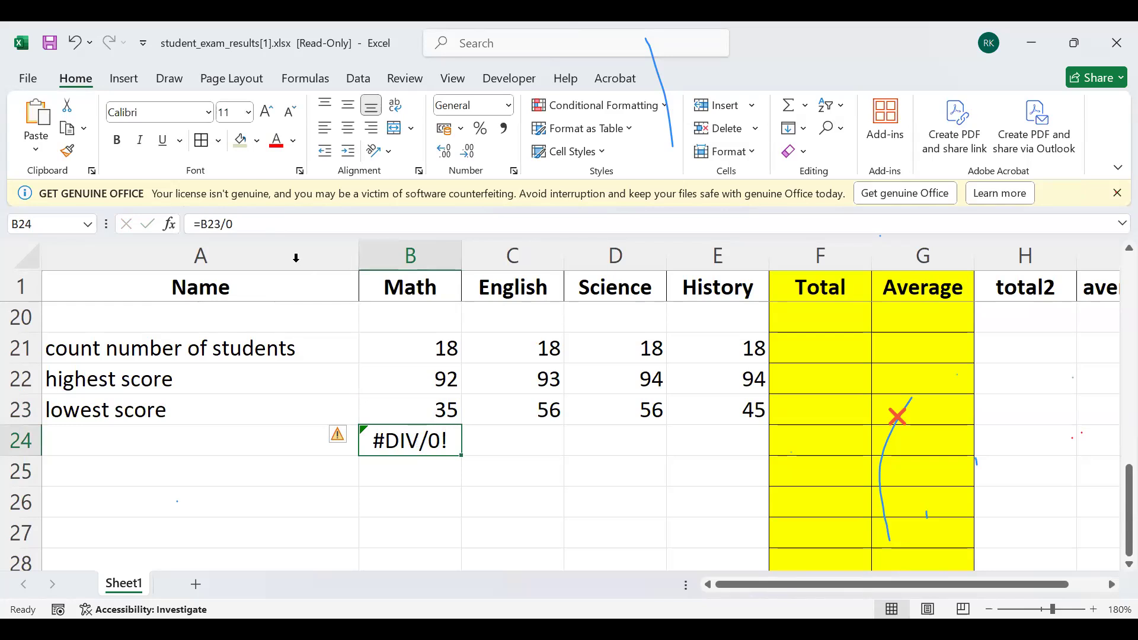
left_click(227, 226)
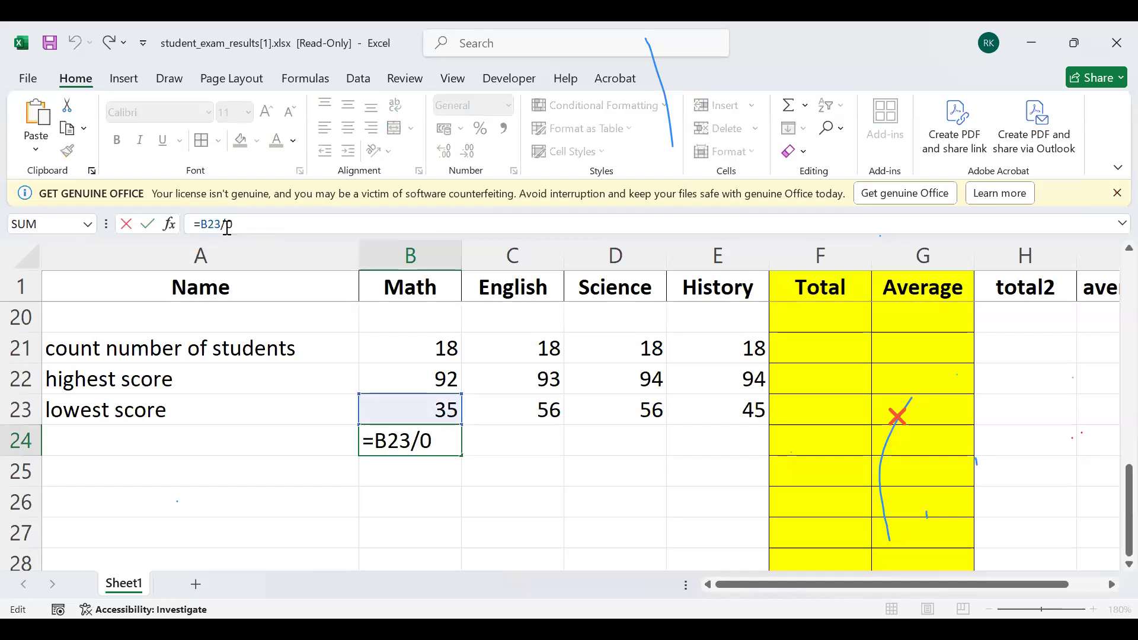
type("1")
key("Return")
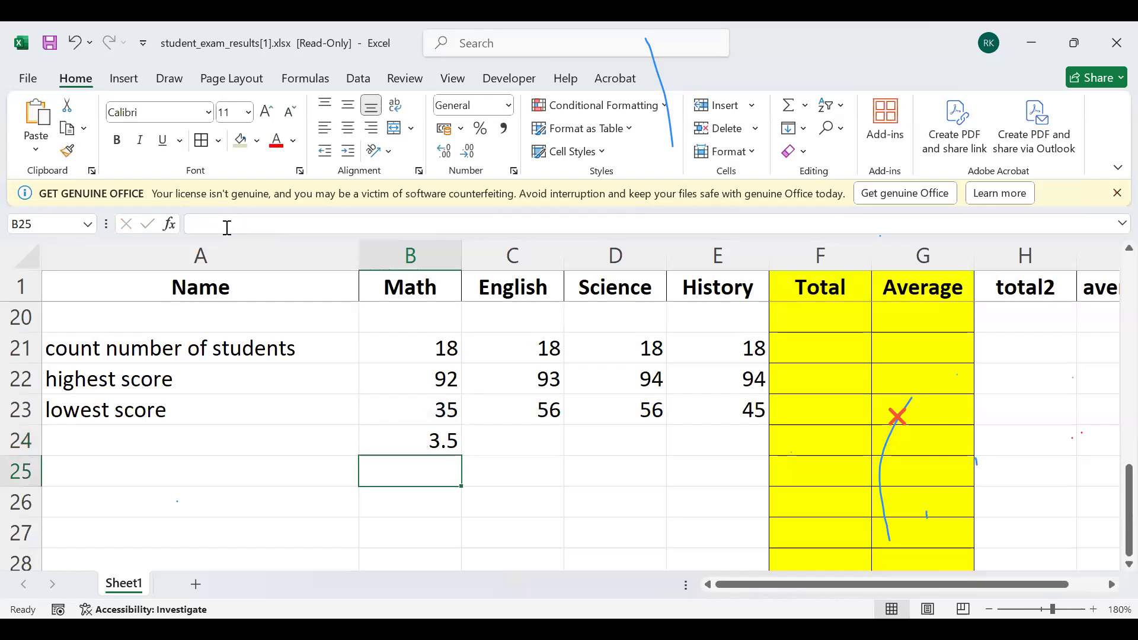
left_click(505, 464)
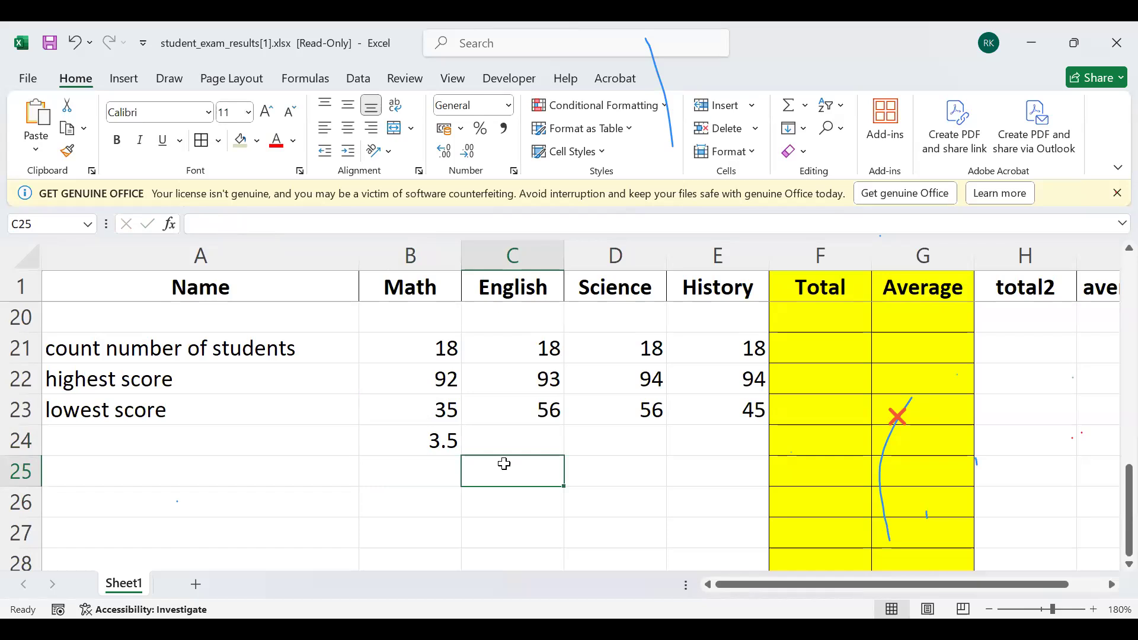
scroll(505, 464, "up", 6)
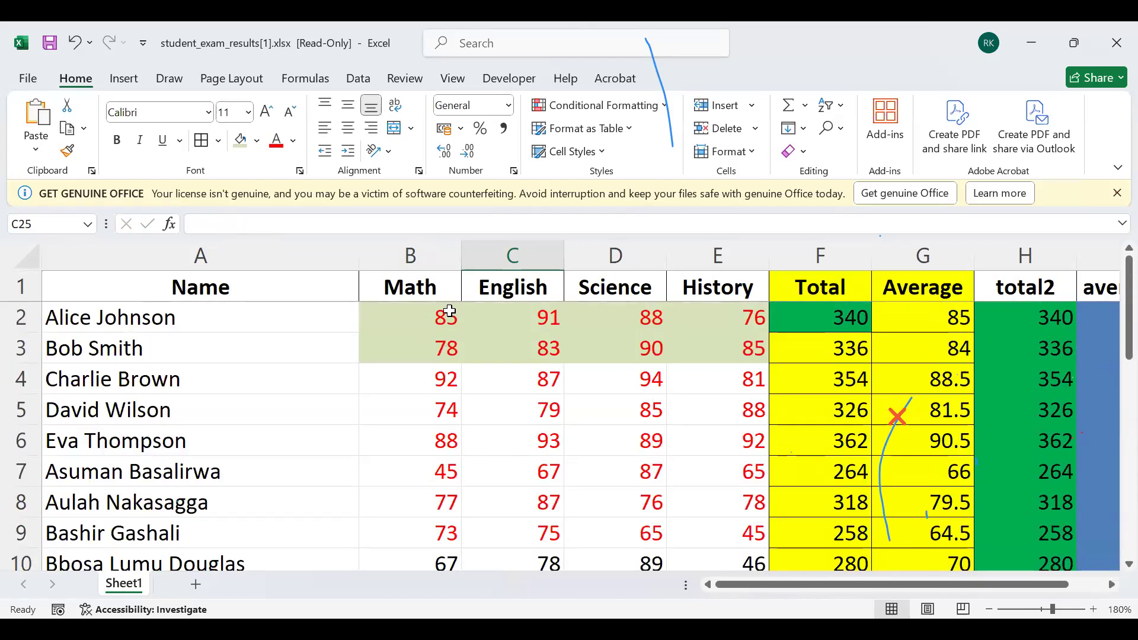
Narrow the Math column until its scores no longer fit, and autofit the column width to its contents
left_click_drag(457, 255, 374, 262)
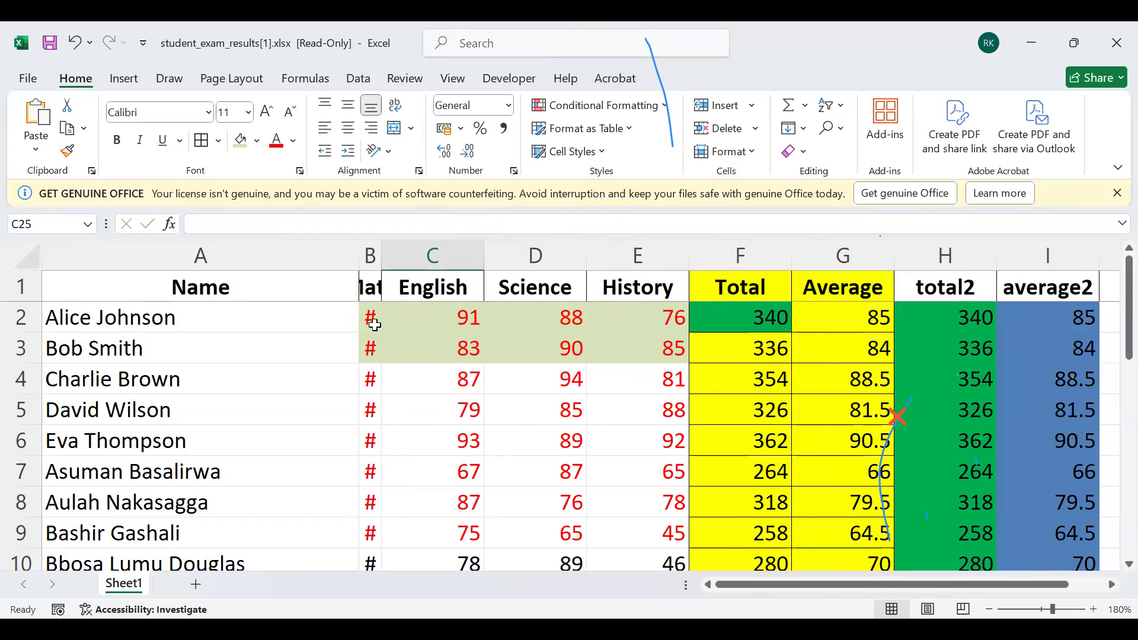
mouse_move(368, 318)
double_click(376, 263)
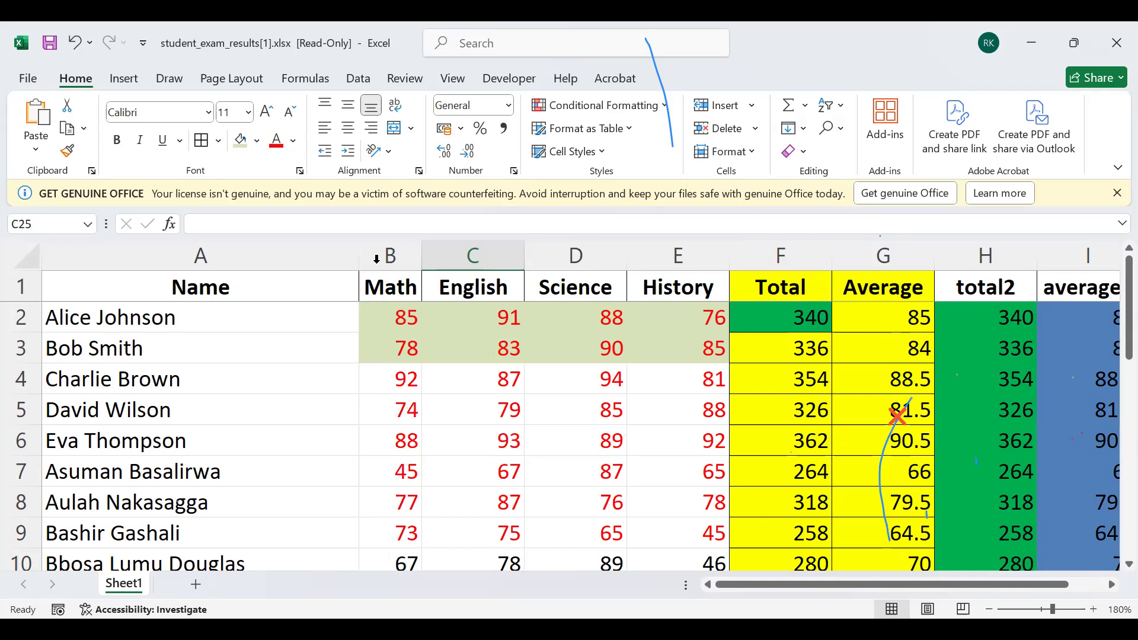
Undo the Math column's autofit, and fit column B to its contents again with the AutoFit Column Width command
key("ctrl+z")
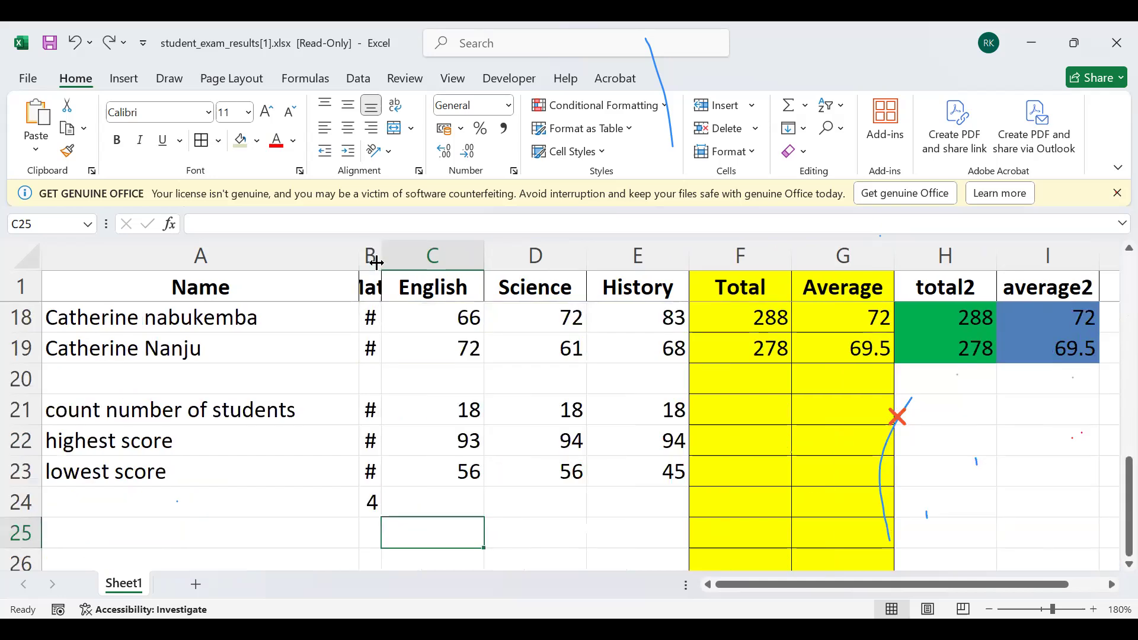
left_click(369, 249)
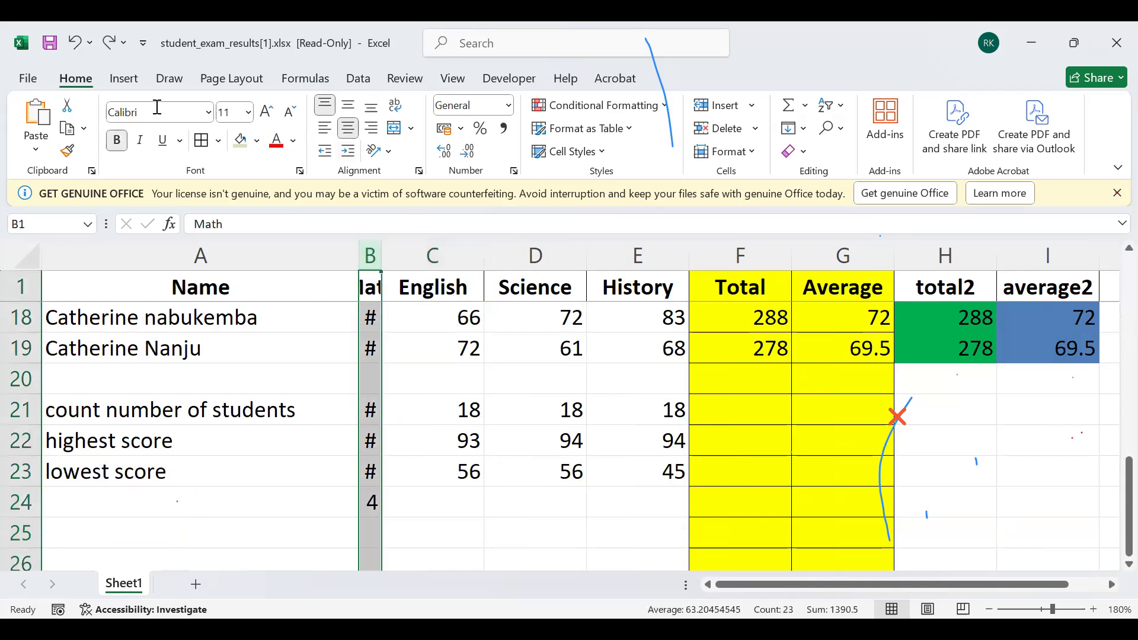
left_click(751, 153)
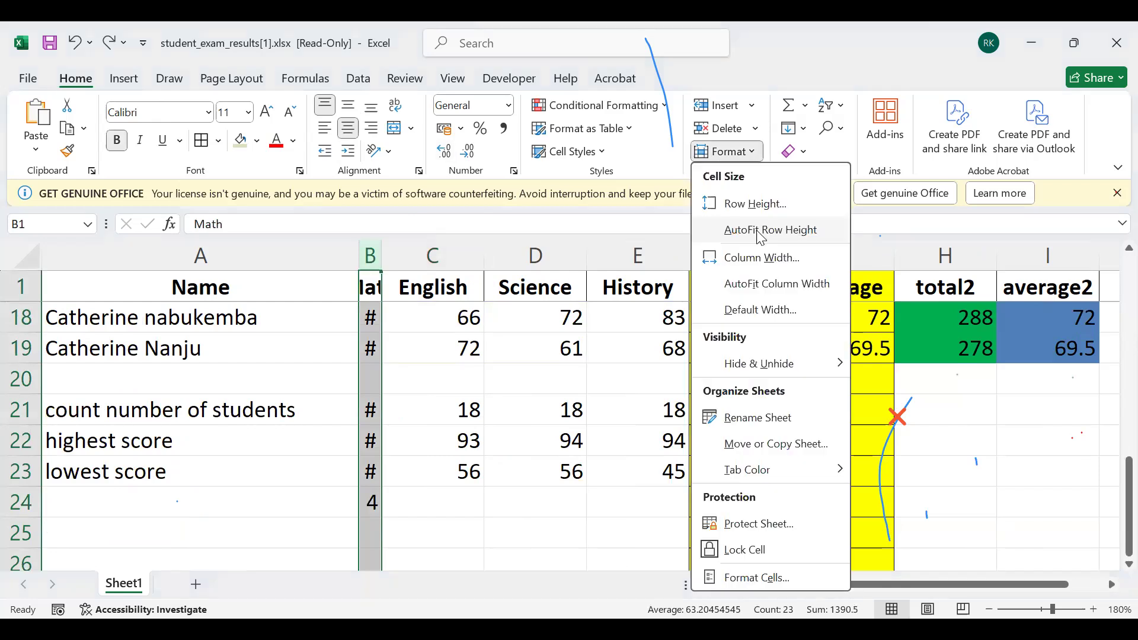
left_click(764, 283)
left_click(543, 346)
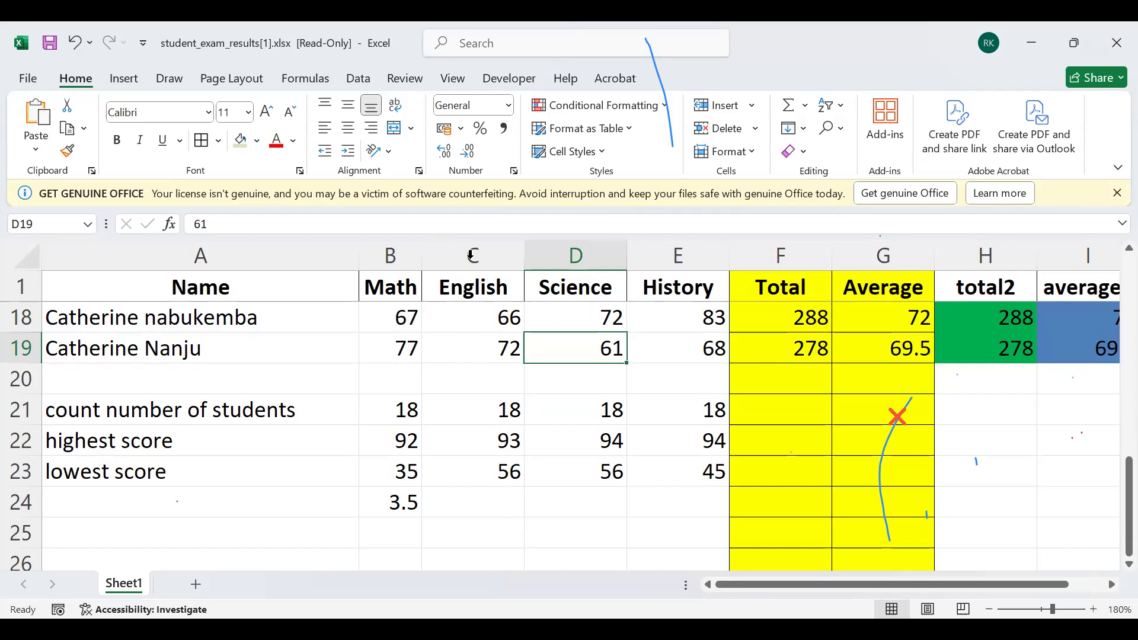
Enter the formula =C23/0 in C24 to divide the lowest English score by zero
key("alt+Tab")
left_click(469, 505)
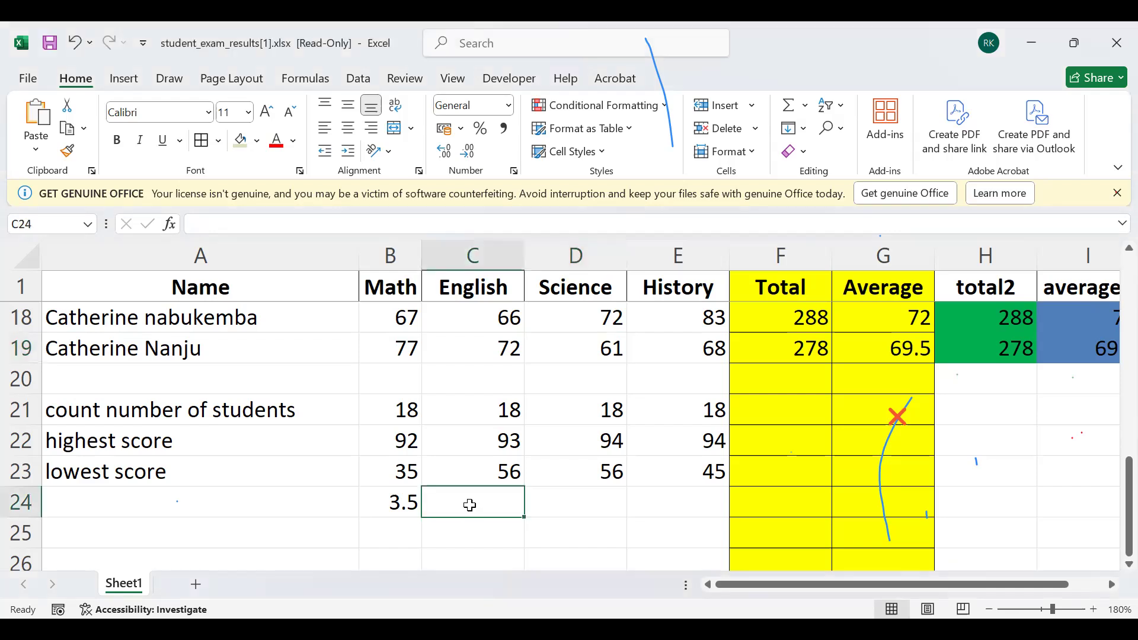
type("=")
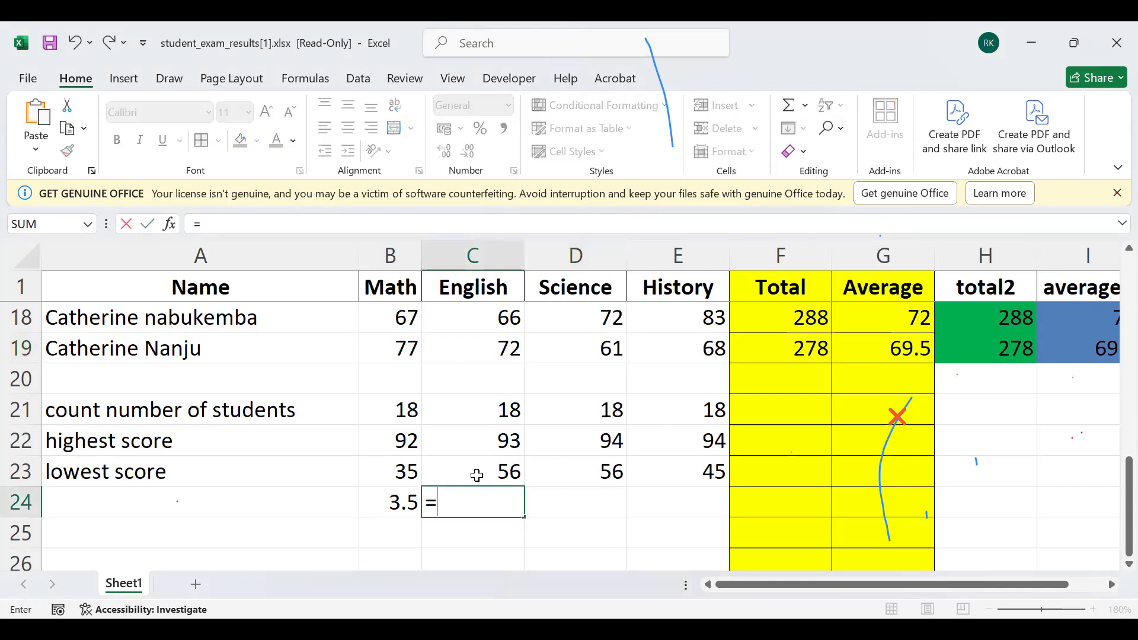
left_click(477, 474)
type("/")
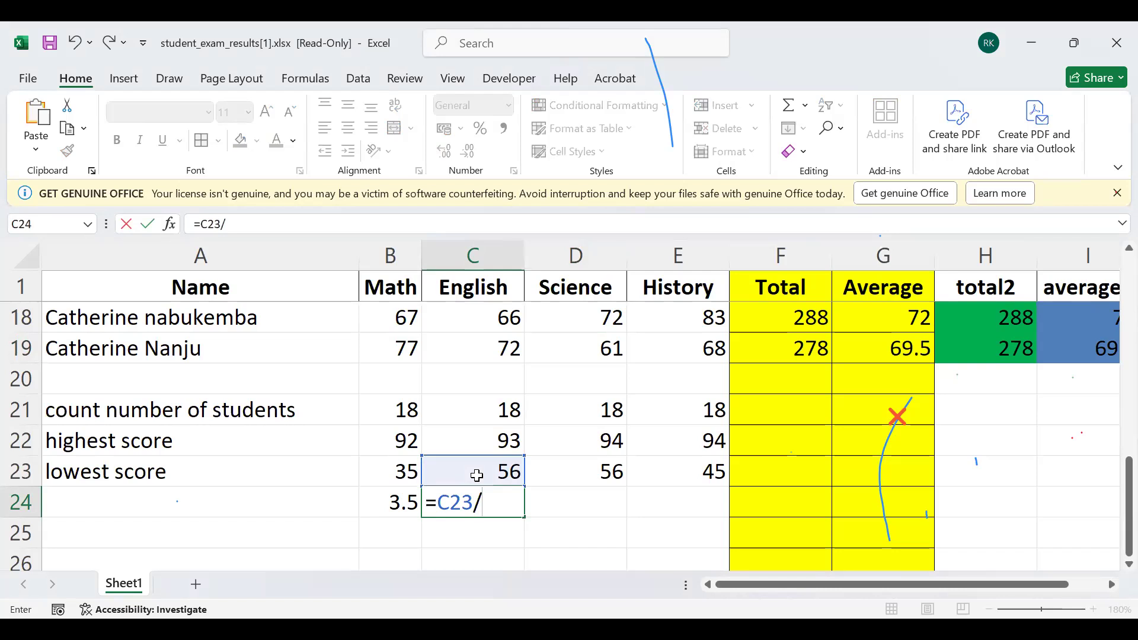
type("10")
key("BackSpace")
key("BackSpace")
type("0")
key("Return")
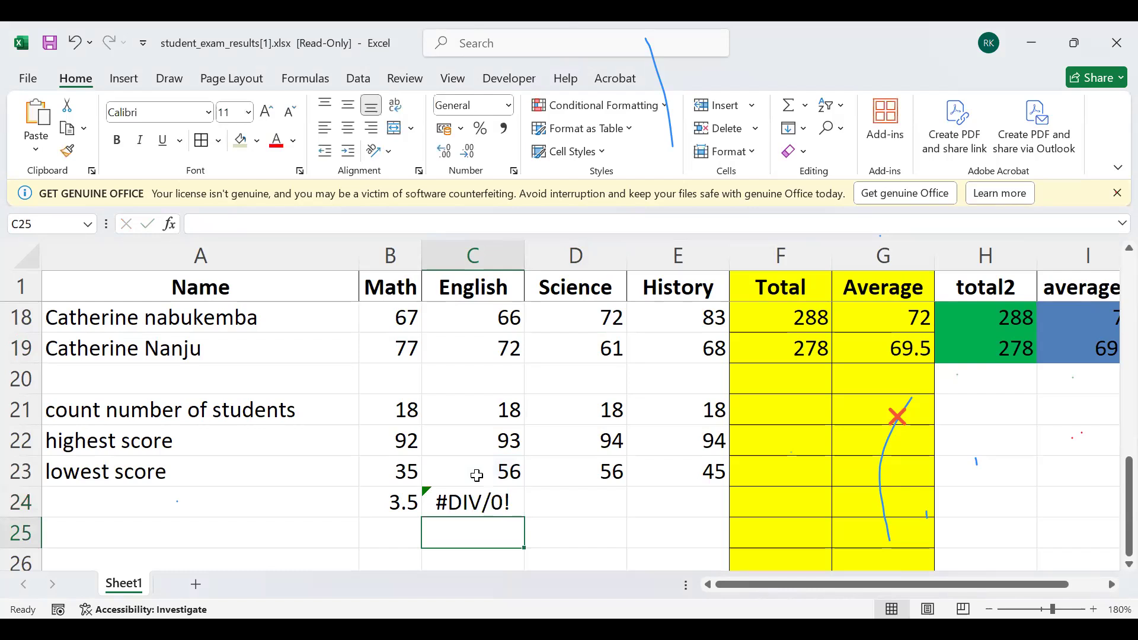
Set the divisor in C24's formula to 10, making it =C23/10
left_click(494, 502)
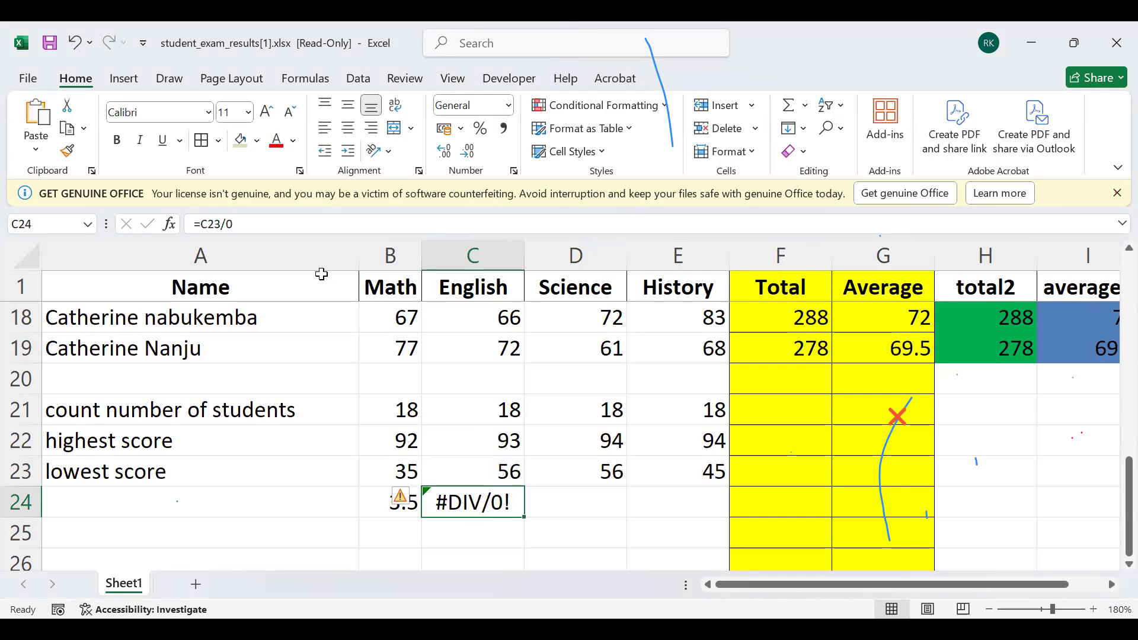
left_click(224, 229)
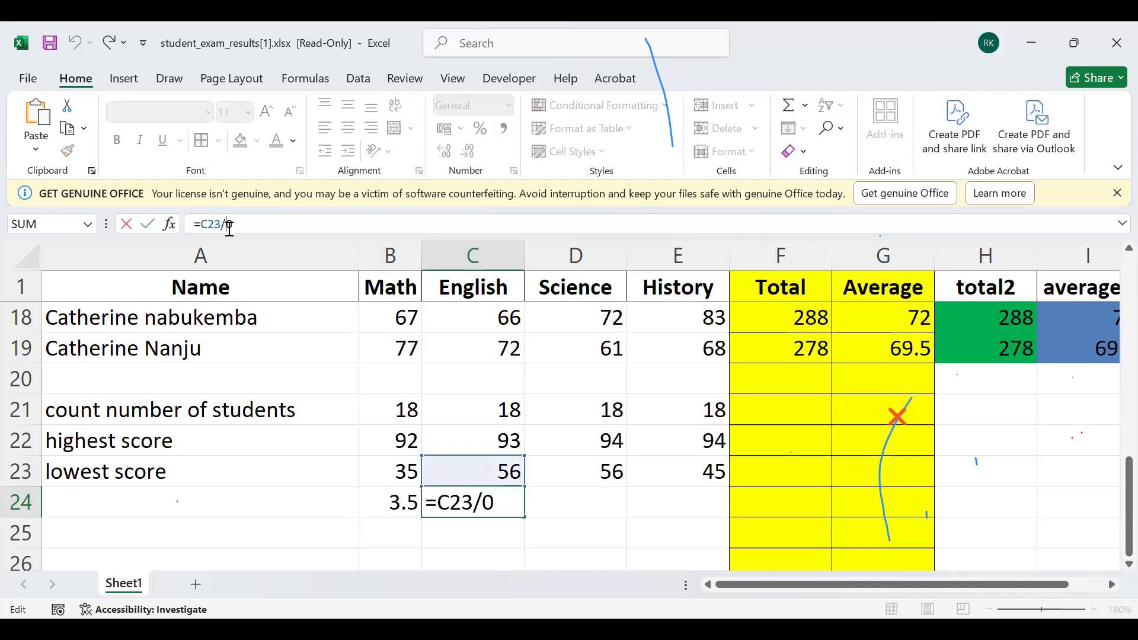
type("1")
key("Return")
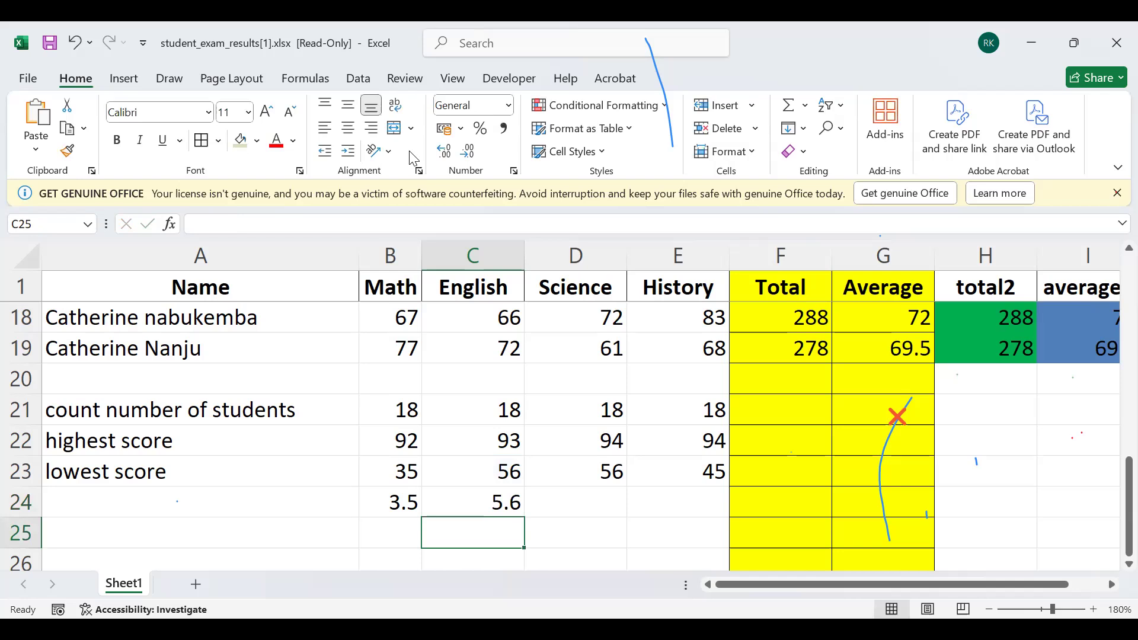
key("alt+Tab")
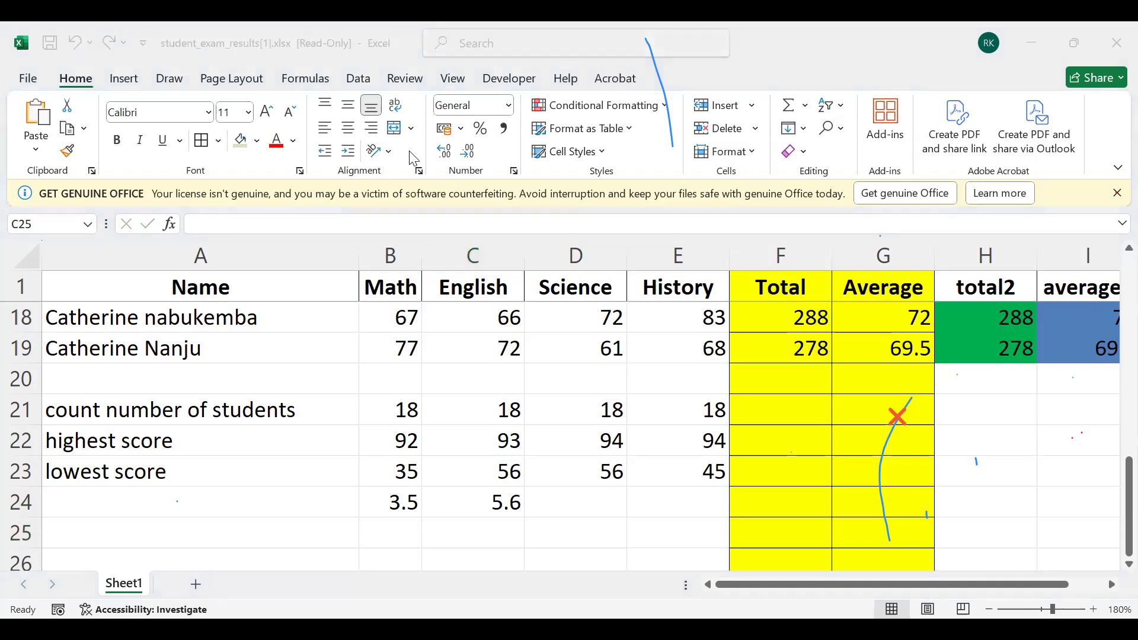